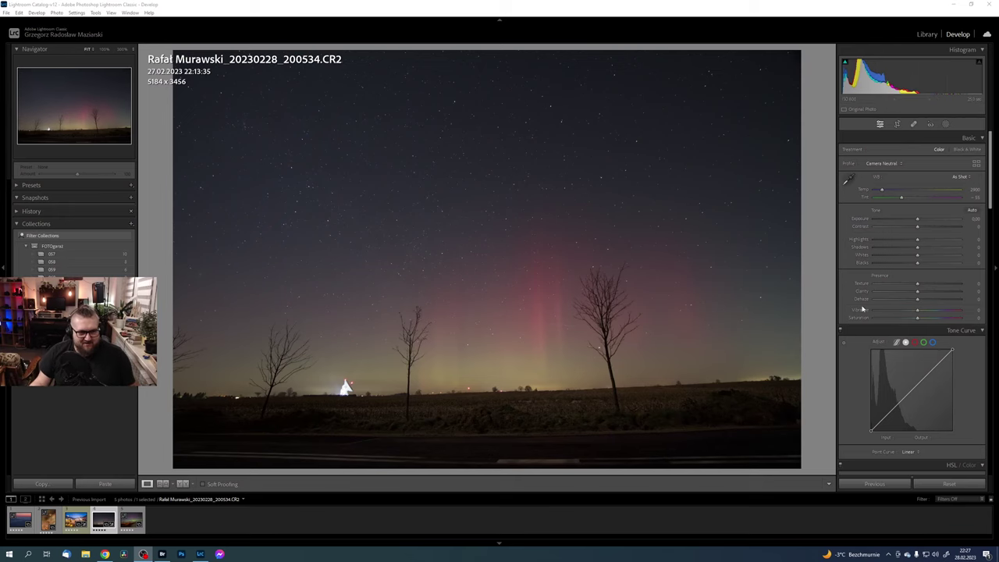
Step: Inspect the photo at 100%, panning across the tree and aurora areas, then view it whole
{"action": "mouse_move", "coordinate": [417, 323]}
{"action": "left_mouse_down"}
{"action": "mouse_move", "coordinate": [510, 360]}
{"action": "mouse_move", "coordinate": [676, 237]}
{"action": "left_mouse_up"}
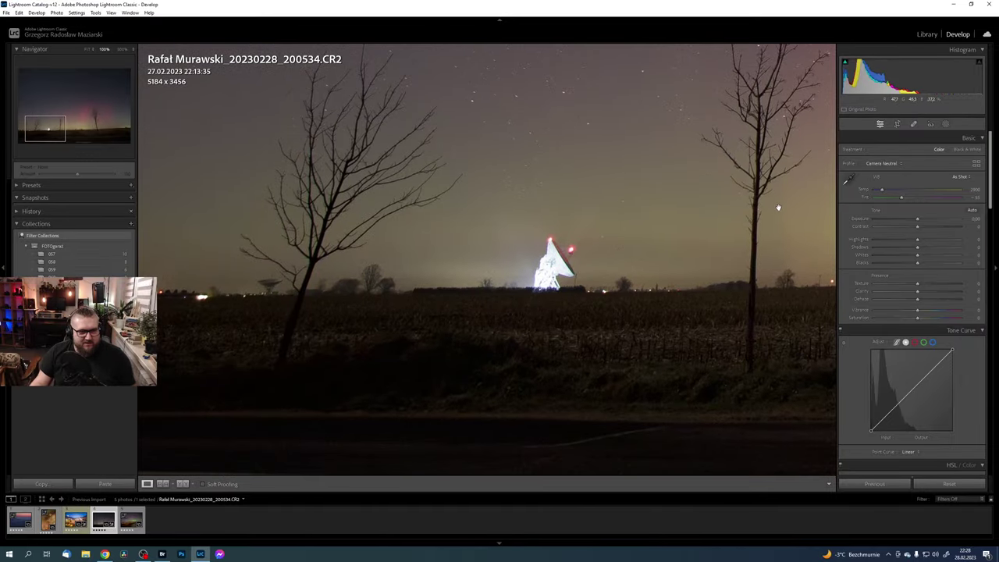
{"action": "left_click_drag", "start_coordinate": [763, 210], "coordinate": [672, 234]}
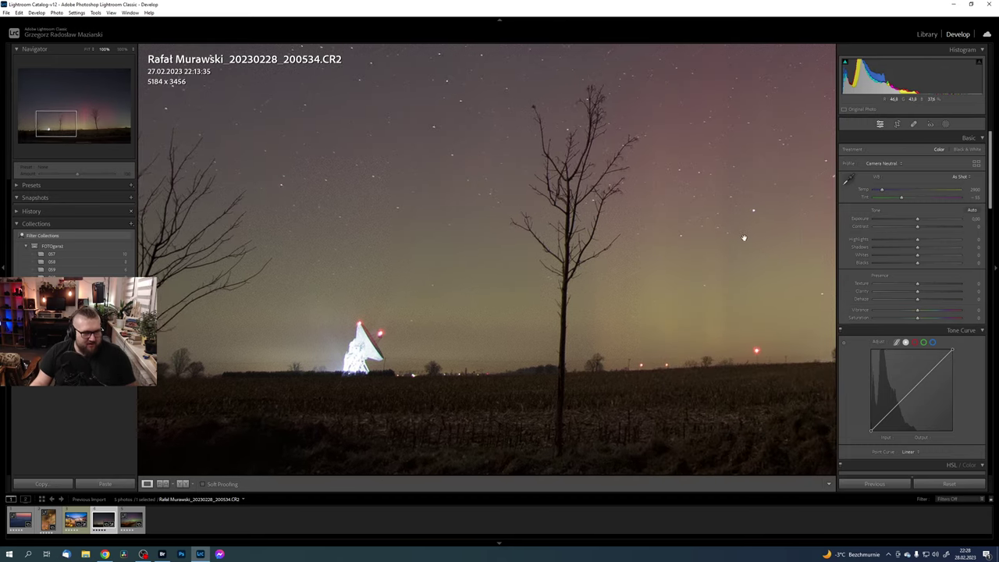
{"action": "left_click_drag", "start_coordinate": [772, 231], "coordinate": [698, 270]}
{"action": "left_click", "coordinate": [699, 270]}
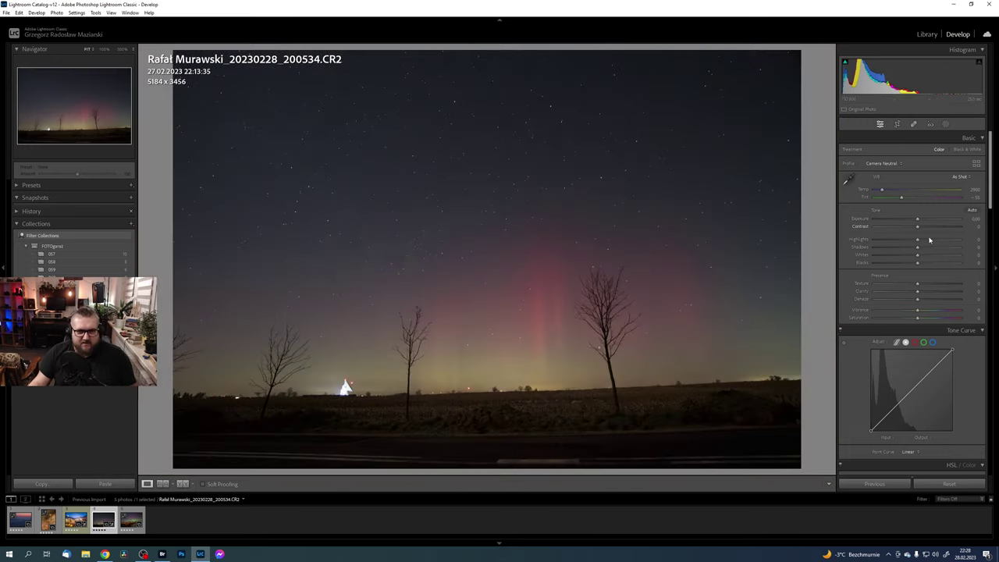
{"action": "left_click", "coordinate": [517, 309]}
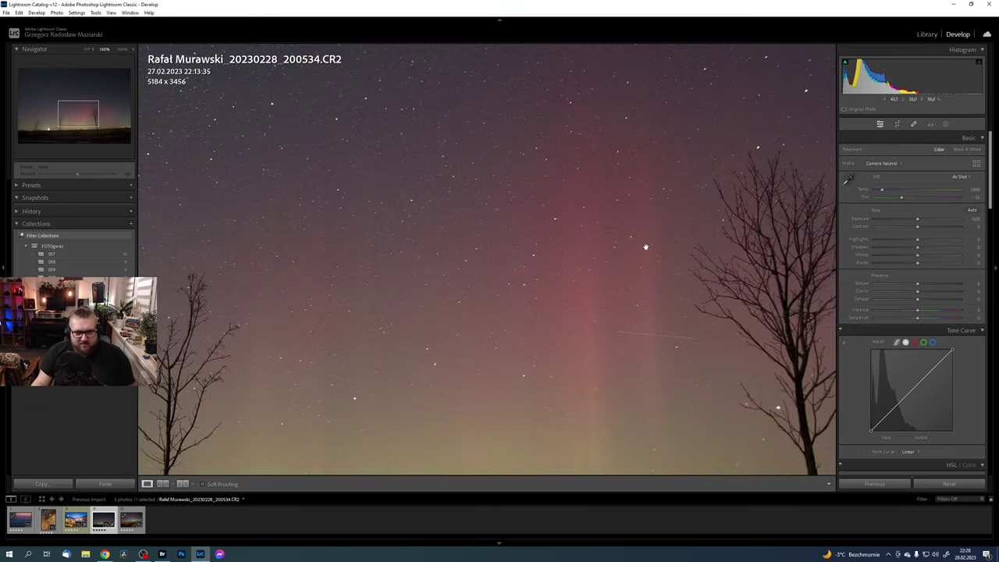
{"action": "scroll", "coordinate": [508, 291], "scroll_direction": "down", "scroll_amount": 5}
{"action": "left_click", "coordinate": [640, 273]}
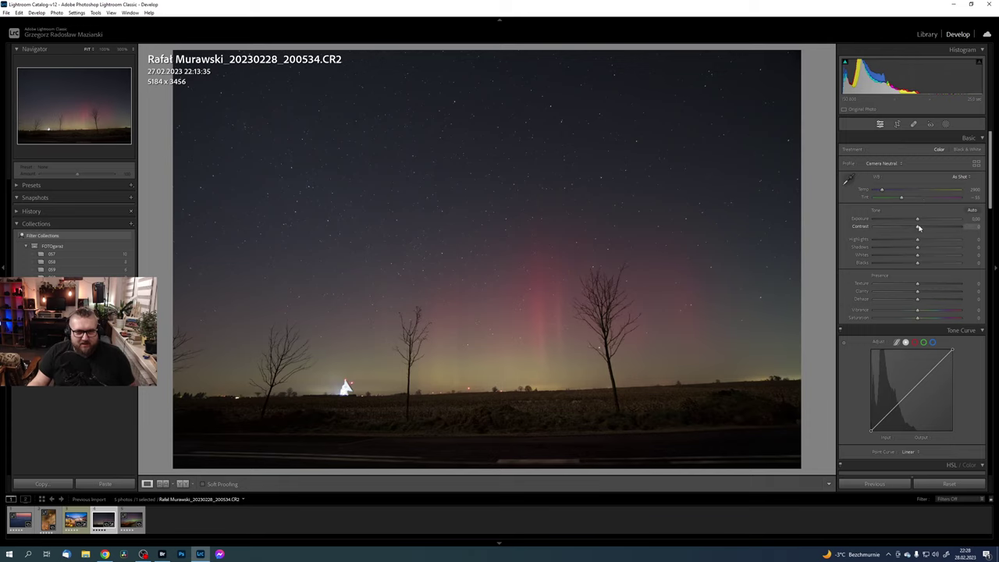
Step: Set Contrast +21, Whites +20 and Shadows +47, check clipping, and reset Blacks to 0
{"action": "mouse_move", "coordinate": [921, 230]}
{"action": "left_mouse_down"}
{"action": "mouse_move", "coordinate": [900, 240]}
{"action": "mouse_move", "coordinate": [938, 247]}
{"action": "mouse_move", "coordinate": [925, 224]}
{"action": "left_mouse_up"}
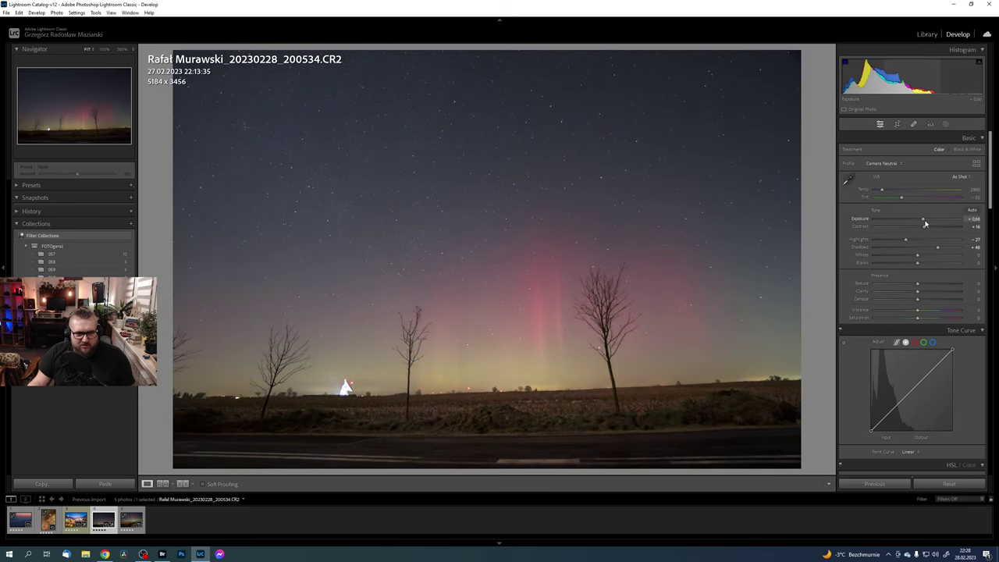
{"action": "left_click_drag", "start_coordinate": [918, 255], "coordinate": [927, 256]}
{"action": "left_click", "coordinate": [937, 246]}
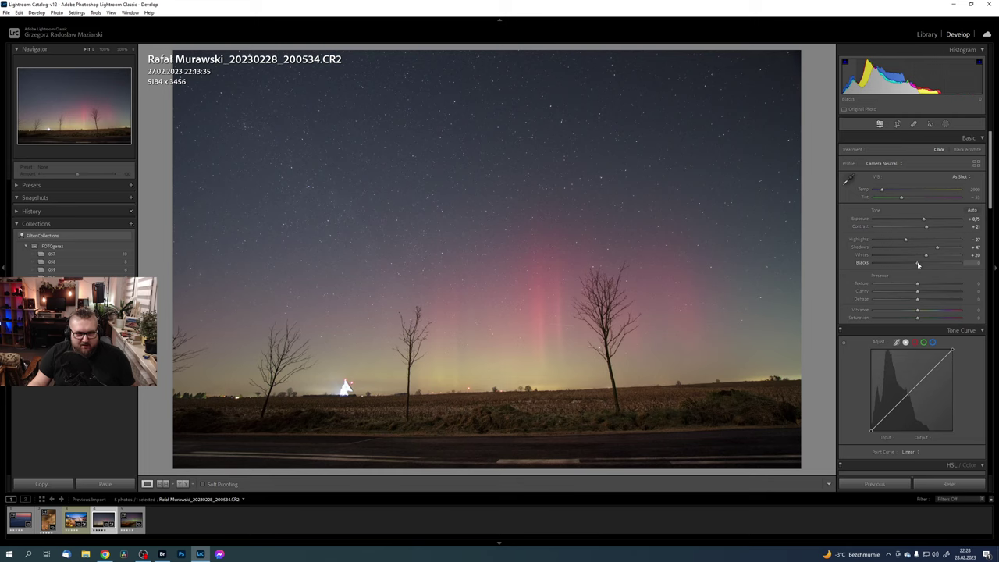
{"action": "left_click_drag", "start_coordinate": [918, 264], "coordinate": [910, 265]}
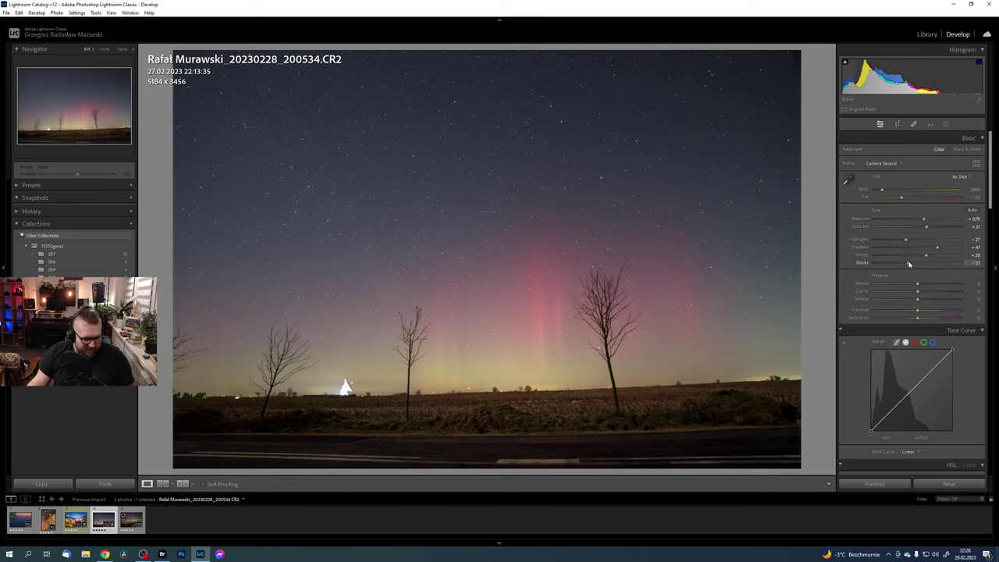
{"action": "key", "text": "j"}
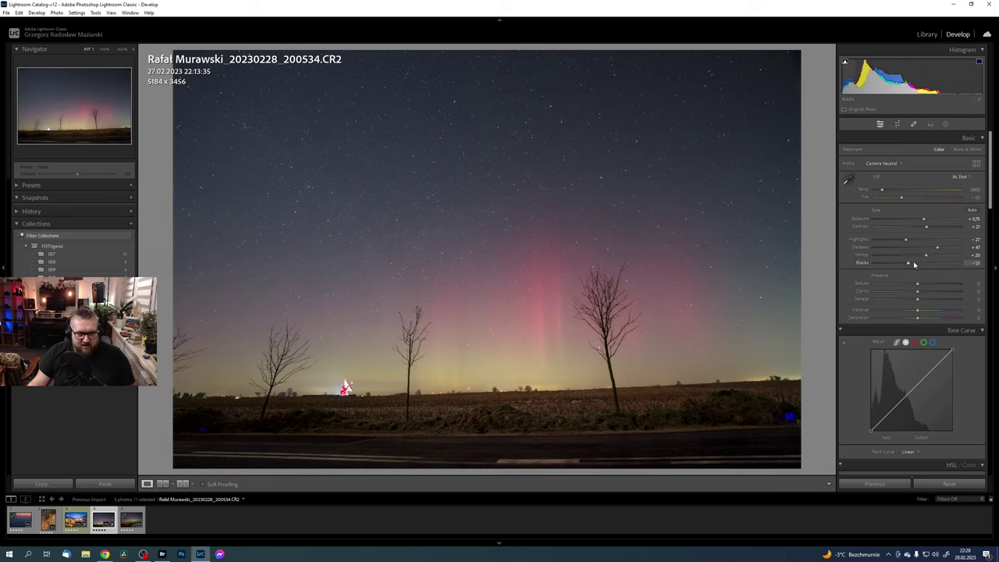
{"action": "double_click", "coordinate": [910, 266]}
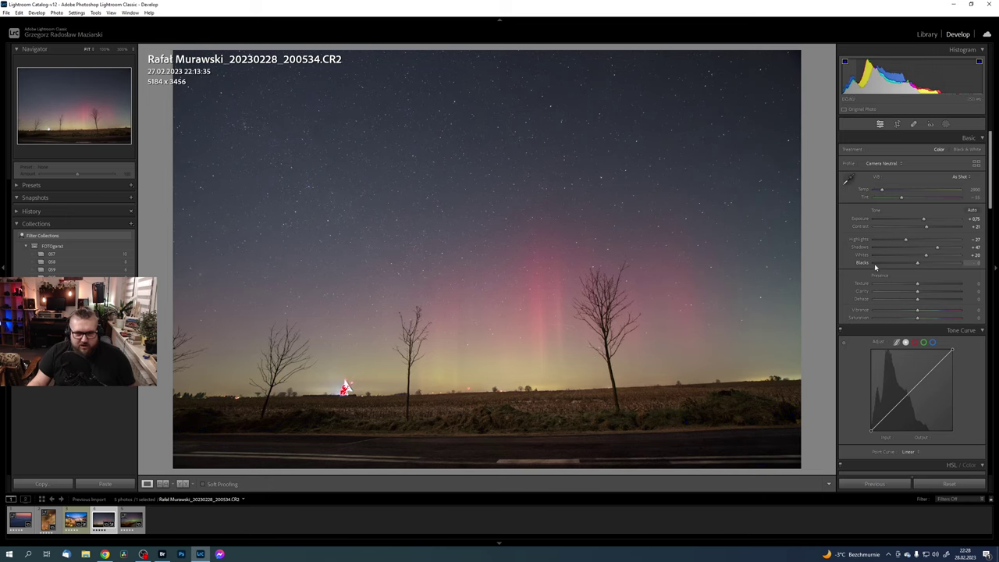
Step: Enable chromatic aberration removal and profile corrections with Setup set to Auto
{"action": "scroll", "coordinate": [937, 328], "scroll_direction": "down", "scroll_amount": 10}
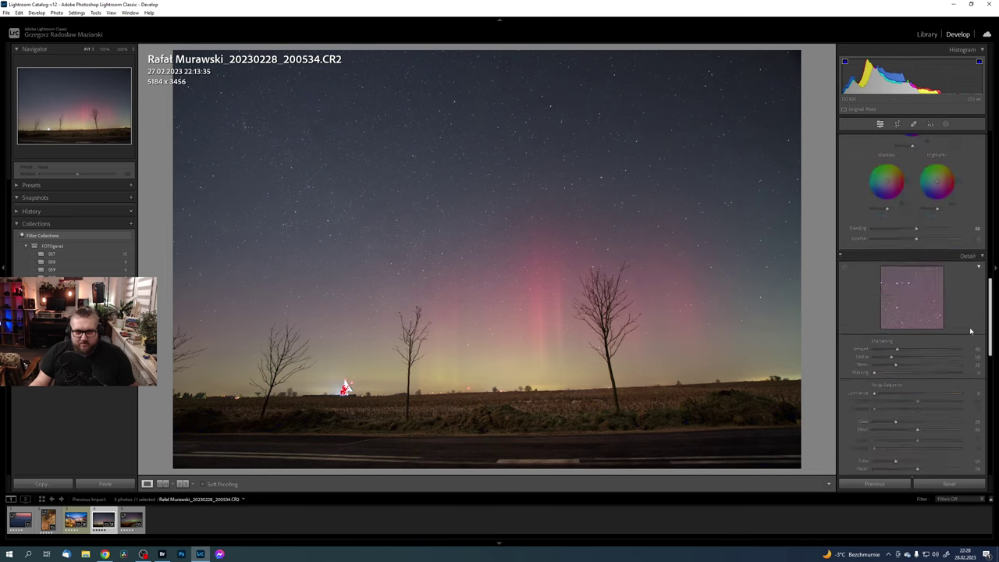
{"action": "scroll", "coordinate": [953, 437], "scroll_direction": "down", "scroll_amount": 10}
{"action": "scroll", "coordinate": [936, 351], "scroll_direction": "up", "scroll_amount": 3}
{"action": "scroll", "coordinate": [922, 297], "scroll_direction": "up", "scroll_amount": 2}
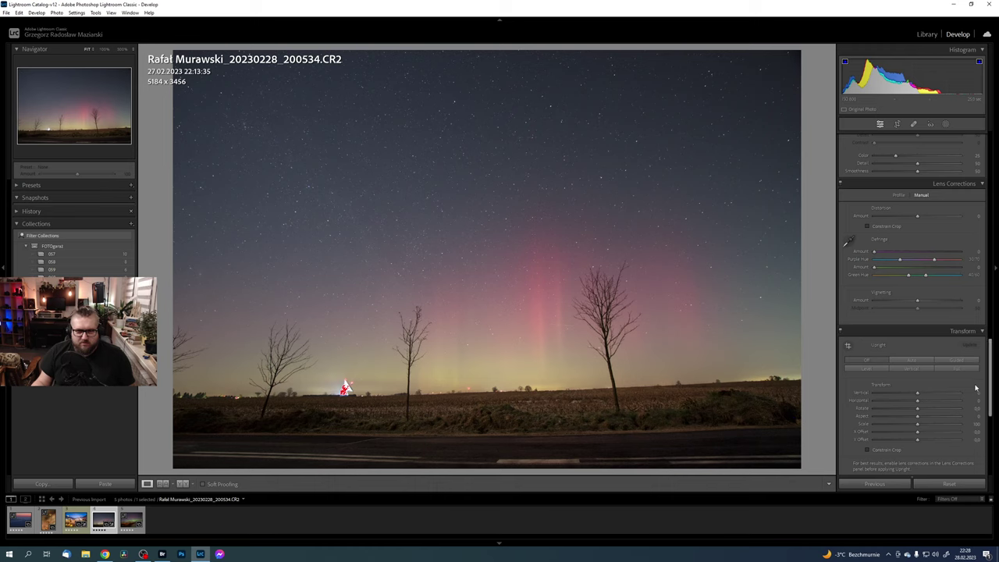
{"action": "left_click", "coordinate": [900, 195]}
{"action": "left_click", "coordinate": [885, 207]}
{"action": "left_click", "coordinate": [882, 215]}
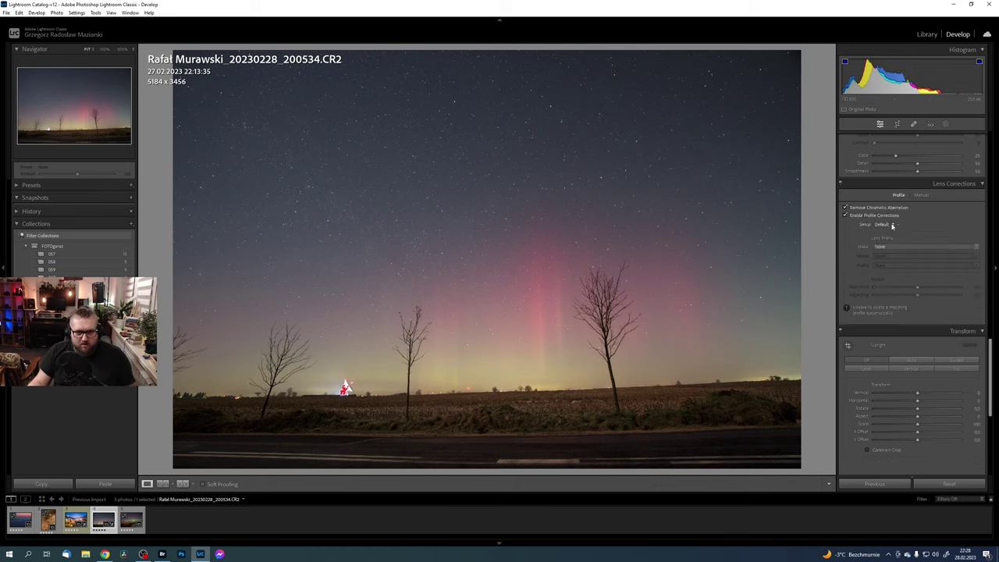
{"action": "left_click", "coordinate": [893, 225]}
{"action": "left_click", "coordinate": [930, 234]}
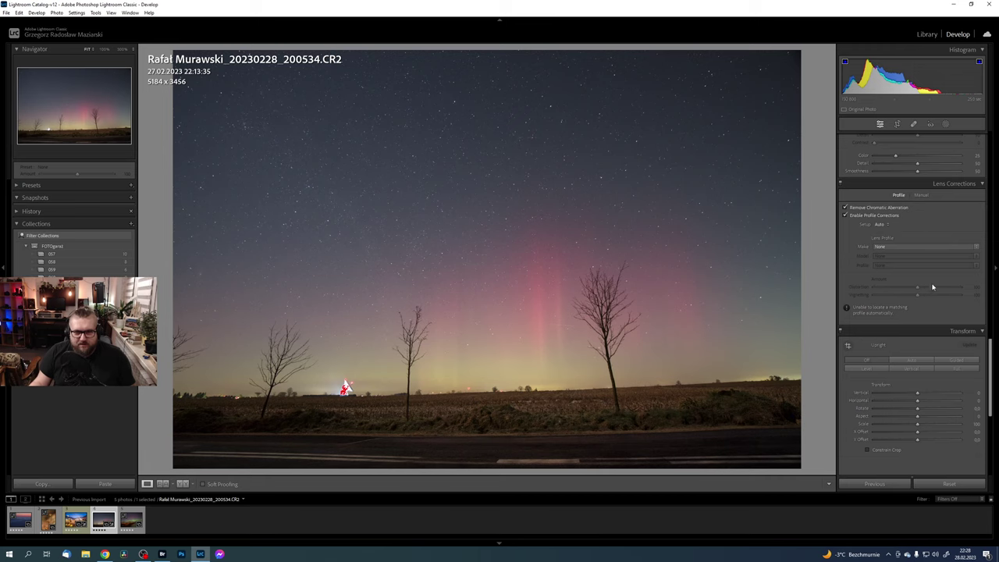
Step: Apply manual vignetting correction of Amount +29, Midpoint 26 to brighten the corners
{"action": "left_click", "coordinate": [922, 195]}
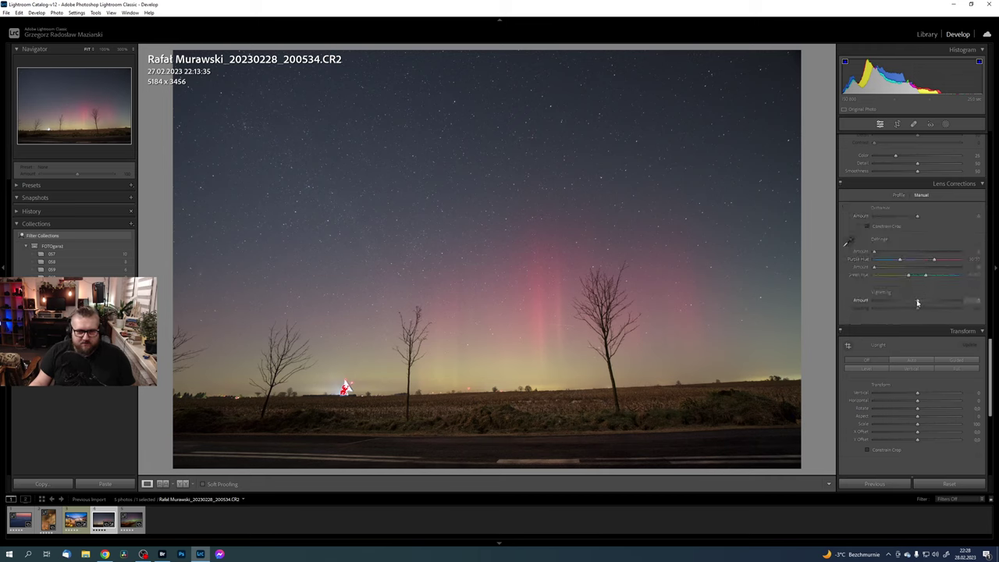
{"action": "left_click_drag", "start_coordinate": [919, 307], "coordinate": [932, 302]}
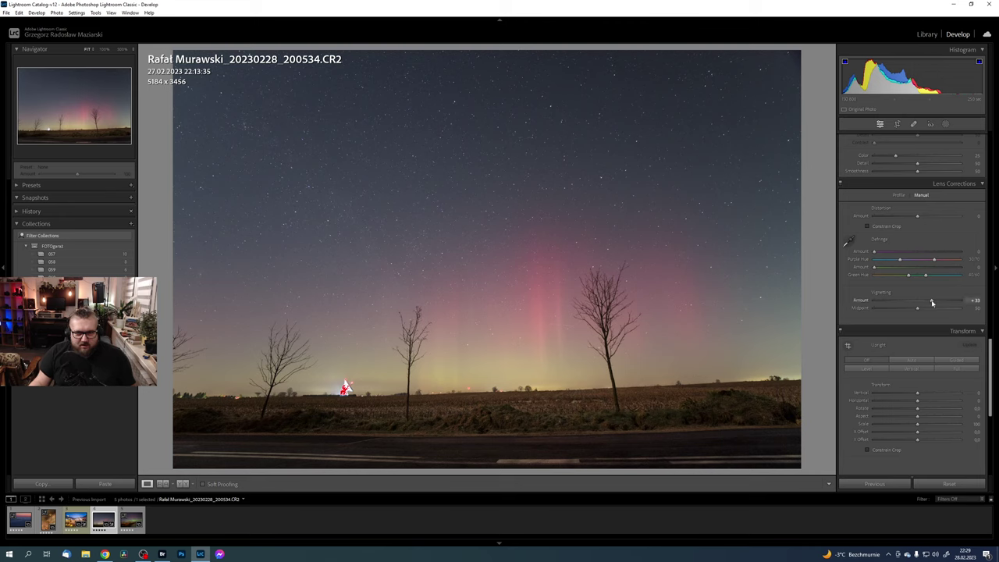
{"action": "mouse_move", "coordinate": [932, 302]}
{"action": "left_mouse_down"}
{"action": "mouse_move", "coordinate": [894, 312]}
{"action": "mouse_move", "coordinate": [931, 303]}
{"action": "left_mouse_up"}
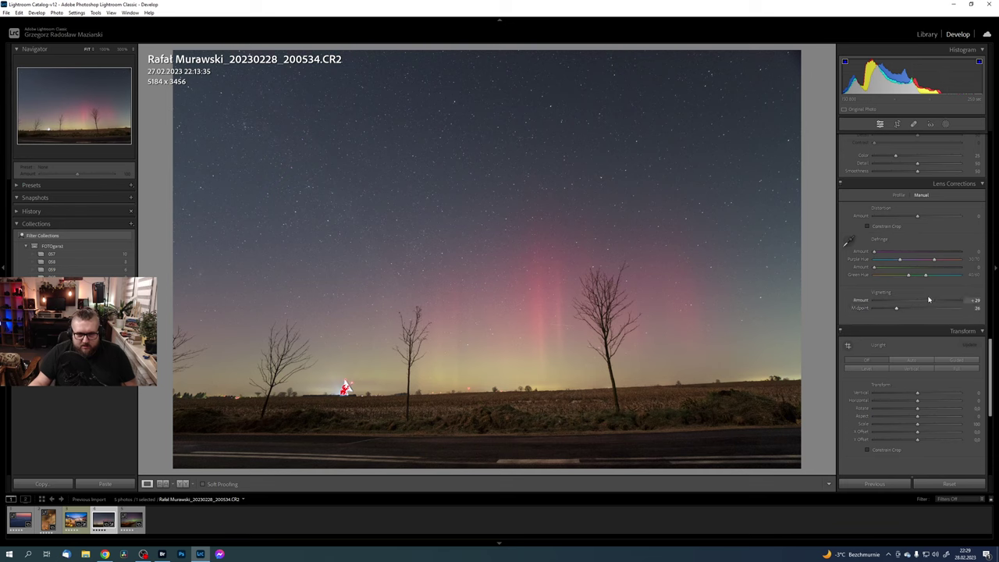
{"action": "left_click_drag", "start_coordinate": [989, 366], "coordinate": [997, 173]}
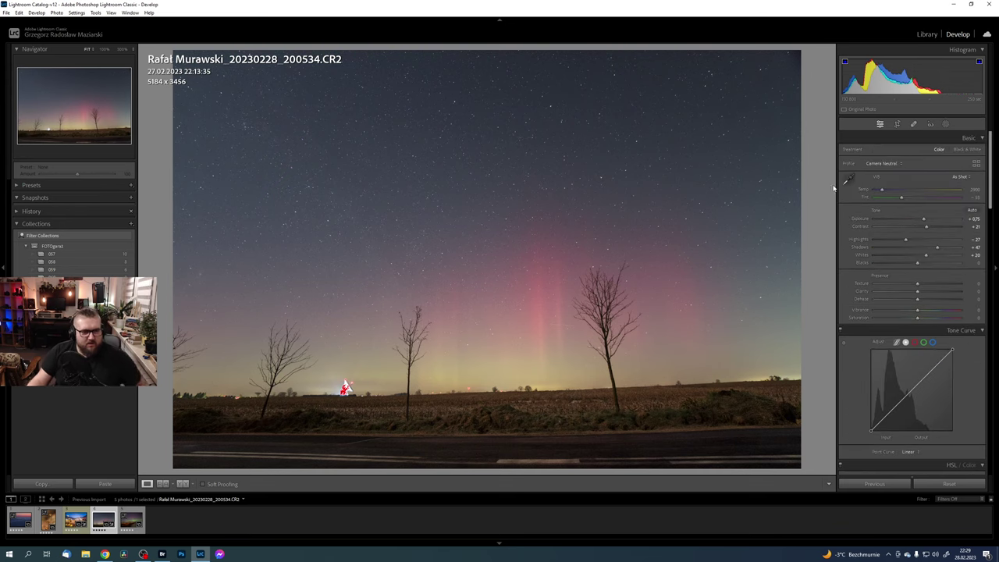
Step: Straighten the photo by 0.42° and crop it to 5076 × 3384
{"action": "left_click", "coordinate": [897, 124]}
{"action": "left_click_drag", "start_coordinate": [809, 244], "coordinate": [807, 251]}
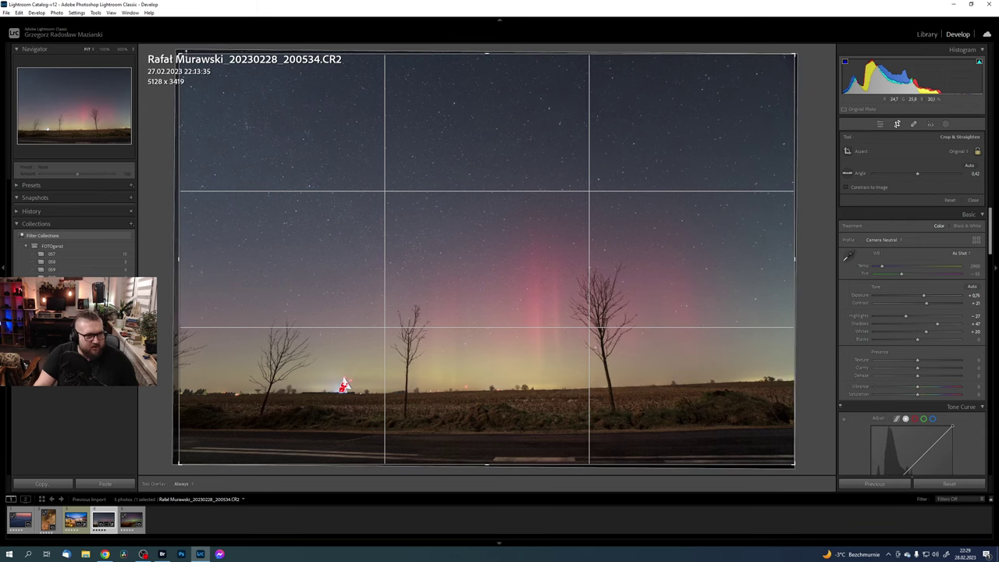
{"action": "left_click_drag", "start_coordinate": [179, 54], "coordinate": [191, 61]}
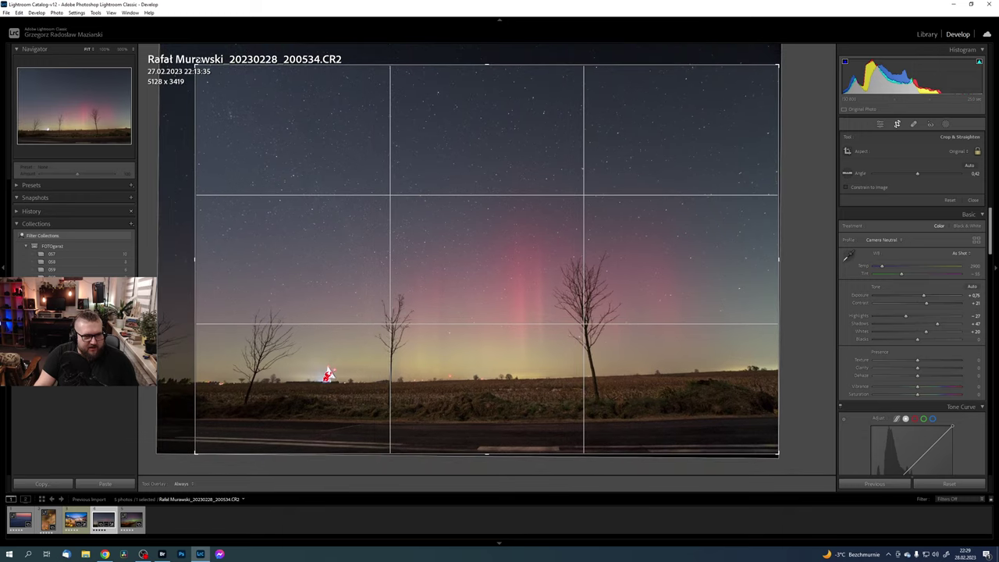
{"action": "left_click_drag", "start_coordinate": [191, 61], "coordinate": [187, 55]}
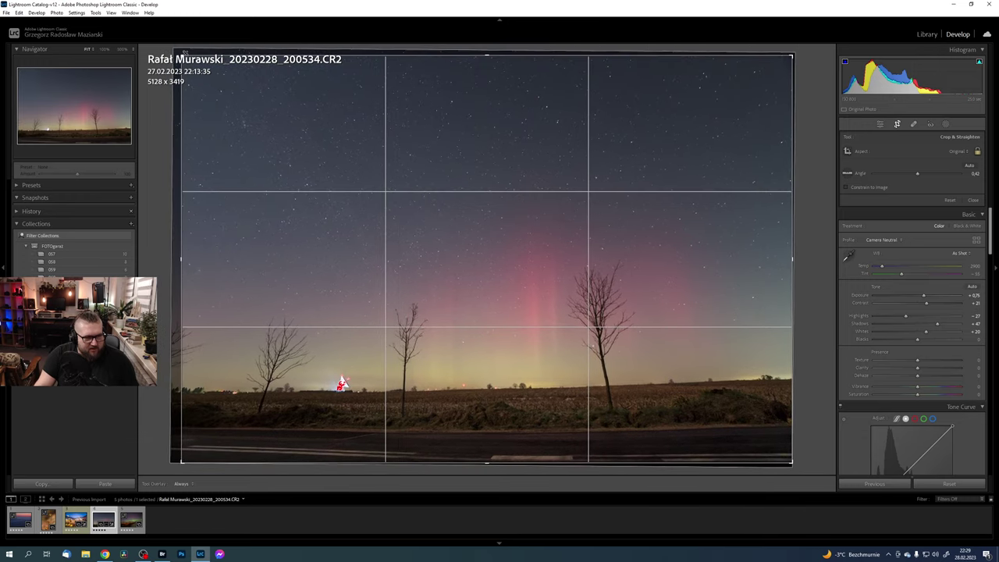
{"action": "key", "text": "Return"}
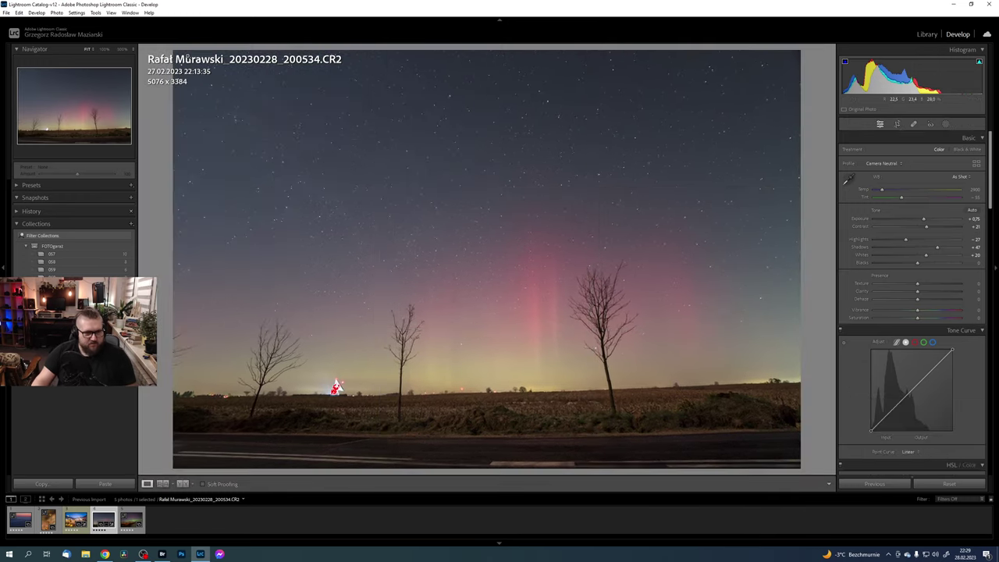
Step: Zoom to the trees and content-aware remove the branch sections along the left edge
{"action": "left_click", "coordinate": [336, 387]}
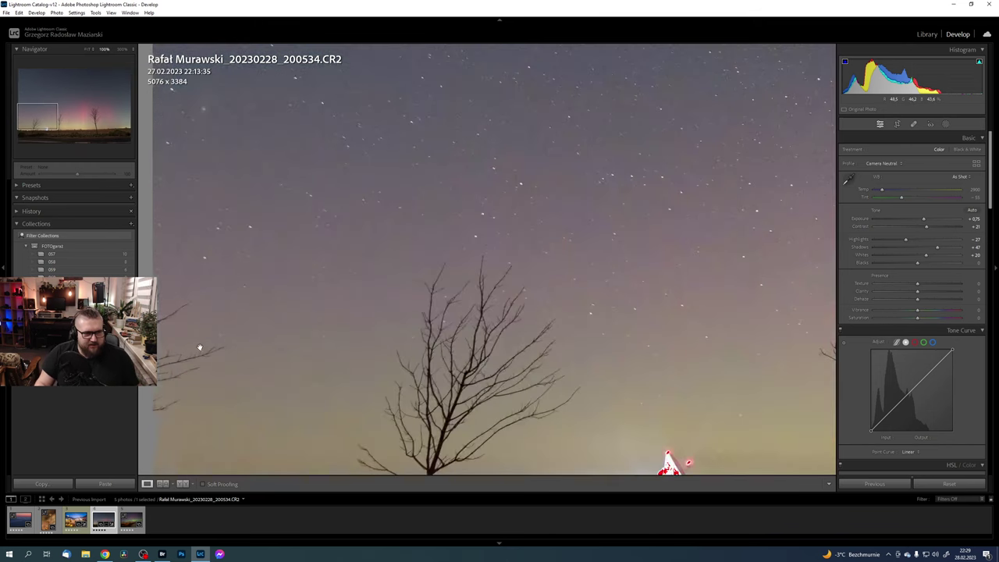
{"action": "left_click_drag", "start_coordinate": [616, 234], "coordinate": [726, 227]}
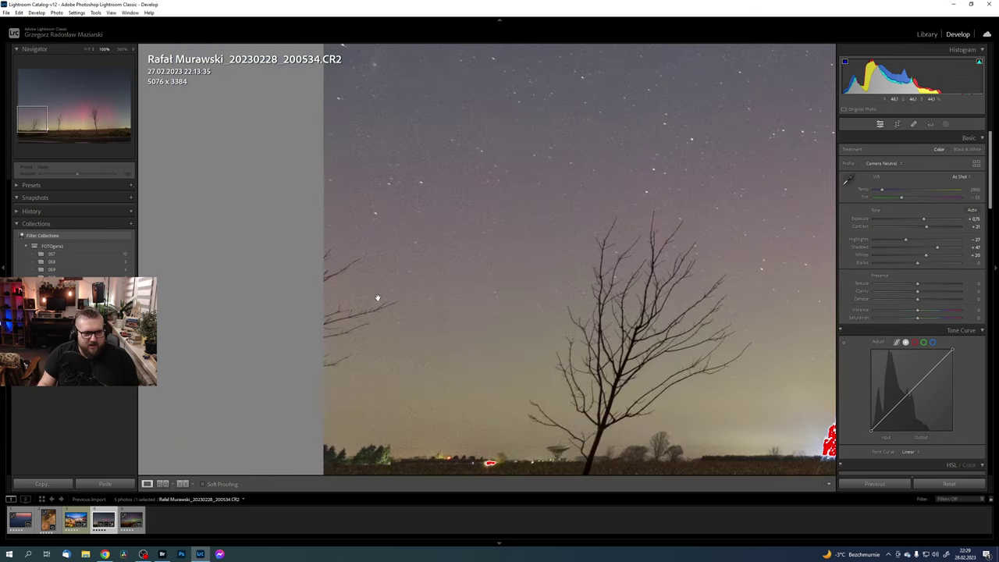
{"action": "left_click", "coordinate": [913, 125]}
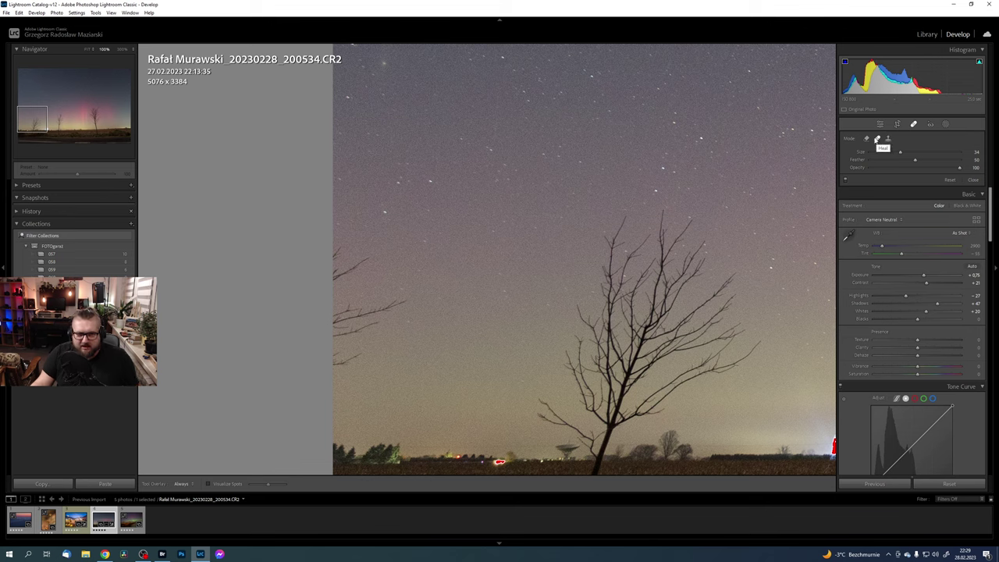
{"action": "left_click", "coordinate": [866, 138]}
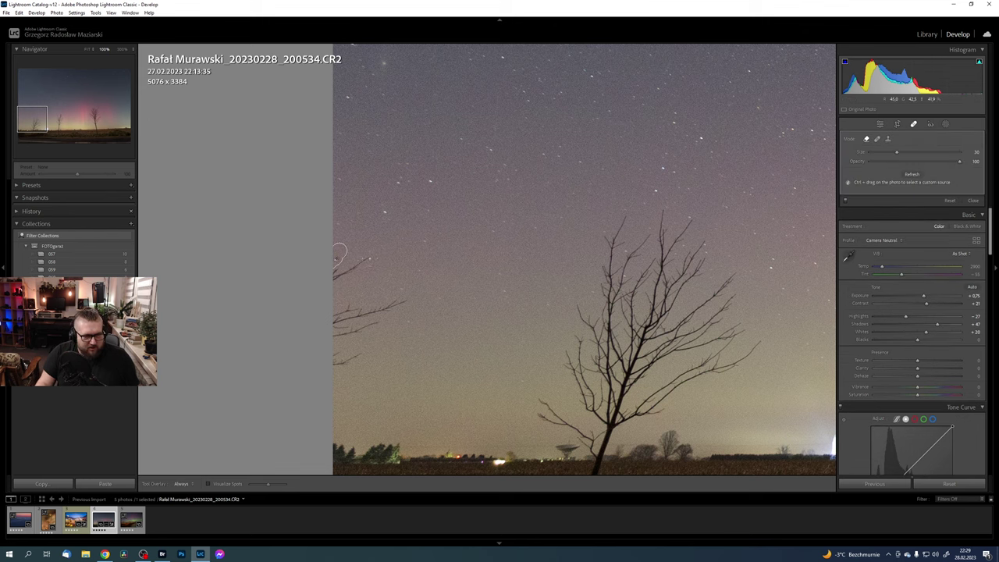
{"action": "left_click_drag", "start_coordinate": [373, 260], "coordinate": [337, 274]}
{"action": "left_click_drag", "start_coordinate": [367, 306], "coordinate": [338, 314]}
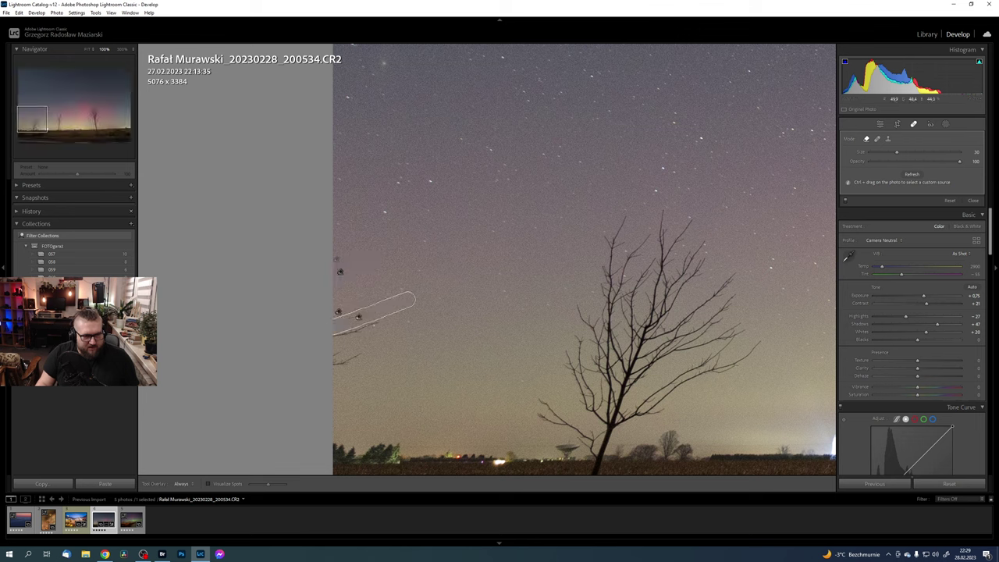
{"action": "mouse_move", "coordinate": [358, 316]}
{"action": "left_mouse_down"}
{"action": "mouse_move", "coordinate": [333, 355]}
{"action": "mouse_move", "coordinate": [354, 365]}
{"action": "left_mouse_up"}
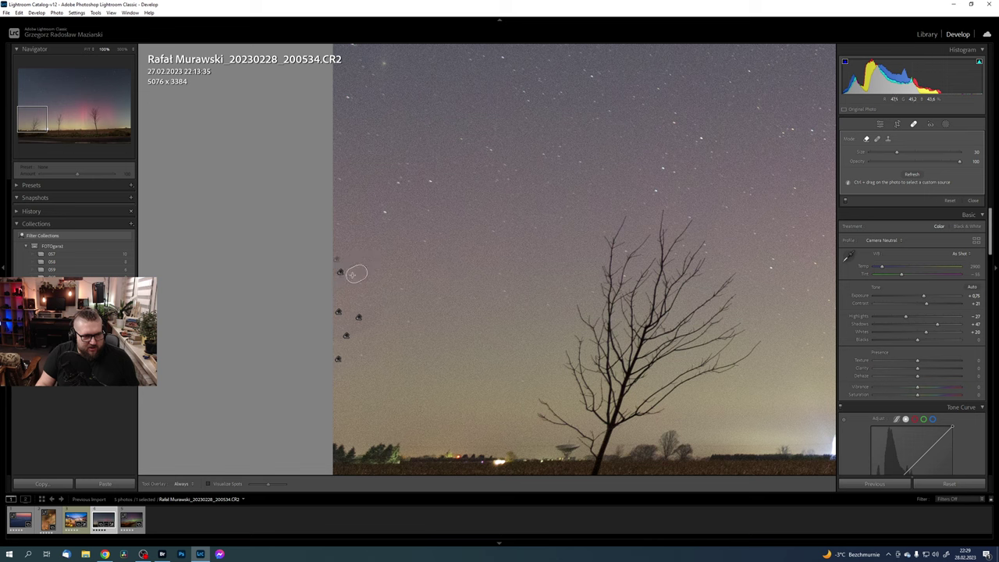
{"action": "left_click_drag", "start_coordinate": [361, 272], "coordinate": [348, 258]}
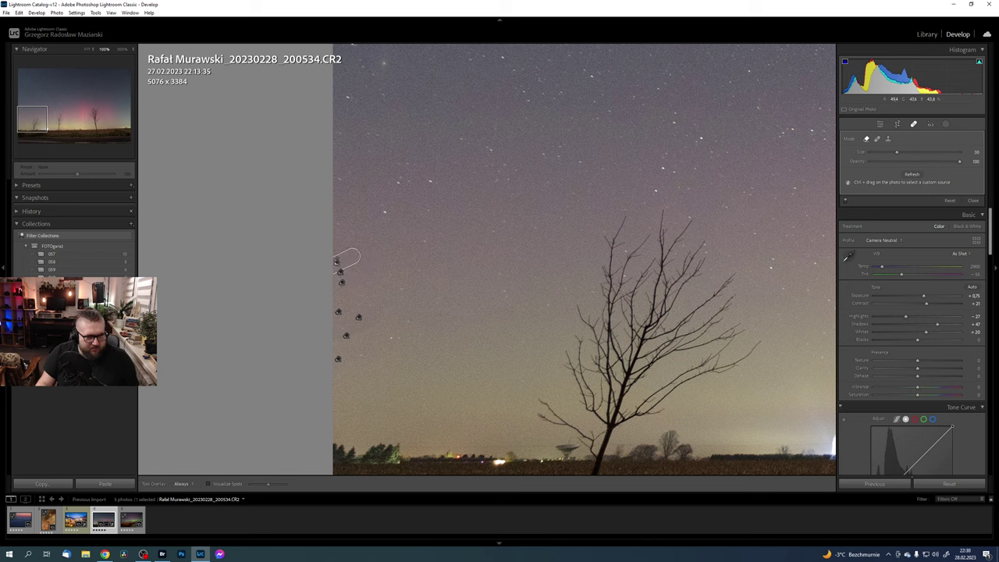
{"action": "key", "text": "q"}
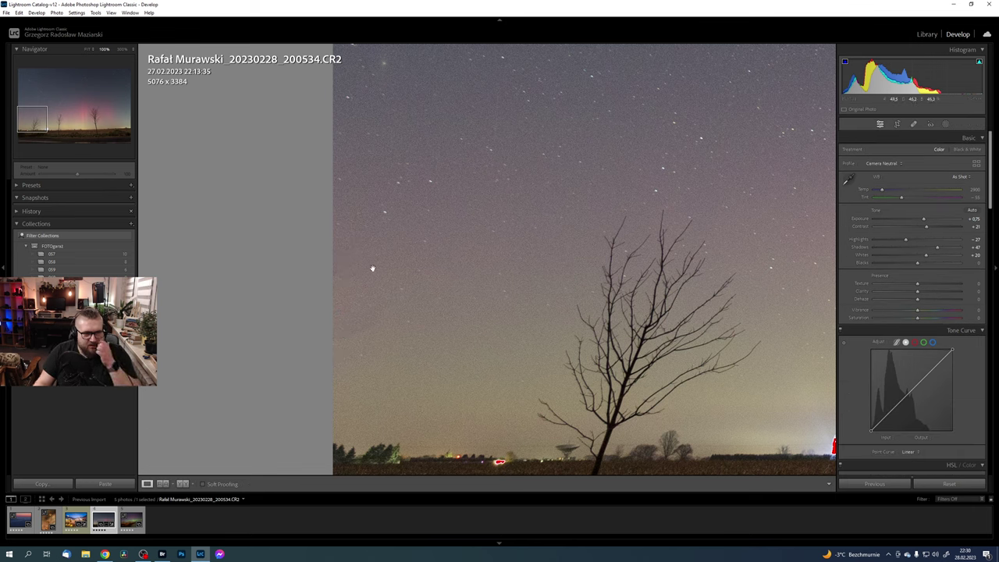
Step: Heal the left-edge dust spots using a source on clean sky
{"action": "left_click", "coordinate": [914, 126]}
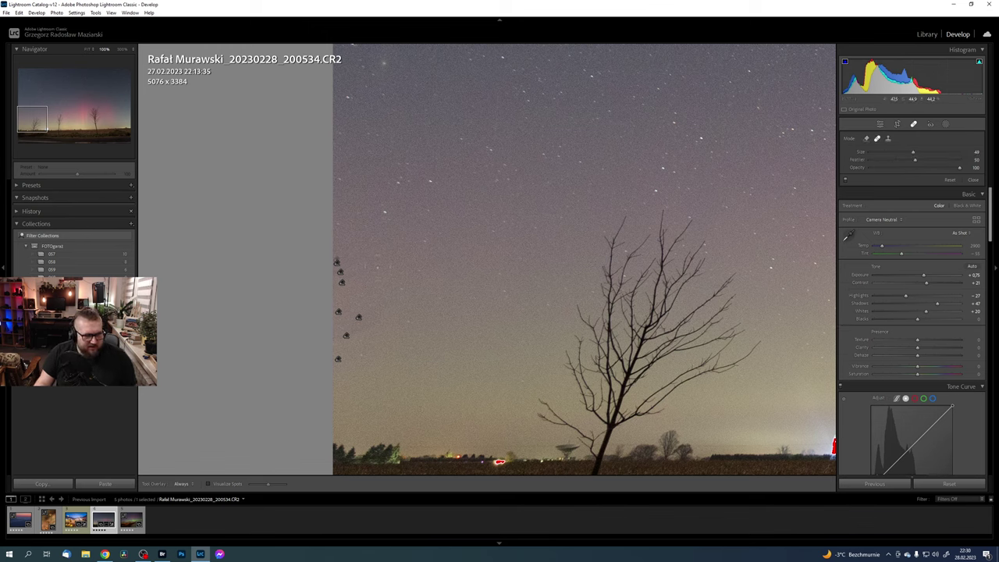
{"action": "left_click_drag", "start_coordinate": [377, 269], "coordinate": [346, 274]}
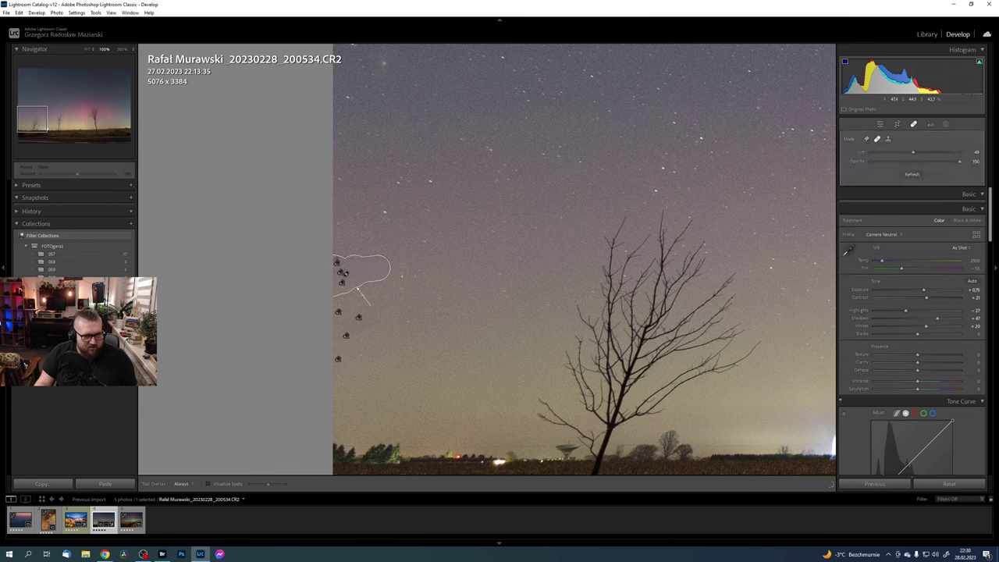
{"action": "left_click_drag", "start_coordinate": [413, 315], "coordinate": [469, 257]}
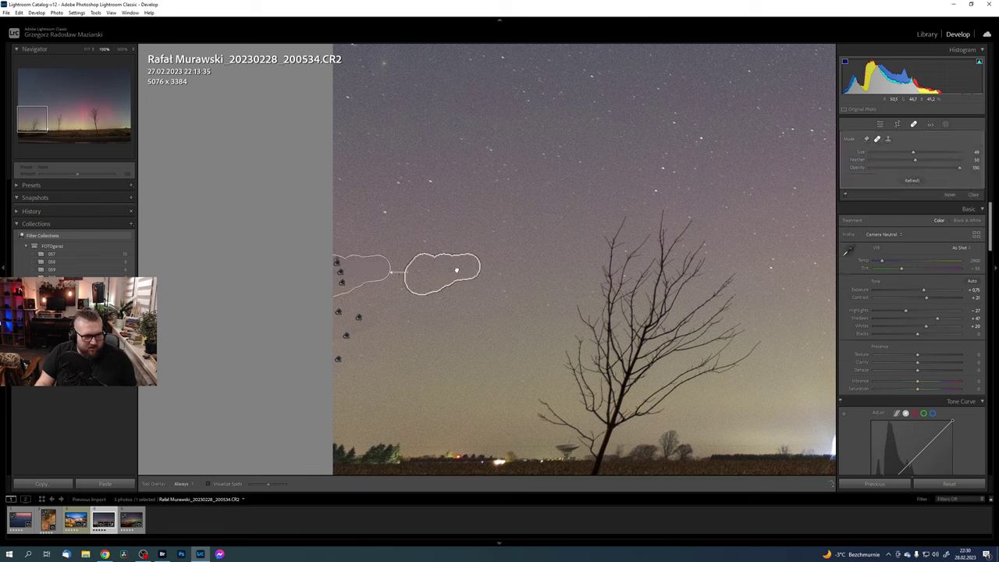
{"action": "key", "text": "Delete"}
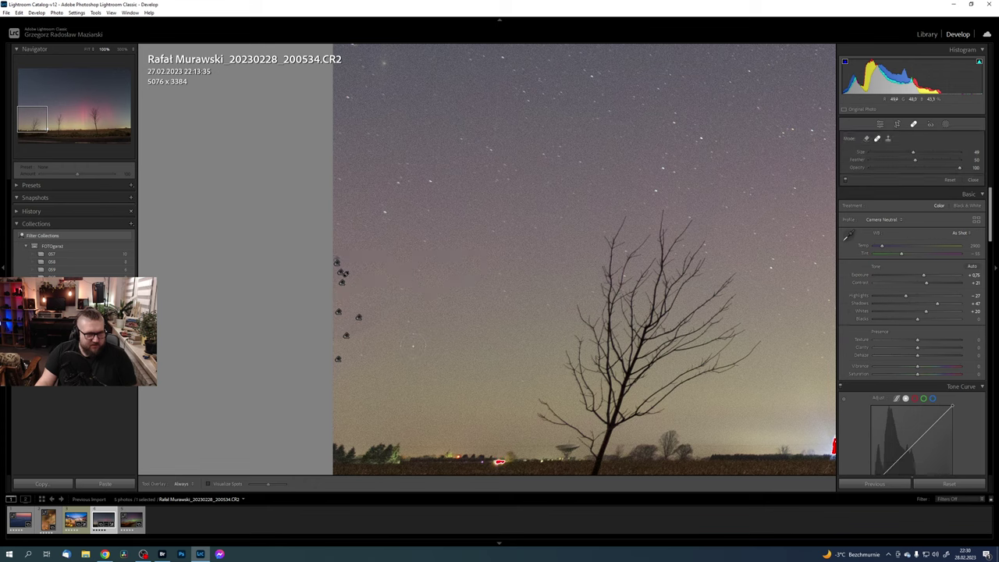
{"action": "key", "text": "q"}
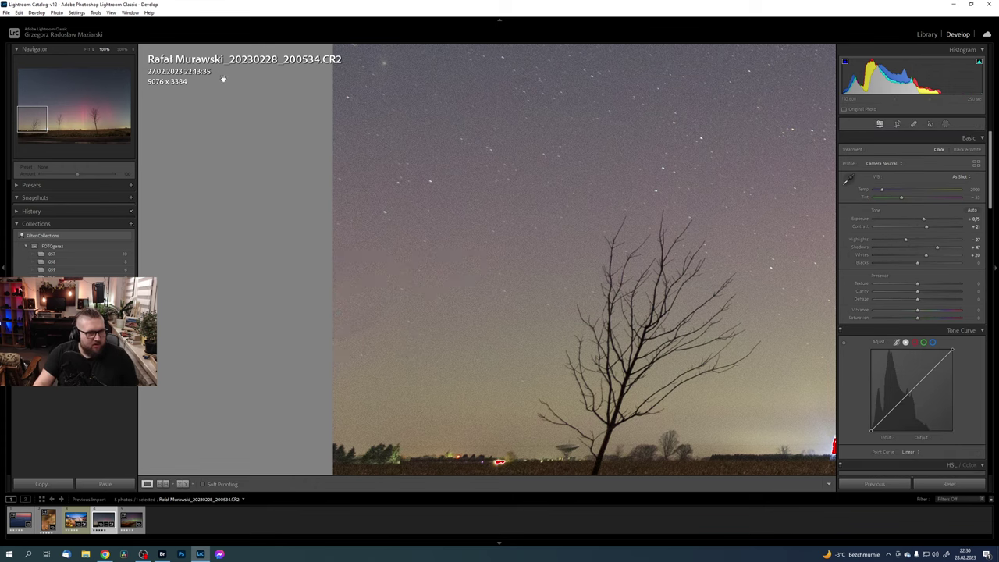
Step: At 100% on the left edge, move the heal source right beside the healed stroke
{"action": "left_click", "coordinate": [90, 49]}
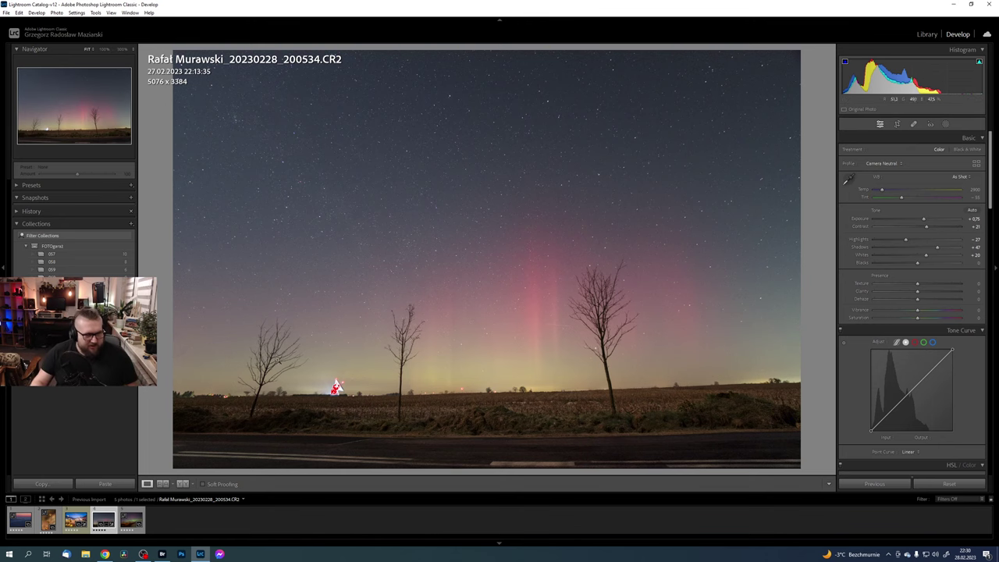
{"action": "left_click", "coordinate": [180, 353]}
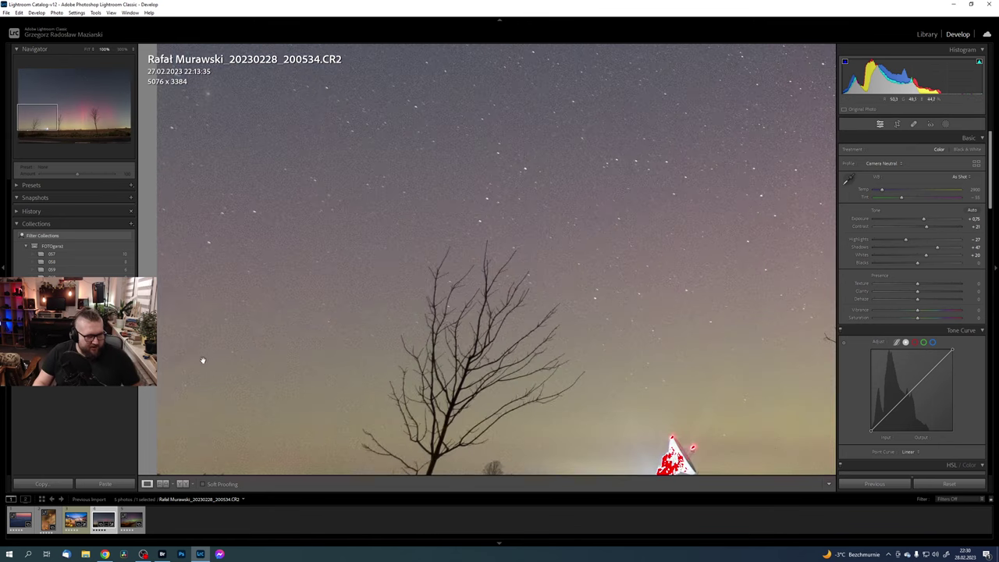
{"action": "left_click", "coordinate": [914, 126]}
{"action": "left_click", "coordinate": [27, 122]}
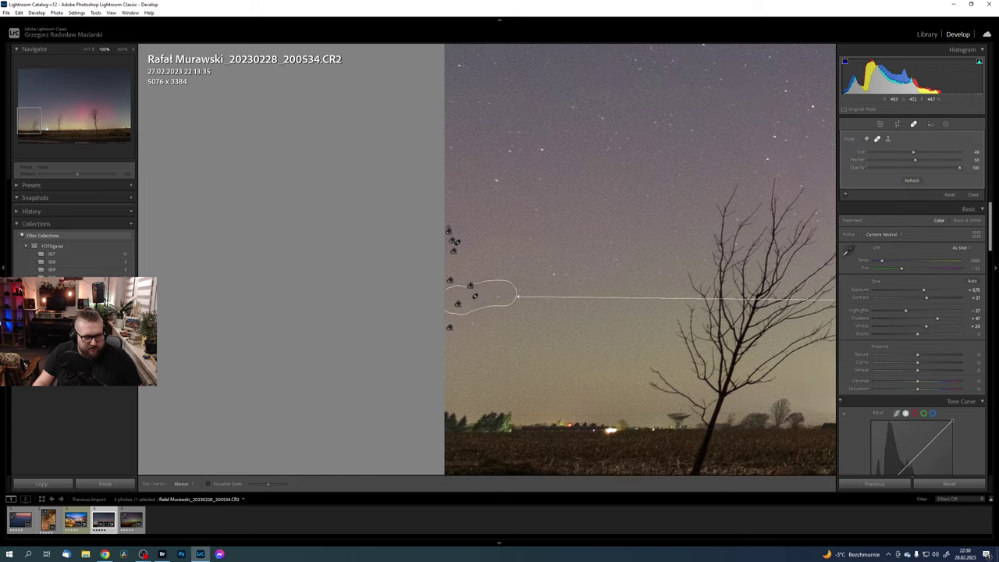
{"action": "left_click", "coordinate": [31, 122]}
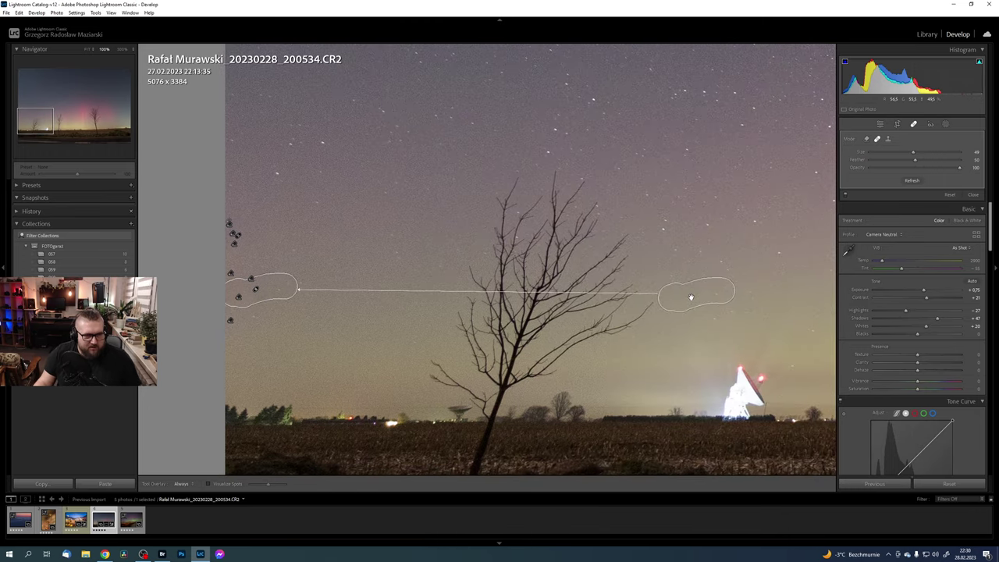
{"action": "left_click_drag", "start_coordinate": [691, 298], "coordinate": [328, 304]}
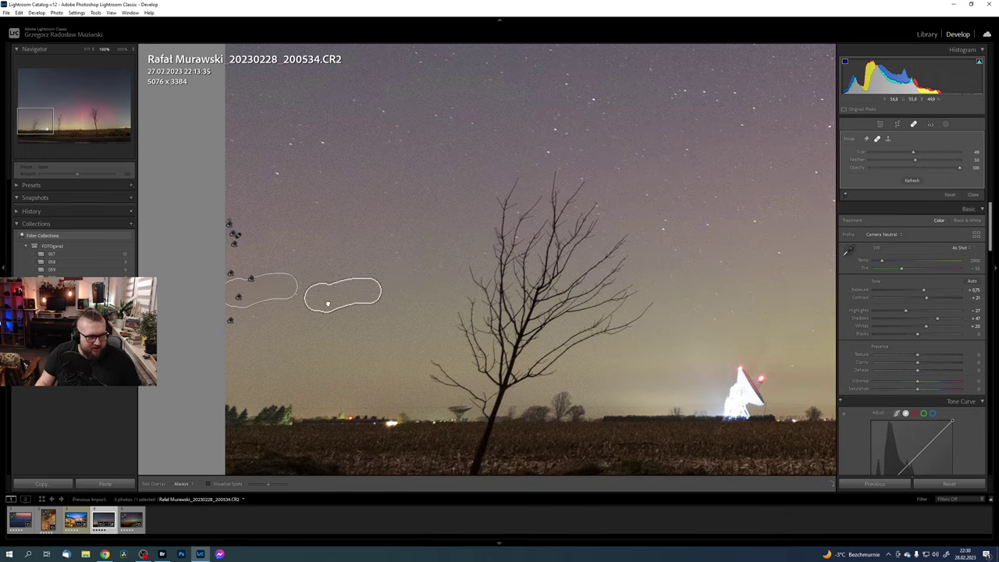
{"action": "left_click_drag", "start_coordinate": [328, 304], "coordinate": [316, 309]}
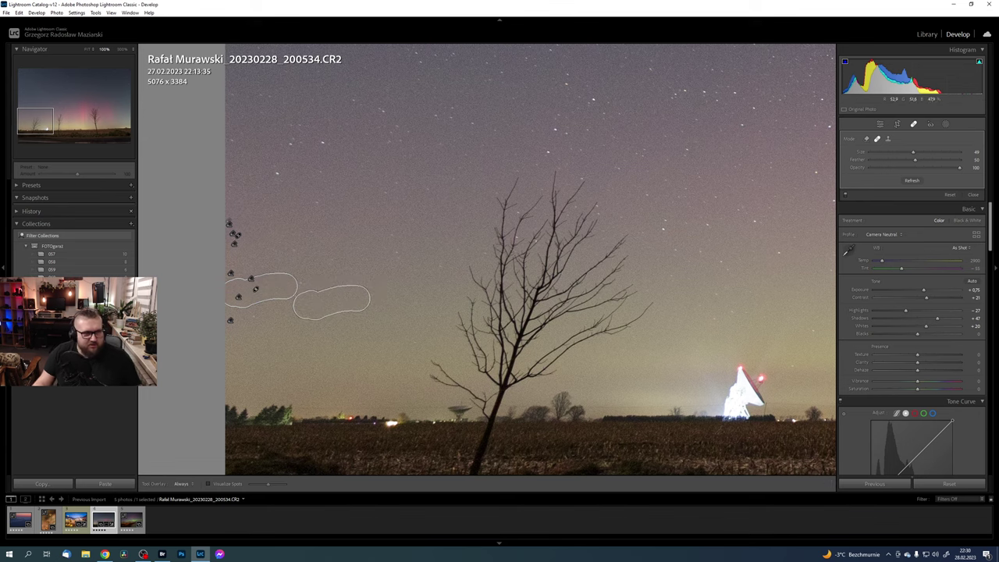
Step: Check the upper-left sky at 100%, then fit the whole photo and close spot healing
{"action": "left_click", "coordinate": [87, 49]}
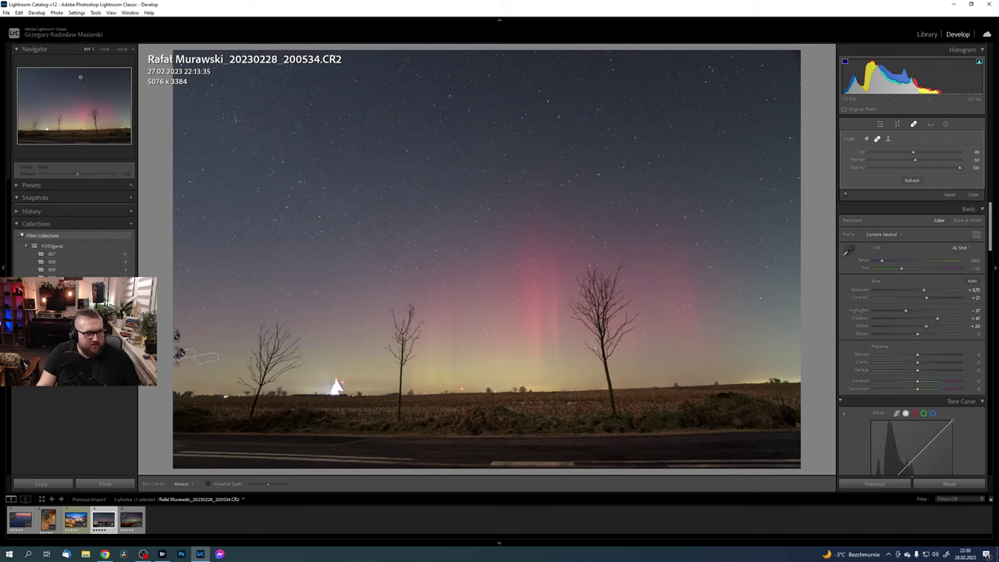
{"action": "left_click", "coordinate": [70, 86]}
{"action": "mouse_move", "coordinate": [36, 86]}
{"action": "left_mouse_down"}
{"action": "mouse_move", "coordinate": [32, 77]}
{"action": "mouse_move", "coordinate": [27, 91]}
{"action": "mouse_move", "coordinate": [79, 118]}
{"action": "left_mouse_up"}
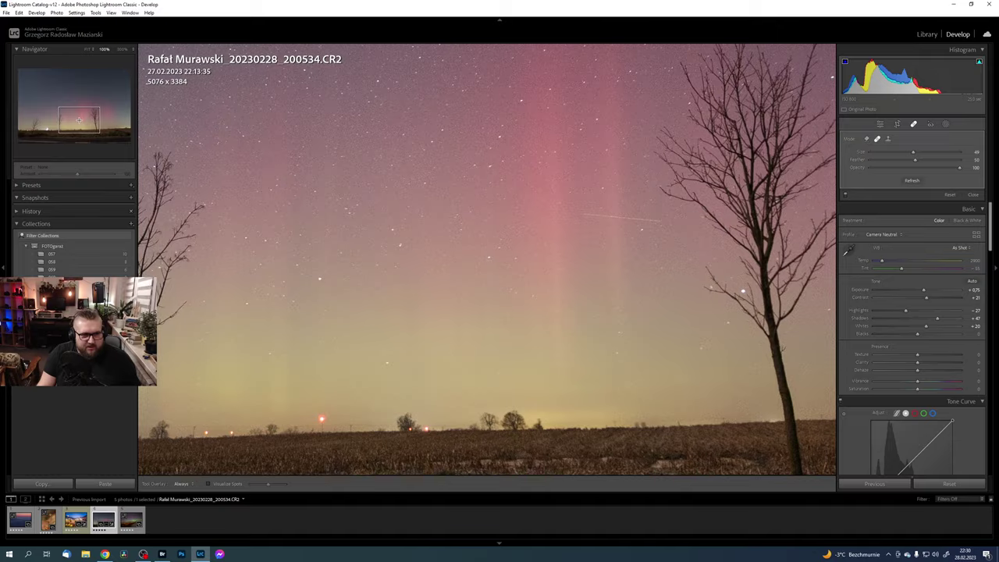
{"action": "left_click_drag", "start_coordinate": [79, 118], "coordinate": [31, 112]}
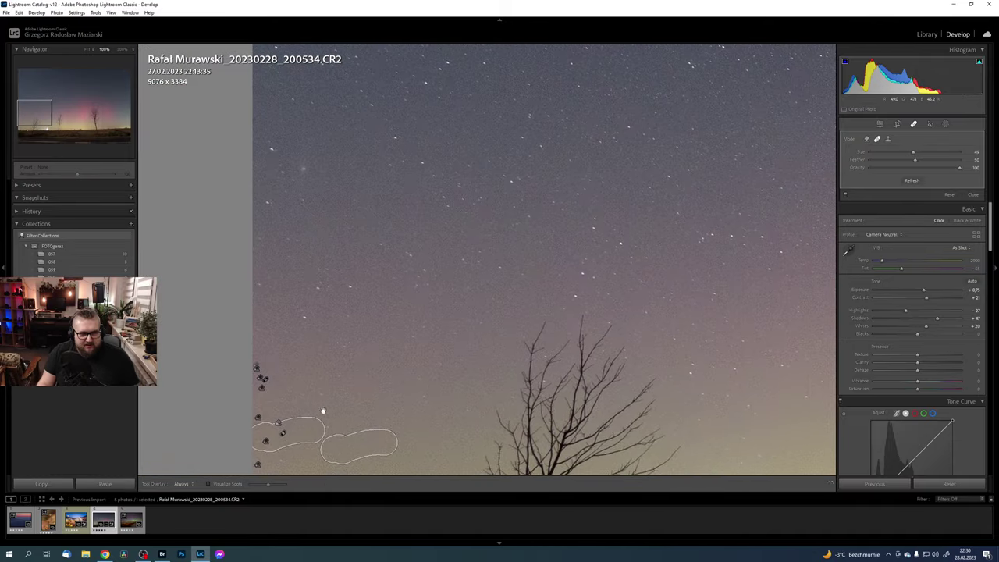
{"action": "left_click", "coordinate": [87, 49]}
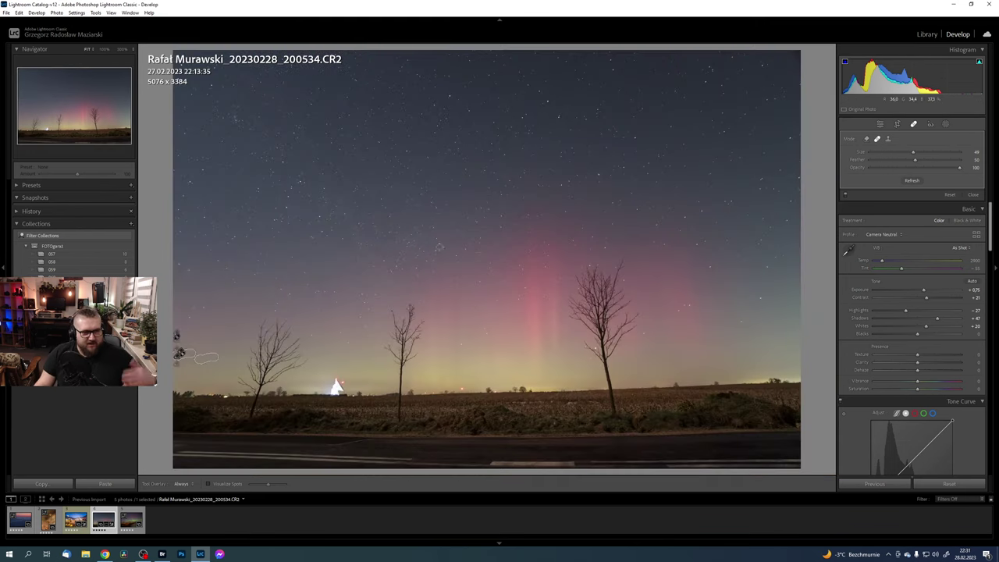
{"action": "left_click", "coordinate": [915, 123]}
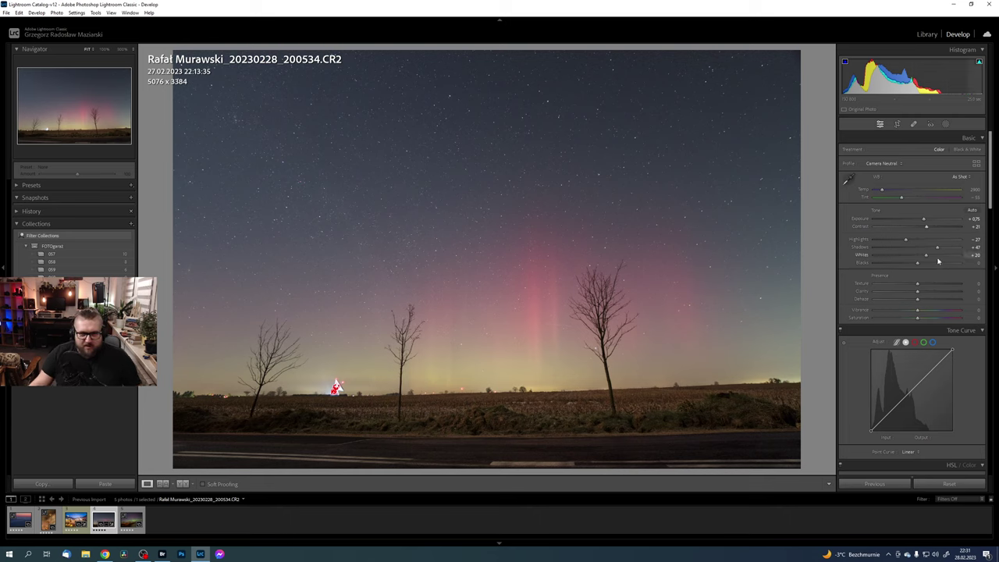
Step: Set Texture +13, Clarity +7, Dehaze +10, Vibrance +23 and Saturation +9
{"action": "left_click_drag", "start_coordinate": [918, 288], "coordinate": [923, 302]}
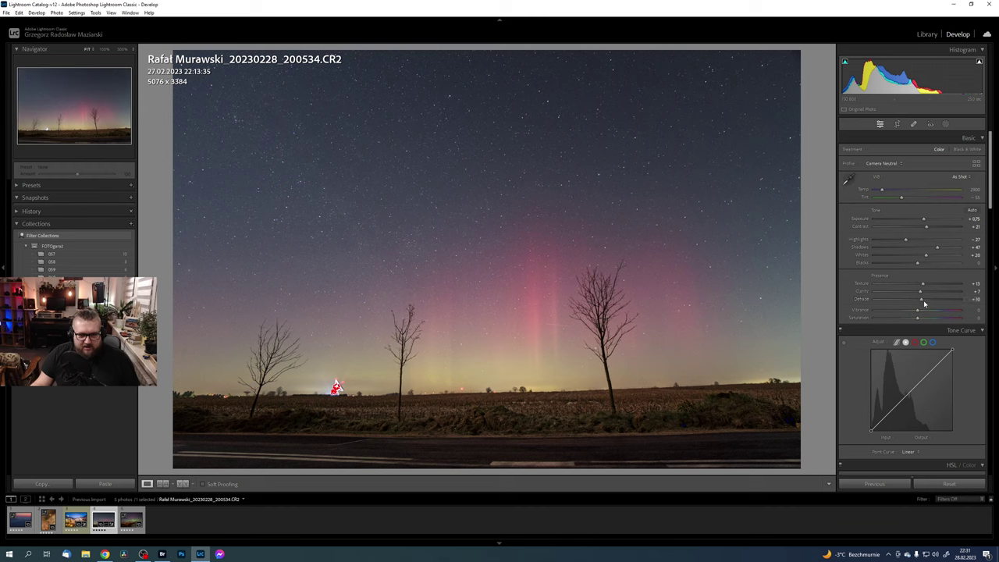
{"action": "left_click_drag", "start_coordinate": [918, 313], "coordinate": [922, 312]}
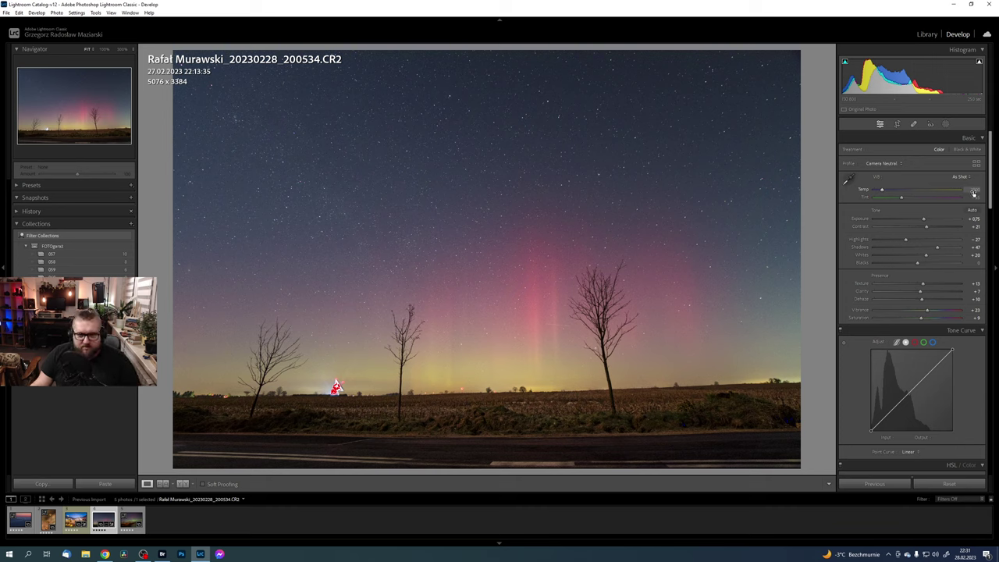
Step: Cool the white balance to Temp 2850 and set Tint to -45
{"action": "left_click", "coordinate": [976, 191]}
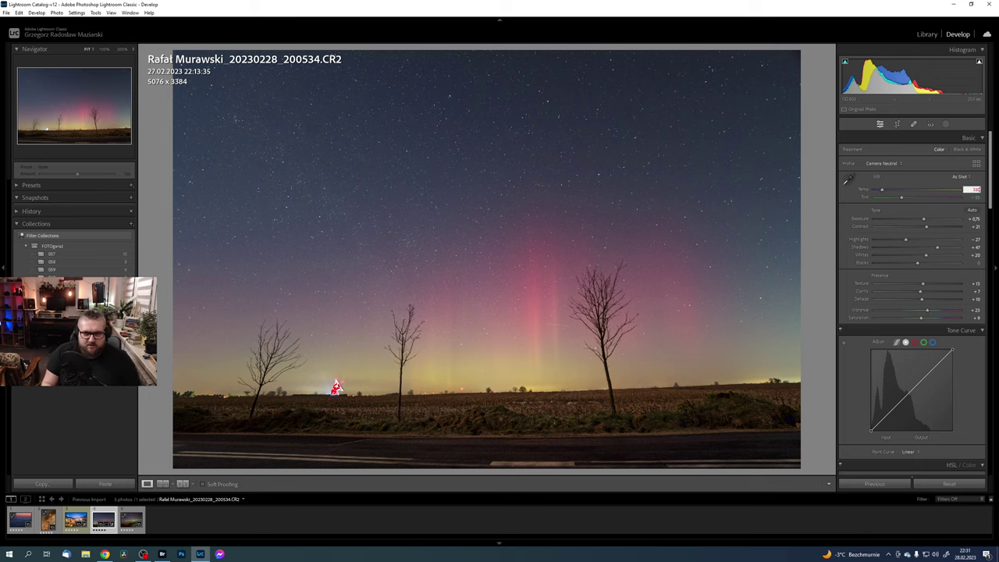
{"action": "type", "text": "3300"}
{"action": "key", "text": "Return"}
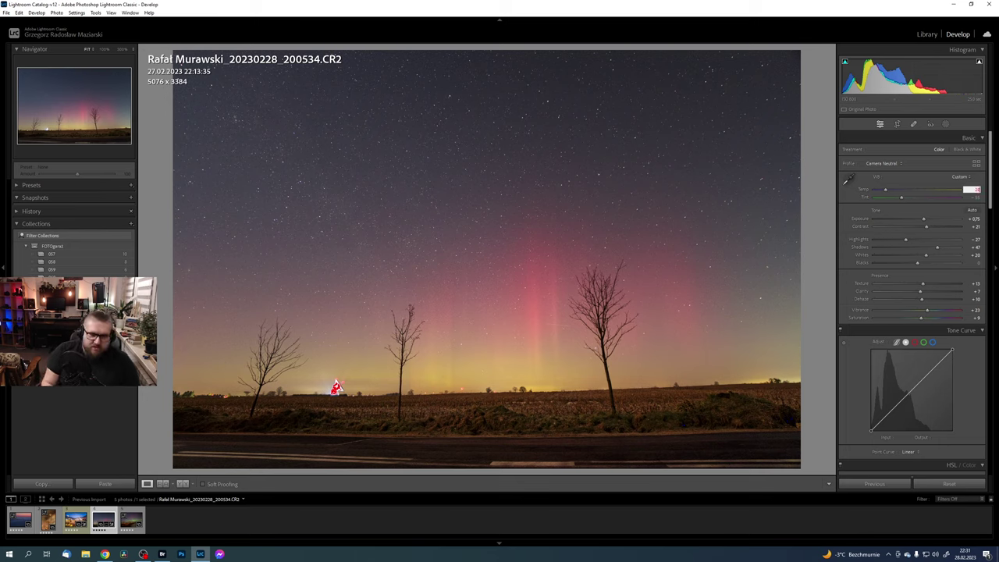
{"action": "type", "text": "2850"}
{"action": "key", "text": "Return"}
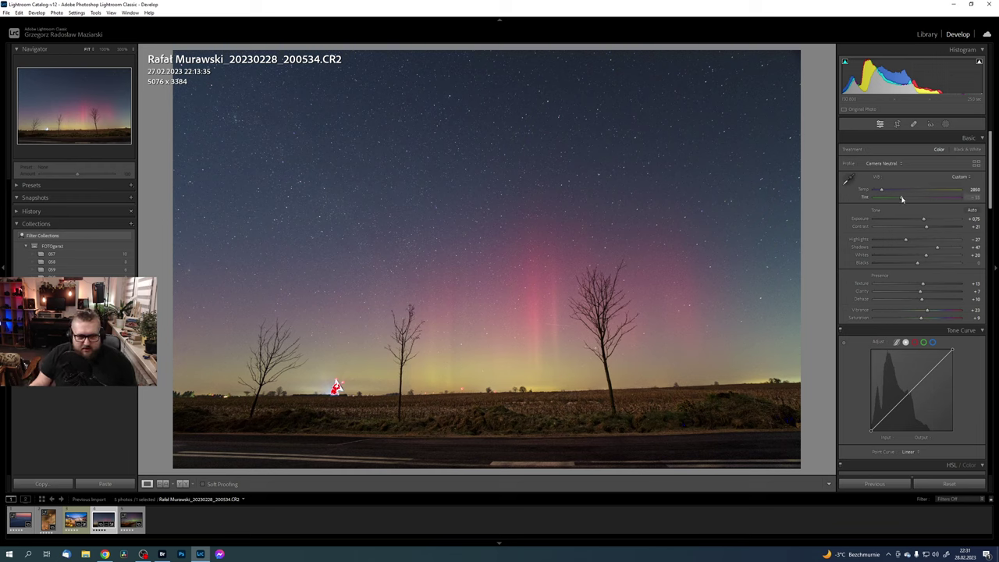
{"action": "left_click_drag", "start_coordinate": [905, 200], "coordinate": [903, 199]}
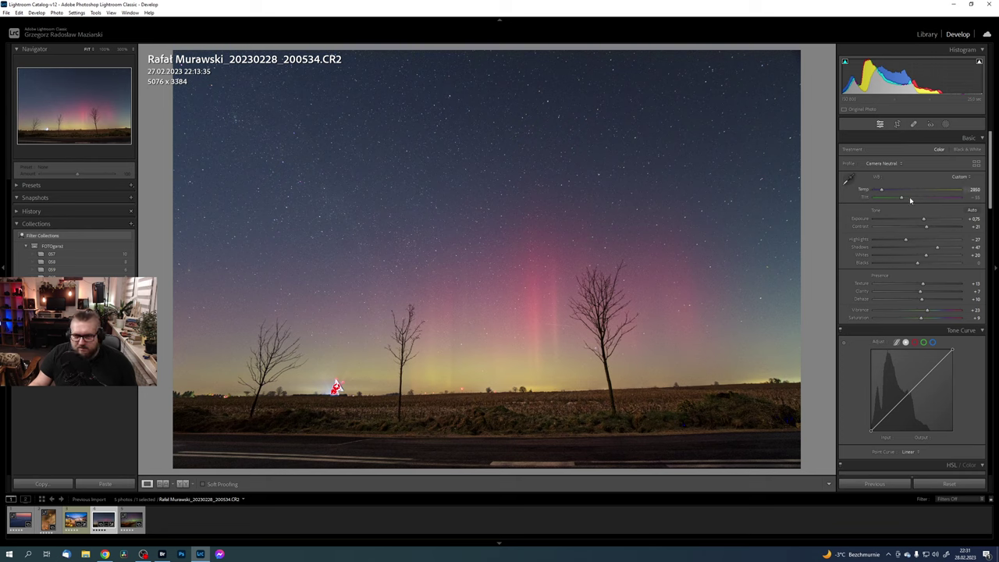
{"action": "left_click_drag", "start_coordinate": [903, 198], "coordinate": [904, 199]}
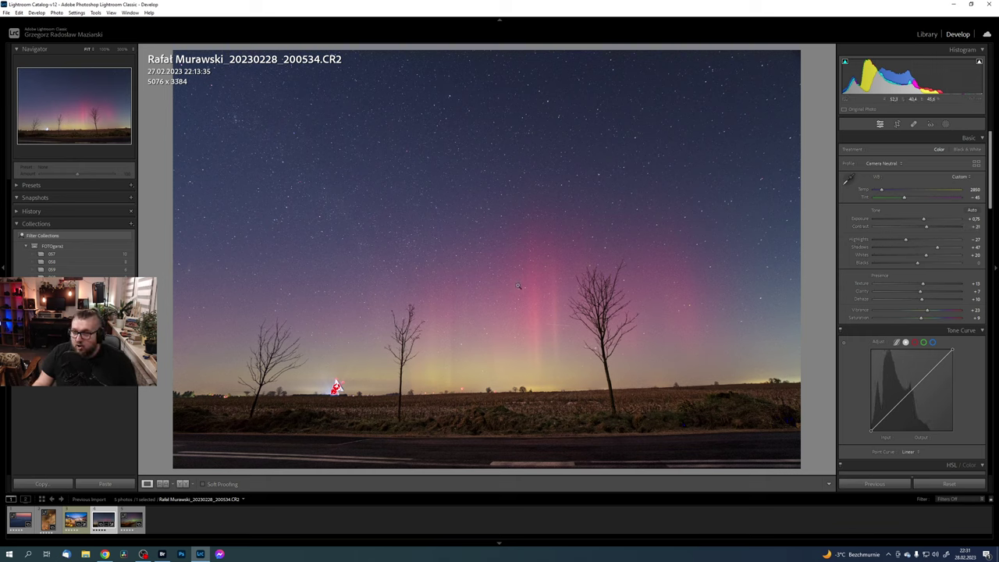
Step: Create a Select Sky mask, lowering its Highlights to −28 and raising Clarity
{"action": "left_click", "coordinate": [945, 124]}
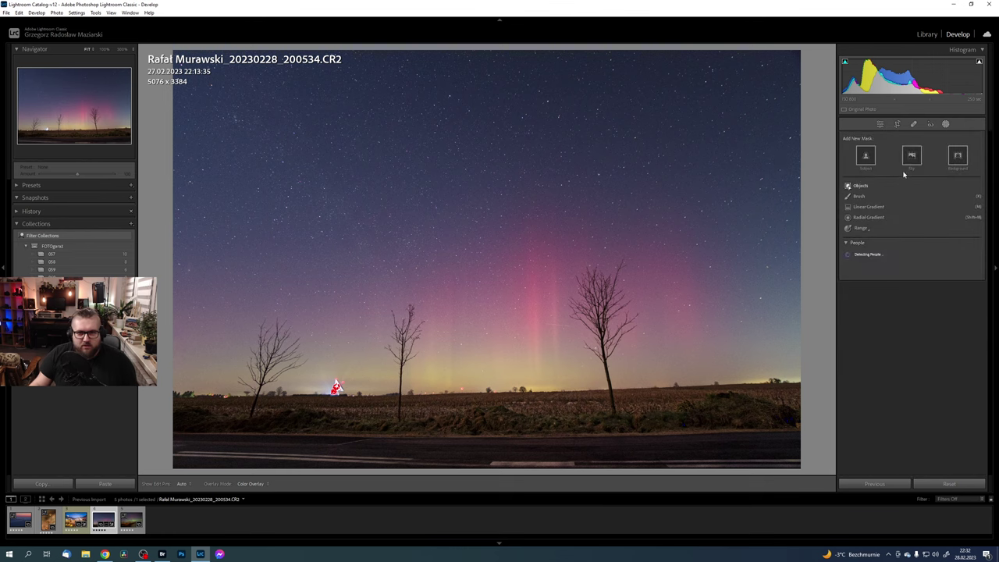
{"action": "left_click", "coordinate": [910, 160]}
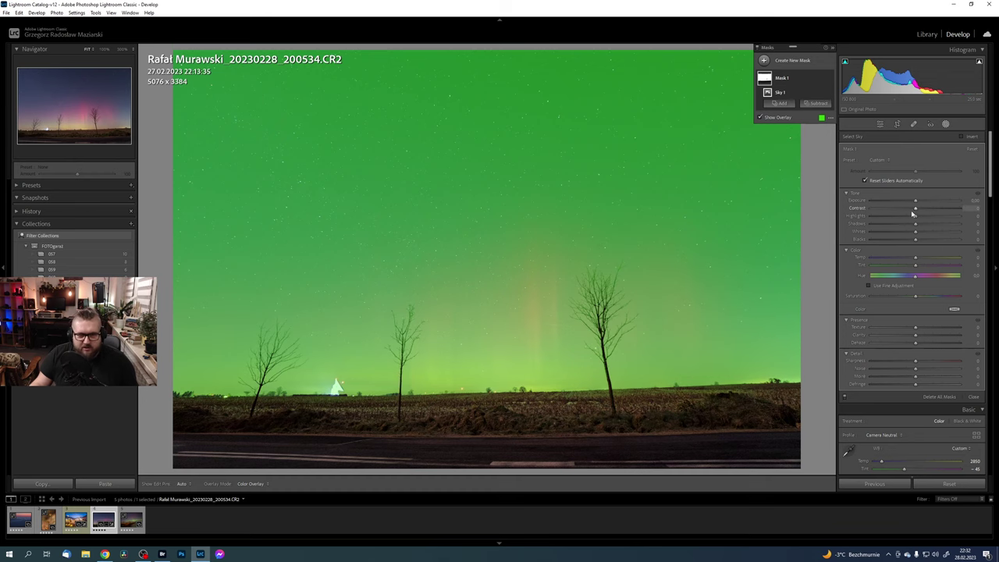
{"action": "left_click_drag", "start_coordinate": [914, 218], "coordinate": [903, 219]}
{"action": "mouse_move", "coordinate": [921, 335]}
{"action": "left_mouse_down"}
{"action": "mouse_move", "coordinate": [937, 336]}
{"action": "mouse_move", "coordinate": [922, 328]}
{"action": "mouse_move", "coordinate": [926, 343]}
{"action": "left_mouse_up"}
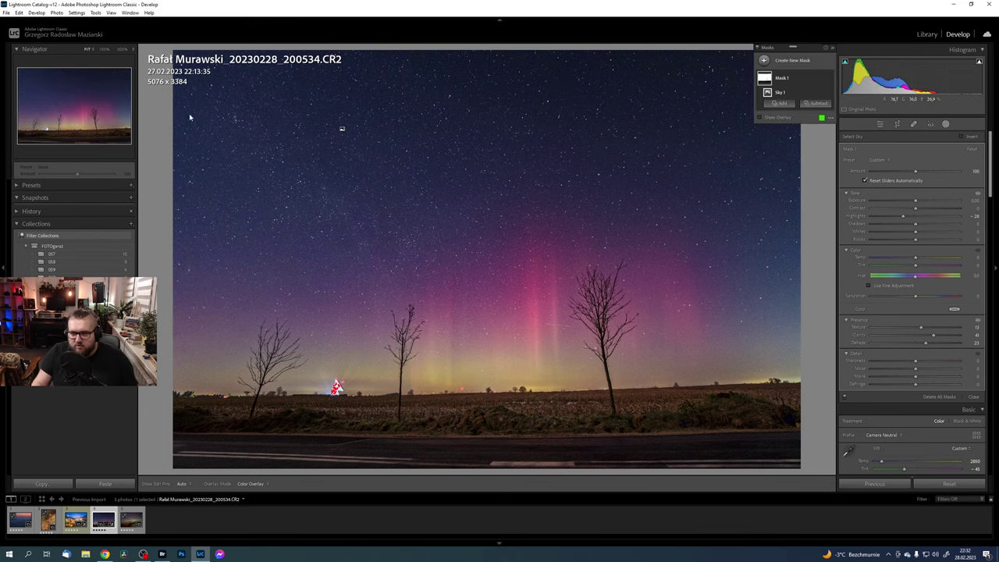
Step: Inspect the aurora at 100%, then adjust the sky mask's Dehaze and lift Shadows to +22
{"action": "left_click", "coordinate": [104, 49]}
{"action": "left_click_drag", "start_coordinate": [39, 101], "coordinate": [92, 107]}
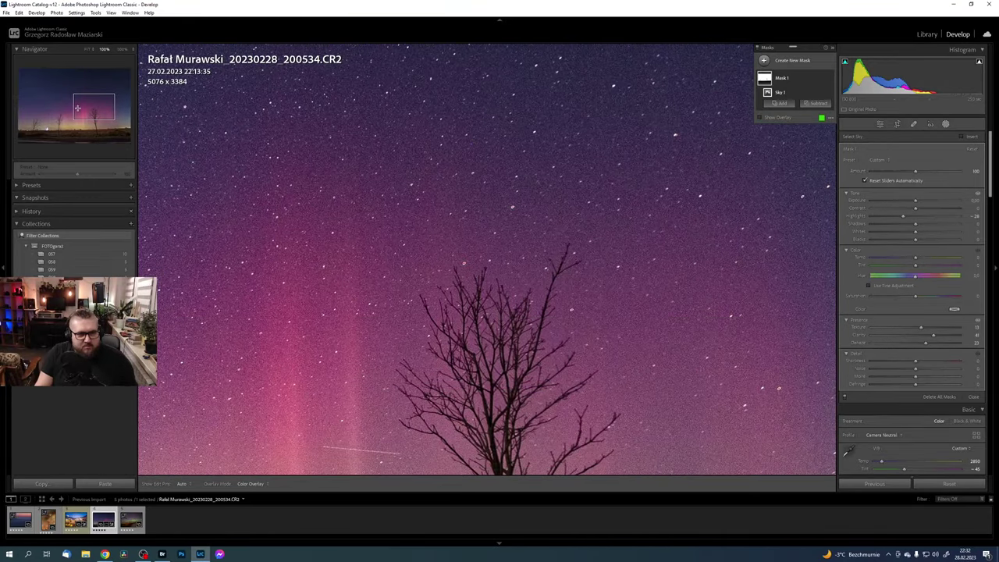
{"action": "left_click", "coordinate": [88, 50]}
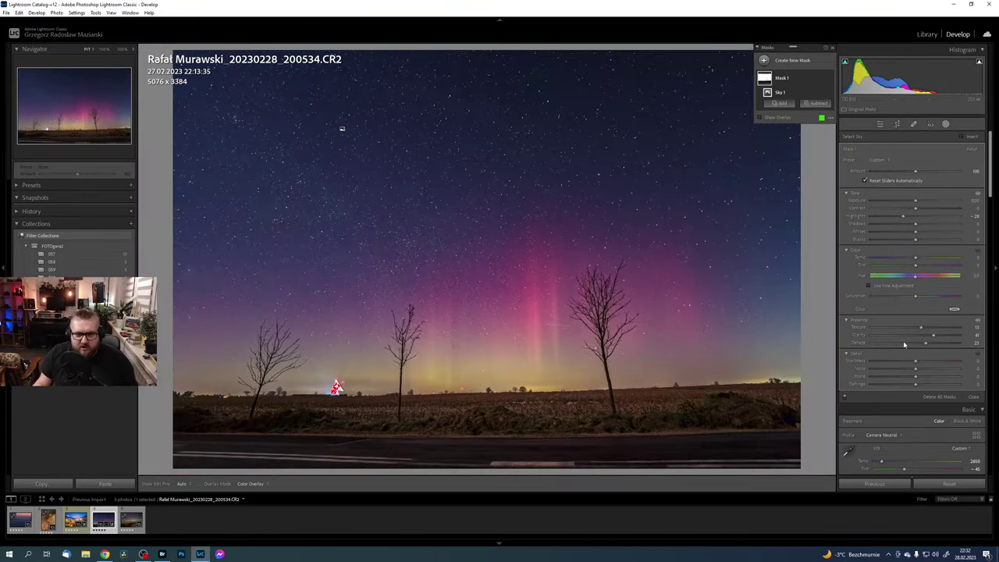
{"action": "left_click_drag", "start_coordinate": [928, 343], "coordinate": [921, 347]}
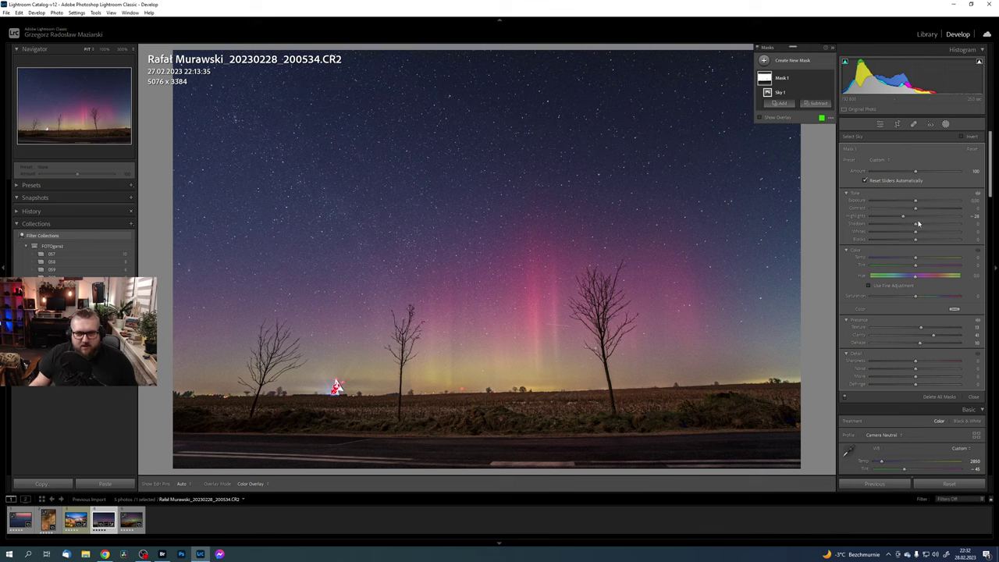
{"action": "left_click_drag", "start_coordinate": [915, 224], "coordinate": [926, 233]}
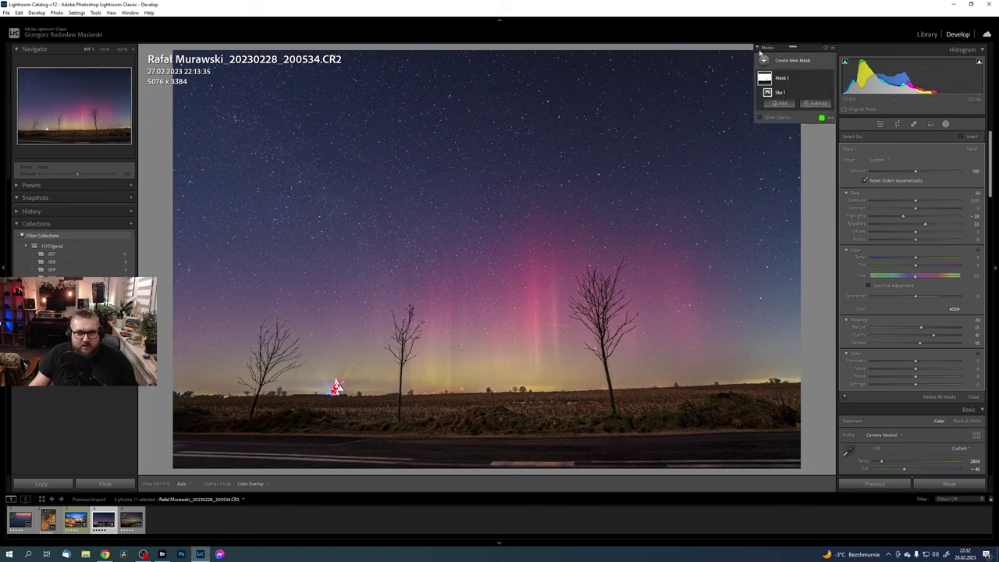
{"action": "left_click", "coordinate": [763, 60]}
Step: Add a linear gradient from the sky top to the horizon with raised Contrast and lower Shadows
{"action": "left_click", "coordinate": [808, 143]}
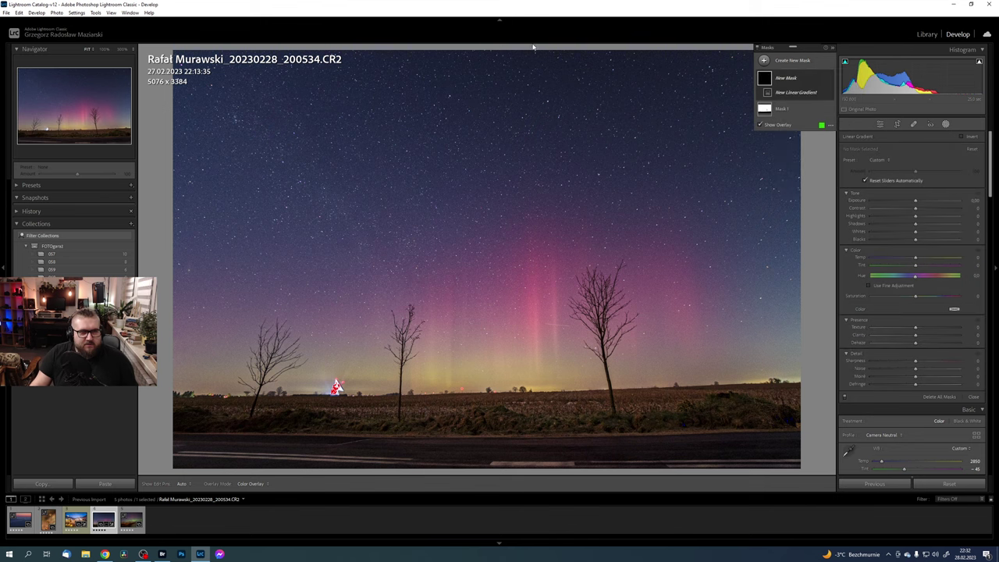
{"action": "left_click_drag", "start_coordinate": [530, 48], "coordinate": [544, 349]}
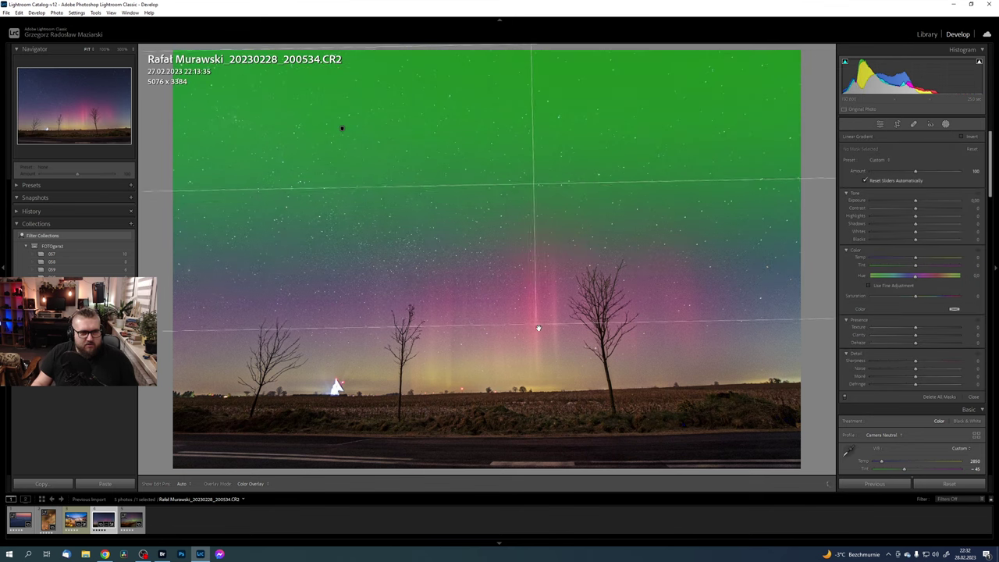
{"action": "left_click_drag", "start_coordinate": [536, 195], "coordinate": [528, 173]}
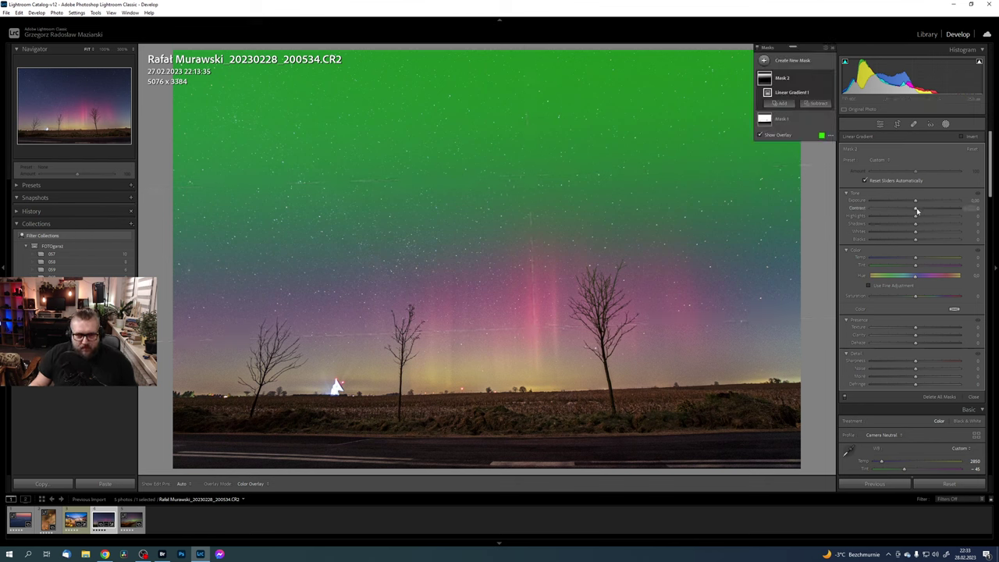
{"action": "mouse_move", "coordinate": [916, 210]}
{"action": "left_mouse_down"}
{"action": "mouse_move", "coordinate": [926, 211]}
{"action": "mouse_move", "coordinate": [910, 225]}
{"action": "left_mouse_up"}
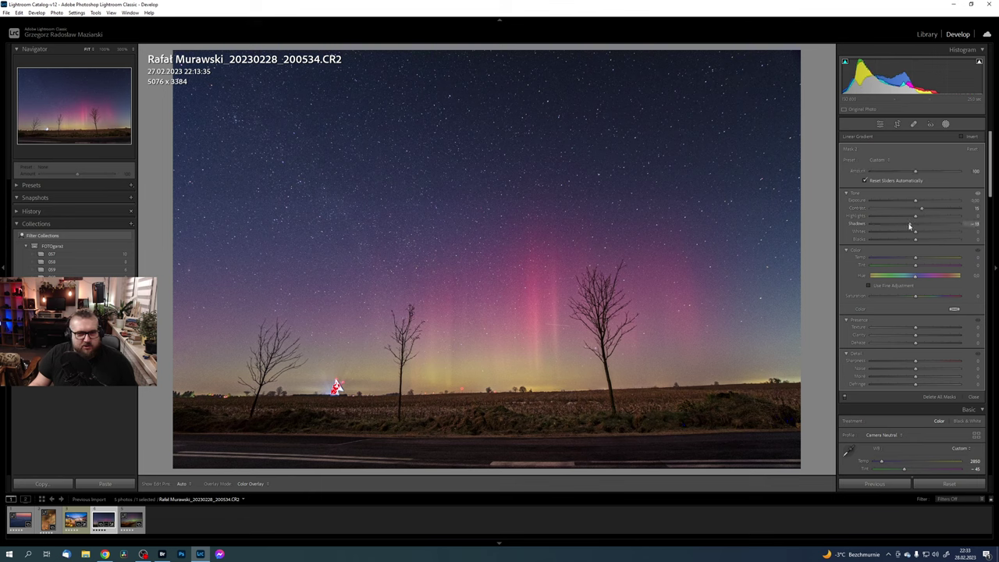
{"action": "key", "text": "shift+w"}
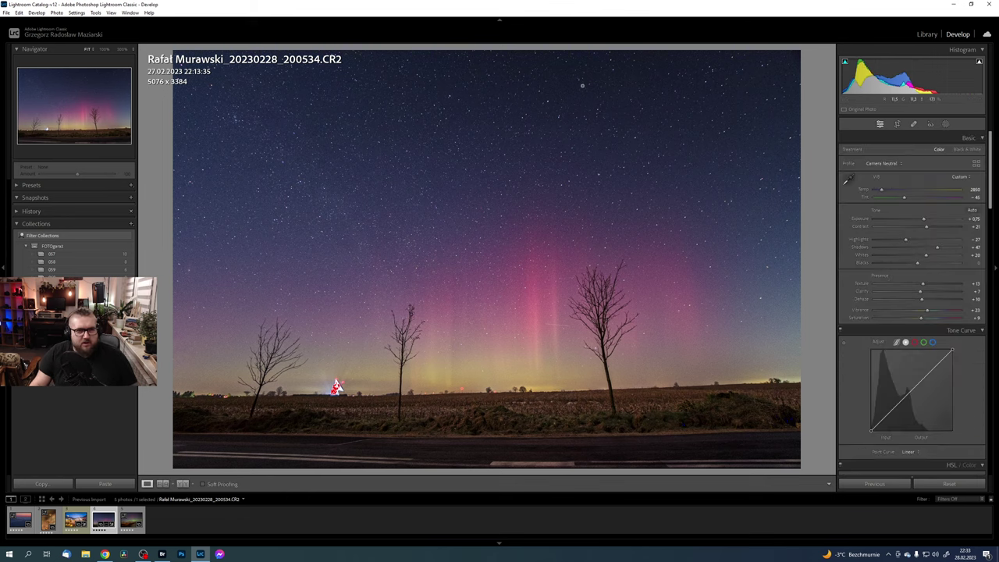
{"action": "left_click", "coordinate": [578, 82]}
{"action": "left_click_drag", "start_coordinate": [567, 81], "coordinate": [531, 180]}
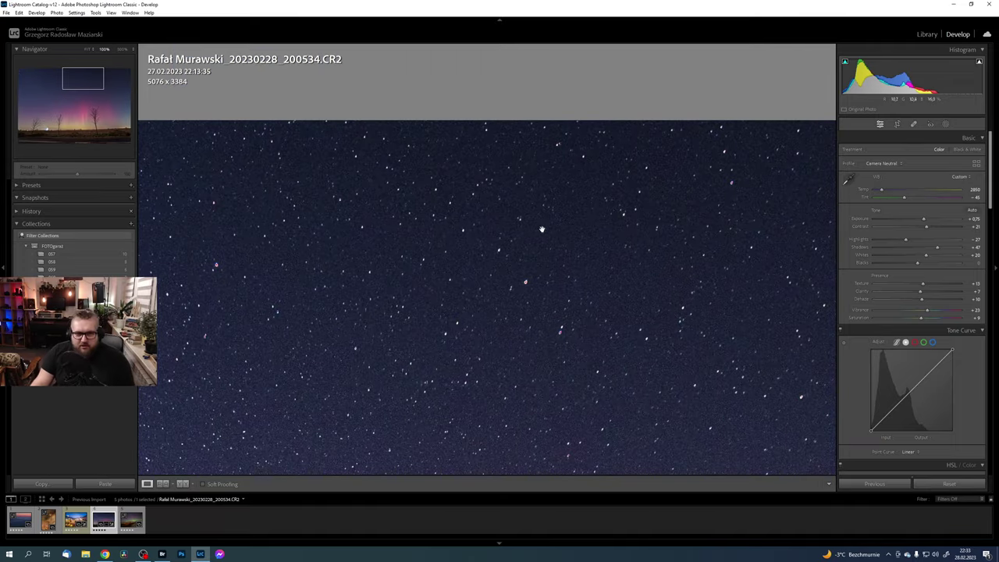
{"action": "left_click_drag", "start_coordinate": [527, 286], "coordinate": [674, 246]}
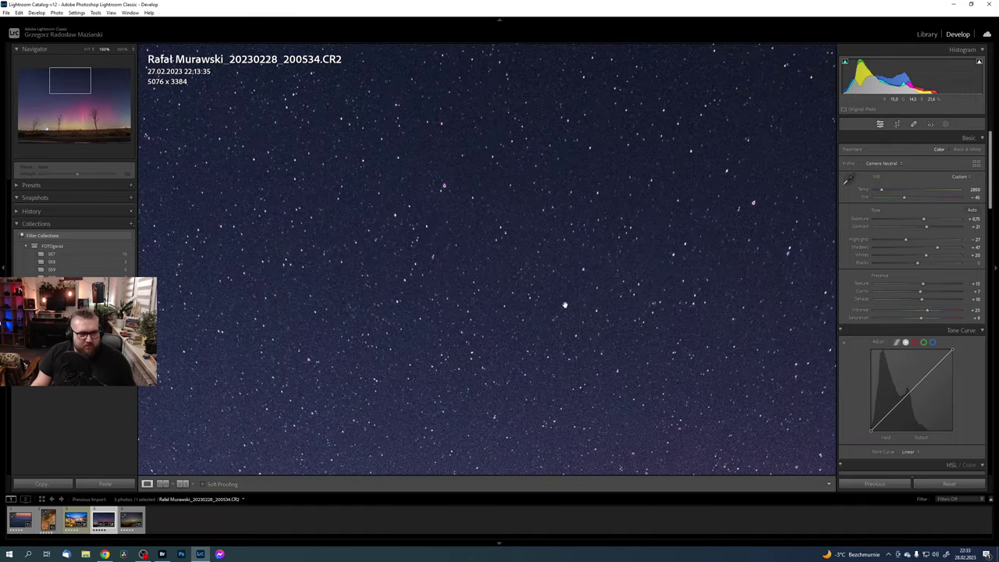
{"action": "left_click_drag", "start_coordinate": [570, 294], "coordinate": [567, 274]}
{"action": "left_click_drag", "start_coordinate": [555, 317], "coordinate": [658, 195]}
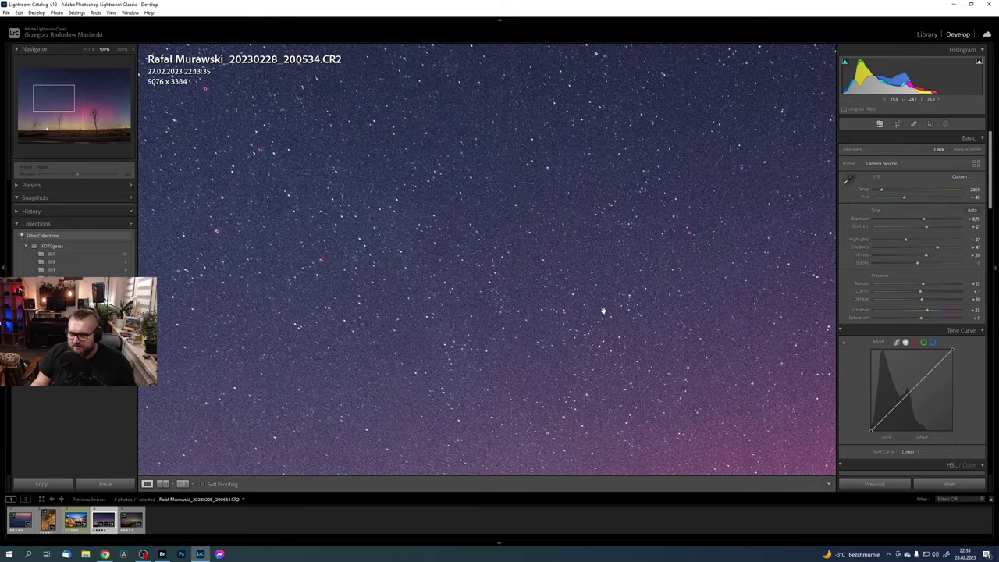
{"action": "mouse_move", "coordinate": [607, 375]}
{"action": "left_mouse_down"}
{"action": "mouse_move", "coordinate": [671, 216]}
{"action": "mouse_move", "coordinate": [352, 345]}
{"action": "left_mouse_up"}
{"action": "mouse_move", "coordinate": [602, 229]}
{"action": "left_mouse_down"}
{"action": "mouse_move", "coordinate": [635, 246]}
{"action": "mouse_move", "coordinate": [533, 274]}
{"action": "left_mouse_up"}
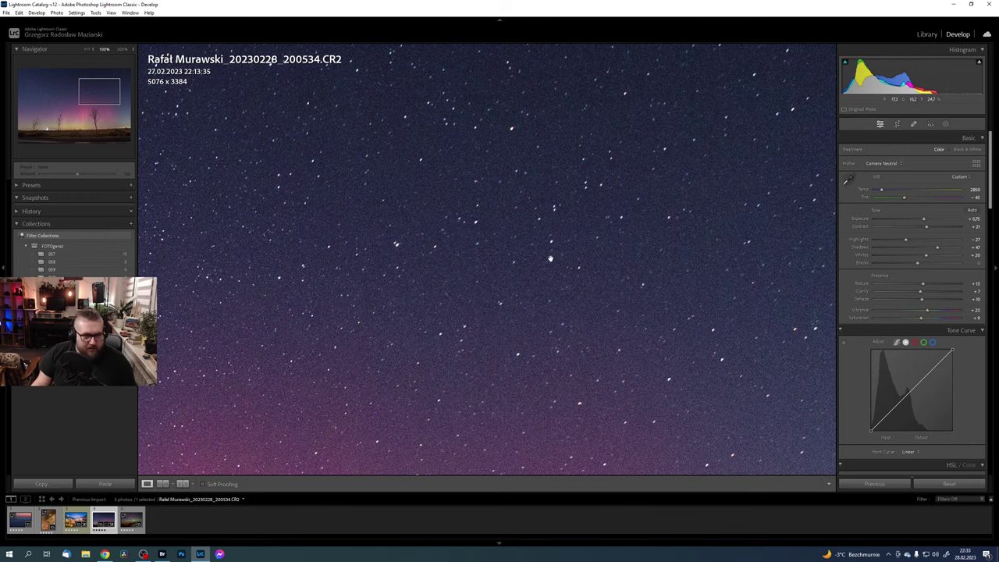
{"action": "left_click", "coordinate": [612, 309]}
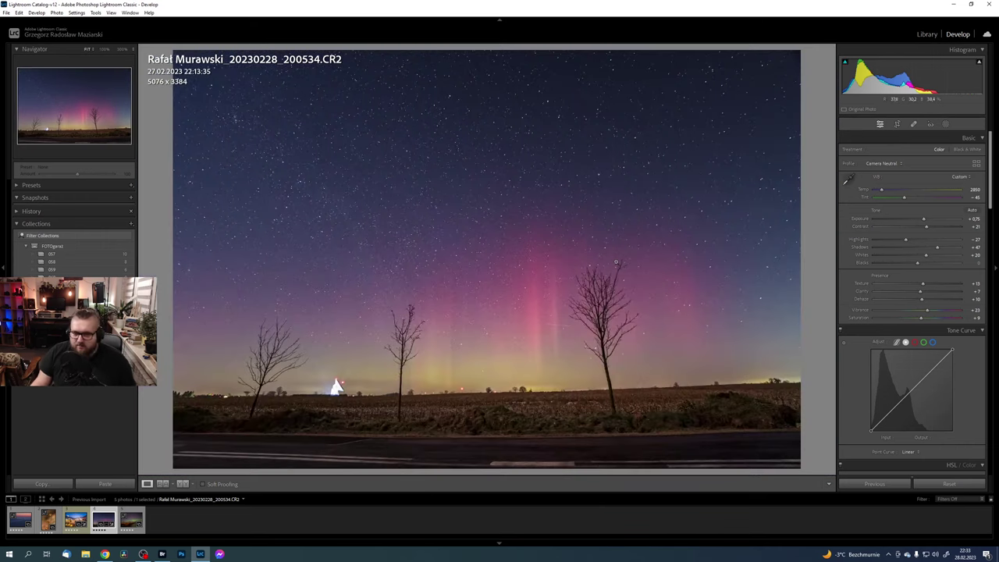
{"action": "left_click", "coordinate": [945, 125]}
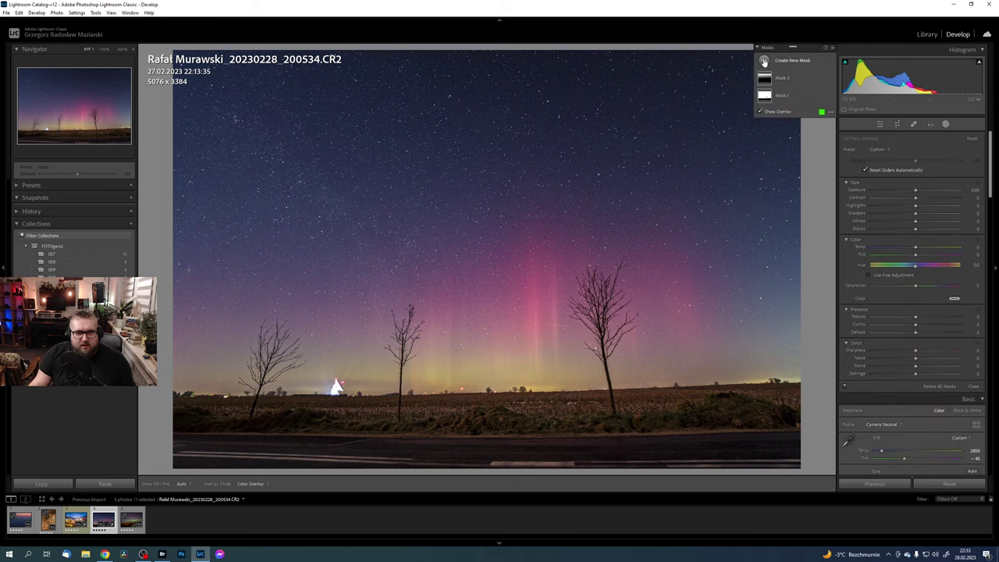
Step: Add a Sky mask intersected with a Luminance Range limited to the brightest tones
{"action": "left_click", "coordinate": [763, 60]}
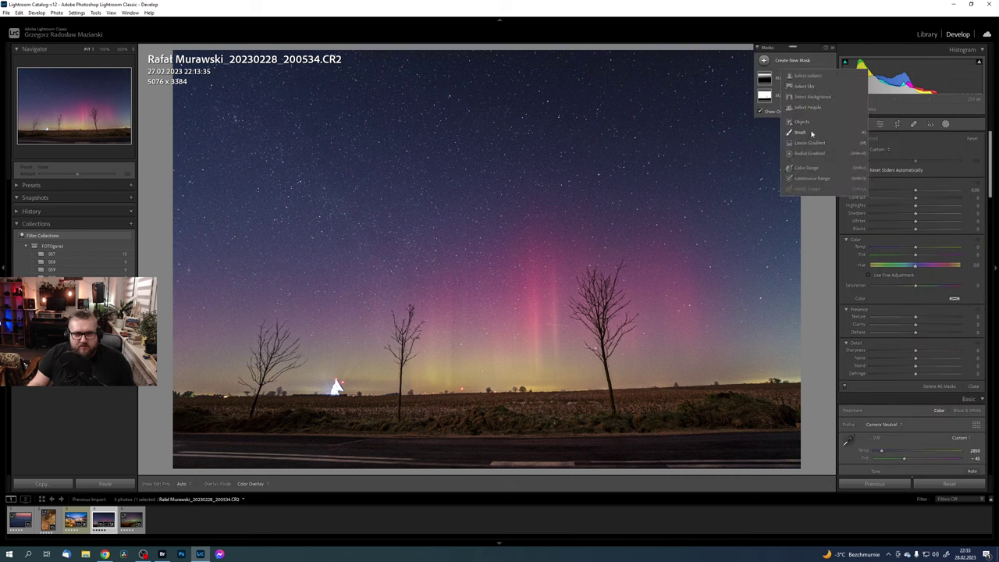
{"action": "left_click", "coordinate": [804, 86]}
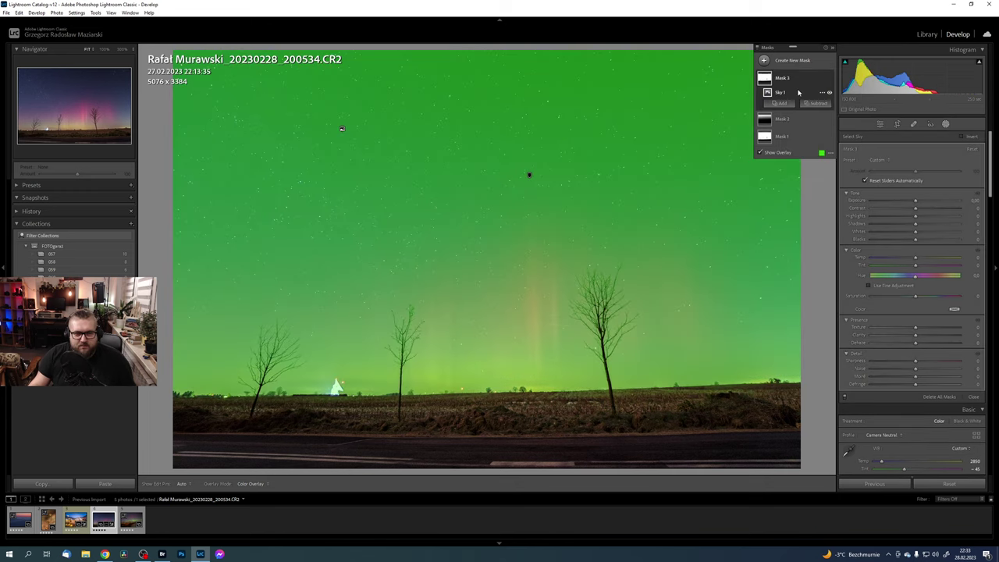
{"action": "left_click", "coordinate": [822, 93]}
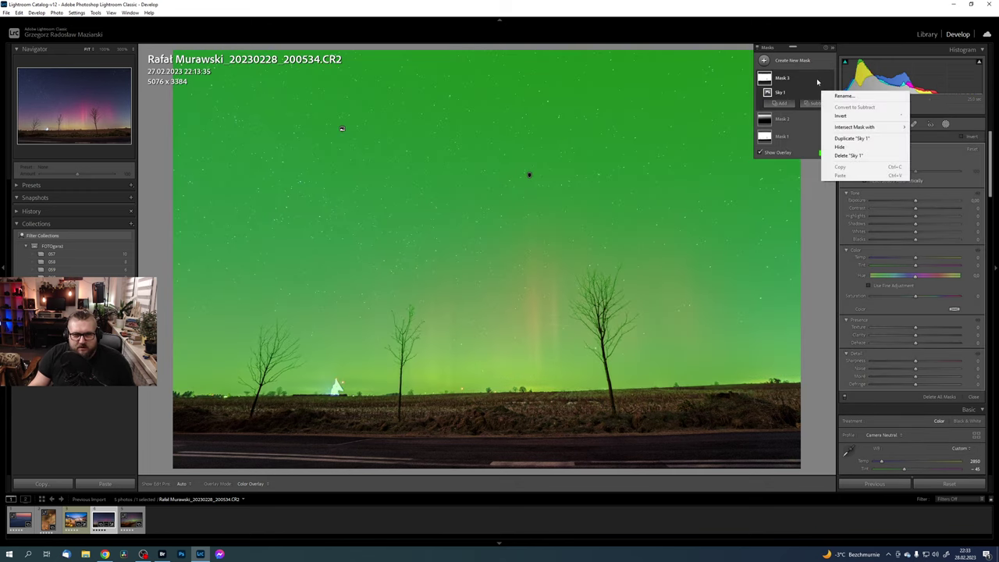
{"action": "mouse_move", "coordinate": [855, 113]}
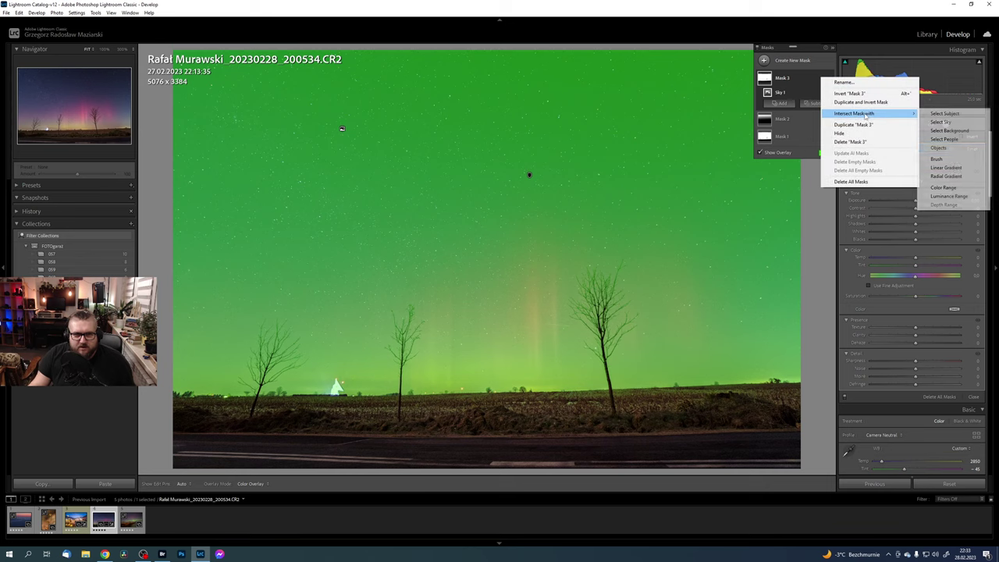
{"action": "left_click", "coordinate": [949, 196]}
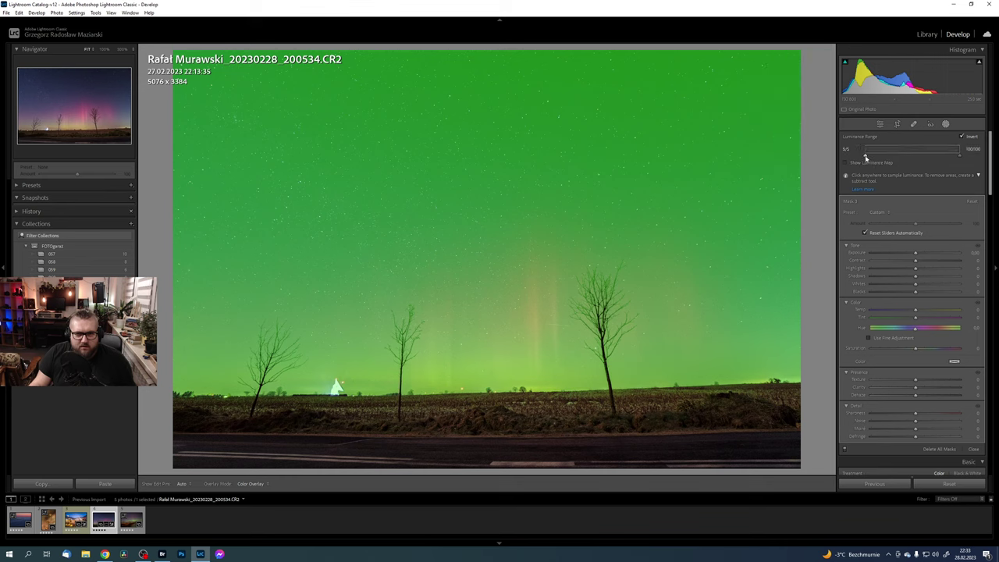
{"action": "left_click_drag", "start_coordinate": [861, 150], "coordinate": [959, 156]}
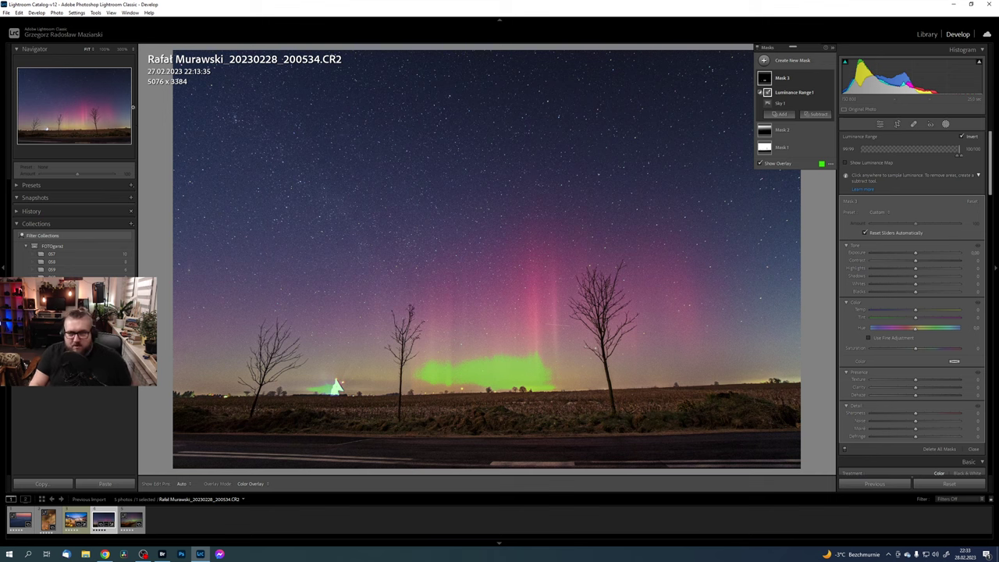
Step: Zoom to 100% on the upper sky and widen Mask 3's luminance range down to 84
{"action": "left_click", "coordinate": [104, 89]}
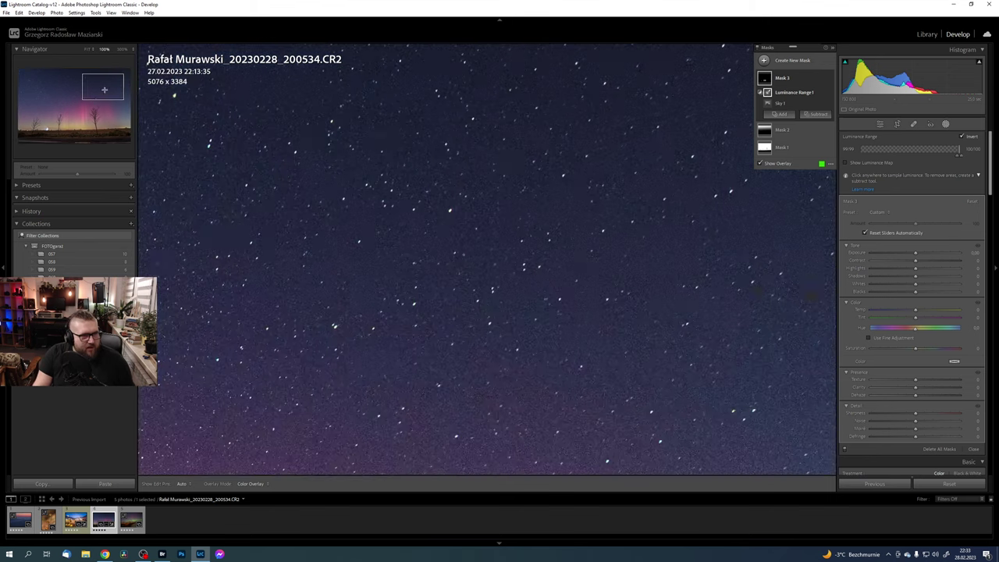
{"action": "left_click_drag", "start_coordinate": [101, 92], "coordinate": [85, 91]}
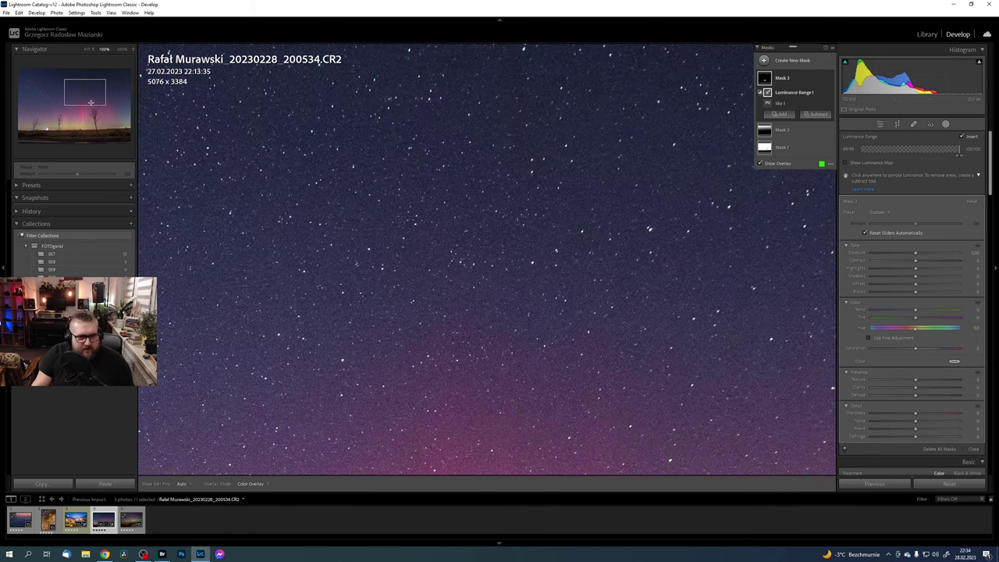
{"action": "left_click", "coordinate": [957, 156]}
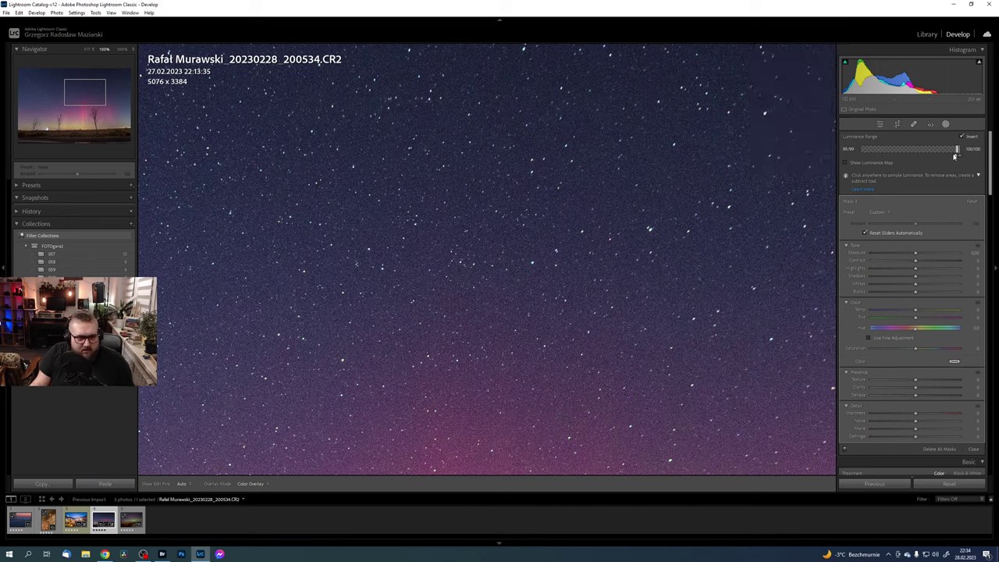
{"action": "left_click_drag", "start_coordinate": [951, 156], "coordinate": [944, 156]}
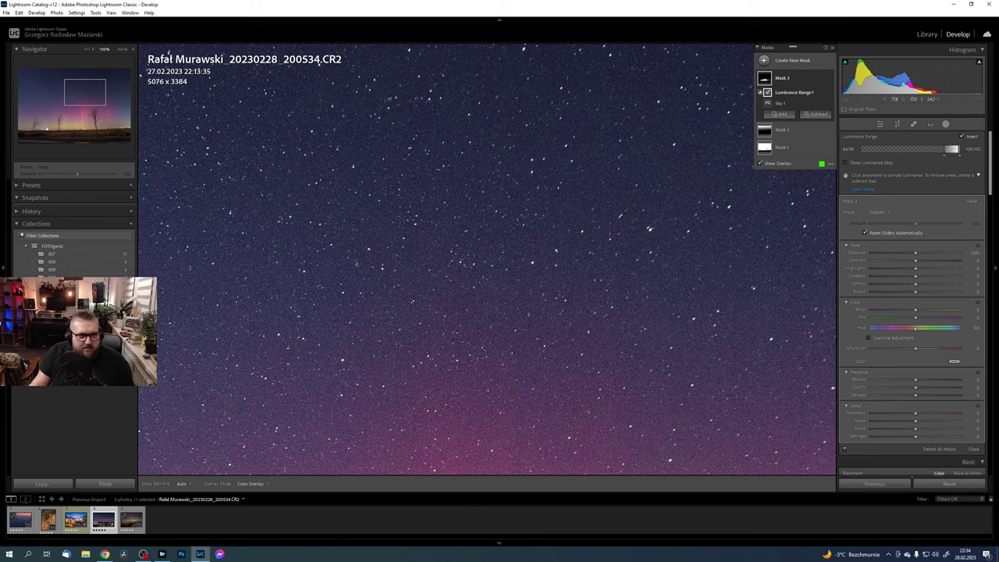
Step: Change the mask overlay colour to red
{"action": "left_click", "coordinate": [823, 164]}
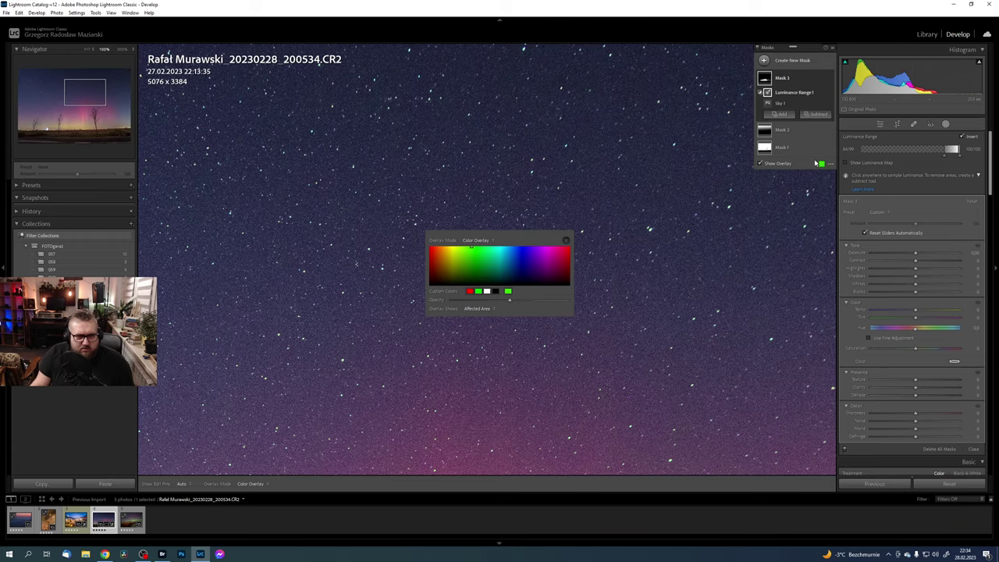
{"action": "left_click_drag", "start_coordinate": [479, 261], "coordinate": [393, 234]}
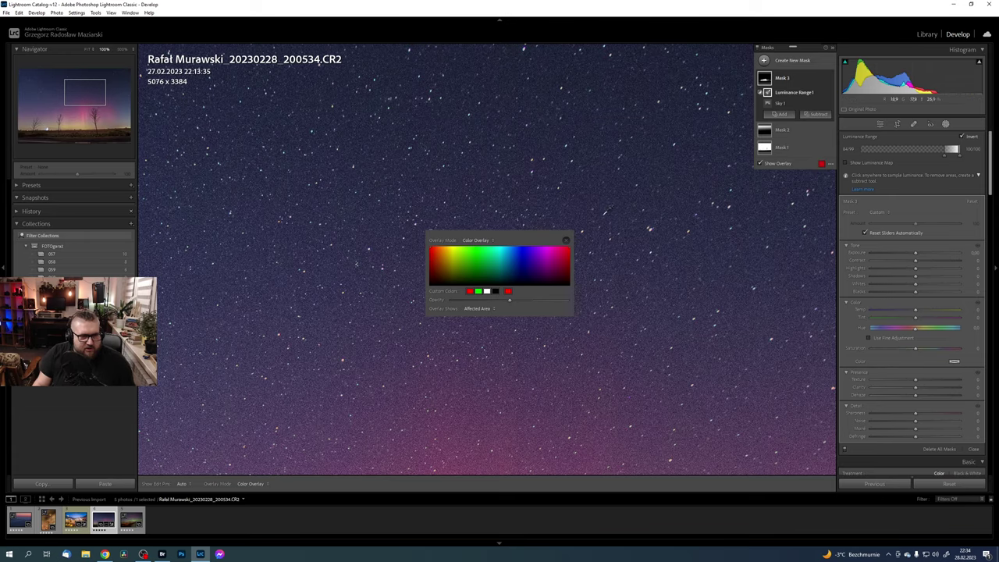
{"action": "left_click", "coordinate": [566, 239]}
Step: Widen the luminance range to 79, lower its upper limit, and return to the whole photo
{"action": "left_click_drag", "start_coordinate": [944, 156], "coordinate": [943, 160]}
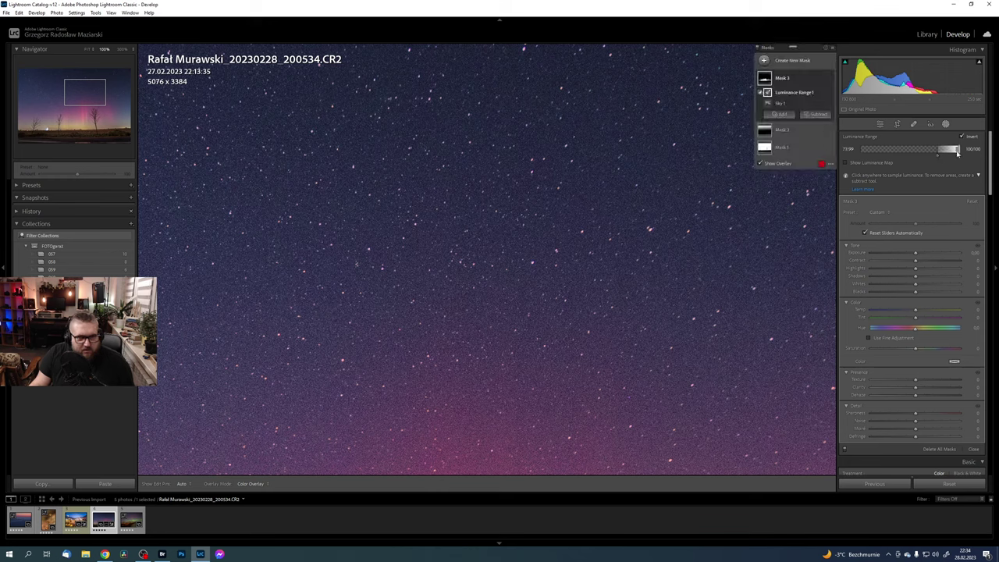
{"action": "left_click_drag", "start_coordinate": [958, 152], "coordinate": [941, 156]}
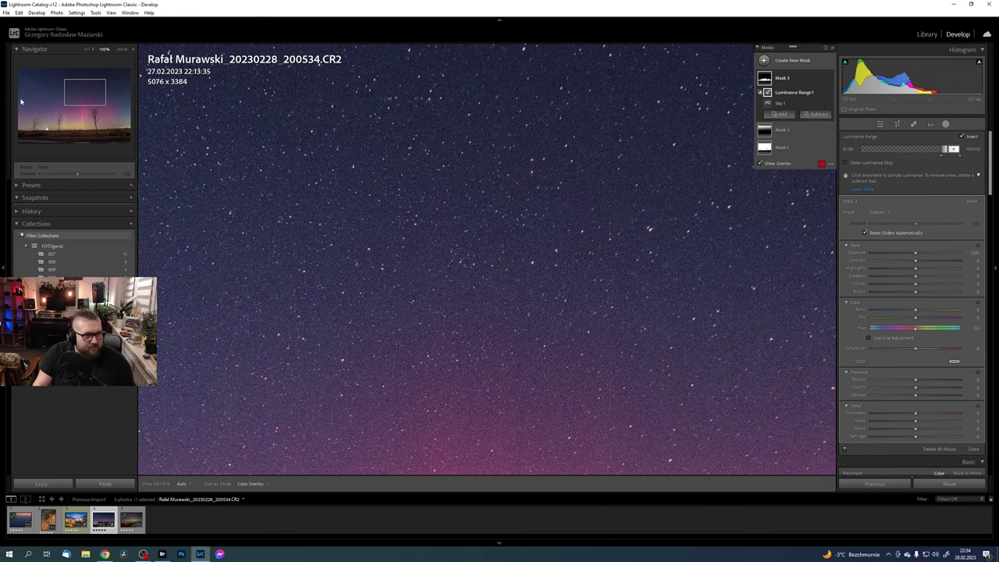
{"action": "left_click", "coordinate": [83, 109]}
{"action": "left_click_drag", "start_coordinate": [83, 110], "coordinate": [85, 108]}
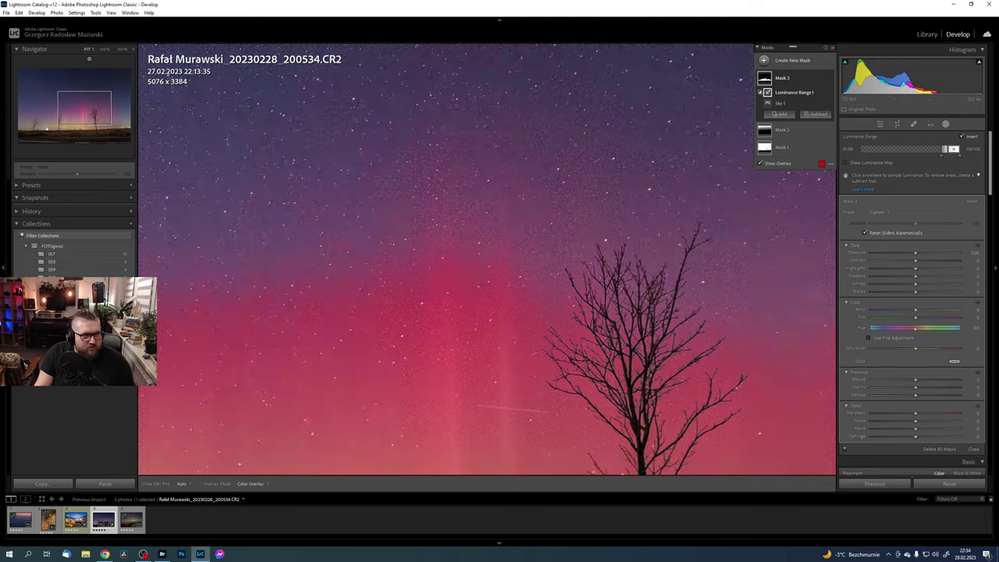
{"action": "left_click", "coordinate": [88, 49]}
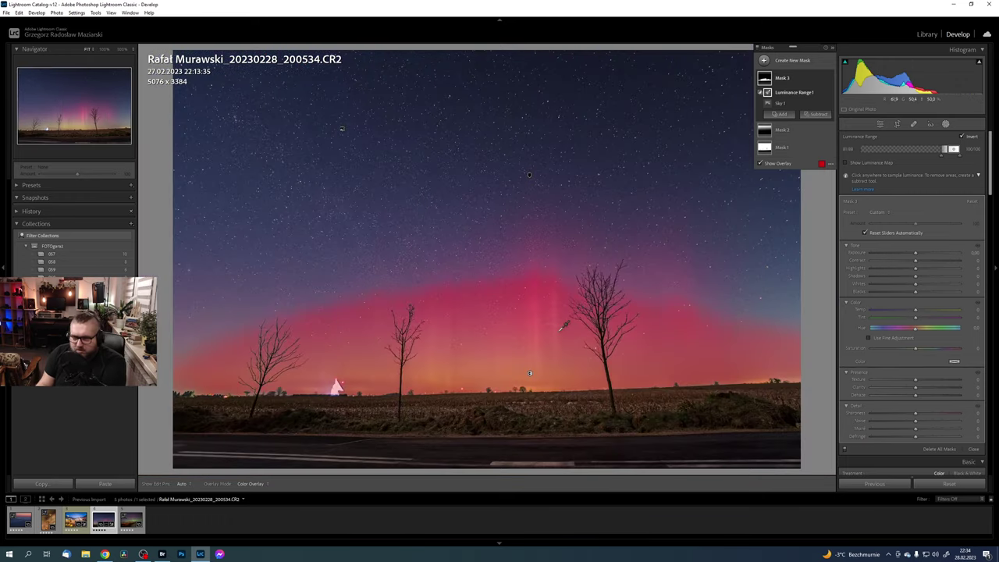
Step: Warm Mask 3's temperature and shift its tint toward magenta, checking the aurora at 100%
{"action": "left_click_drag", "start_coordinate": [915, 311], "coordinate": [923, 314]}
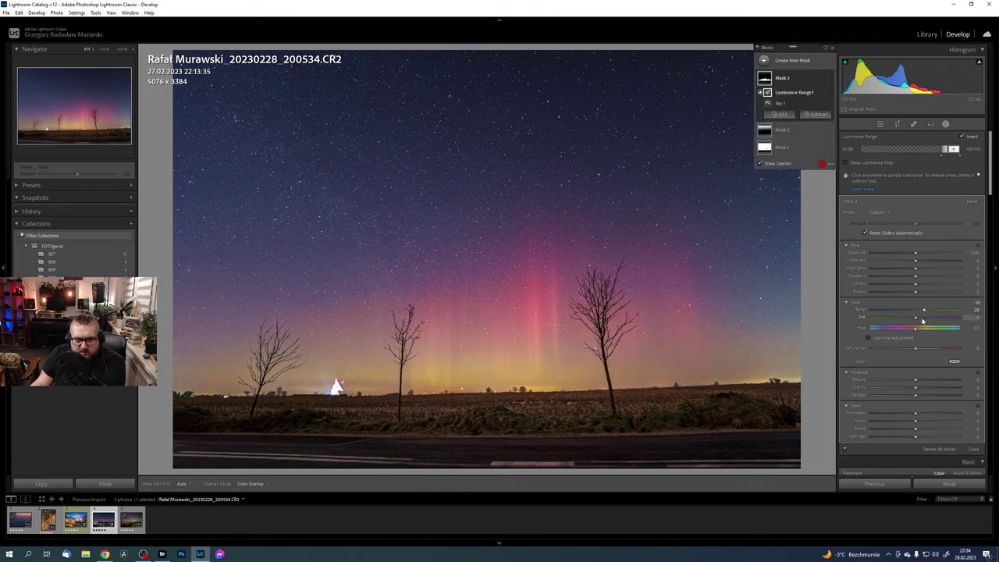
{"action": "left_click_drag", "start_coordinate": [917, 318], "coordinate": [921, 320]}
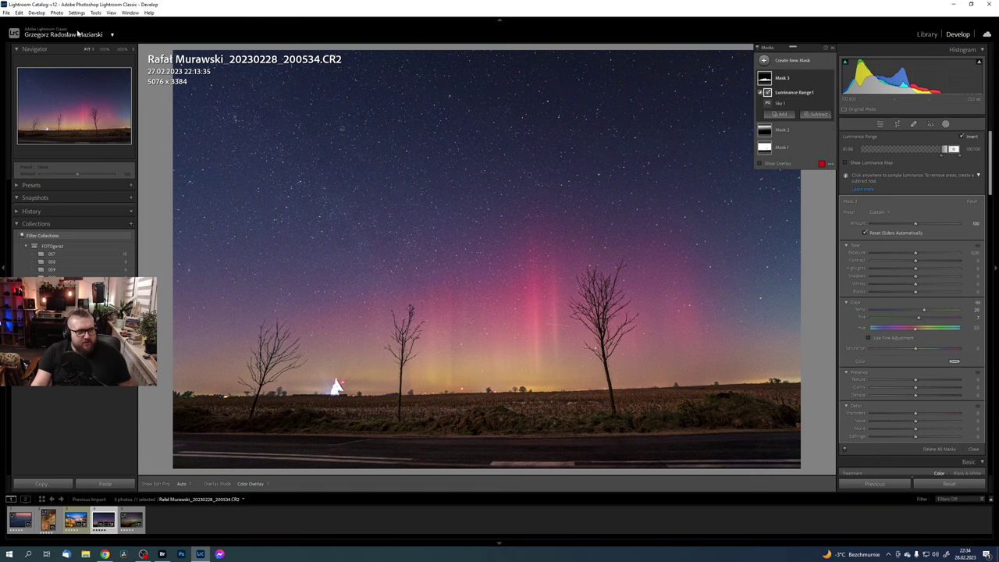
{"action": "left_click", "coordinate": [93, 106]}
{"action": "left_click_drag", "start_coordinate": [93, 106], "coordinate": [81, 97]}
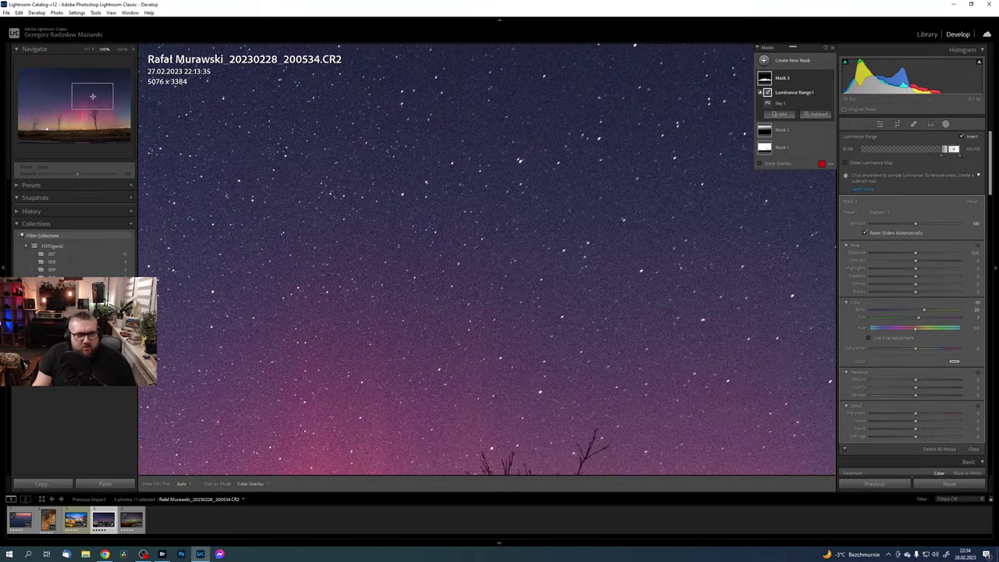
{"action": "left_click", "coordinate": [87, 49]}
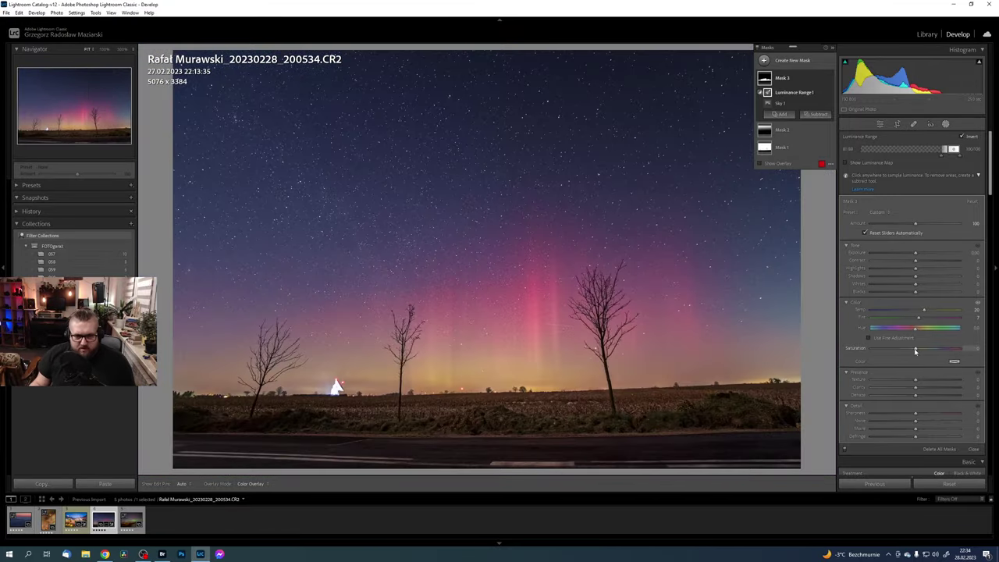
Step: Raise Mask 3's Saturation to 15
{"action": "left_click_drag", "start_coordinate": [915, 350], "coordinate": [917, 351]}
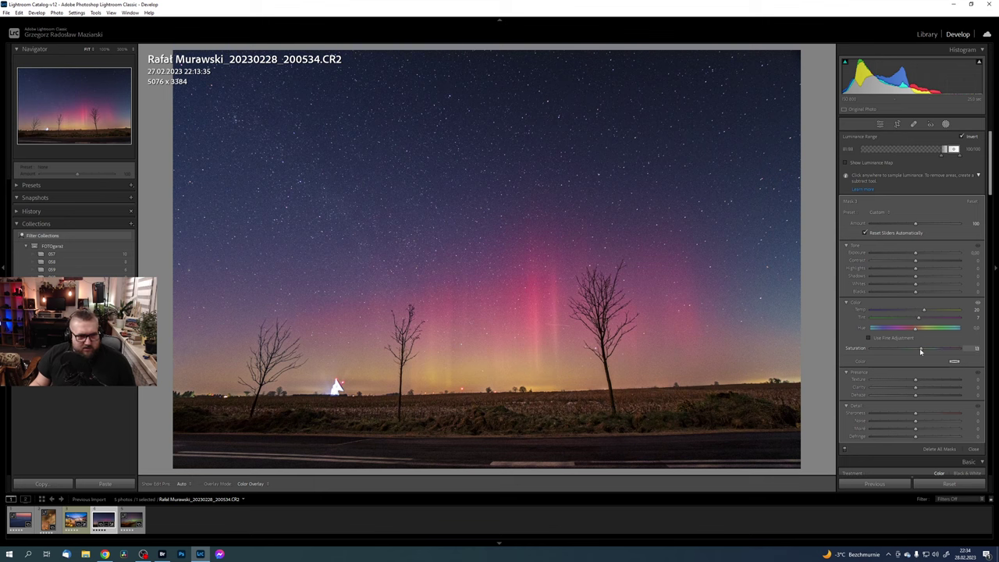
{"action": "left_click_drag", "start_coordinate": [920, 351], "coordinate": [923, 351]}
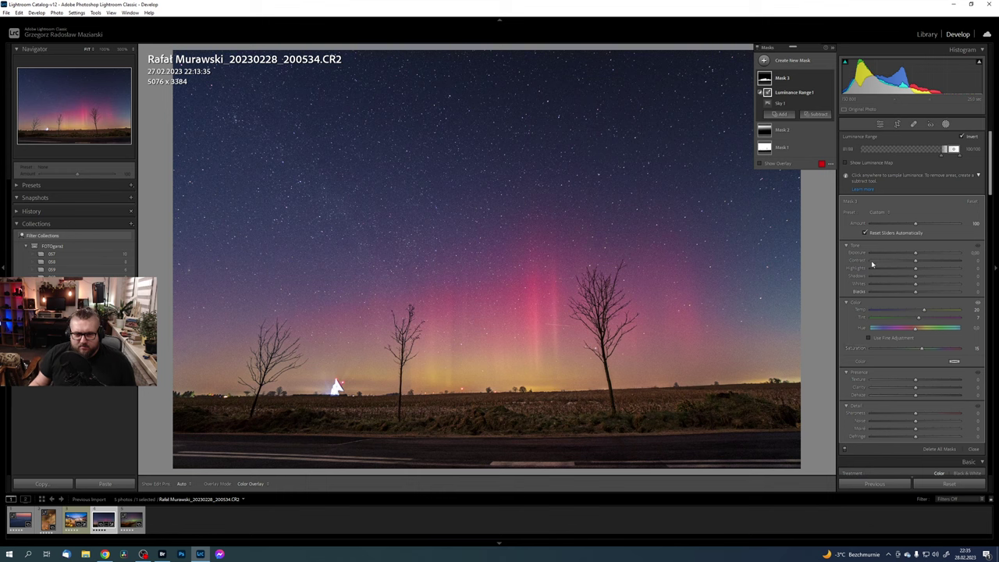
{"action": "left_click", "coordinate": [816, 117]}
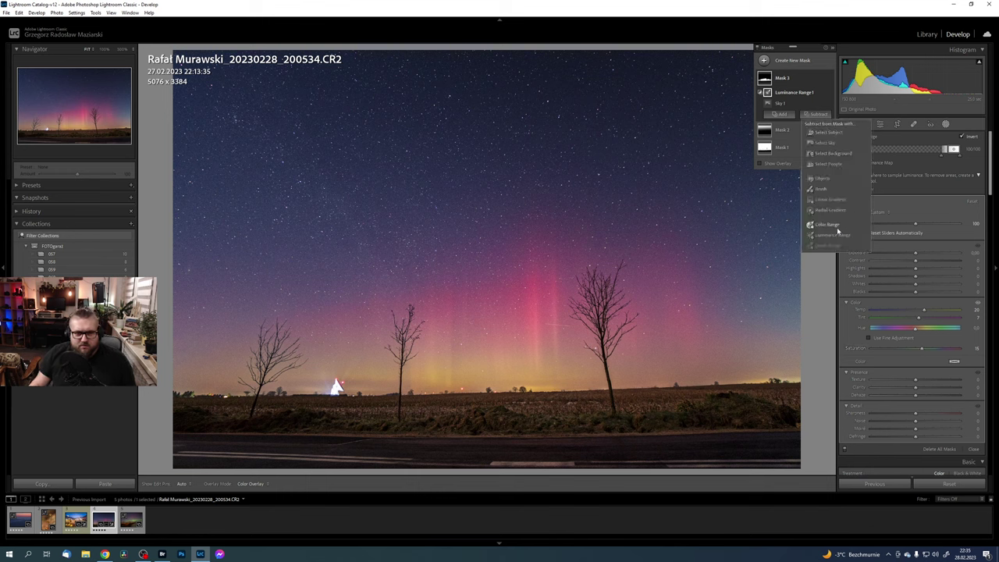
Step: Add a subtracting brush to Mask 3, enlarge it, and show the red overlay
{"action": "left_click", "coordinate": [835, 188]}
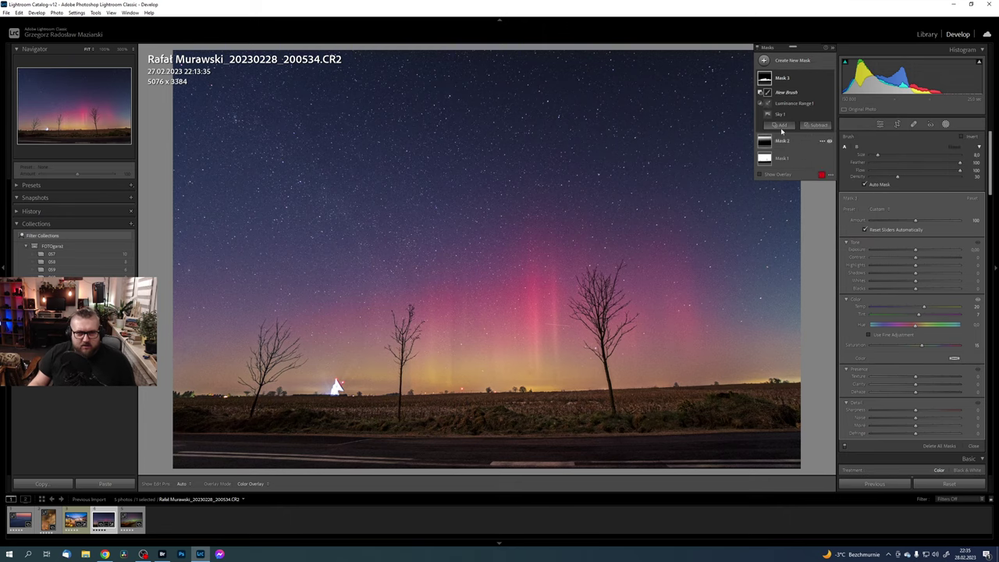
{"action": "left_click_drag", "start_coordinate": [877, 154], "coordinate": [882, 154]}
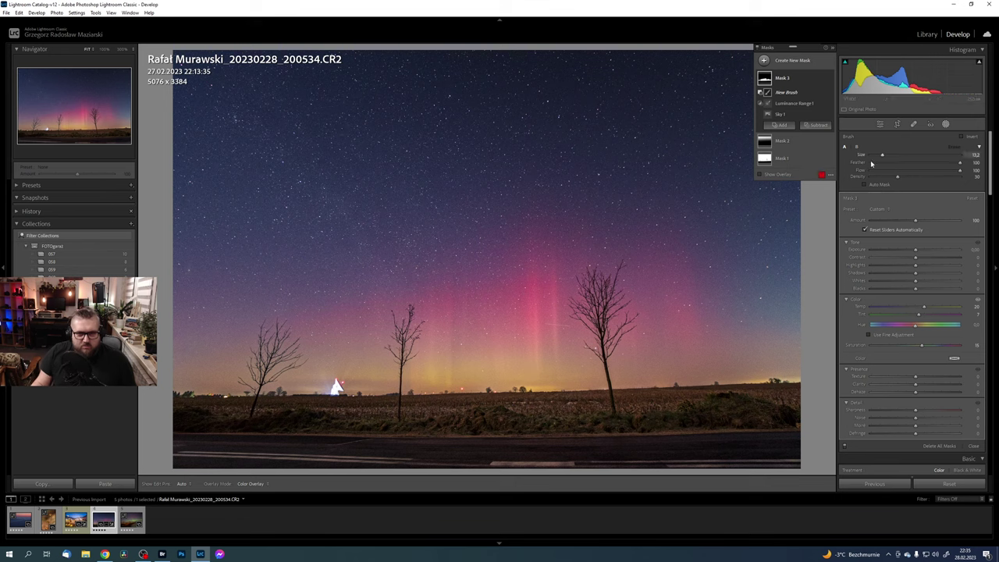
{"action": "left_click_drag", "start_coordinate": [880, 157], "coordinate": [886, 155]}
{"action": "left_click", "coordinate": [760, 174]}
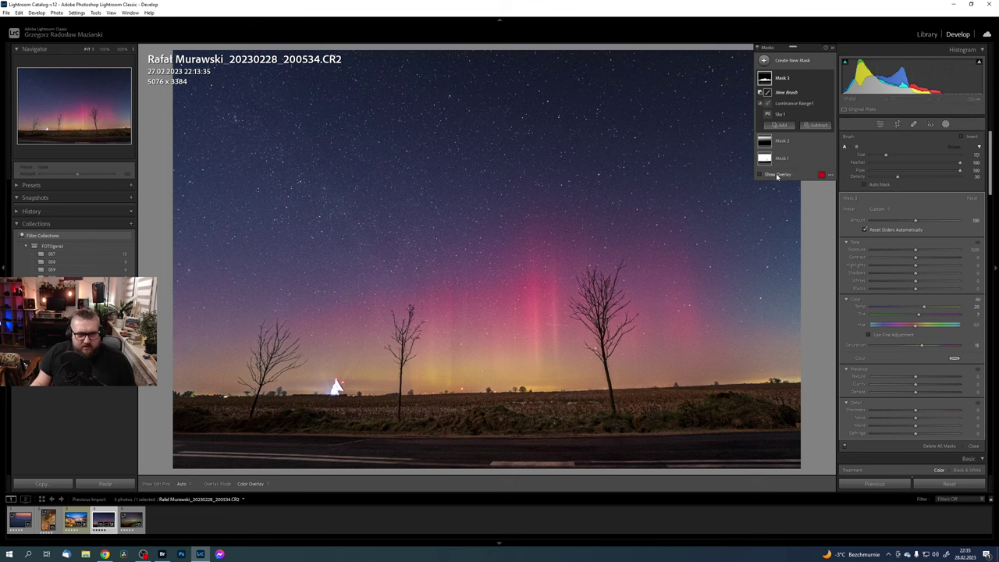
Step: Toggle the overlay and edit pins to check the brush mask, then re-expand Mask 3's components
{"action": "key", "text": "h"}
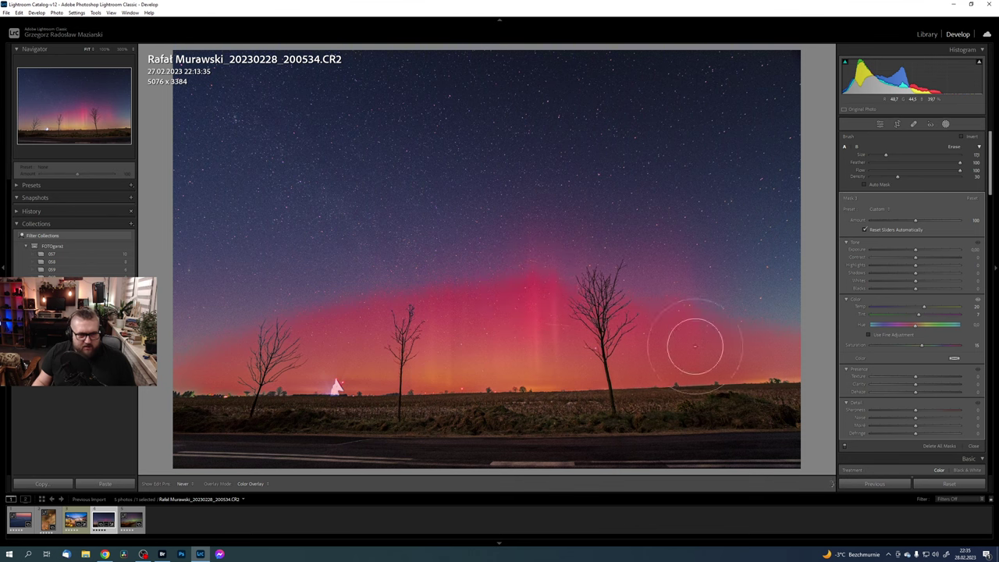
{"action": "key", "text": "h"}
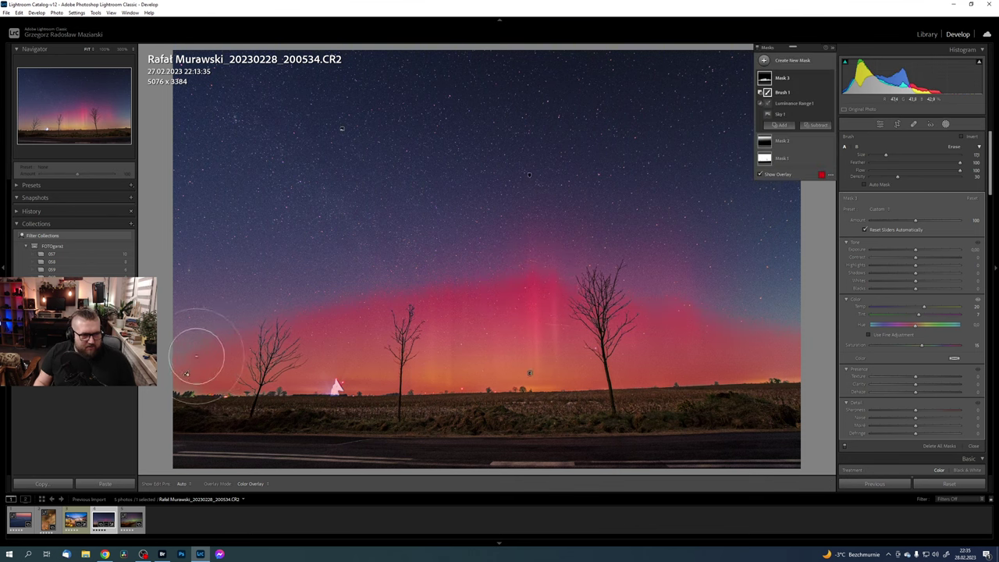
{"action": "left_click", "coordinate": [777, 174]}
{"action": "key", "text": "h"}
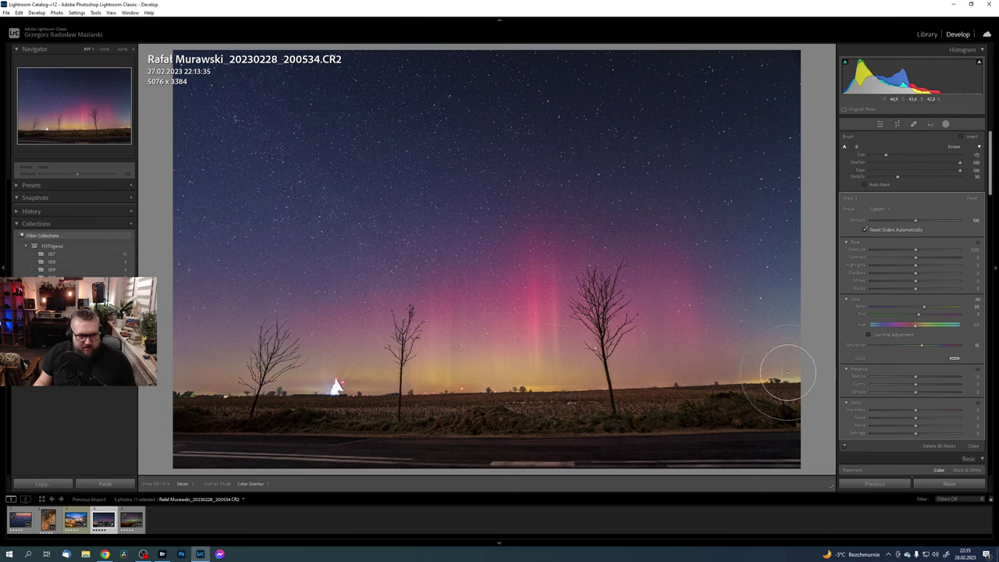
{"action": "key", "text": "h"}
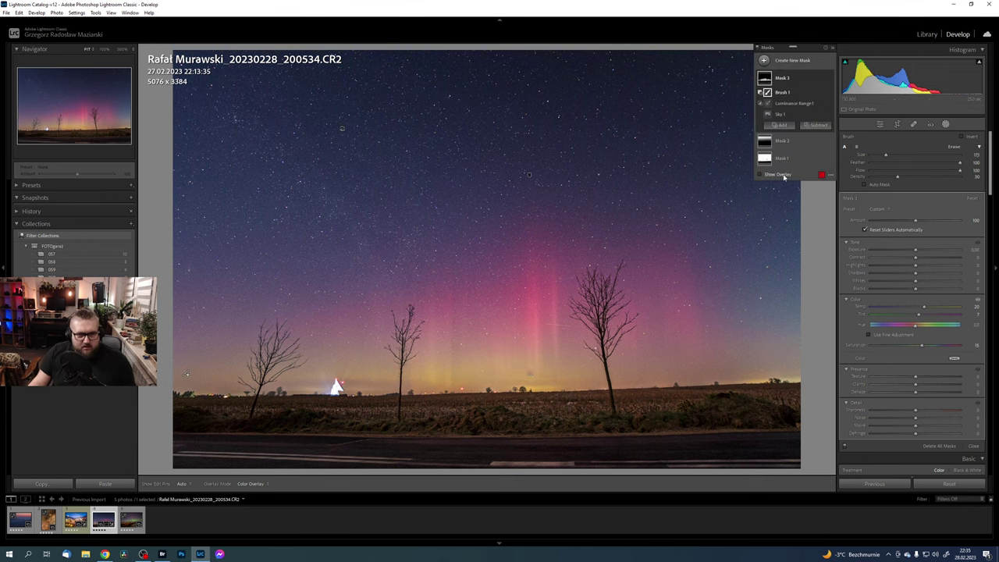
{"action": "left_click", "coordinate": [777, 175]}
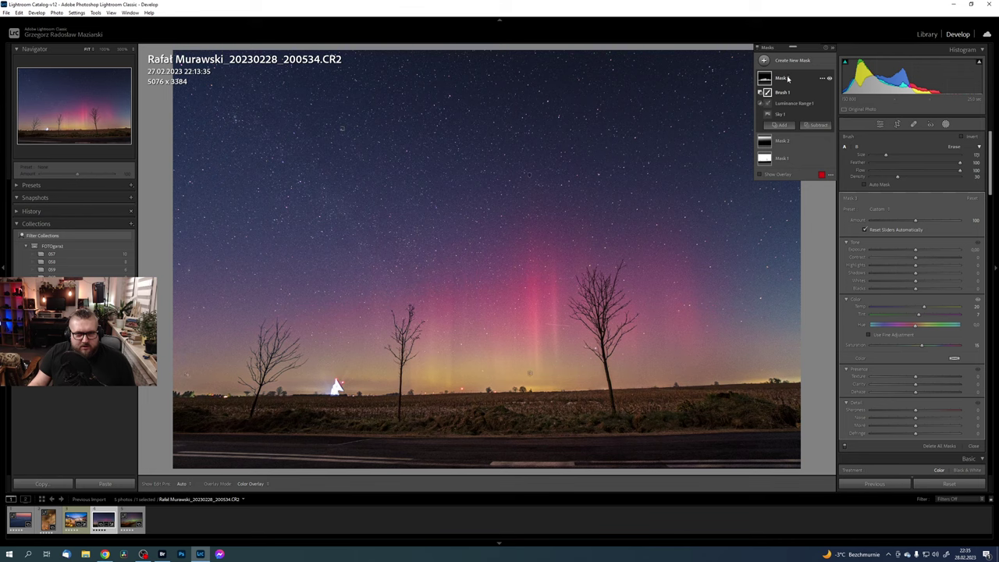
{"action": "left_click", "coordinate": [758, 79]}
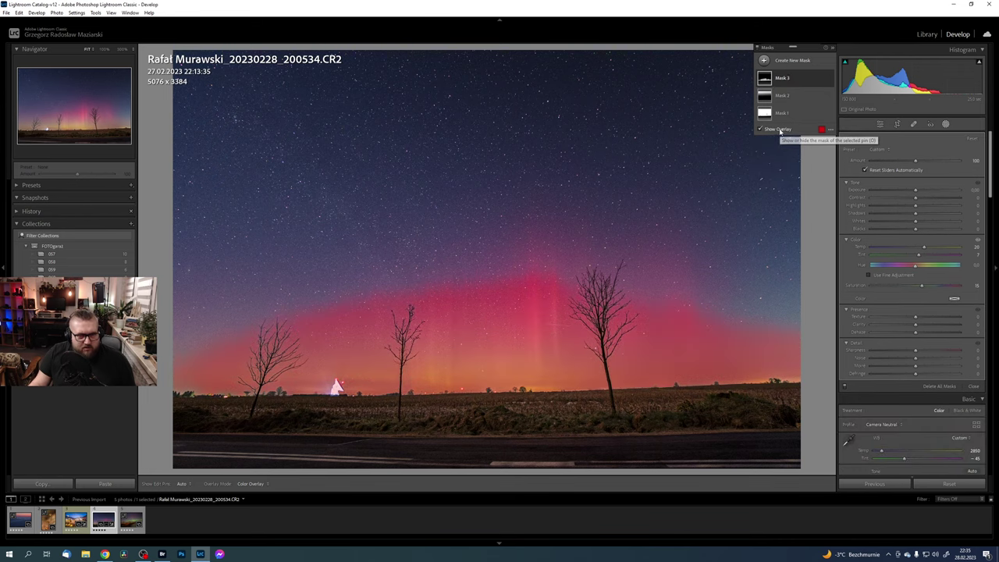
{"action": "left_click", "coordinate": [798, 81]}
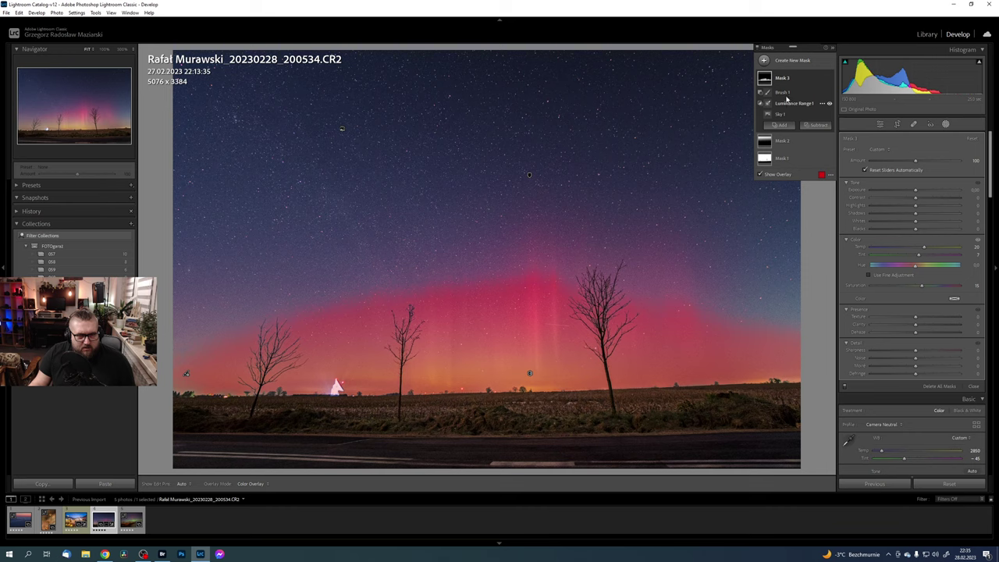
Step: Cancel renaming Mask 3, keeping its name, and expand its components
{"action": "double_click", "coordinate": [783, 78]}
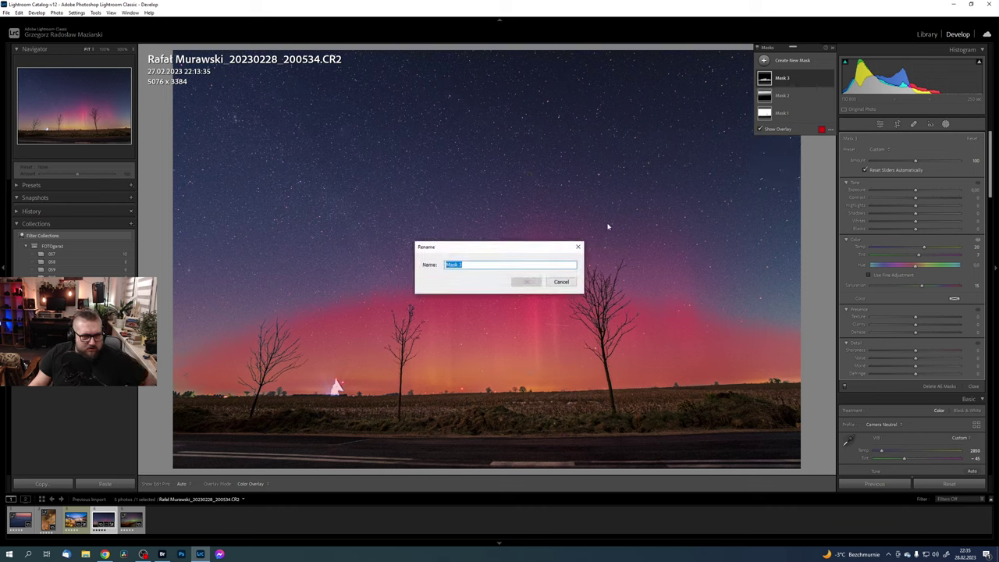
{"action": "left_click", "coordinate": [561, 282]}
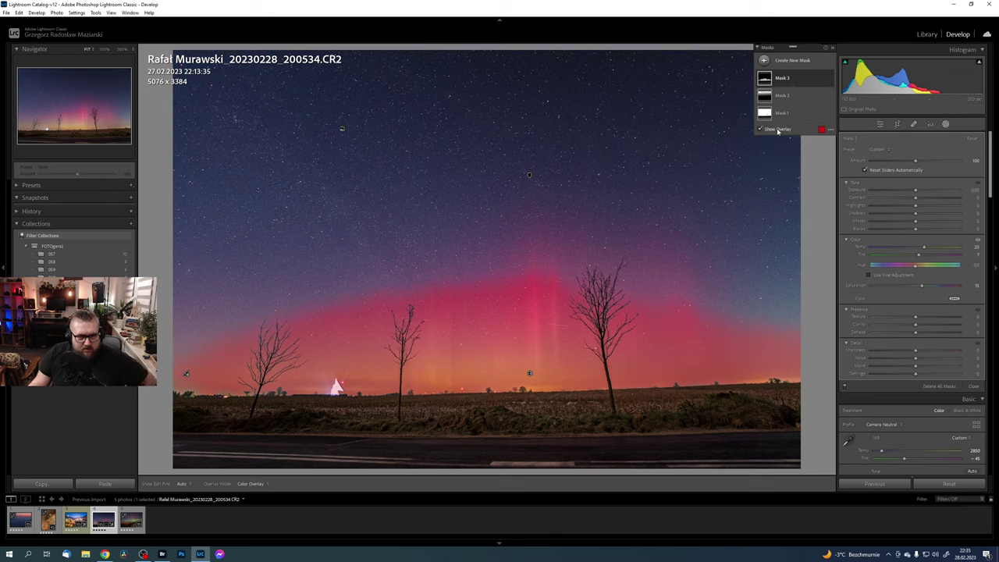
{"action": "left_click", "coordinate": [778, 129]}
{"action": "left_click", "coordinate": [797, 79]}
Step: Select Brush 1 and increase its size to 21
{"action": "left_click", "coordinate": [784, 92]}
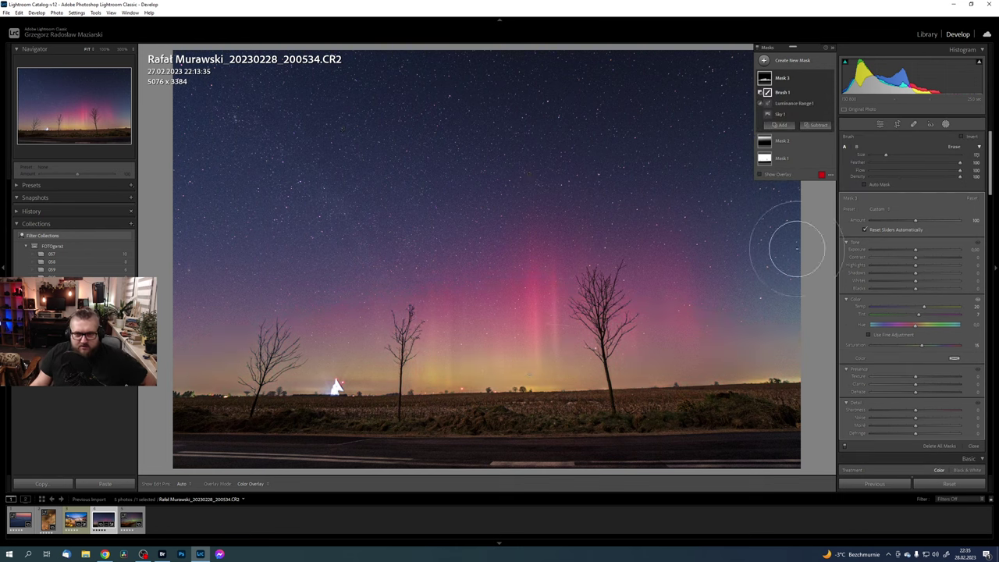
{"action": "left_click_drag", "start_coordinate": [887, 156], "coordinate": [891, 156]}
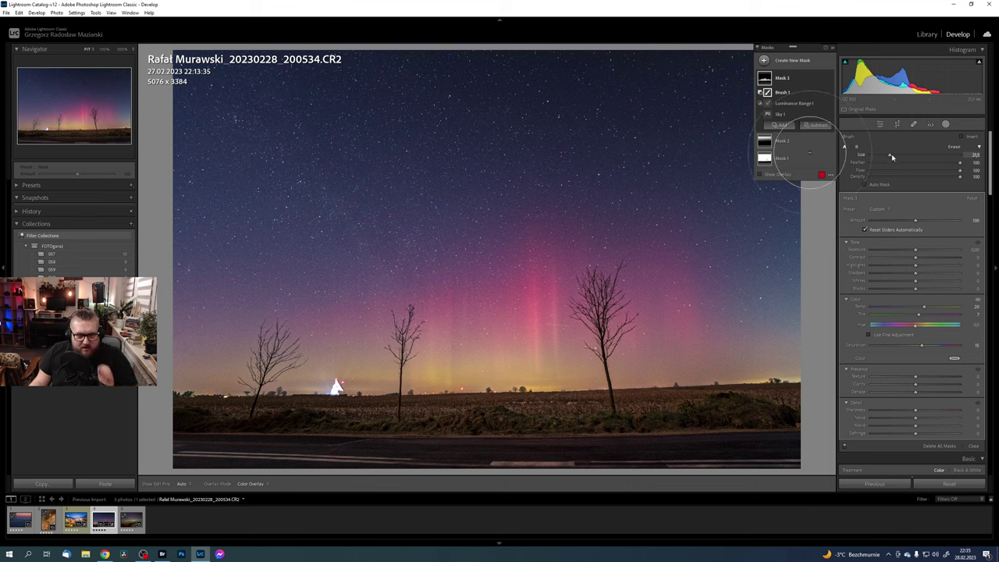
{"action": "key", "text": "h"}
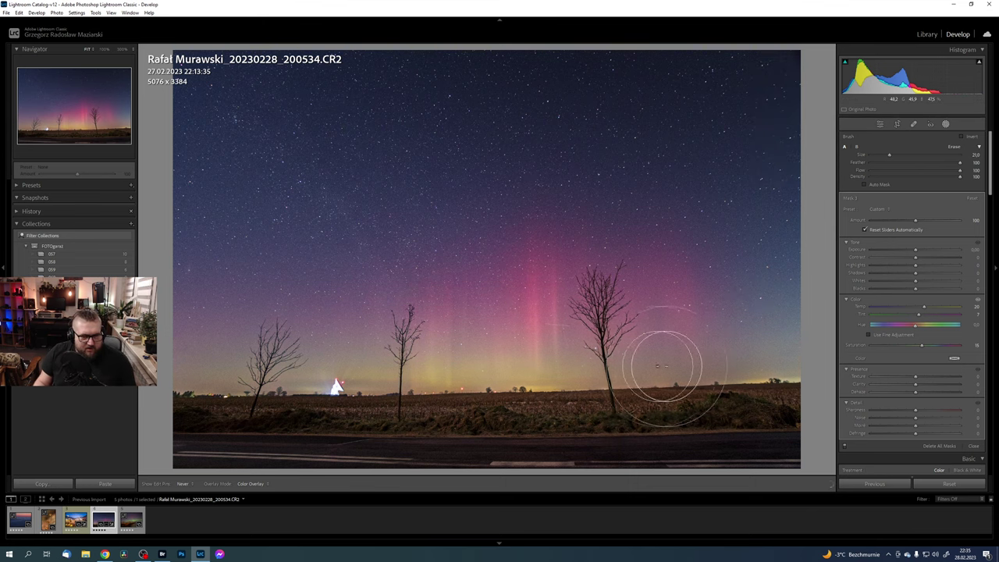
{"action": "key", "text": "h"}
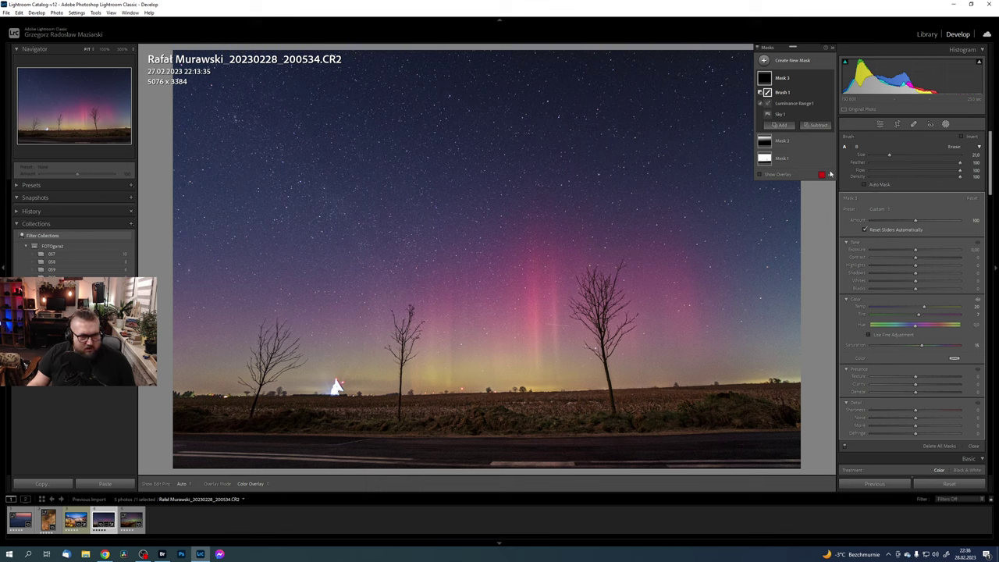
{"action": "mouse_move", "coordinate": [783, 93]}
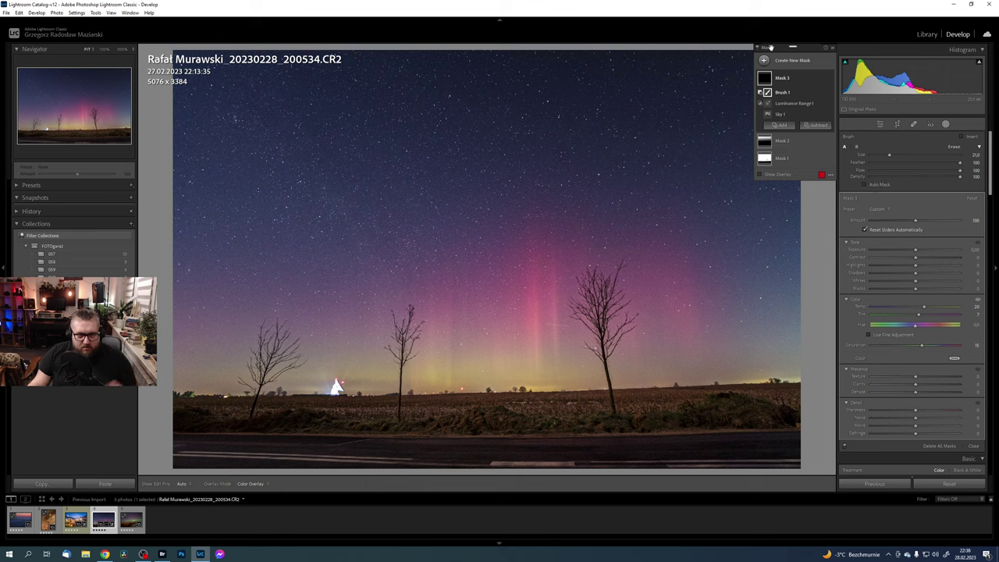
Step: Create Mask 4 from the sky, intersected with a luminance range of 75/99
{"action": "left_click", "coordinate": [769, 62]}
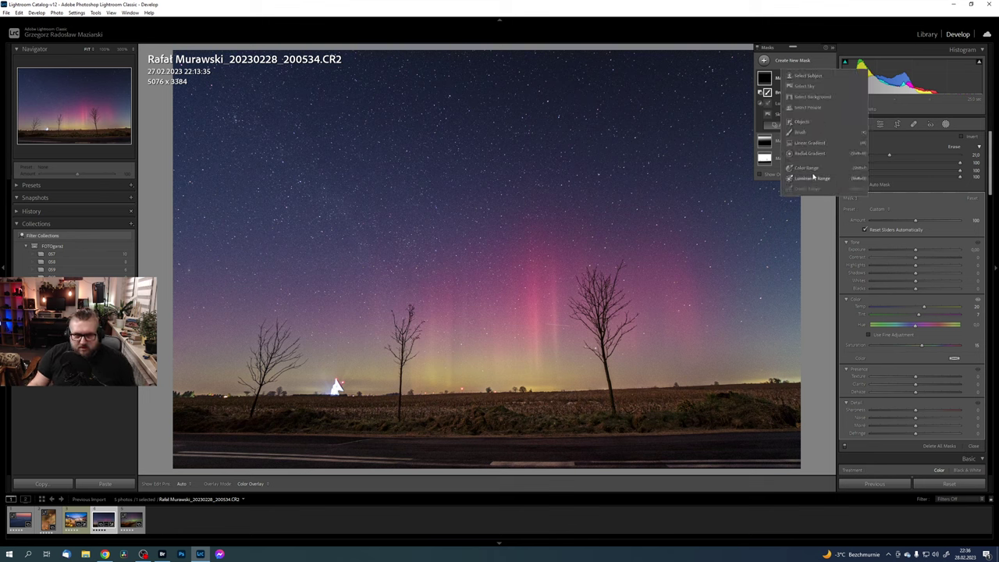
{"action": "left_click", "coordinate": [808, 88]}
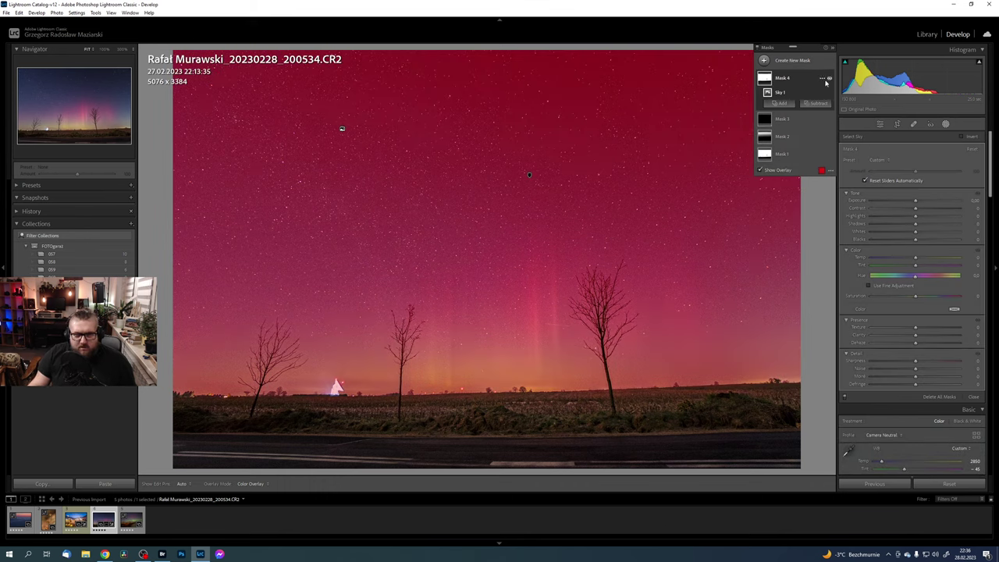
{"action": "left_click", "coordinate": [823, 79]}
{"action": "mouse_move", "coordinate": [857, 114]}
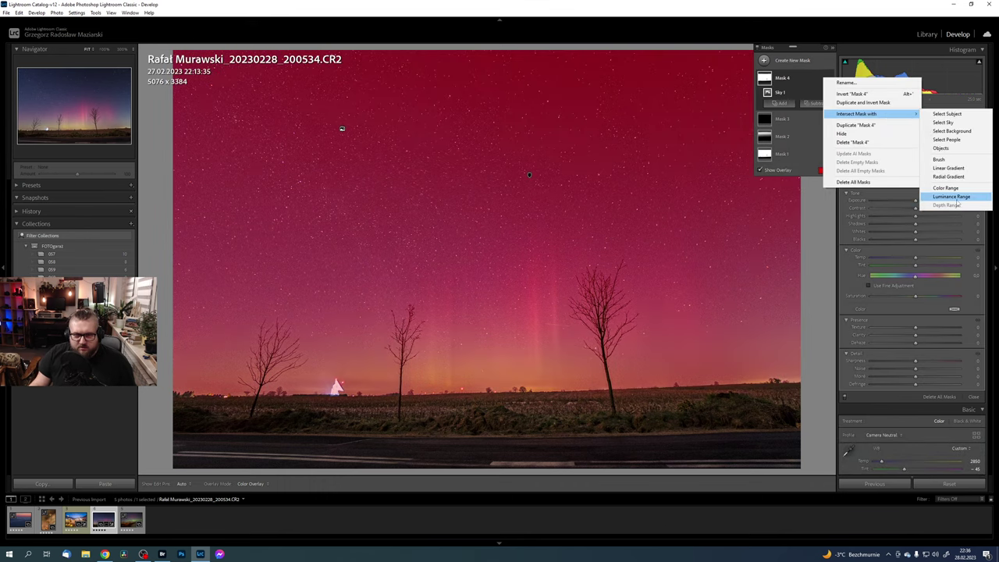
{"action": "left_click", "coordinate": [957, 199]}
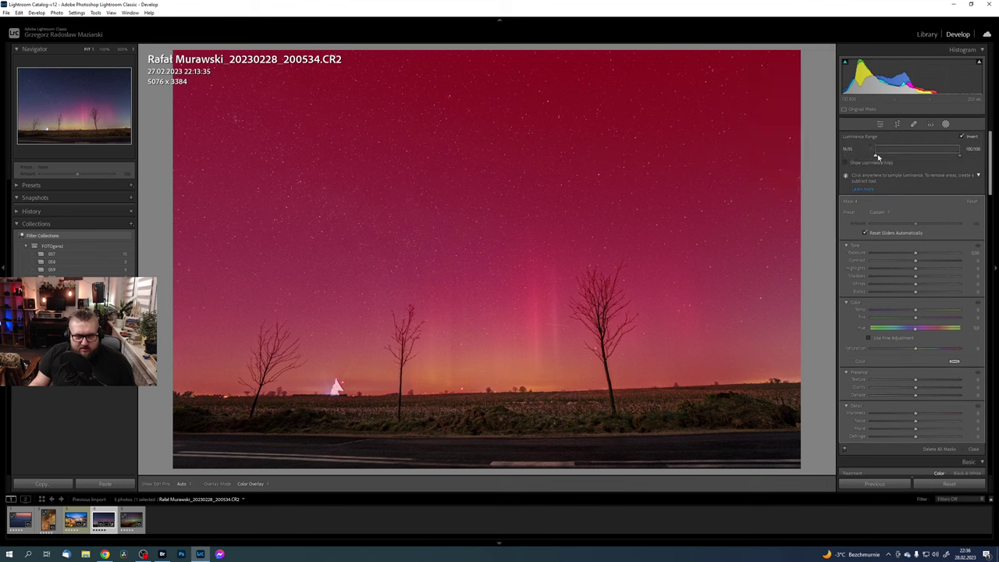
{"action": "left_click_drag", "start_coordinate": [861, 153], "coordinate": [925, 159]}
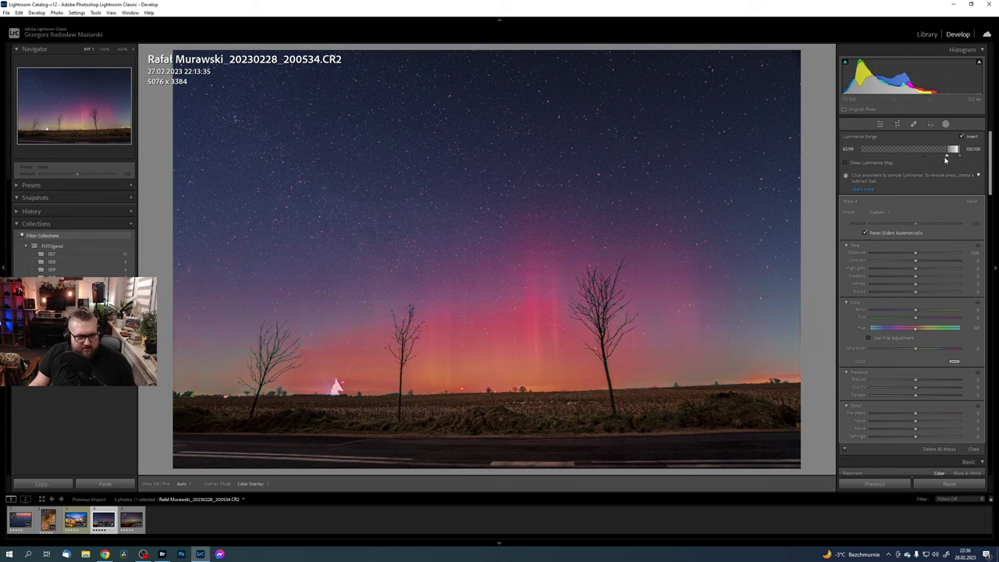
{"action": "left_click_drag", "start_coordinate": [945, 160], "coordinate": [941, 161]}
{"action": "left_click_drag", "start_coordinate": [938, 160], "coordinate": [936, 160]}
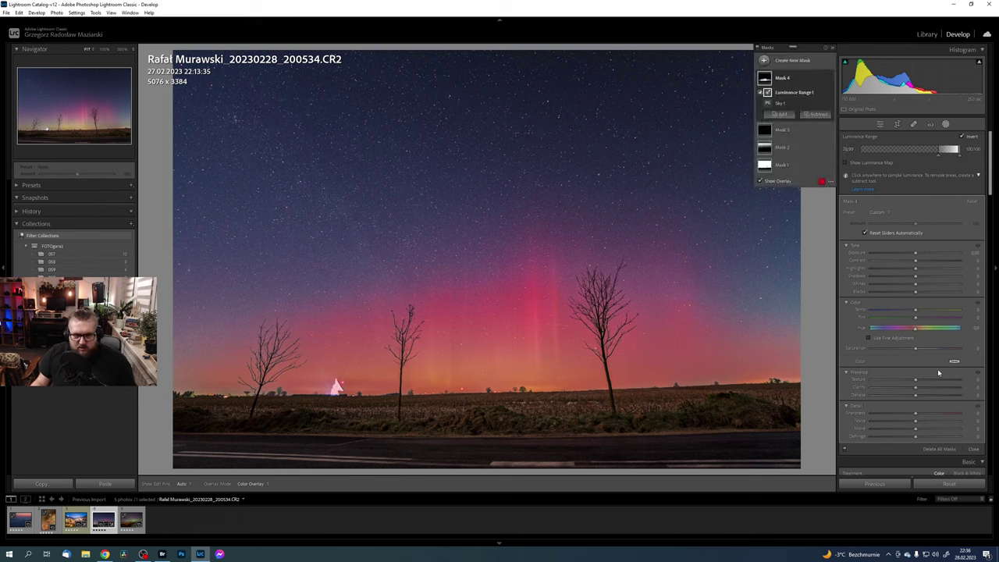
Step: Set Mask 4's Clarity to 15, Saturation to 15 and Whites to 22
{"action": "left_click_drag", "start_coordinate": [915, 384], "coordinate": [921, 388]}
{"action": "left_click_drag", "start_coordinate": [916, 349], "coordinate": [920, 351]}
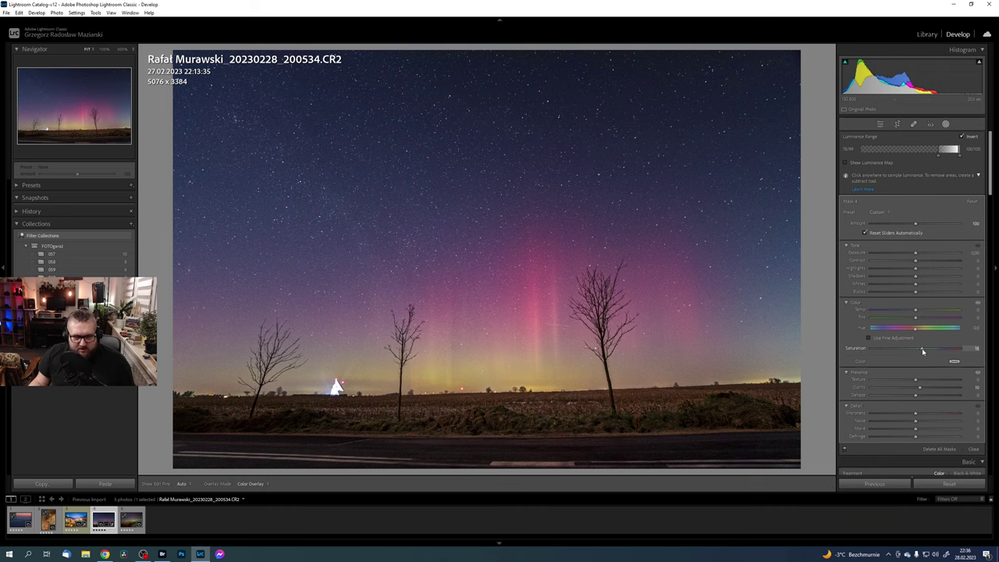
{"action": "left_click_drag", "start_coordinate": [922, 350], "coordinate": [922, 351]}
{"action": "left_click_drag", "start_coordinate": [919, 387], "coordinate": [923, 388]}
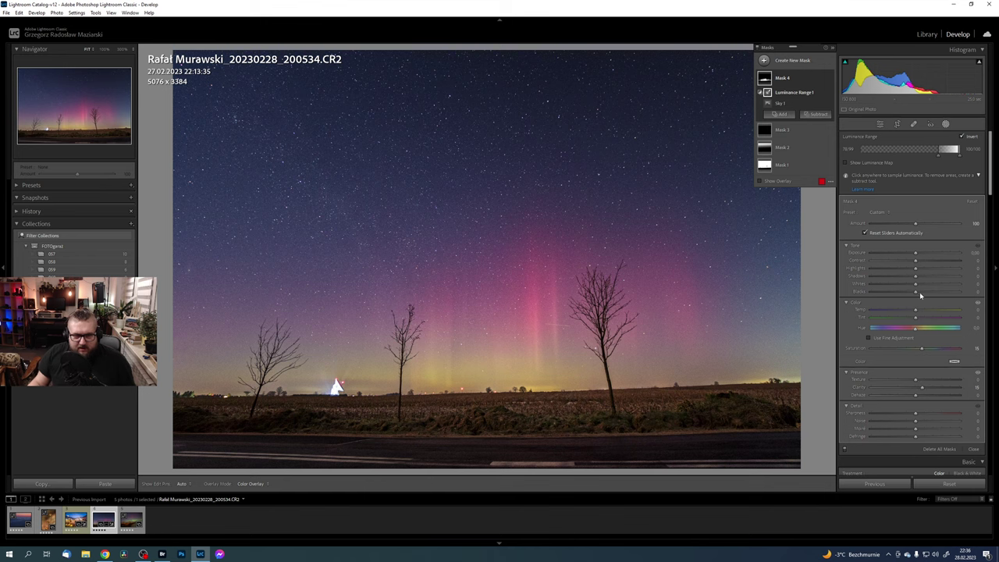
{"action": "mouse_move", "coordinate": [917, 286]}
{"action": "left_mouse_down"}
{"action": "mouse_move", "coordinate": [927, 288]}
{"action": "mouse_move", "coordinate": [919, 271]}
{"action": "left_mouse_up"}
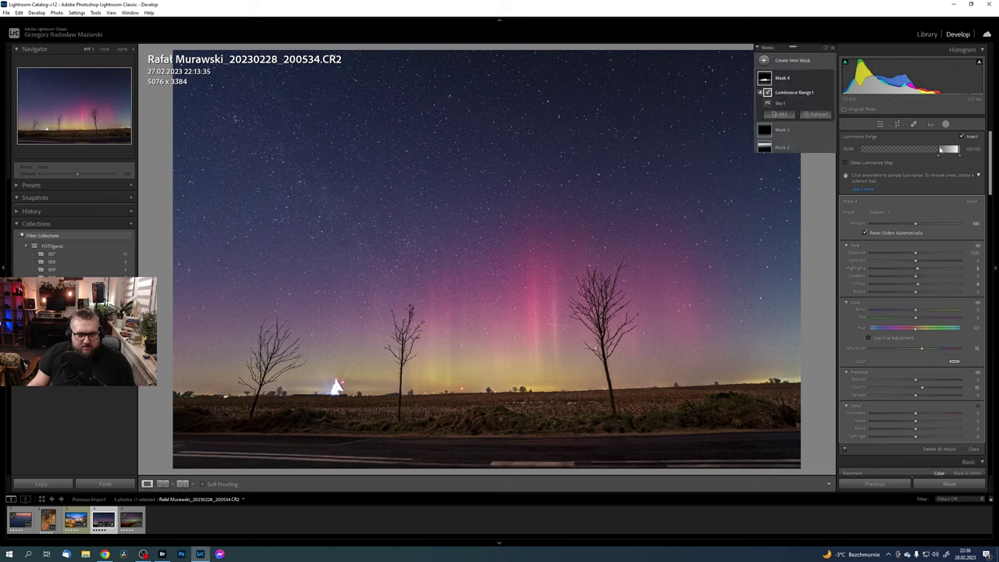
Step: Reopen the masking tools and expand Mask 4's components
{"action": "key", "text": "shift+w"}
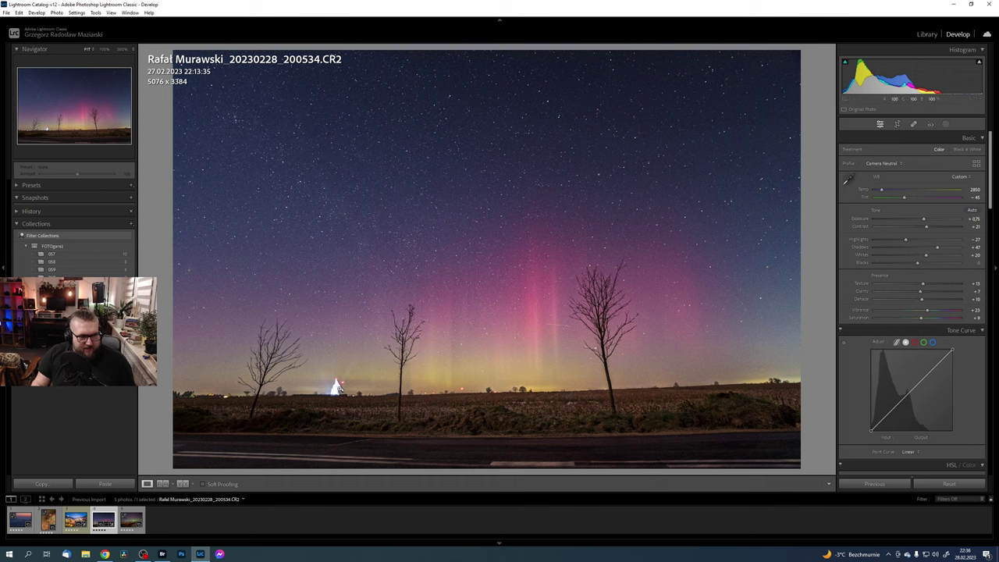
{"action": "left_click", "coordinate": [945, 123]}
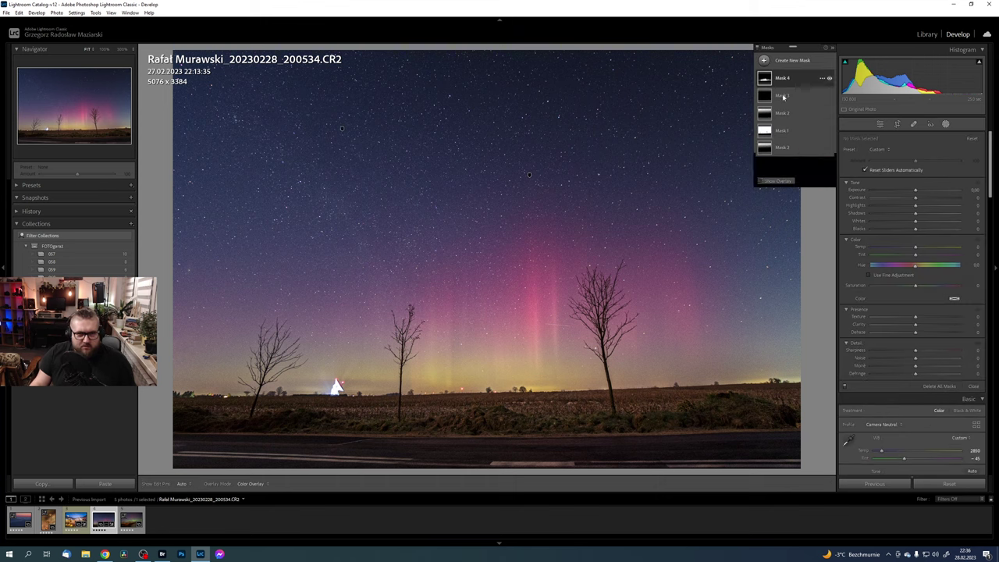
{"action": "left_click", "coordinate": [783, 78]}
Step: Add a subtracting Auto Mask brush of size 4 to Mask 4, then select Mask 1
{"action": "left_click", "coordinate": [816, 114]}
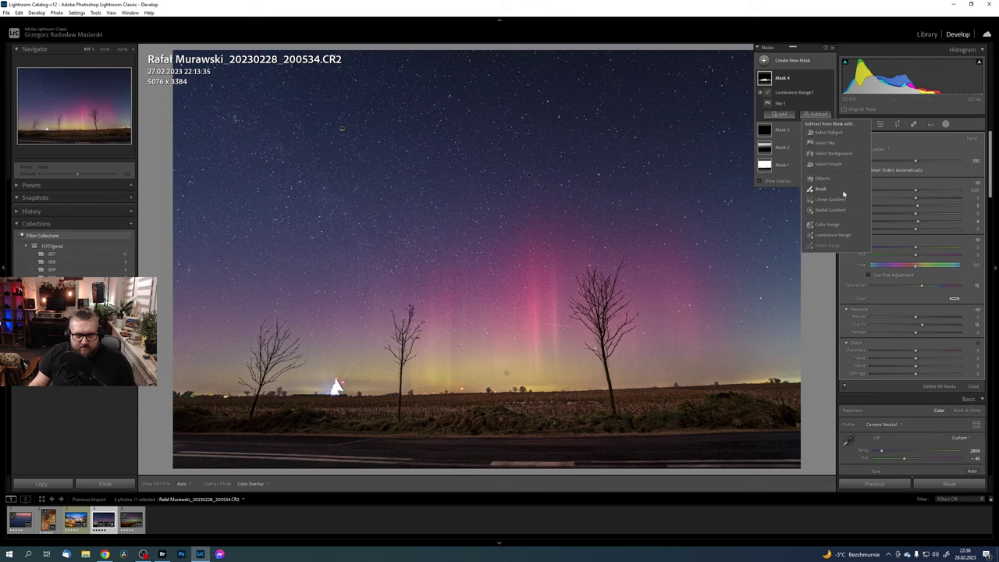
{"action": "left_click", "coordinate": [822, 189]}
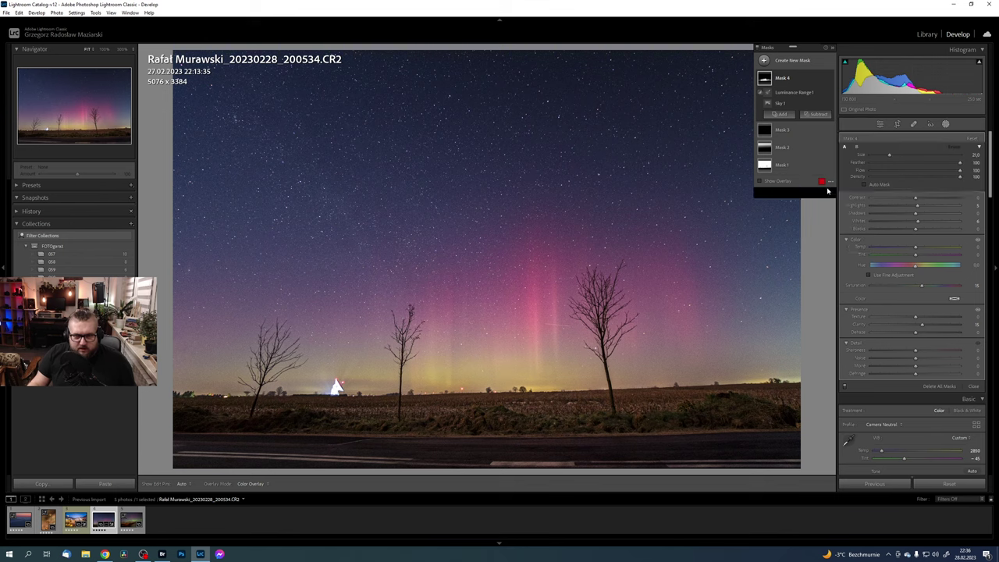
{"action": "left_click", "coordinate": [870, 185]}
{"action": "scroll", "coordinate": [810, 153], "scroll_direction": "down", "scroll_amount": 3}
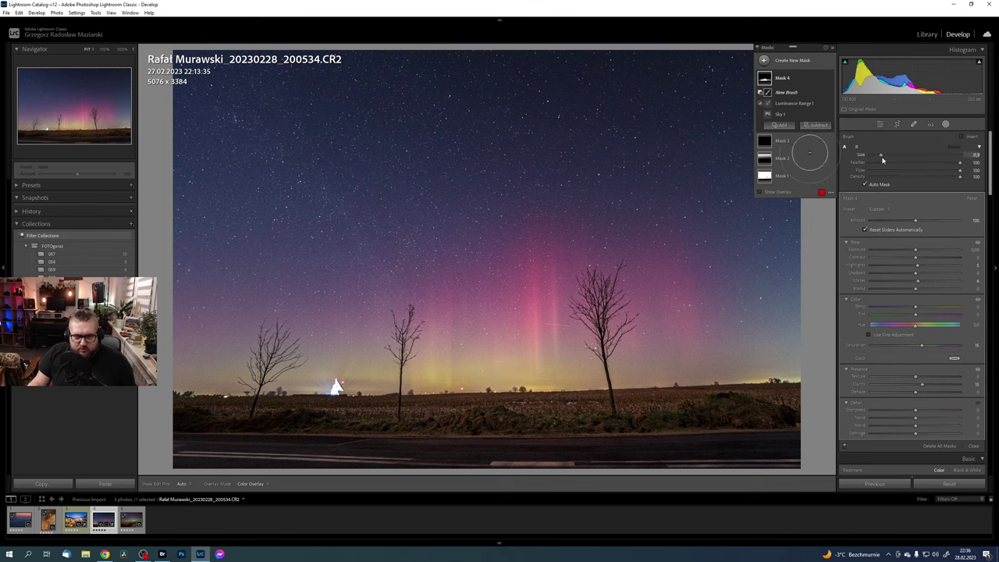
{"action": "scroll", "coordinate": [810, 153], "scroll_direction": "down", "scroll_amount": 2}
{"action": "key", "text": "h"}
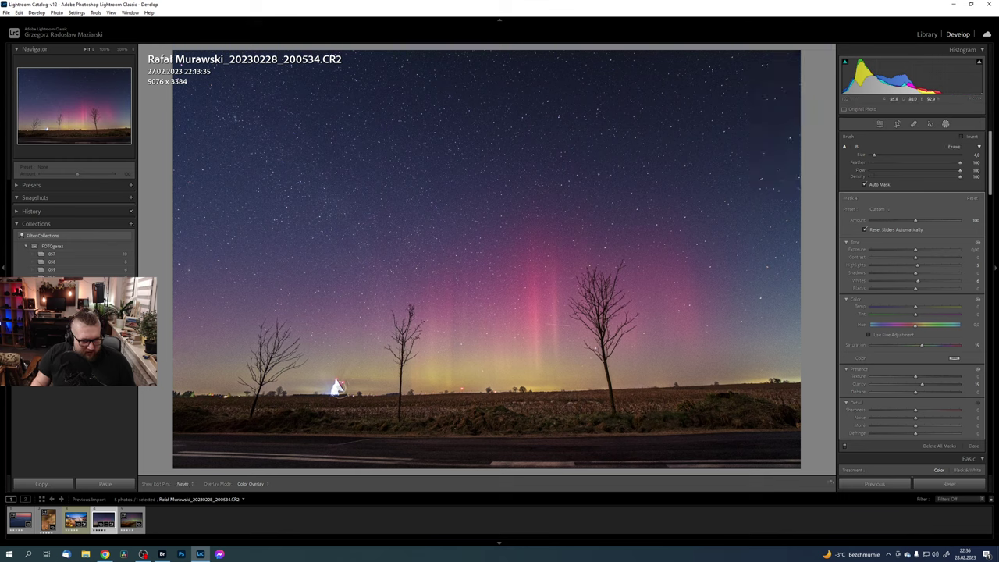
{"action": "key", "text": "h"}
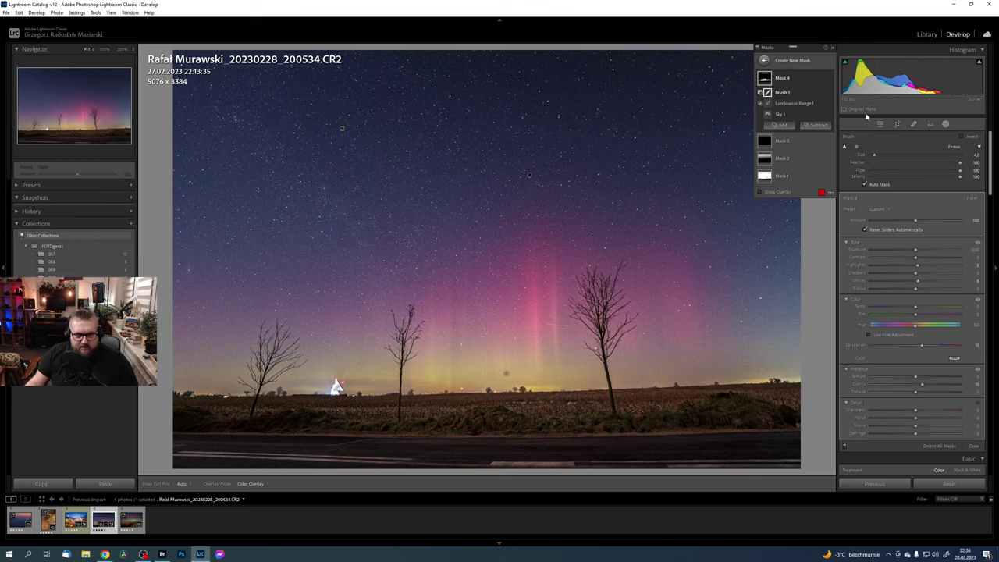
{"action": "left_click", "coordinate": [783, 175]}
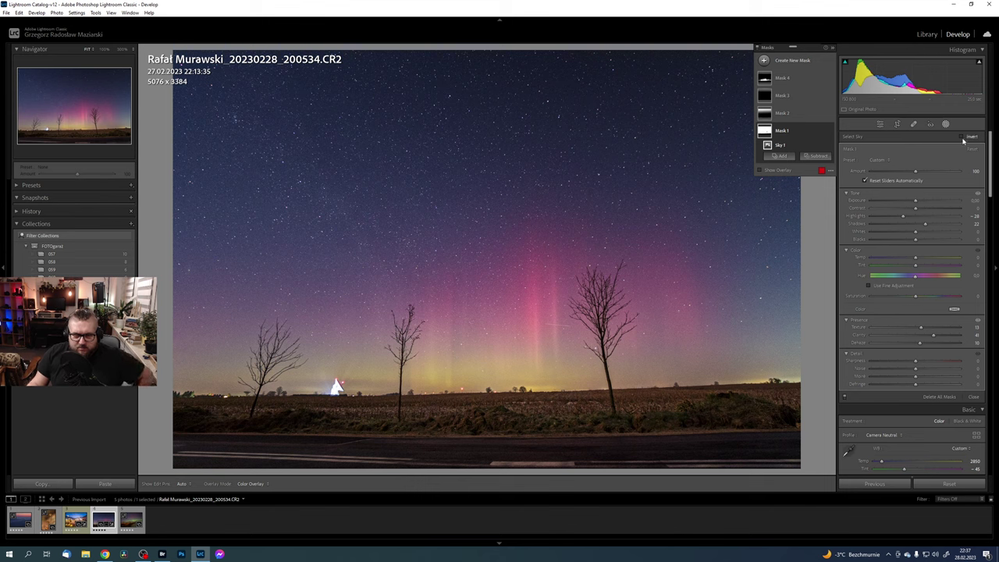
Step: Try subtracting the lit dish object from Mask 1, then undo it
{"action": "left_click", "coordinate": [812, 156]}
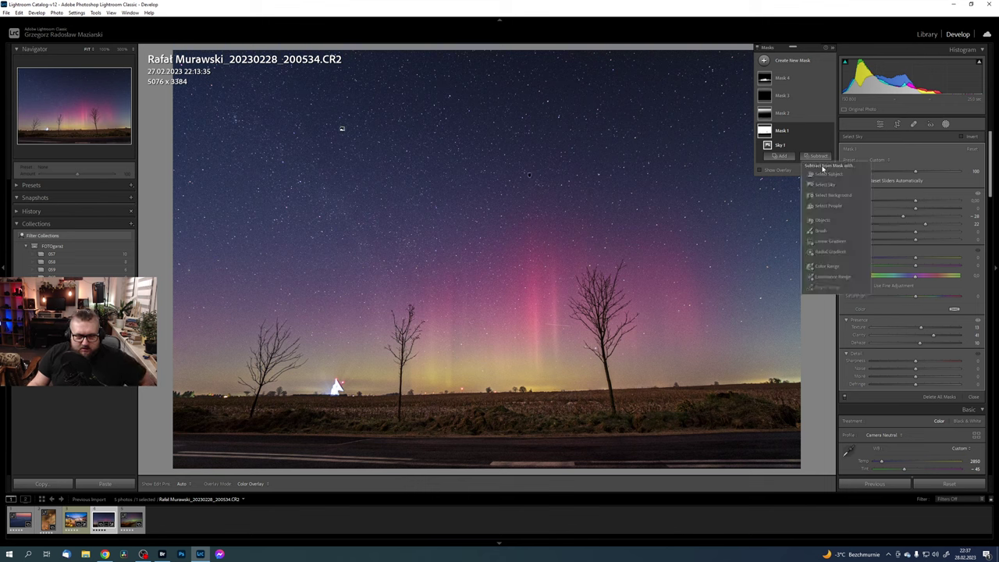
{"action": "left_click", "coordinate": [821, 220]}
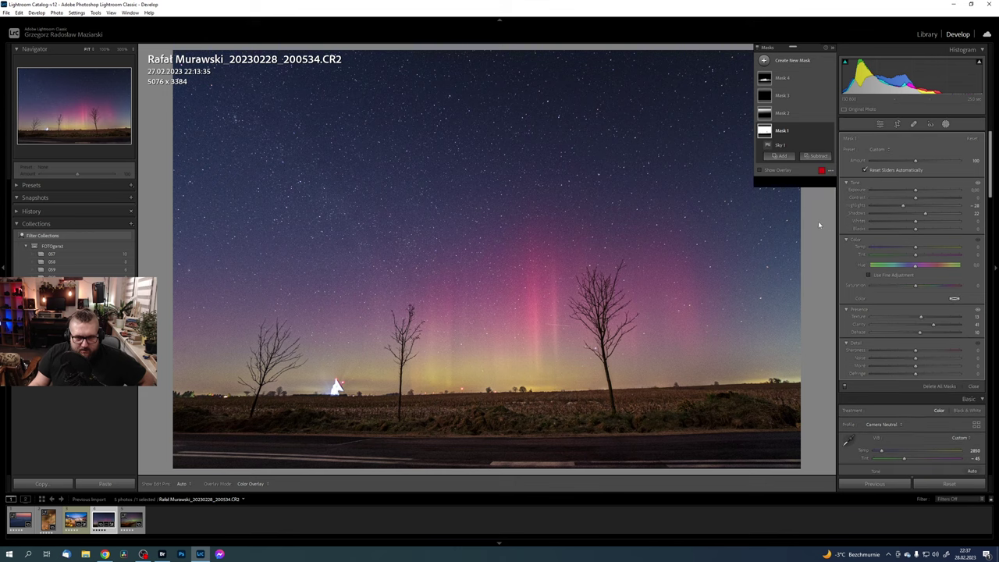
{"action": "left_click", "coordinate": [334, 385]}
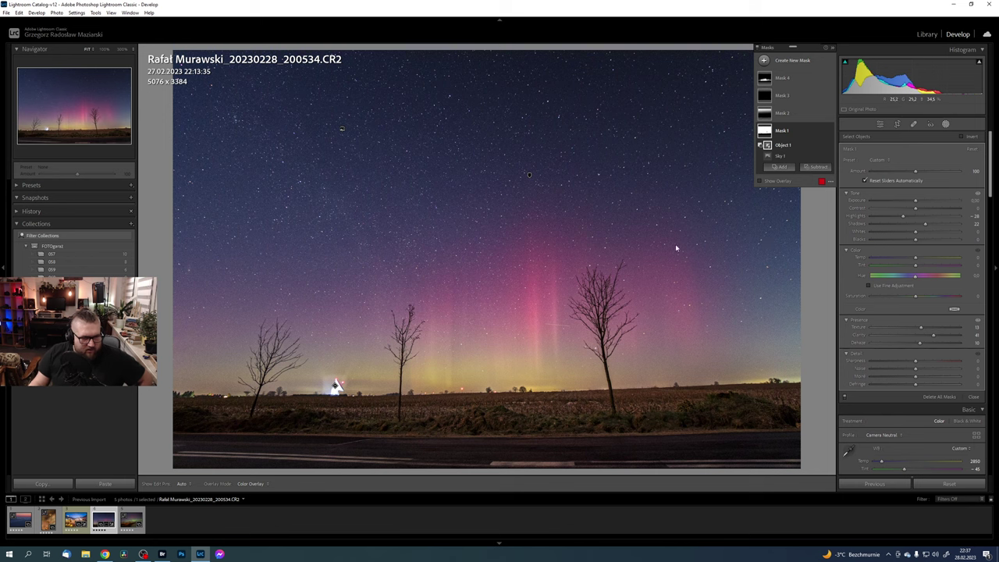
{"action": "left_click", "coordinate": [106, 50]}
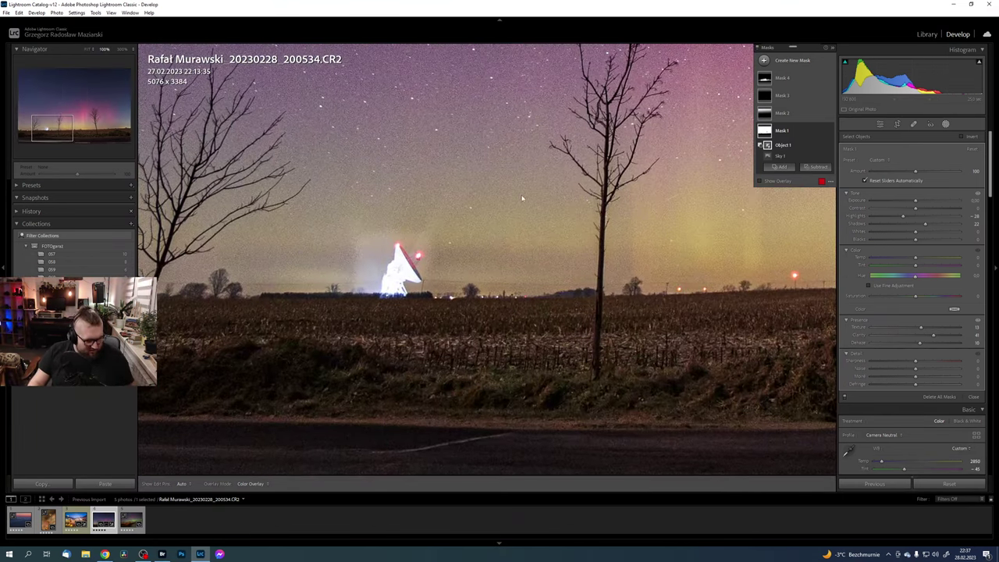
{"action": "key", "text": "ctrl+z"}
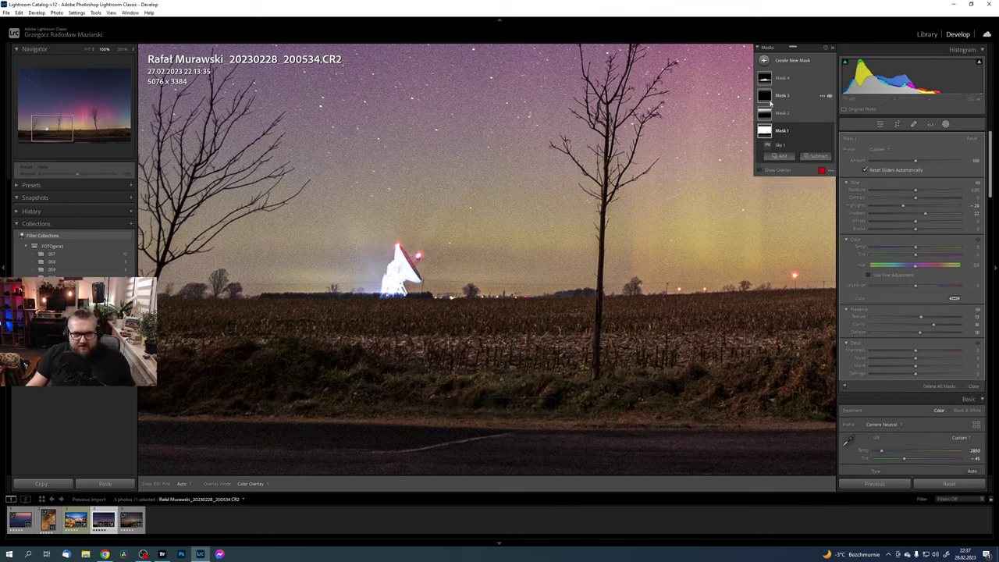
Step: Add a subtracting brush to Mask 1 and return to the fit view
{"action": "left_click", "coordinate": [787, 133]}
{"action": "left_click", "coordinate": [787, 132]}
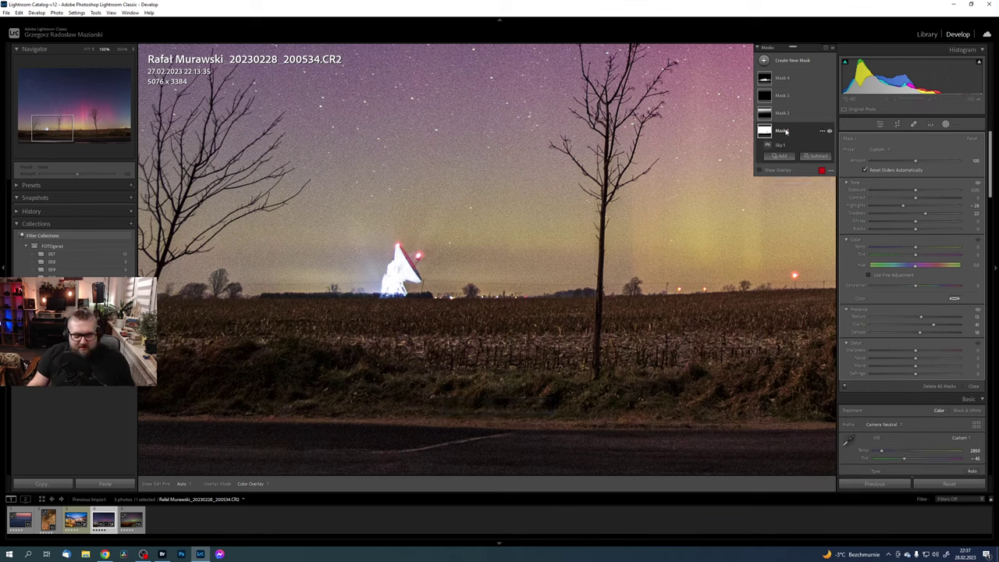
{"action": "left_click", "coordinate": [816, 157]}
{"action": "left_click", "coordinate": [817, 231]}
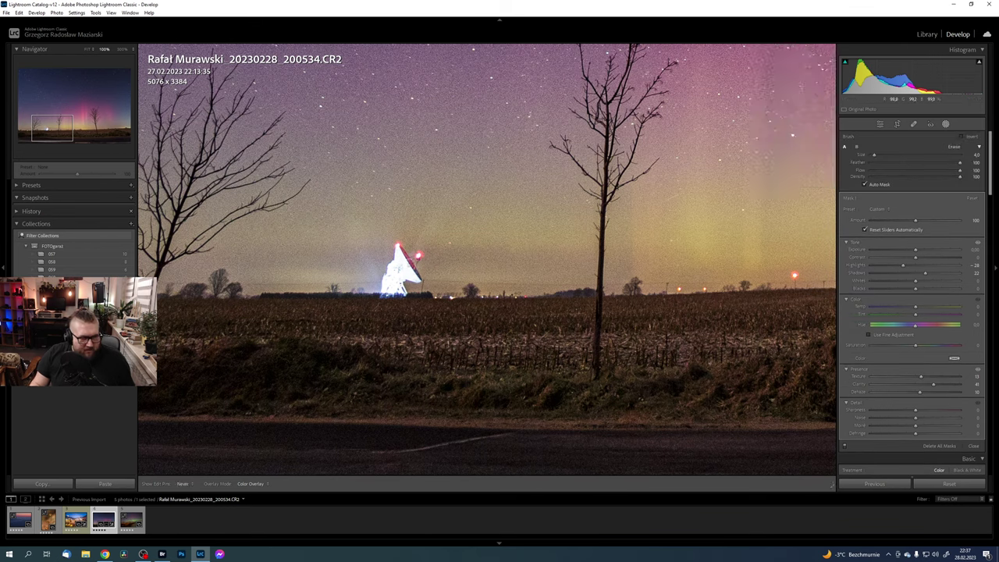
{"action": "key", "text": "h"}
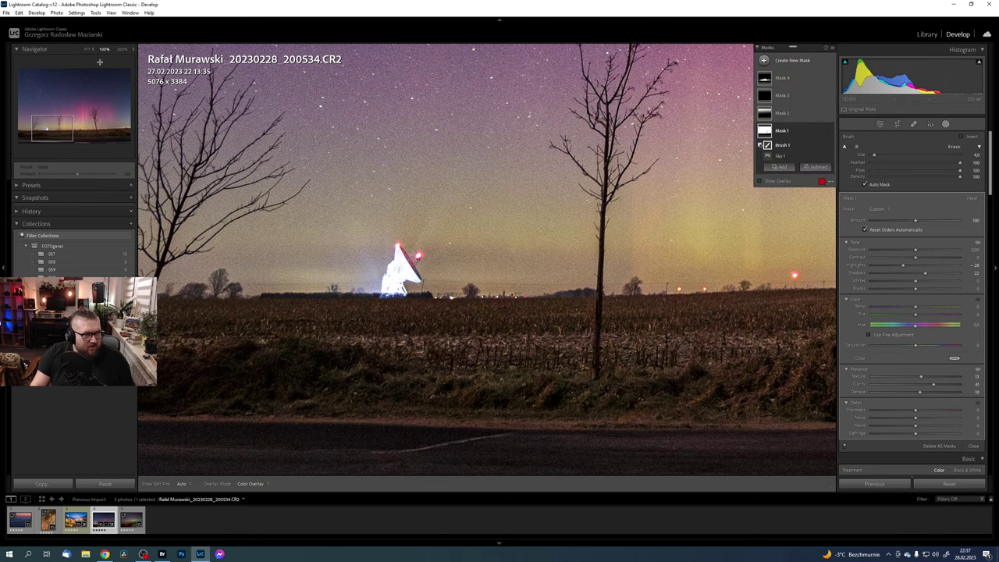
{"action": "left_click", "coordinate": [88, 48]}
{"action": "key", "text": "shift+w"}
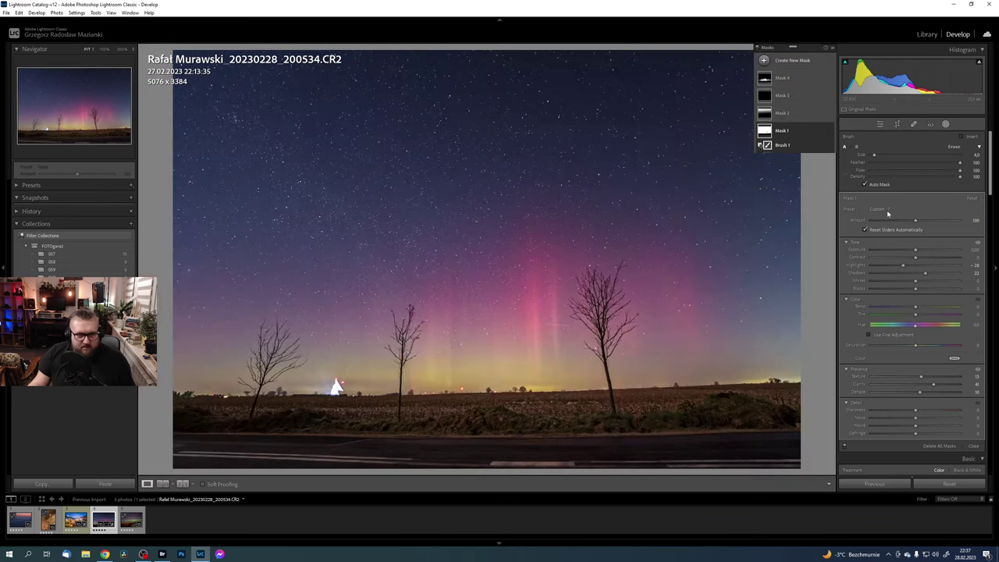
{"action": "left_click", "coordinate": [182, 484]}
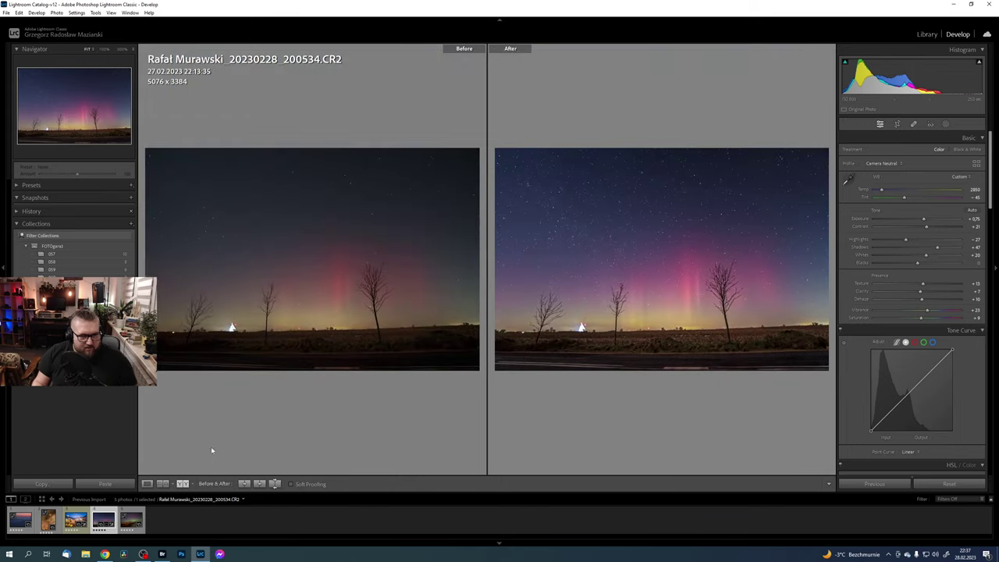
{"action": "left_click", "coordinate": [147, 484]}
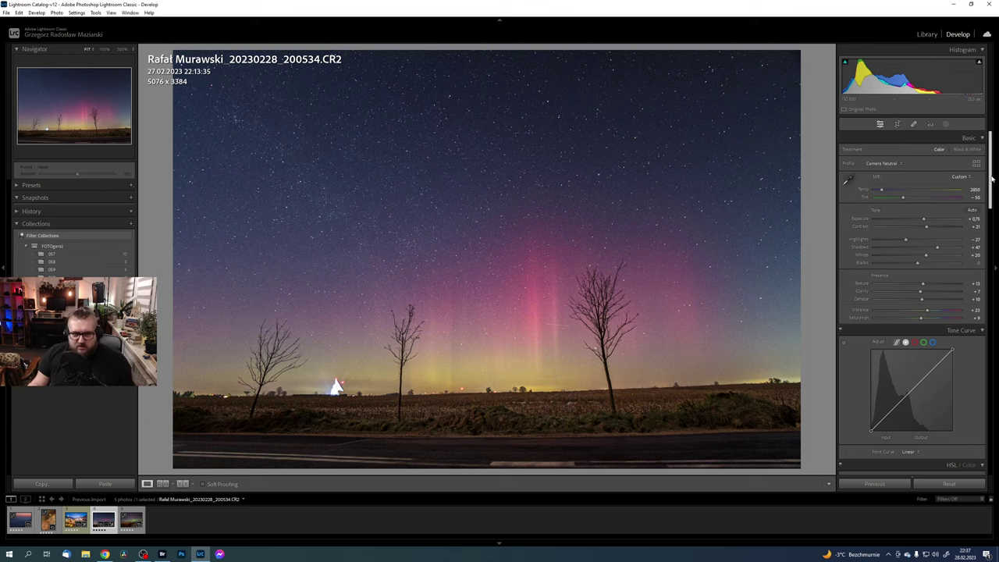
Step: Experiment with Purple and Magenta hue, then nudge Magenta saturation up and luminance down
{"action": "left_click_drag", "start_coordinate": [989, 200], "coordinate": [992, 249]}
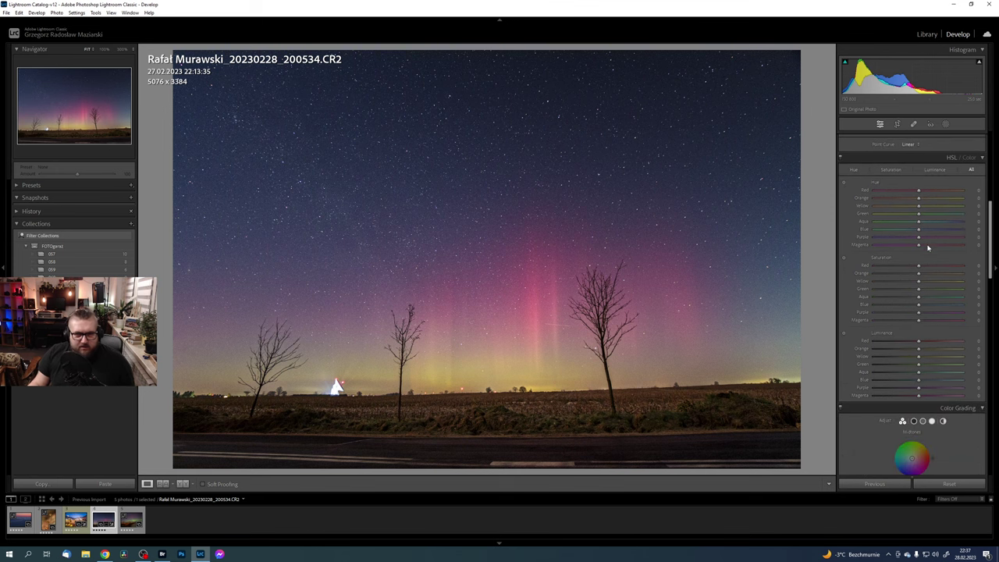
{"action": "left_click_drag", "start_coordinate": [918, 237], "coordinate": [983, 243]}
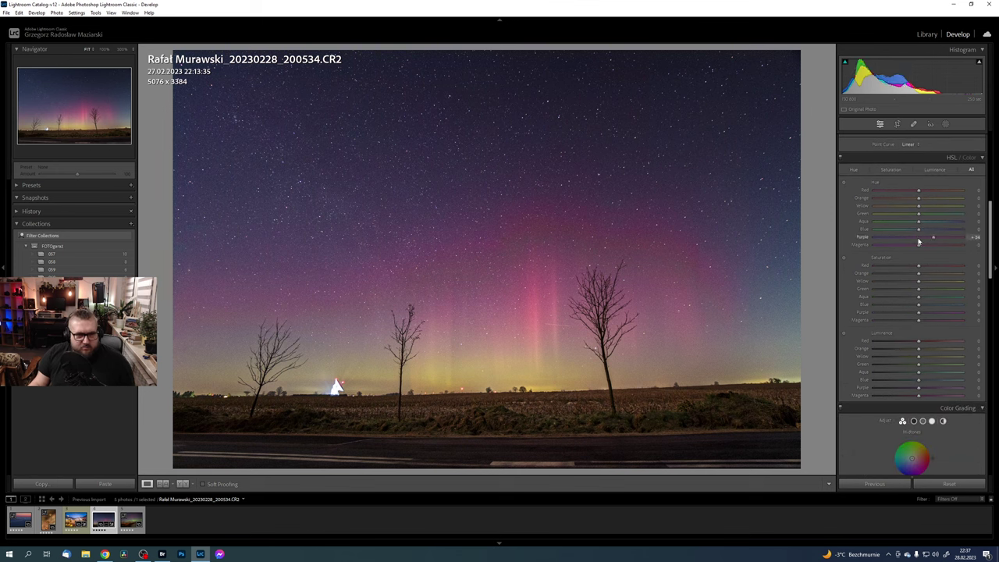
{"action": "left_click_drag", "start_coordinate": [918, 242], "coordinate": [922, 237]}
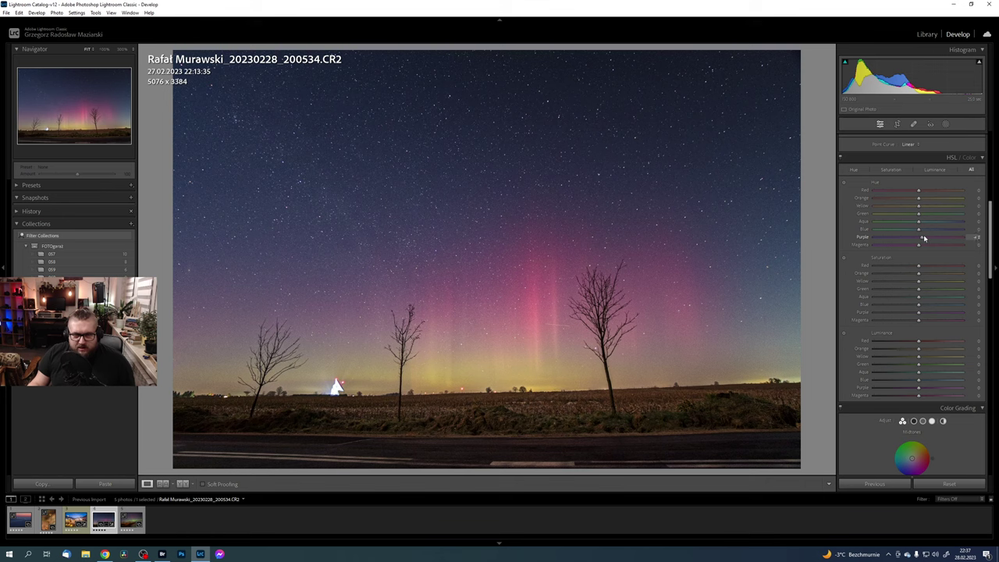
{"action": "left_click_drag", "start_coordinate": [918, 245], "coordinate": [845, 244]}
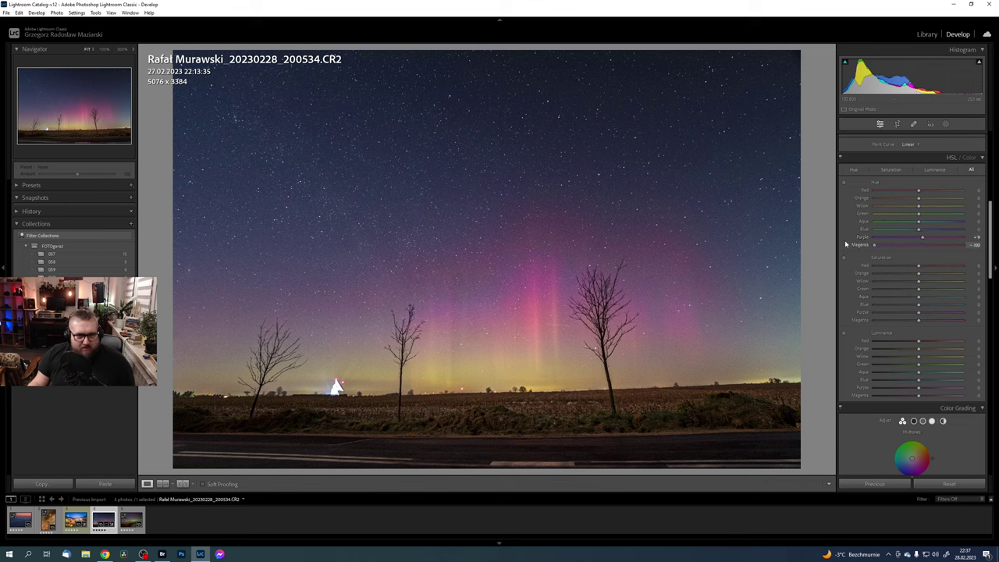
{"action": "mouse_move", "coordinate": [925, 248]}
{"action": "left_mouse_down"}
{"action": "mouse_move", "coordinate": [872, 247]}
{"action": "mouse_move", "coordinate": [898, 251]}
{"action": "mouse_move", "coordinate": [901, 238]}
{"action": "mouse_move", "coordinate": [930, 247]}
{"action": "left_mouse_up"}
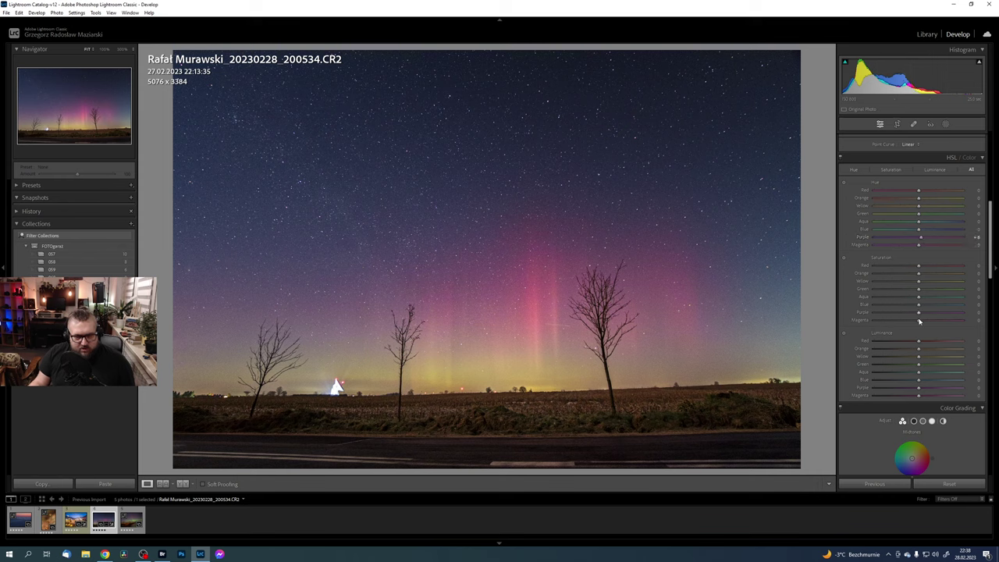
{"action": "mouse_move", "coordinate": [919, 321]}
{"action": "left_mouse_down"}
{"action": "mouse_move", "coordinate": [934, 321]}
{"action": "mouse_move", "coordinate": [925, 321]}
{"action": "left_mouse_up"}
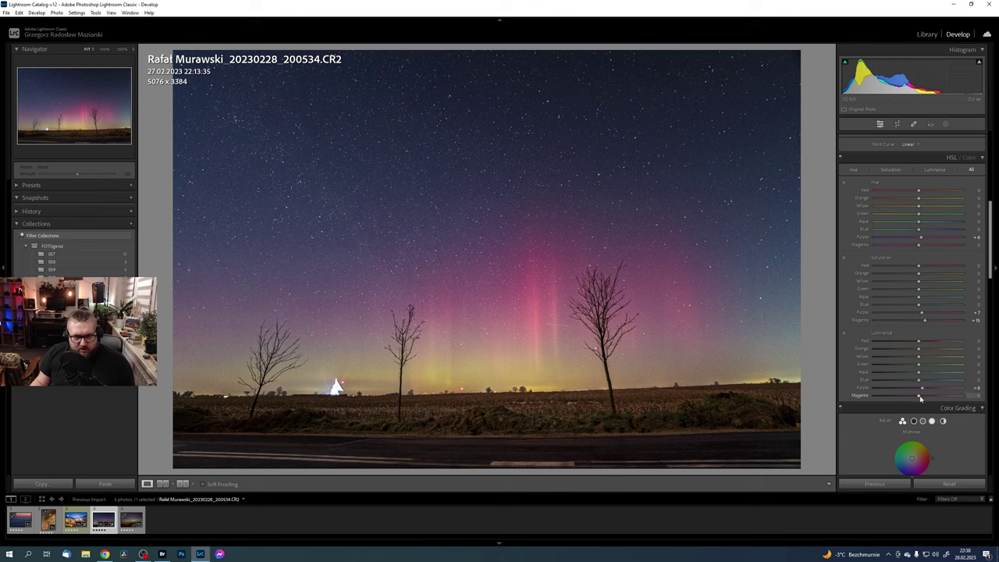
{"action": "left_click_drag", "start_coordinate": [924, 397], "coordinate": [922, 397]}
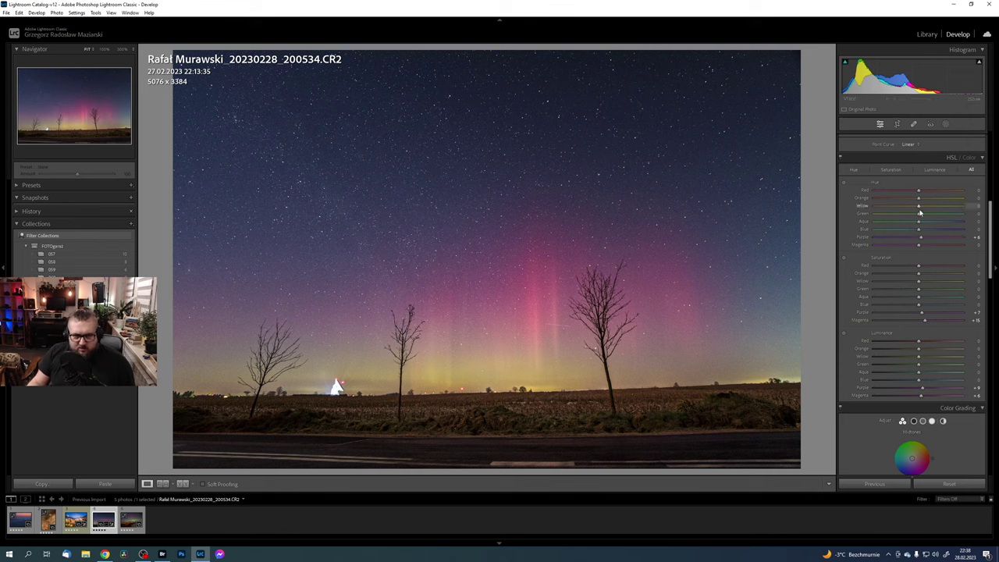
Step: Shift the Yellow hue, inspecting the aurora and radar dish at 100%
{"action": "left_click_drag", "start_coordinate": [919, 206], "coordinate": [933, 206]}
{"action": "left_click_drag", "start_coordinate": [918, 218], "coordinate": [916, 220]}
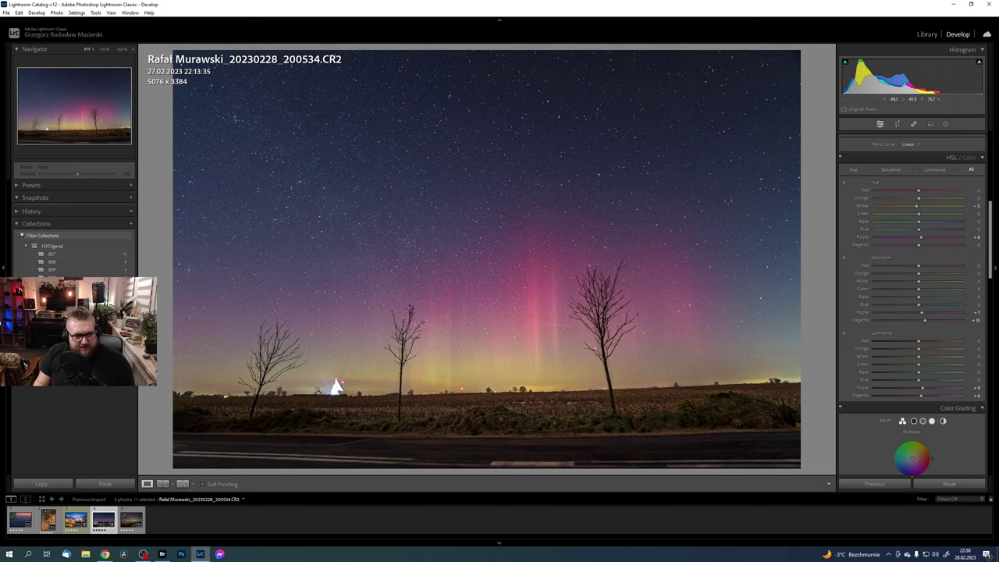
{"action": "left_click_drag", "start_coordinate": [318, 390], "coordinate": [435, 353]}
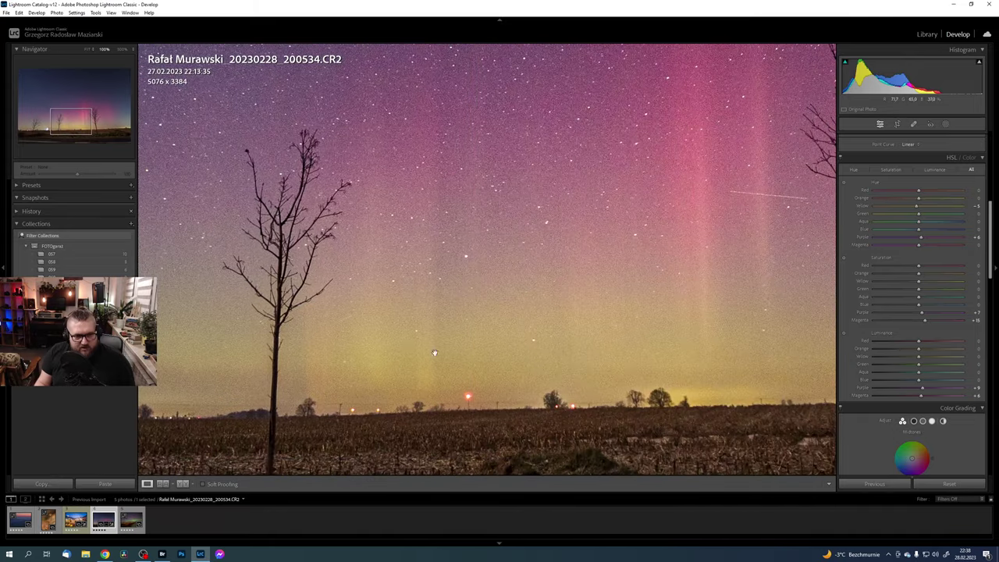
{"action": "mouse_move", "coordinate": [671, 354]}
{"action": "left_mouse_down"}
{"action": "mouse_move", "coordinate": [344, 355]}
{"action": "mouse_move", "coordinate": [570, 359]}
{"action": "left_mouse_up"}
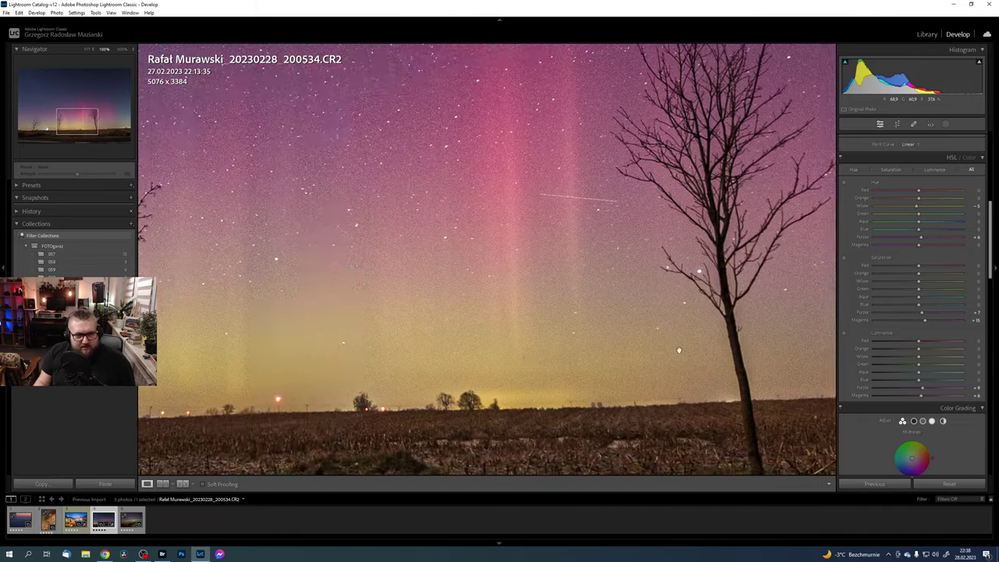
{"action": "left_click_drag", "start_coordinate": [172, 370], "coordinate": [298, 370]}
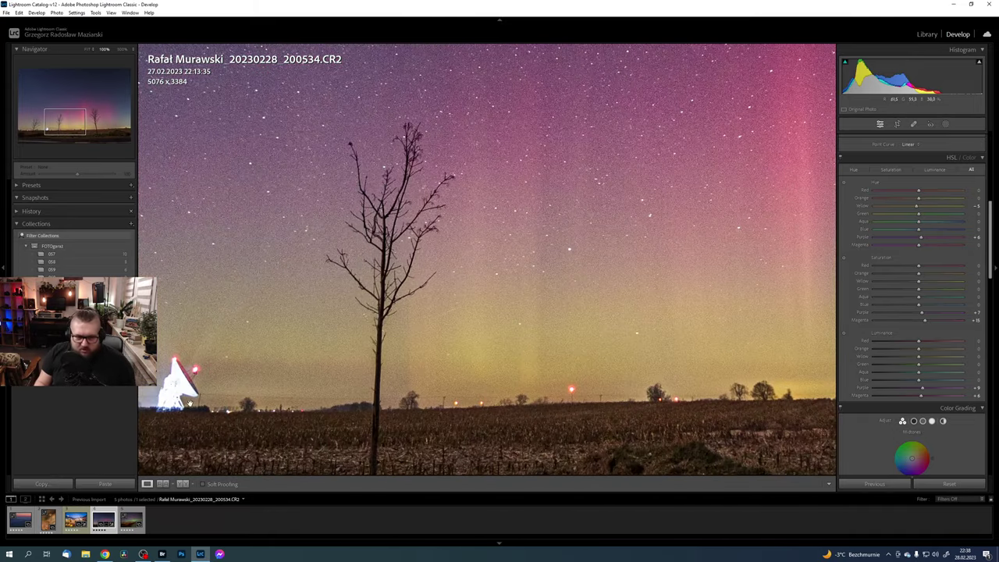
{"action": "left_click_drag", "start_coordinate": [441, 376], "coordinate": [751, 357]}
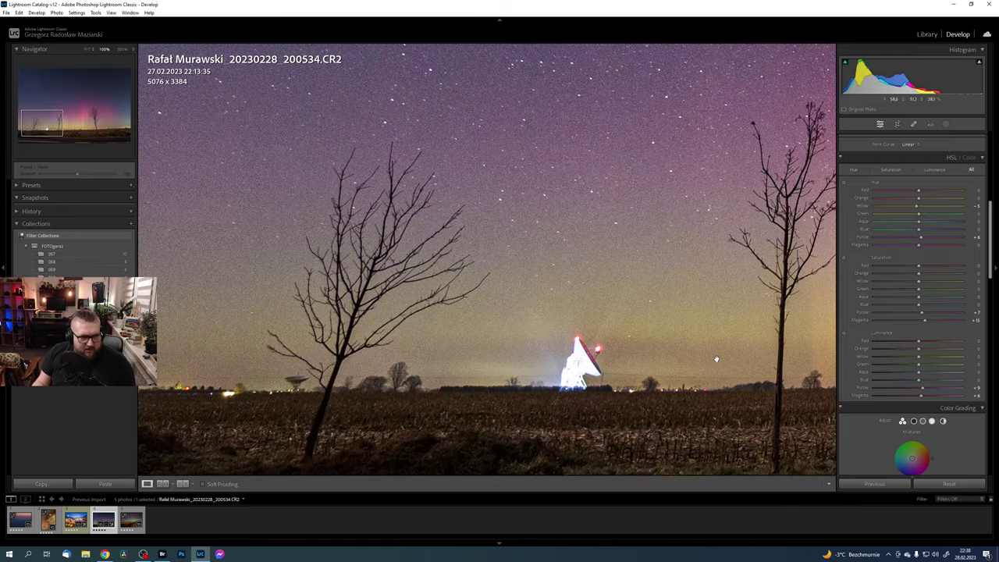
{"action": "left_click", "coordinate": [716, 359]}
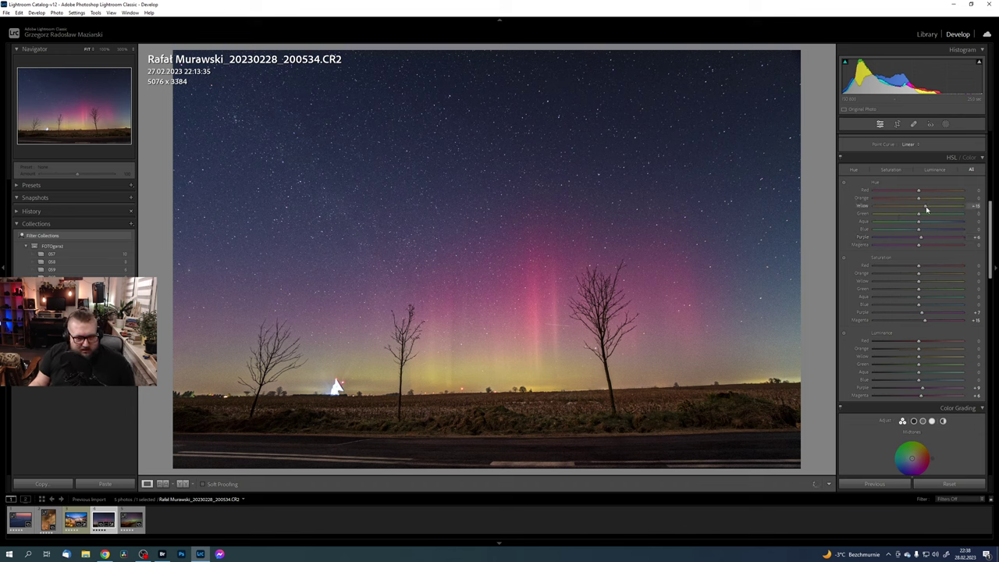
Step: Fine-tune the Yellow hue to +13 and return to the Basic adjustments
{"action": "left_click_drag", "start_coordinate": [927, 210], "coordinate": [928, 210]}
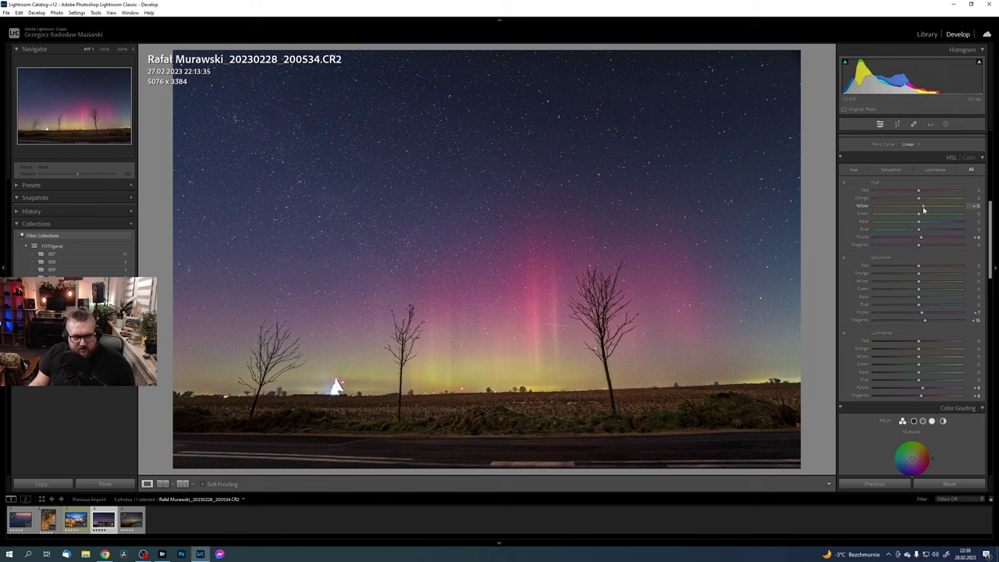
{"action": "left_click_drag", "start_coordinate": [924, 210], "coordinate": [921, 210]}
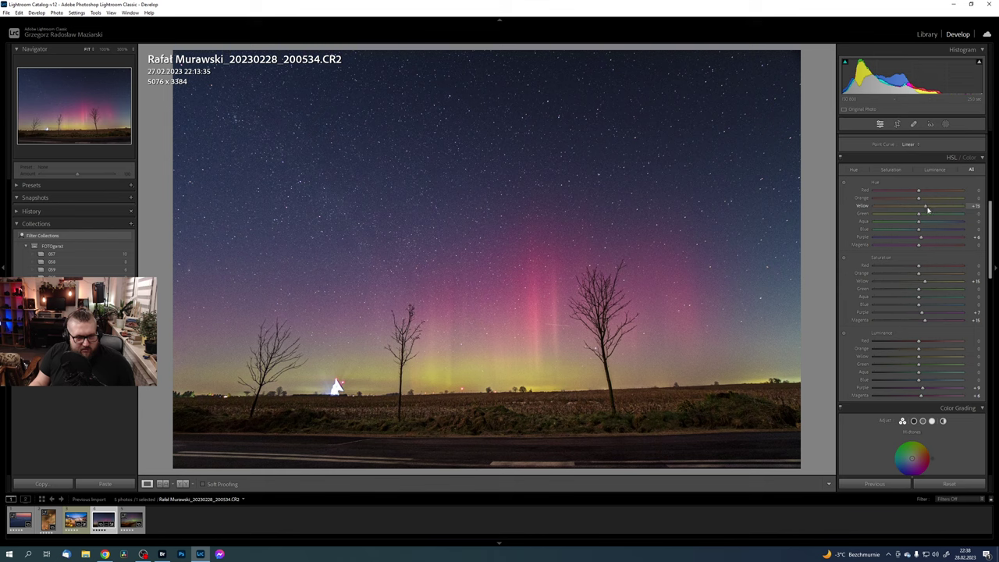
{"action": "left_click", "coordinate": [945, 124]}
{"action": "left_click", "coordinate": [946, 124]}
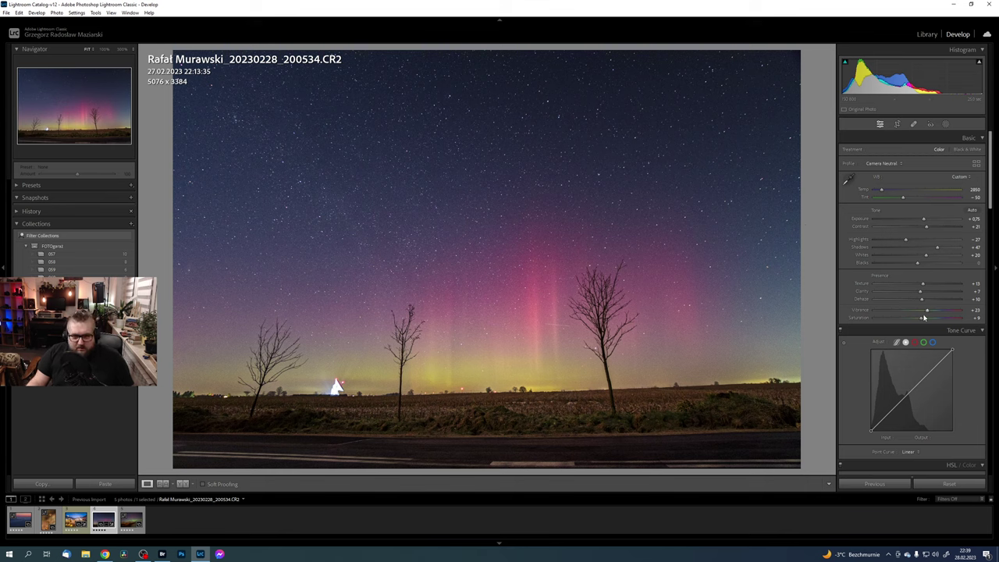
Step: Boost vibrance, build an S-shaped tone curve with a 90/90 point, and lower Blacks to −16
{"action": "left_click_drag", "start_coordinate": [927, 311], "coordinate": [931, 312]}
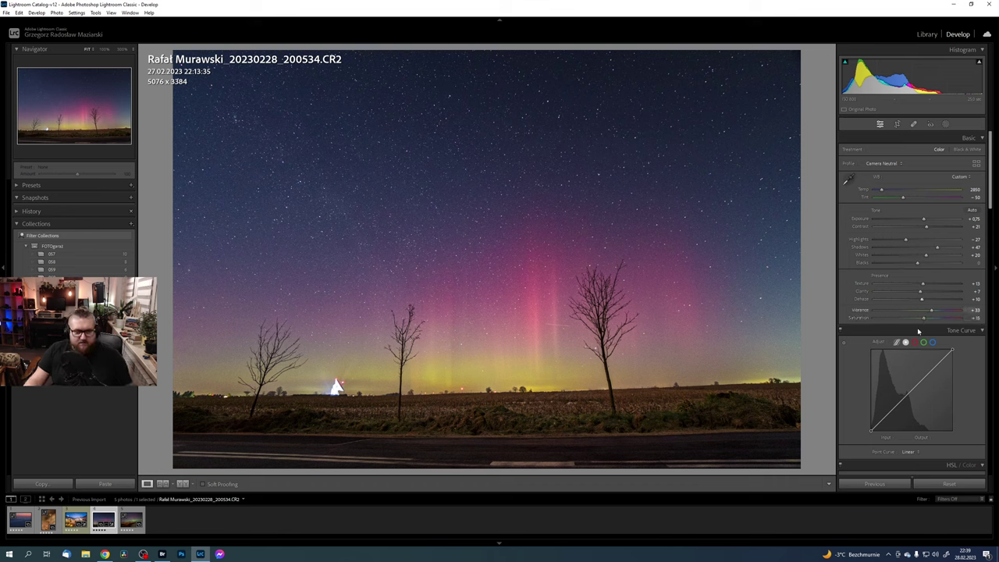
{"action": "left_click", "coordinate": [929, 378]}
{"action": "left_click_drag", "start_coordinate": [891, 411], "coordinate": [893, 412]}
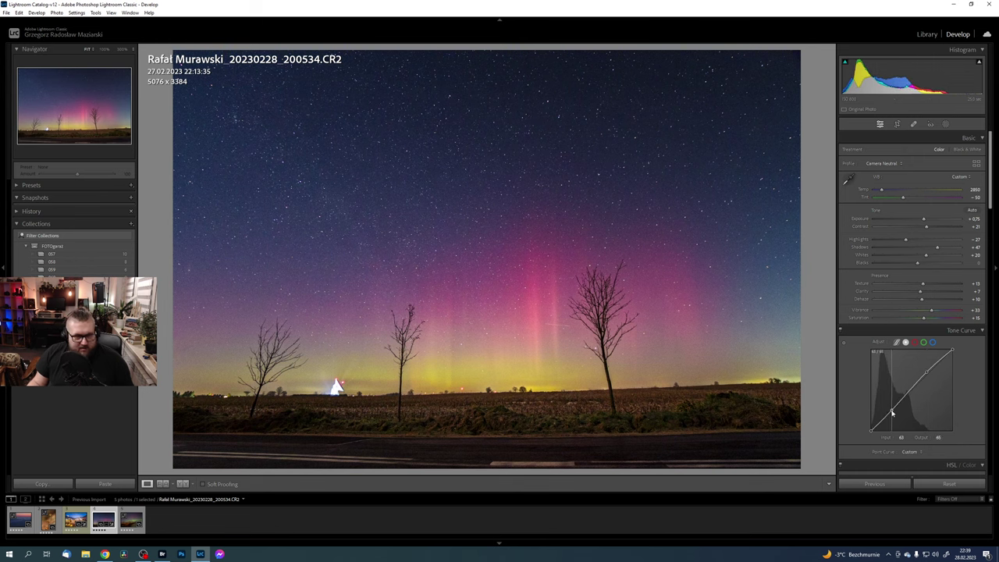
{"action": "left_click_drag", "start_coordinate": [928, 377], "coordinate": [938, 365]}
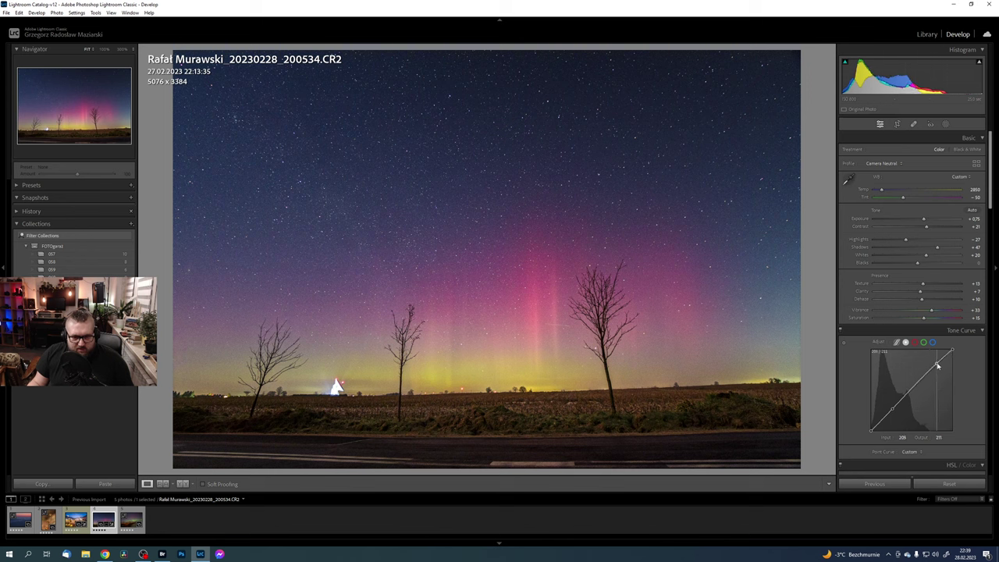
{"action": "left_click_drag", "start_coordinate": [892, 409], "coordinate": [900, 402]}
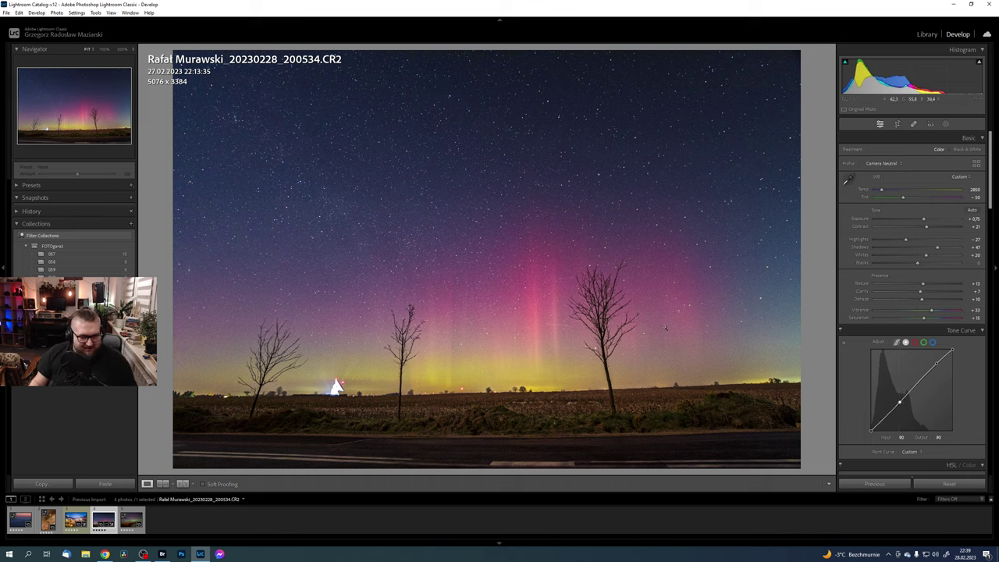
{"action": "mouse_move", "coordinate": [918, 263]}
{"action": "left_mouse_down"}
{"action": "mouse_move", "coordinate": [899, 263]}
{"action": "mouse_move", "coordinate": [911, 264]}
{"action": "left_mouse_up"}
{"action": "key", "text": "j"}
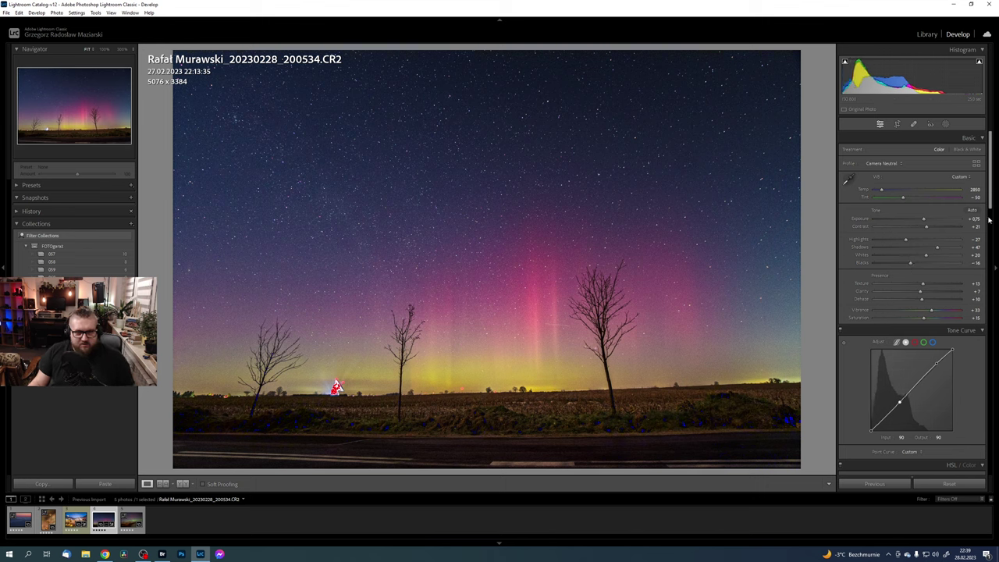
Step: Scroll to the Detail panel and zoom to full size over the sky
{"action": "left_click_drag", "start_coordinate": [990, 178], "coordinate": [968, 305]}
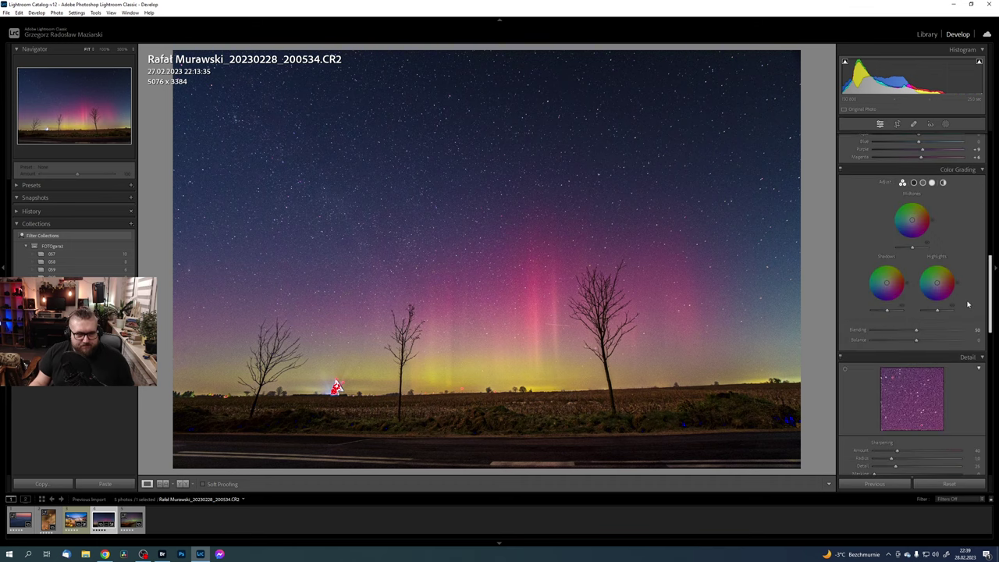
{"action": "scroll", "coordinate": [968, 305], "scroll_direction": "down", "scroll_amount": 1}
{"action": "scroll", "coordinate": [969, 312], "scroll_direction": "down", "scroll_amount": 1}
{"action": "scroll", "coordinate": [969, 320], "scroll_direction": "down", "scroll_amount": 1}
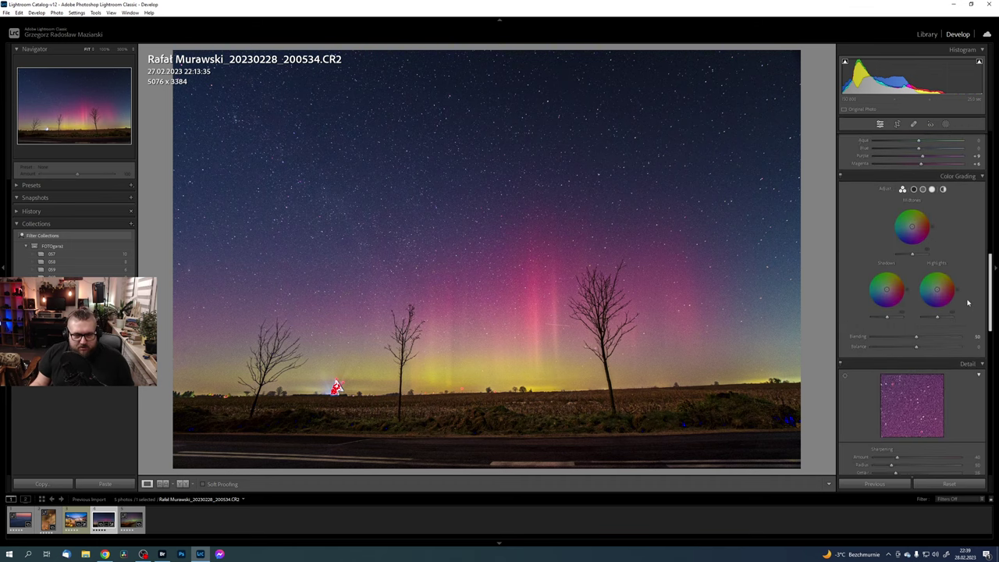
{"action": "scroll", "coordinate": [969, 331], "scroll_direction": "down", "scroll_amount": 1}
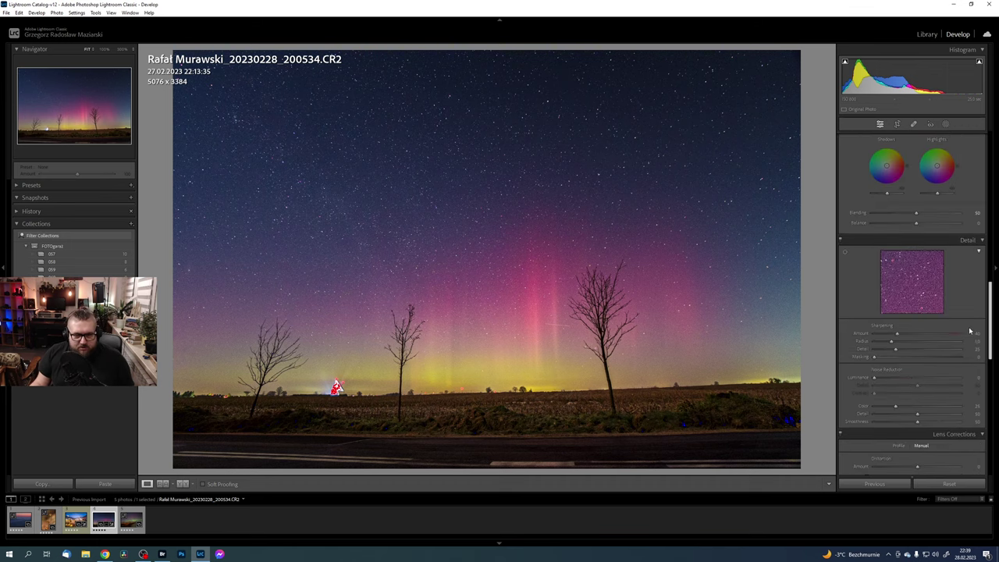
{"action": "left_click", "coordinate": [453, 203]}
{"action": "left_click_drag", "start_coordinate": [484, 292], "coordinate": [711, 221]}
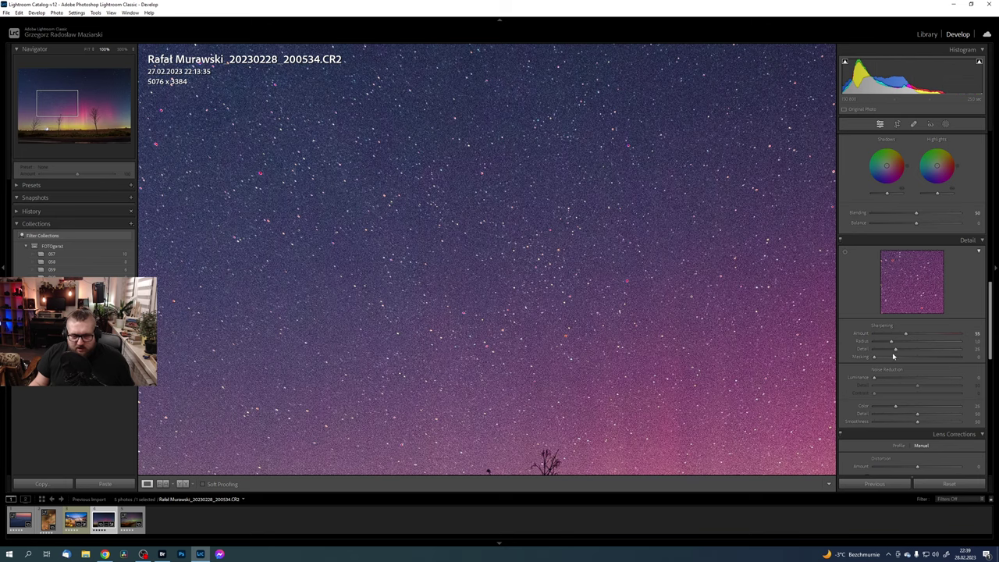
Step: Set sharpening Detail 35 and Radius 1.2, plus Luminance noise reduction 35
{"action": "left_click", "coordinate": [898, 349], "text": "alt"}
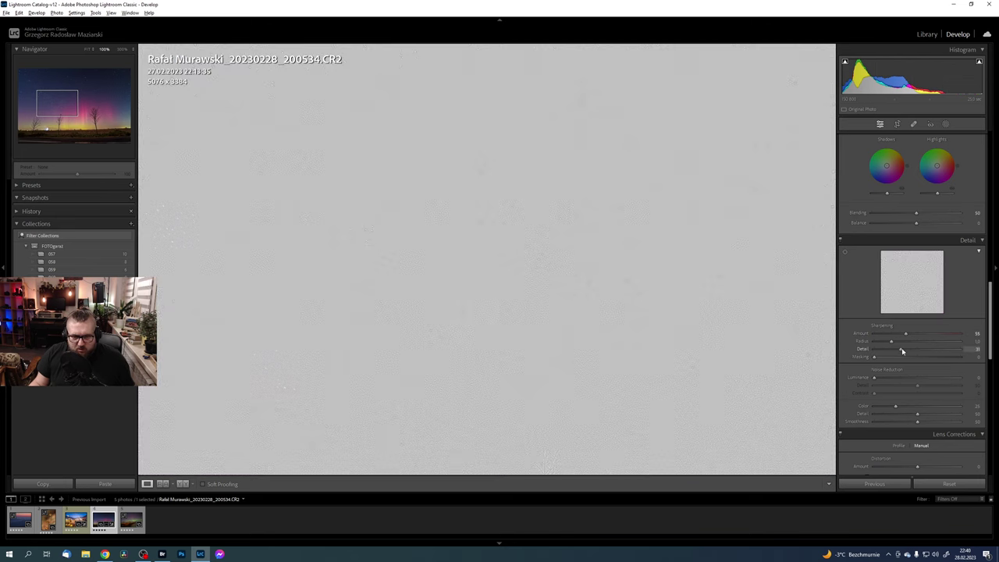
{"action": "left_click_drag", "start_coordinate": [905, 350], "coordinate": [905, 350]}
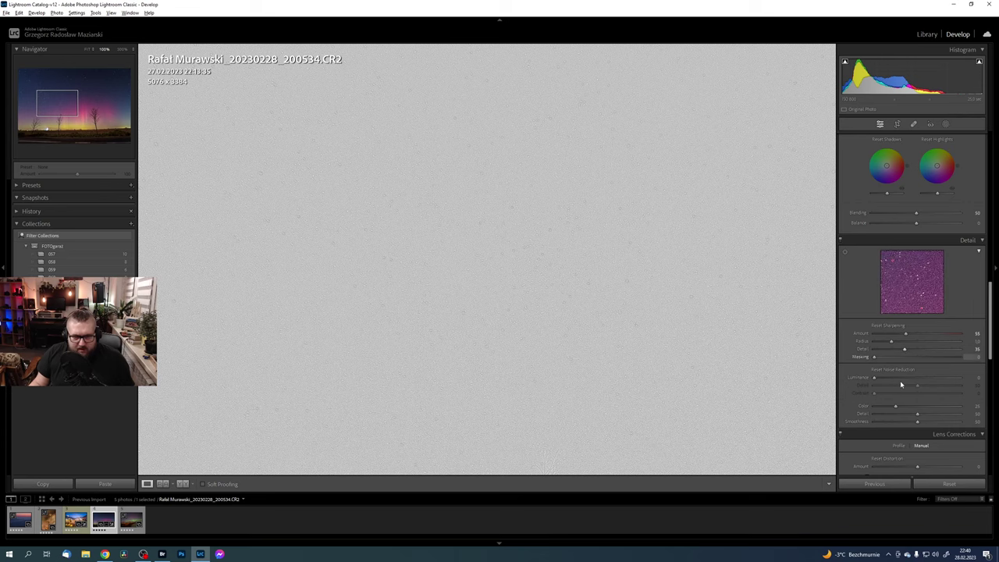
{"action": "left_click", "coordinate": [893, 343], "text": "alt"}
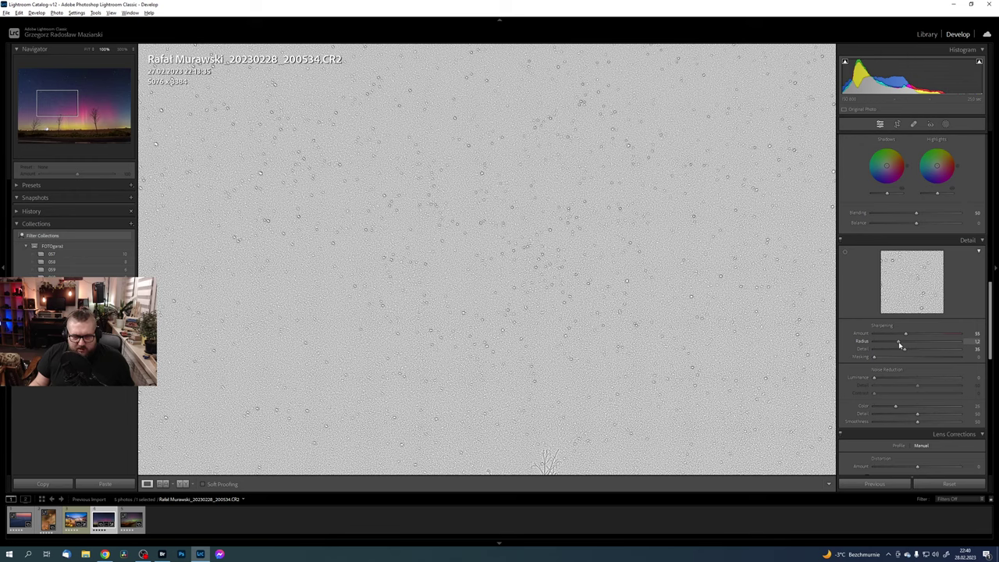
{"action": "left_click_drag", "start_coordinate": [901, 344], "coordinate": [898, 343]}
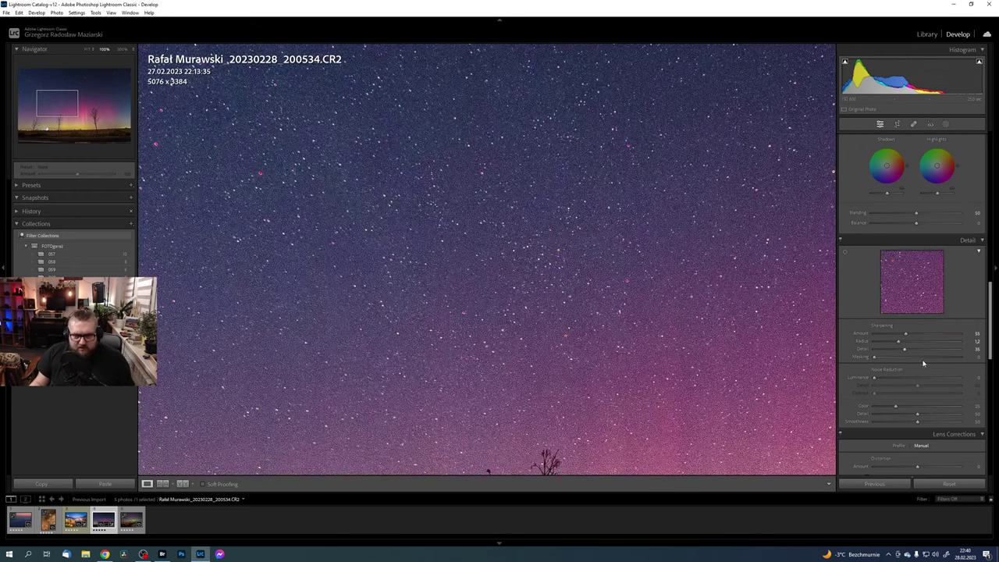
{"action": "left_click_drag", "start_coordinate": [874, 379], "coordinate": [883, 379]}
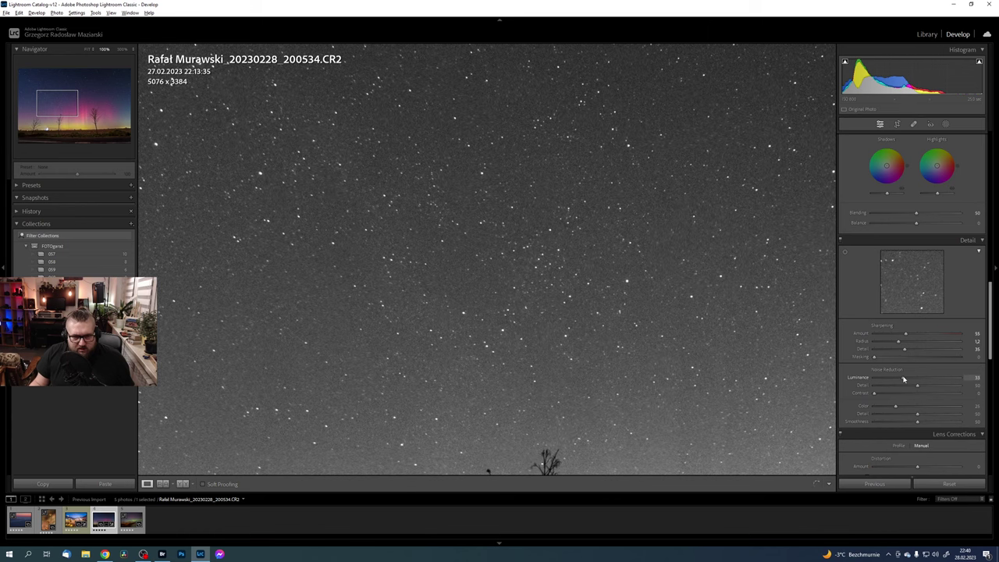
{"action": "mouse_move", "coordinate": [905, 385]}
{"action": "left_mouse_down"}
{"action": "mouse_move", "coordinate": [889, 358]}
{"action": "mouse_move", "coordinate": [897, 362]}
{"action": "left_mouse_up"}
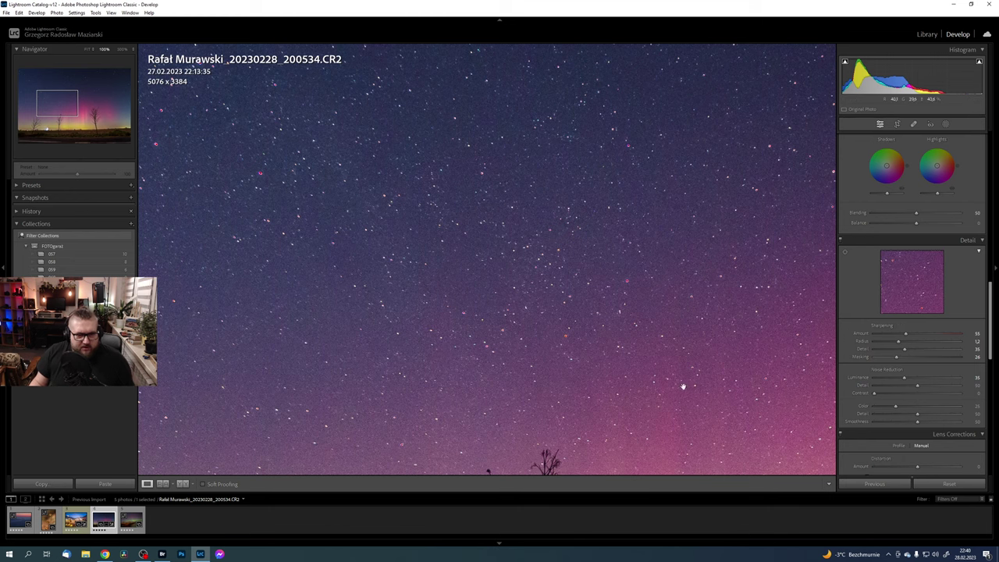
Step: Inspect the sky, trees and horizon at full size, then view the whole photo
{"action": "left_click", "coordinate": [683, 387]}
{"action": "left_click", "coordinate": [680, 352]}
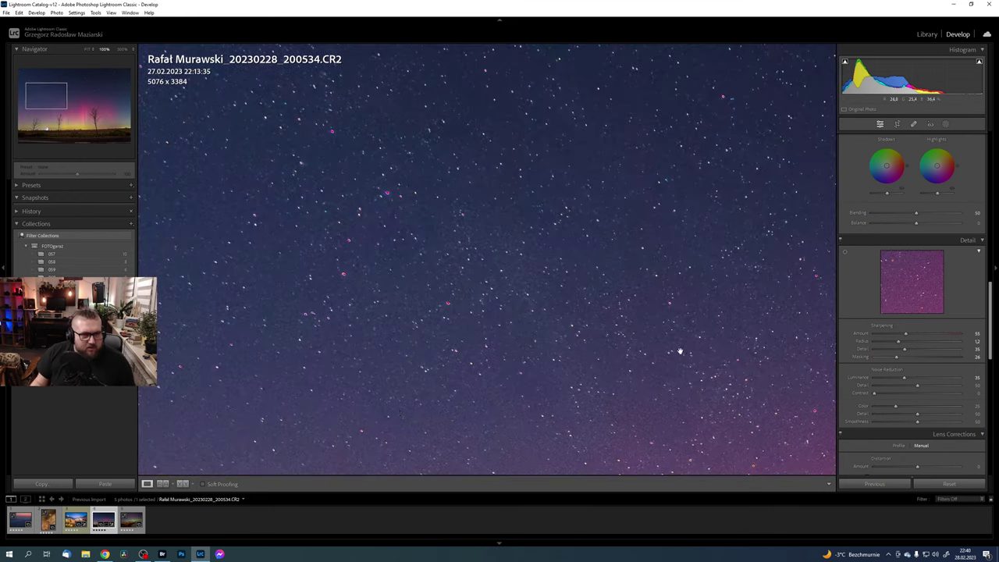
{"action": "mouse_move", "coordinate": [725, 320]}
{"action": "left_mouse_down"}
{"action": "mouse_move", "coordinate": [631, 453]}
{"action": "mouse_move", "coordinate": [352, 277]}
{"action": "left_mouse_up"}
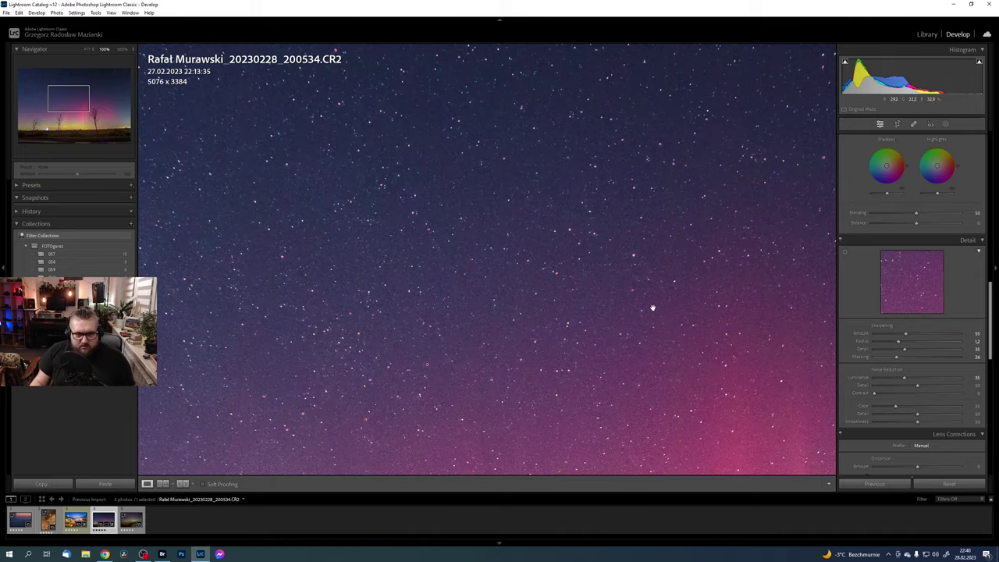
{"action": "mouse_move", "coordinate": [653, 307]}
{"action": "left_mouse_down"}
{"action": "mouse_move", "coordinate": [459, 236]}
{"action": "mouse_move", "coordinate": [526, 161]}
{"action": "left_mouse_up"}
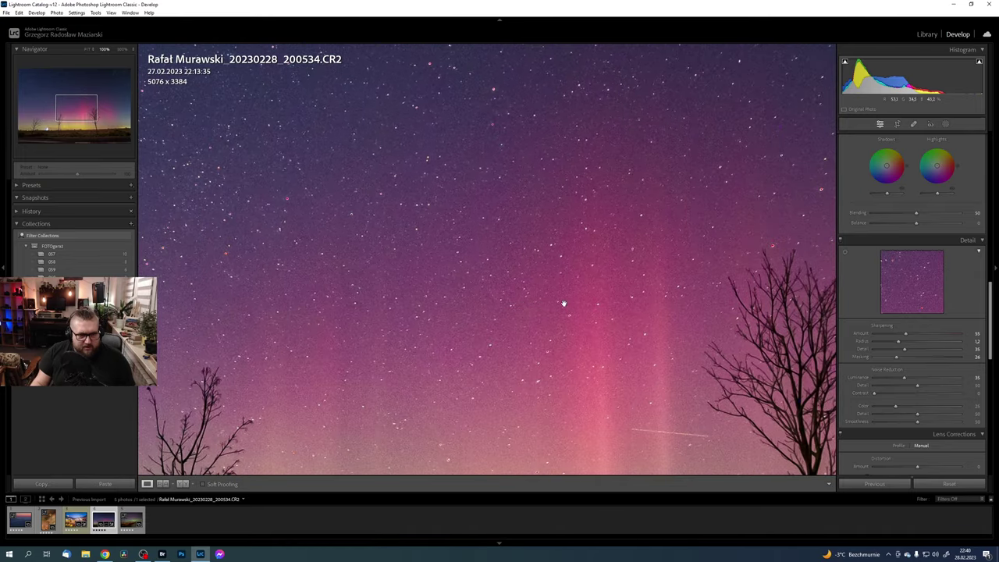
{"action": "left_click_drag", "start_coordinate": [564, 303], "coordinate": [604, 165]}
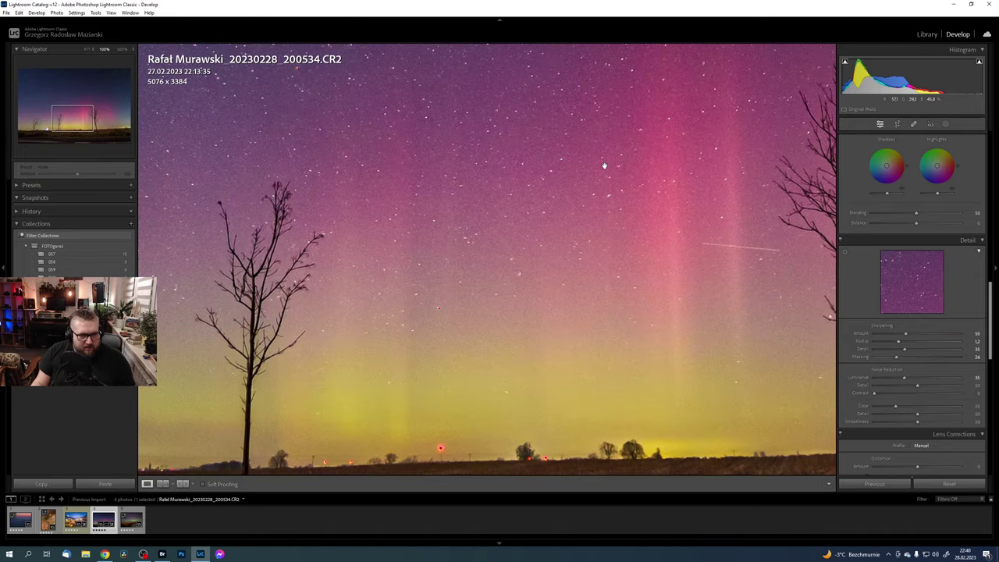
{"action": "left_click", "coordinate": [491, 275]}
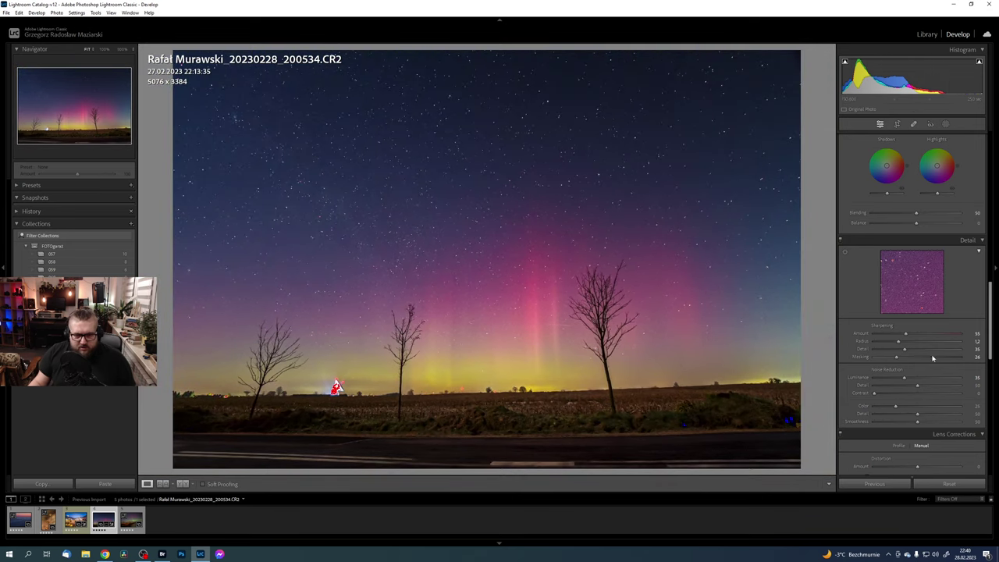
Step: Shift the calibration primaries: Red hue, Green hue +15 with Saturation +3, and Blue hue +4
{"action": "left_click_drag", "start_coordinate": [994, 290], "coordinate": [977, 428]}
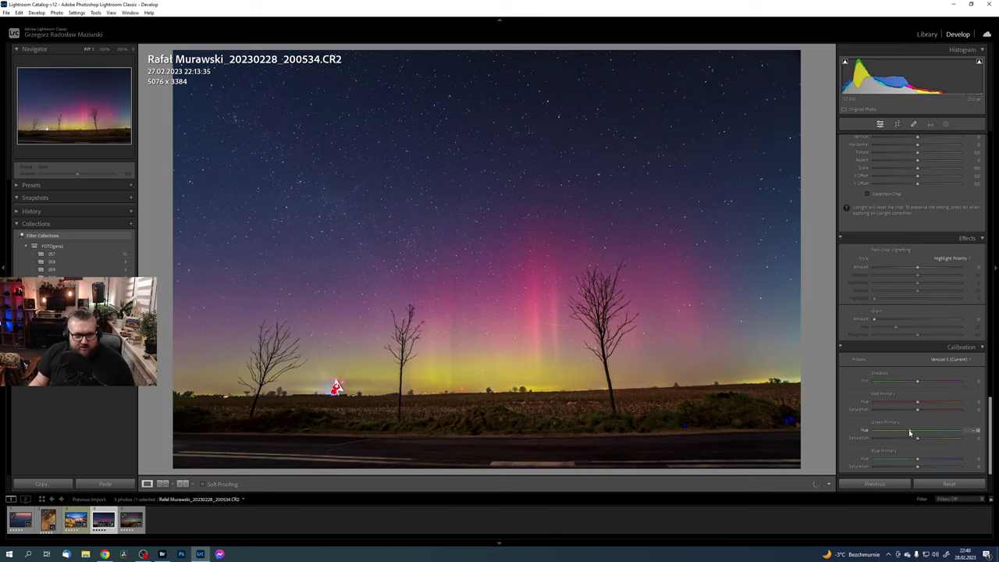
{"action": "mouse_move", "coordinate": [909, 431]}
{"action": "left_mouse_down"}
{"action": "mouse_move", "coordinate": [937, 430]}
{"action": "mouse_move", "coordinate": [914, 433]}
{"action": "left_mouse_up"}
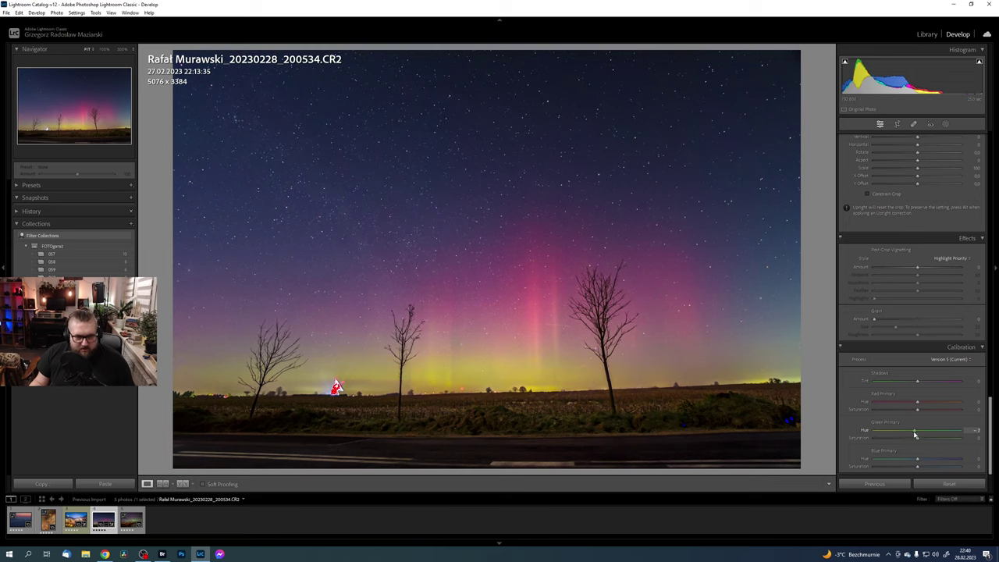
{"action": "left_click_drag", "start_coordinate": [917, 403], "coordinate": [915, 405]}
{"action": "left_click_drag", "start_coordinate": [916, 384], "coordinate": [914, 385]}
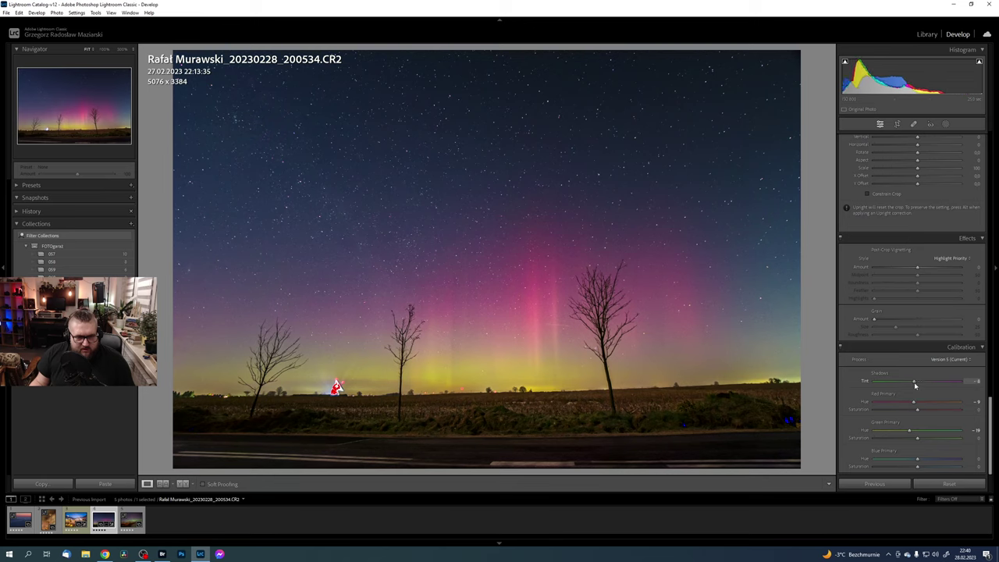
{"action": "double_click", "coordinate": [865, 381]}
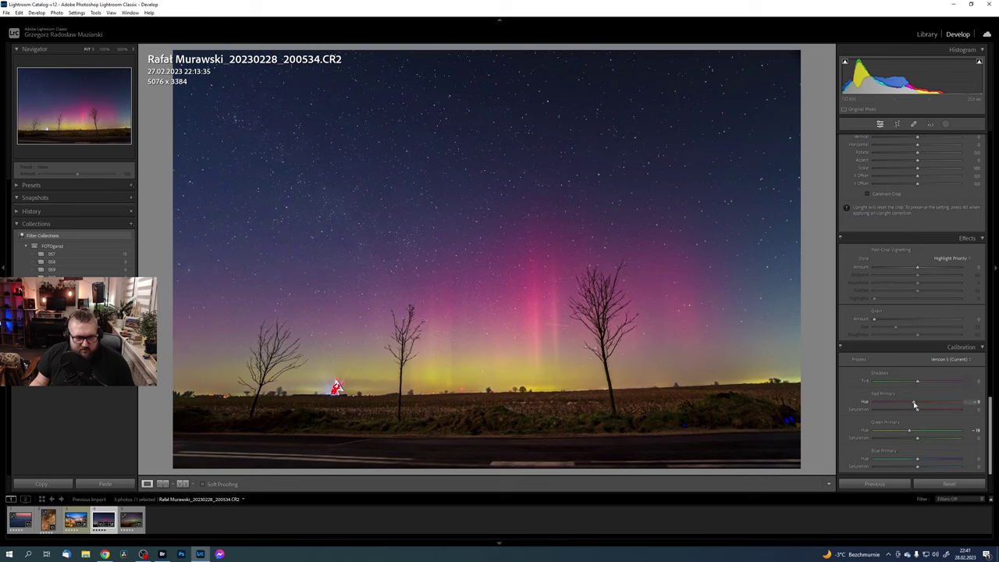
{"action": "left_click_drag", "start_coordinate": [915, 405], "coordinate": [911, 406]}
{"action": "left_click_drag", "start_coordinate": [913, 405], "coordinate": [912, 405]}
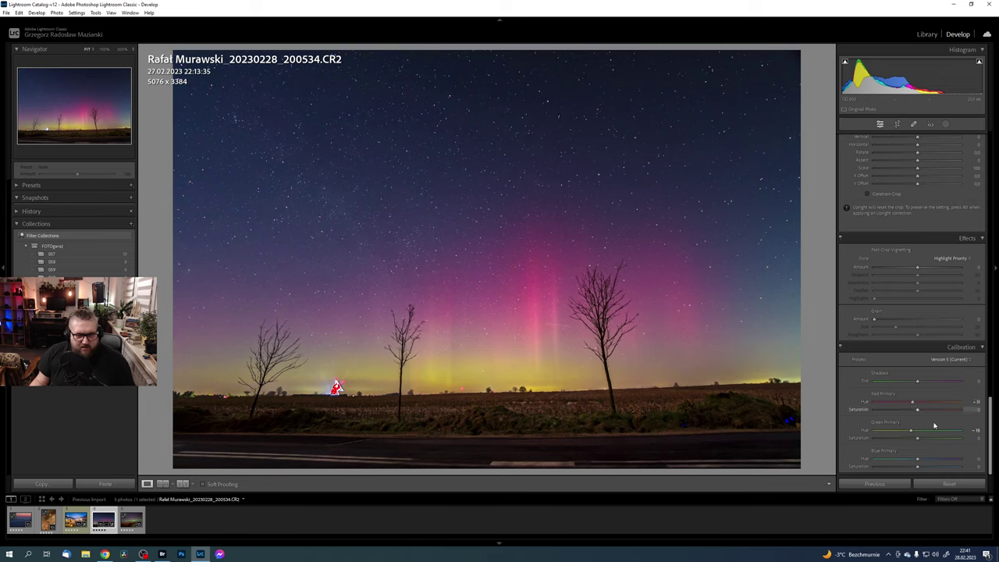
{"action": "mouse_move", "coordinate": [918, 460]}
{"action": "left_mouse_down"}
{"action": "mouse_move", "coordinate": [929, 460]}
{"action": "mouse_move", "coordinate": [898, 461]}
{"action": "mouse_move", "coordinate": [932, 462]}
{"action": "mouse_move", "coordinate": [906, 464]}
{"action": "mouse_move", "coordinate": [923, 464]}
{"action": "left_mouse_up"}
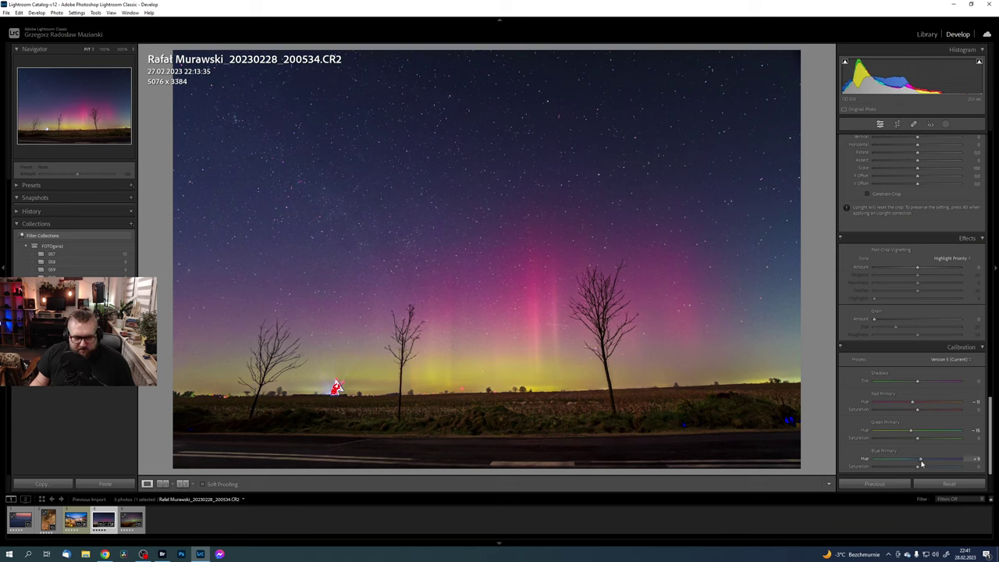
{"action": "left_click_drag", "start_coordinate": [920, 465], "coordinate": [920, 415]}
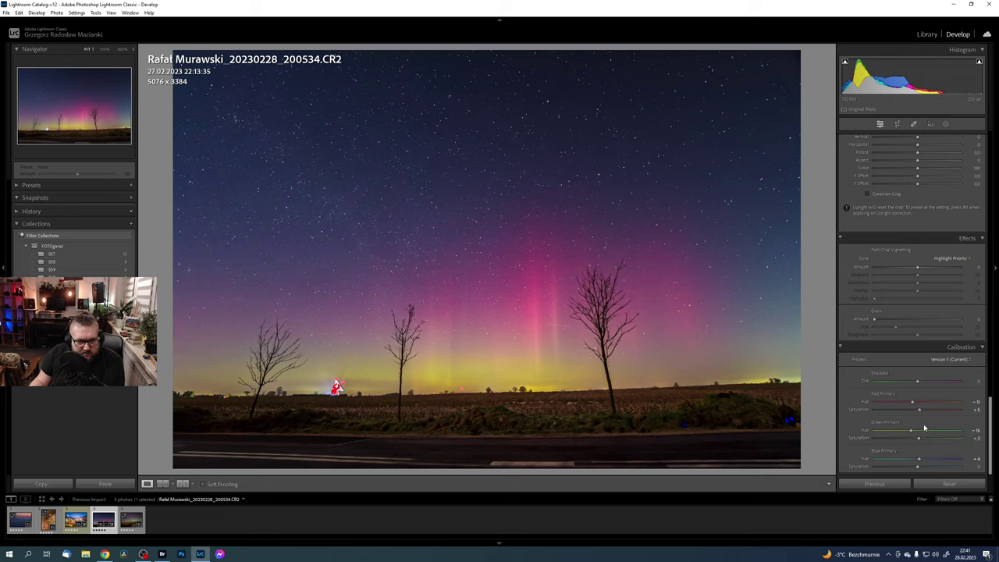
{"action": "mouse_move", "coordinate": [990, 402]}
{"action": "left_mouse_down"}
{"action": "mouse_move", "coordinate": [996, 193]}
{"action": "mouse_move", "coordinate": [996, 209]}
{"action": "left_mouse_up"}
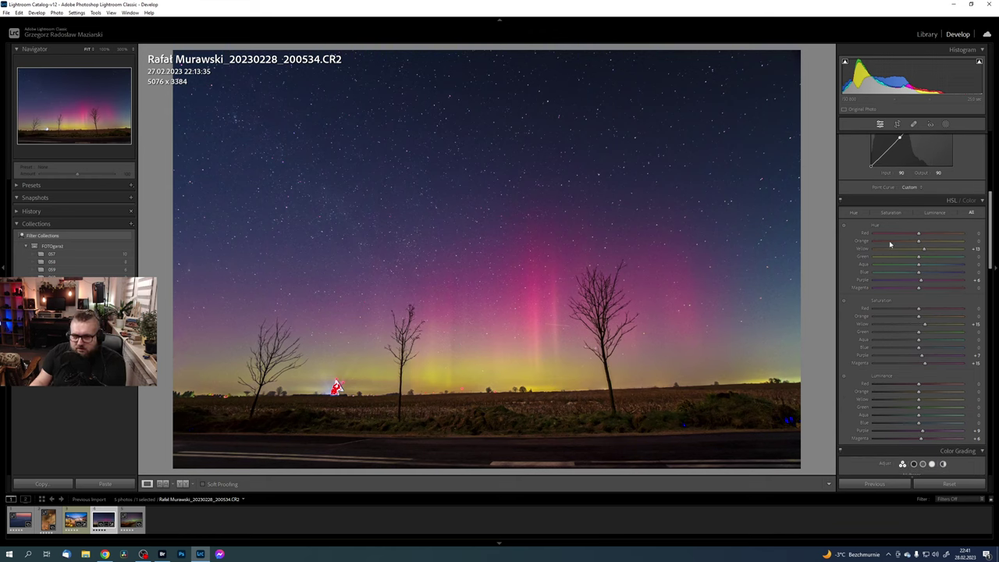
Step: Set the Aqua hue to +31 and nudge the Blue hue slightly to retint the sky
{"action": "mouse_move", "coordinate": [918, 274]}
{"action": "left_mouse_down"}
{"action": "mouse_move", "coordinate": [945, 284]}
{"action": "mouse_move", "coordinate": [915, 283]}
{"action": "left_mouse_up"}
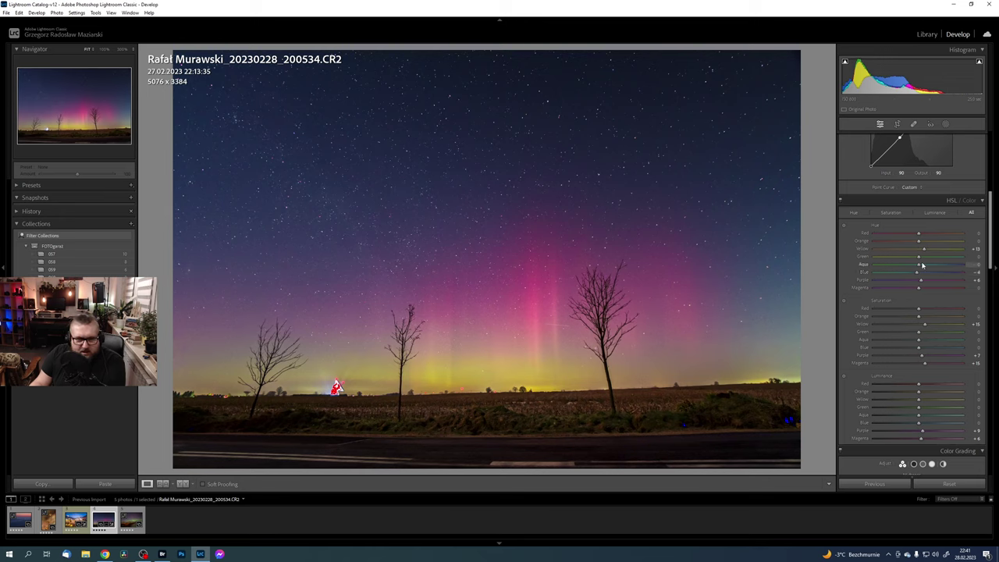
{"action": "mouse_move", "coordinate": [927, 267]}
{"action": "left_mouse_down"}
{"action": "mouse_move", "coordinate": [887, 269]}
{"action": "mouse_move", "coordinate": [931, 270]}
{"action": "mouse_move", "coordinate": [916, 275]}
{"action": "left_mouse_up"}
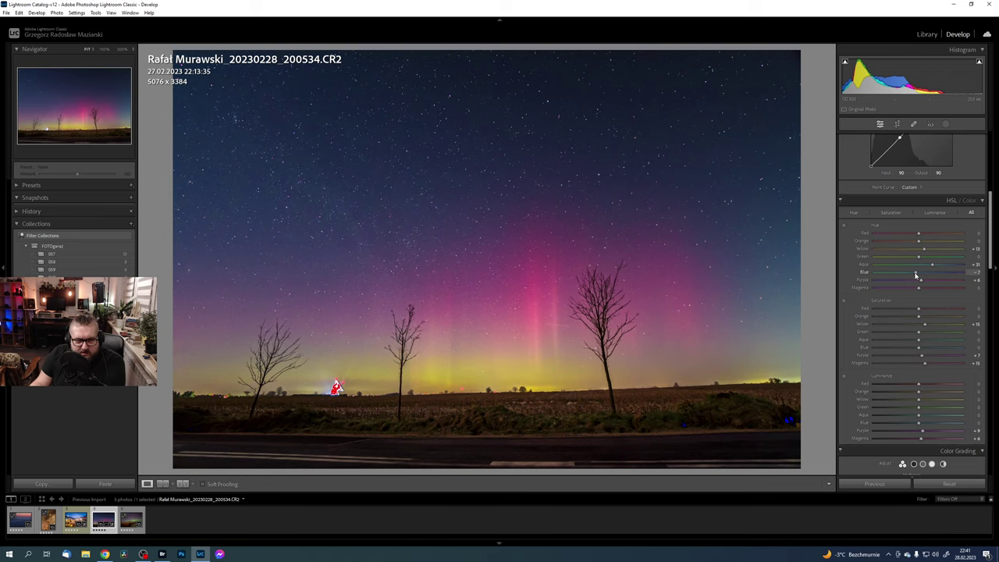
{"action": "left_click_drag", "start_coordinate": [916, 275], "coordinate": [915, 275]}
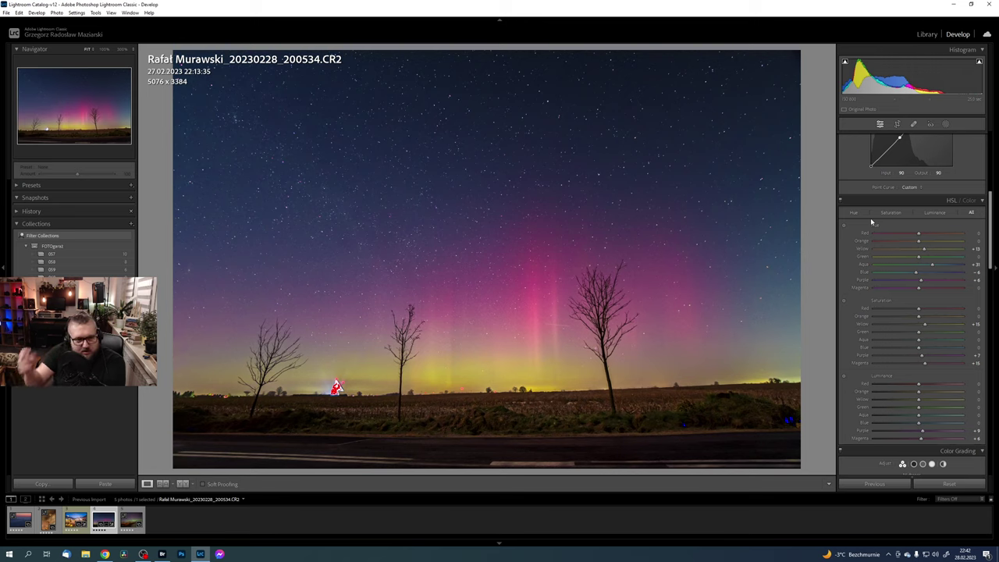
Step: Create a new Select Sky mask intersected with a Luminance Range
{"action": "scroll", "coordinate": [905, 235], "scroll_direction": "up", "scroll_amount": 3}
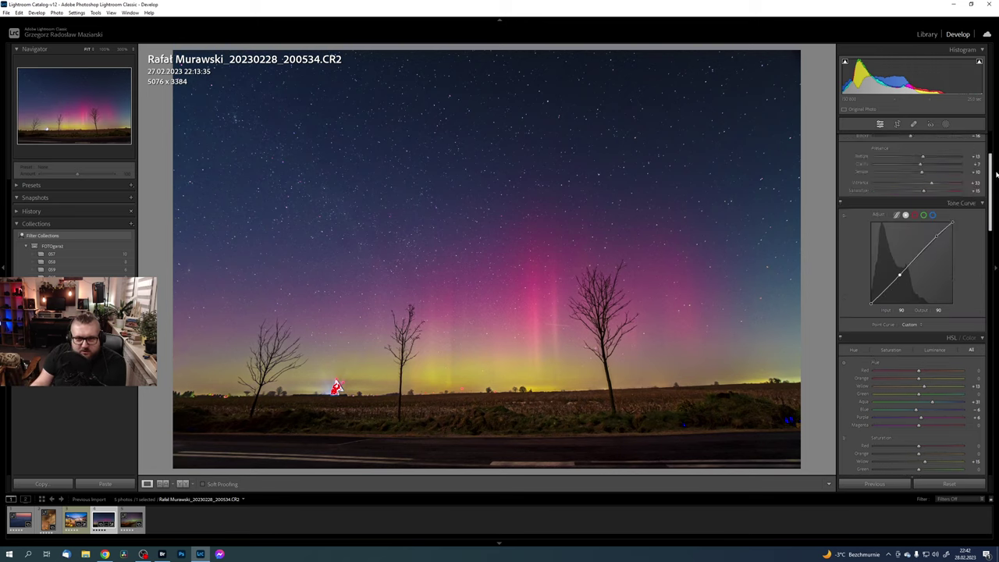
{"action": "scroll", "coordinate": [913, 195], "scroll_direction": "up", "scroll_amount": 5}
{"action": "left_click", "coordinate": [945, 123]}
{"action": "left_click", "coordinate": [765, 60]}
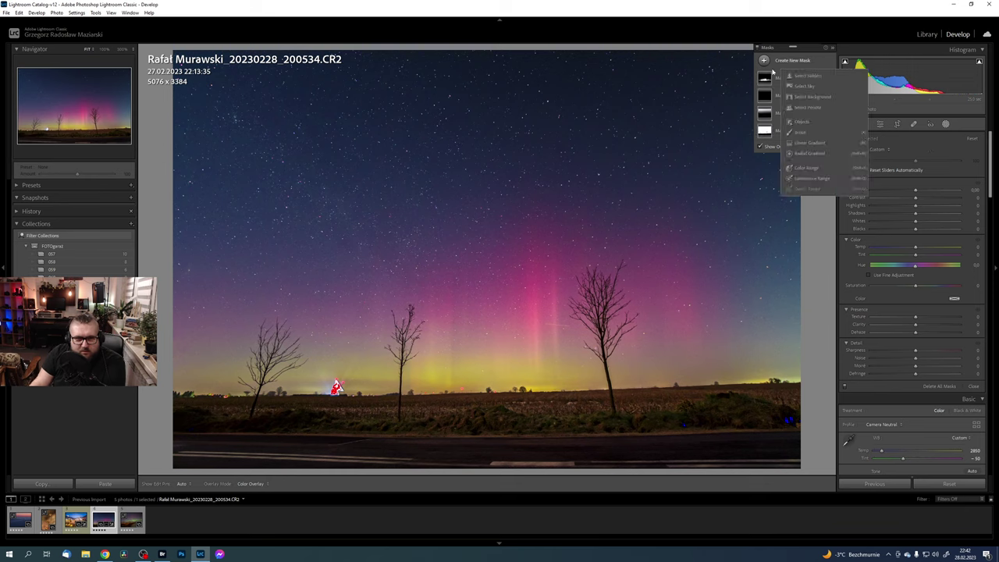
{"action": "left_click", "coordinate": [808, 87]}
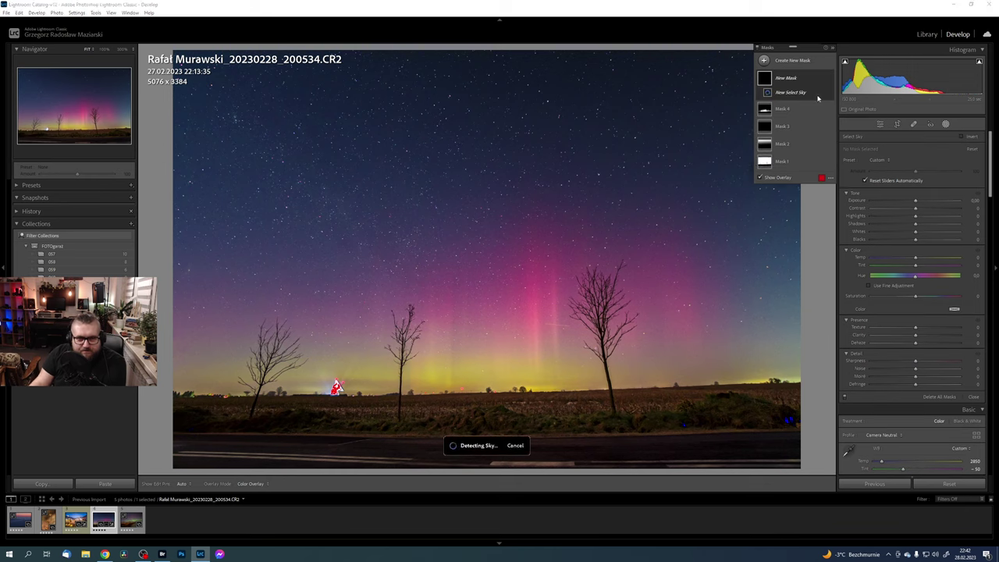
{"action": "left_click", "coordinate": [822, 80]}
{"action": "mouse_move", "coordinate": [856, 114]}
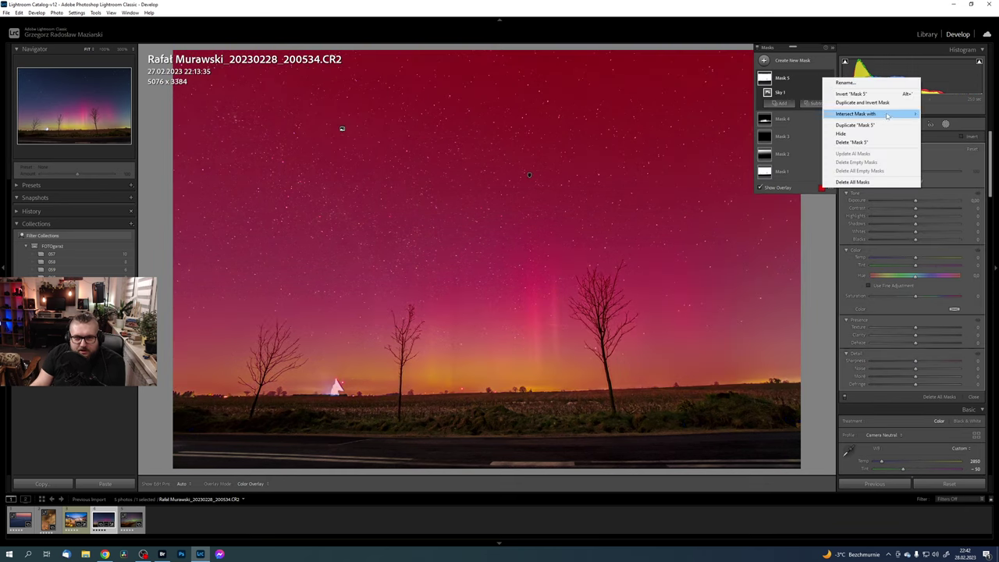
{"action": "left_click", "coordinate": [950, 197]}
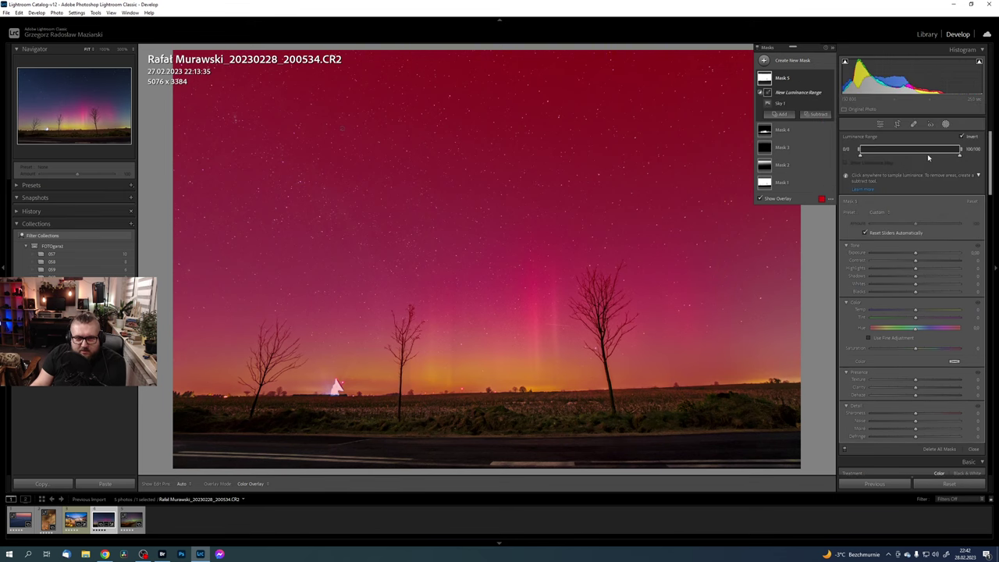
Step: Narrow the luminance range and give the sky mask Tint -7 and Shadows +11
{"action": "left_click_drag", "start_coordinate": [961, 150], "coordinate": [935, 160]}
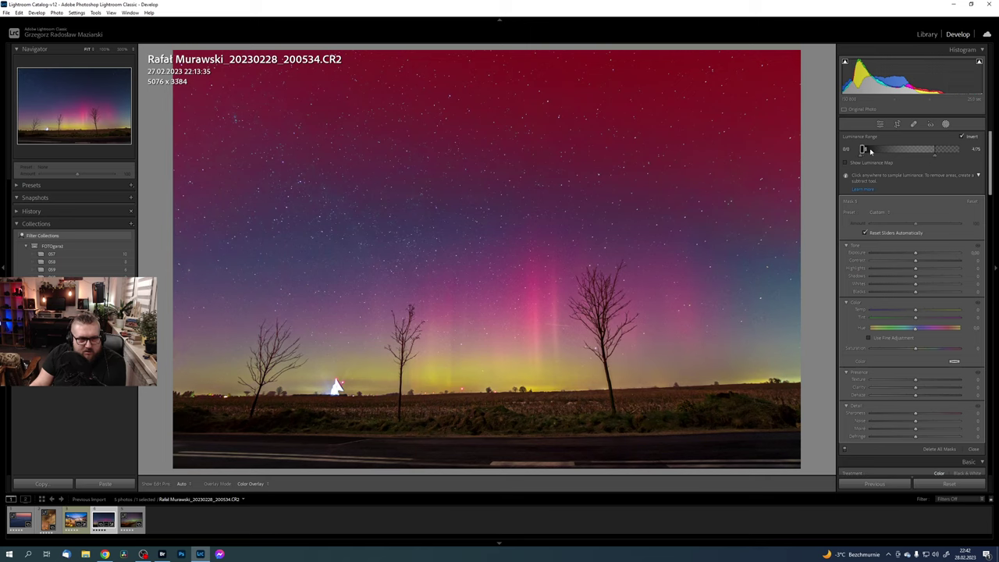
{"action": "mouse_move", "coordinate": [862, 154]}
{"action": "left_mouse_down"}
{"action": "mouse_move", "coordinate": [926, 156]}
{"action": "mouse_move", "coordinate": [862, 154]}
{"action": "left_mouse_up"}
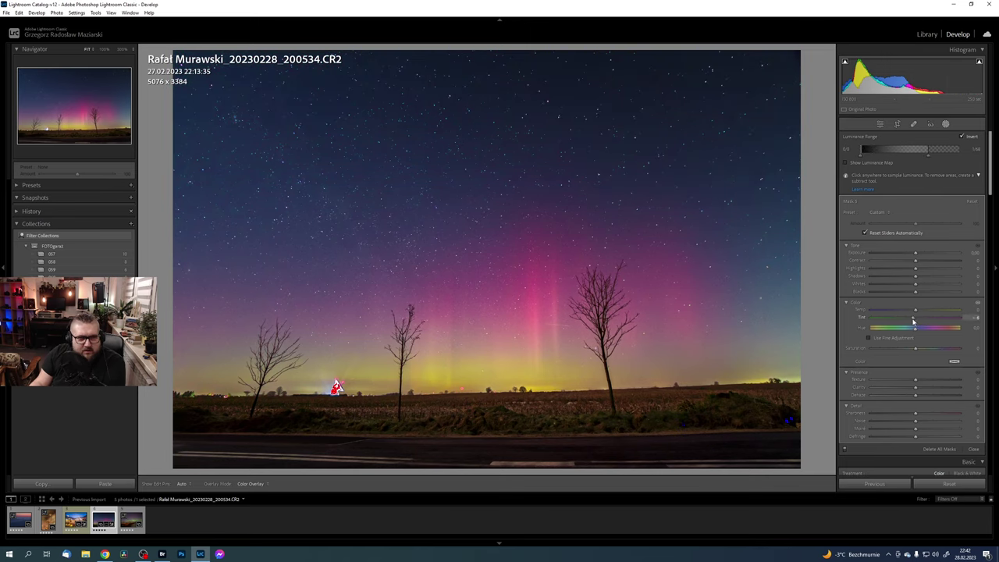
{"action": "left_click_drag", "start_coordinate": [914, 323], "coordinate": [914, 322]}
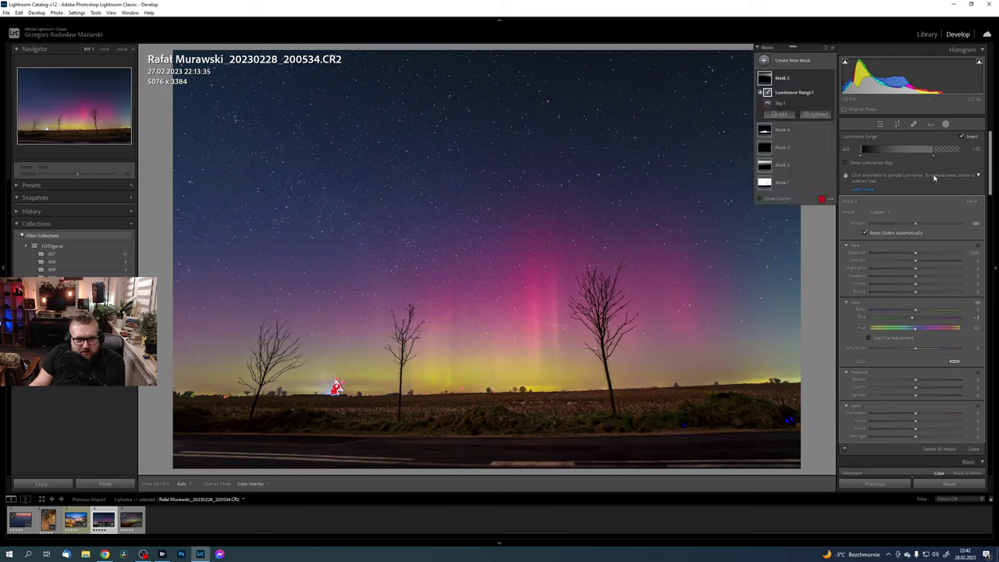
{"action": "left_click", "coordinate": [913, 320]}
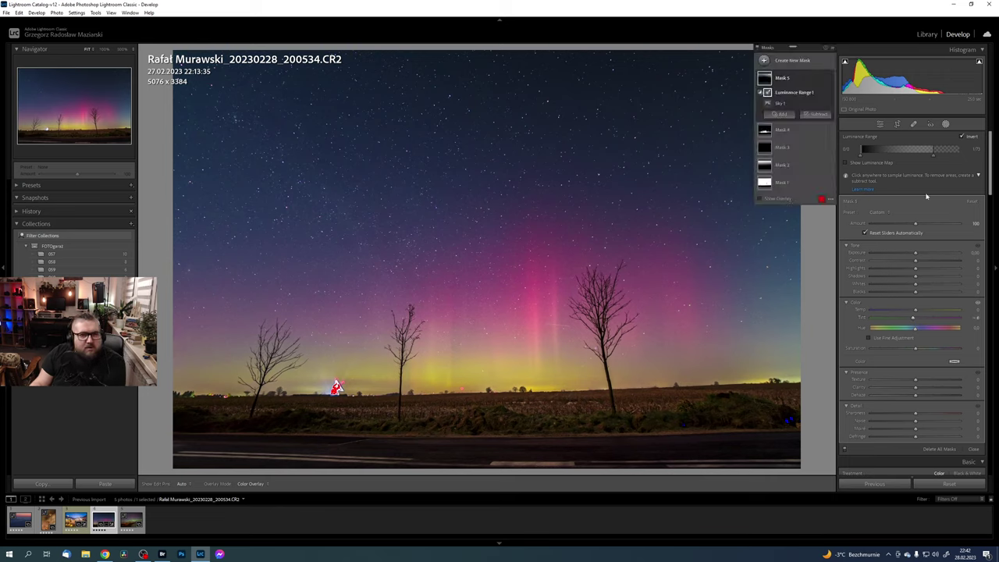
{"action": "left_click_drag", "start_coordinate": [917, 279], "coordinate": [921, 279]}
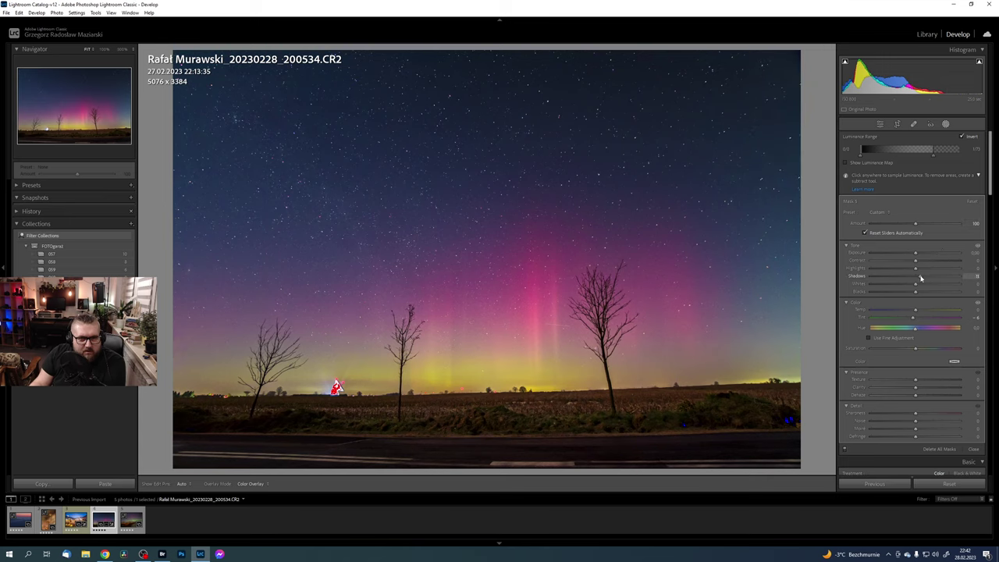
{"action": "left_click", "coordinate": [946, 124]}
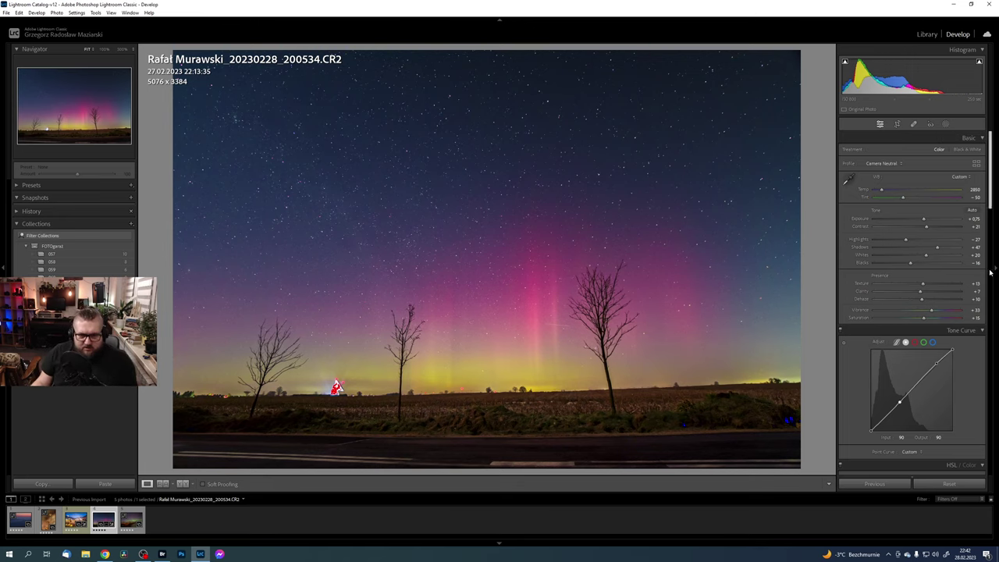
Step: Hide the side panel and show Before/After side by side, checking the sky at 100%
{"action": "key", "text": "F8"}
{"action": "left_click", "coordinate": [182, 484]}
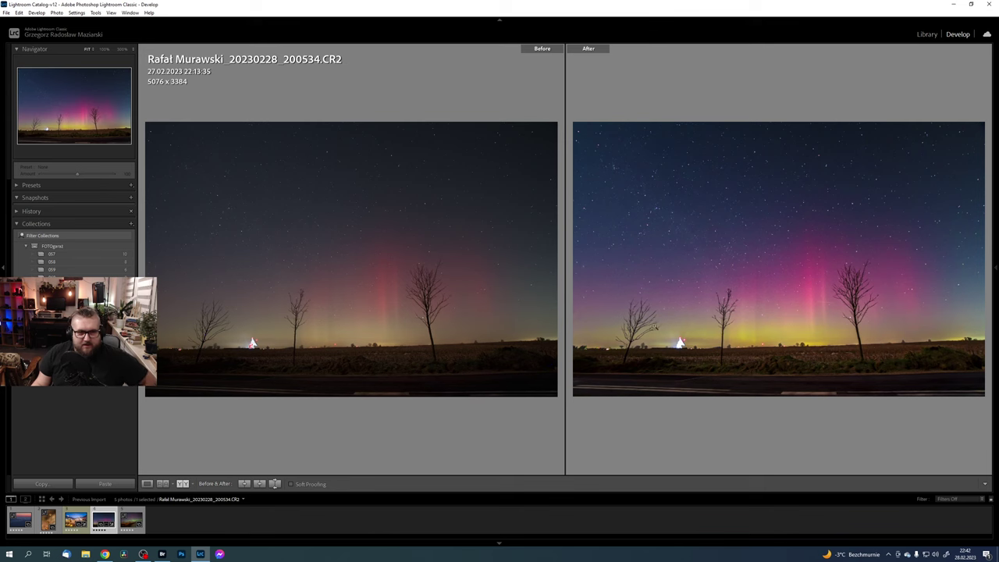
{"action": "left_click", "coordinate": [819, 262]}
{"action": "left_click_drag", "start_coordinate": [819, 262], "coordinate": [724, 303]}
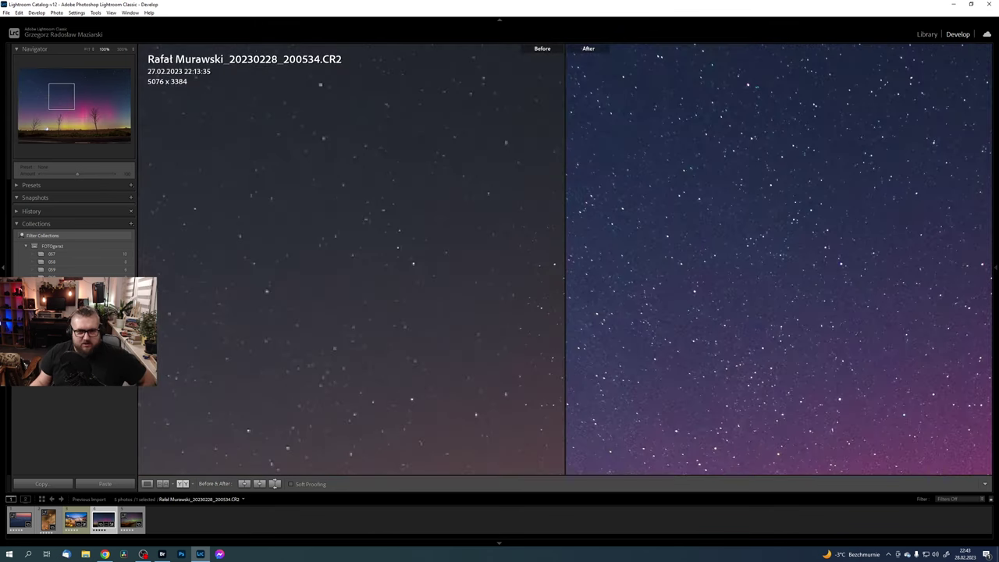
{"action": "left_click", "coordinate": [735, 314]}
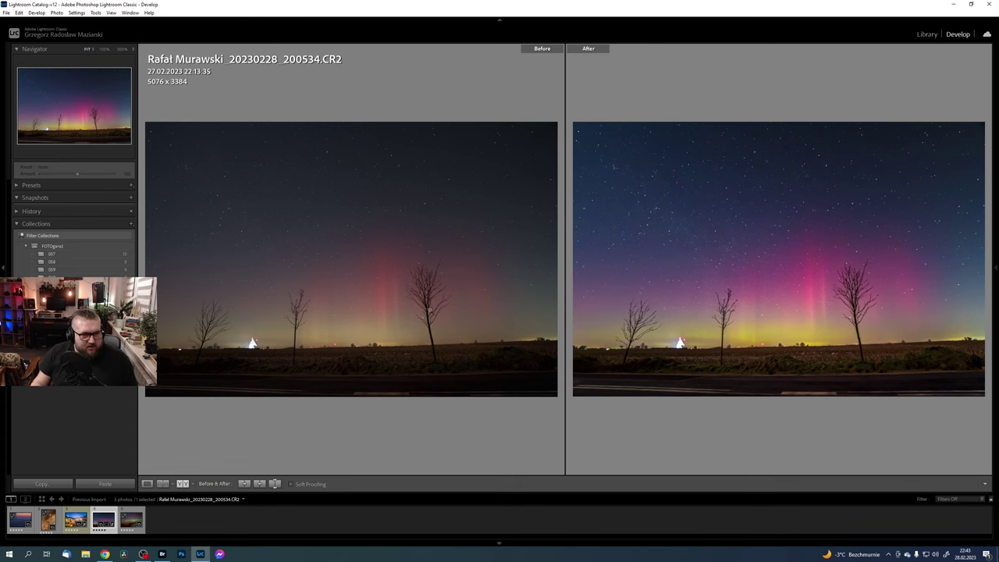
Step: Inspect the trees, telescope dish and starfield at 100% in both views
{"action": "left_click", "coordinate": [765, 311]}
{"action": "mouse_move", "coordinate": [517, 306]}
{"action": "left_mouse_down"}
{"action": "mouse_move", "coordinate": [656, 306]}
{"action": "mouse_move", "coordinate": [729, 327]}
{"action": "left_mouse_up"}
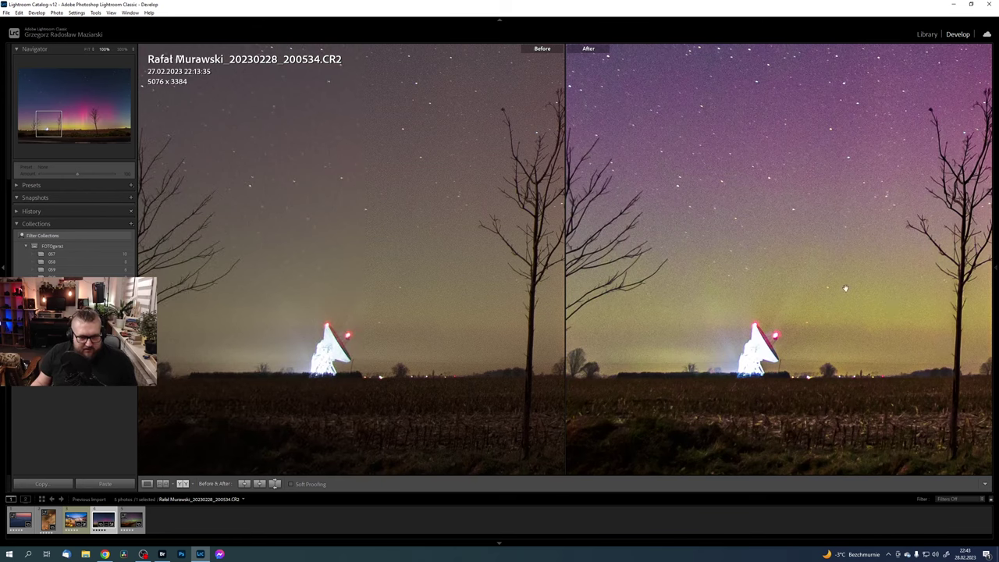
{"action": "mouse_move", "coordinate": [846, 289]}
{"action": "left_mouse_down"}
{"action": "mouse_move", "coordinate": [952, 300]}
{"action": "mouse_move", "coordinate": [800, 199]}
{"action": "mouse_move", "coordinate": [768, 291]}
{"action": "left_mouse_up"}
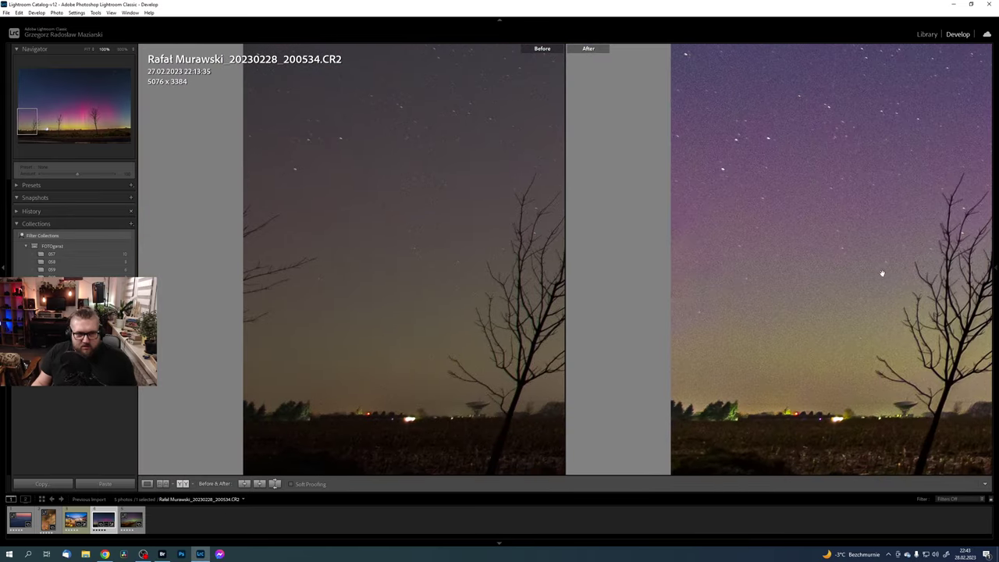
{"action": "left_click_drag", "start_coordinate": [882, 273], "coordinate": [708, 273]}
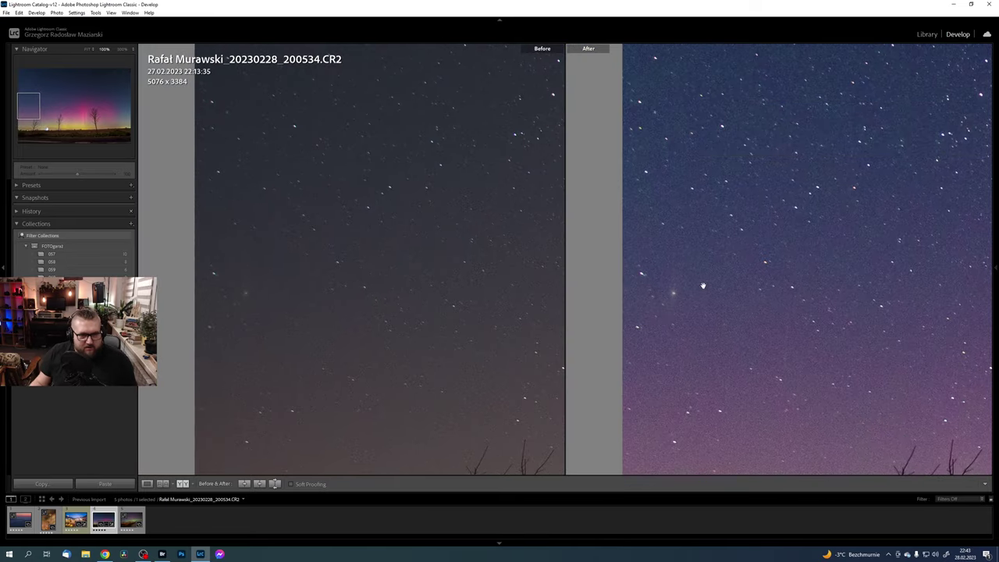
{"action": "mouse_move", "coordinate": [702, 286]}
{"action": "left_mouse_down"}
{"action": "mouse_move", "coordinate": [893, 294]}
{"action": "mouse_move", "coordinate": [754, 246]}
{"action": "left_mouse_up"}
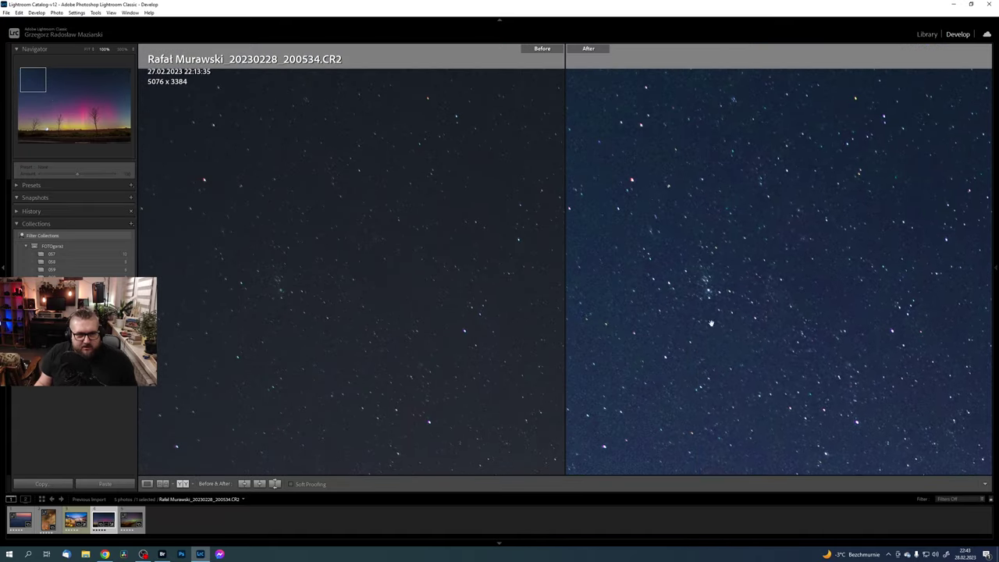
{"action": "left_click_drag", "start_coordinate": [712, 351], "coordinate": [654, 235]}
{"action": "left_click_drag", "start_coordinate": [919, 307], "coordinate": [755, 288]}
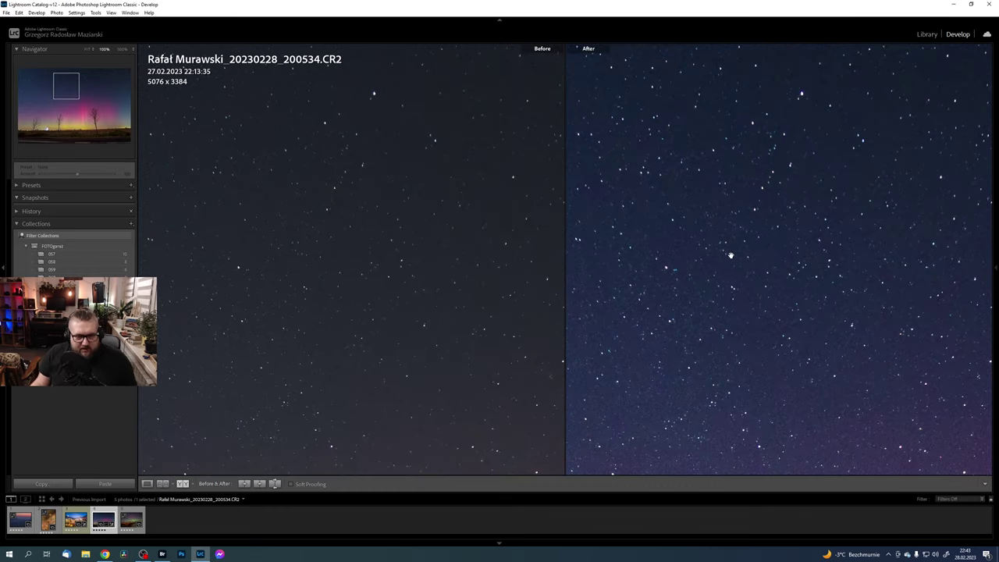
{"action": "mouse_move", "coordinate": [884, 262]}
{"action": "left_mouse_down"}
{"action": "mouse_move", "coordinate": [703, 225]}
{"action": "mouse_move", "coordinate": [747, 281]}
{"action": "mouse_move", "coordinate": [809, 202]}
{"action": "left_mouse_up"}
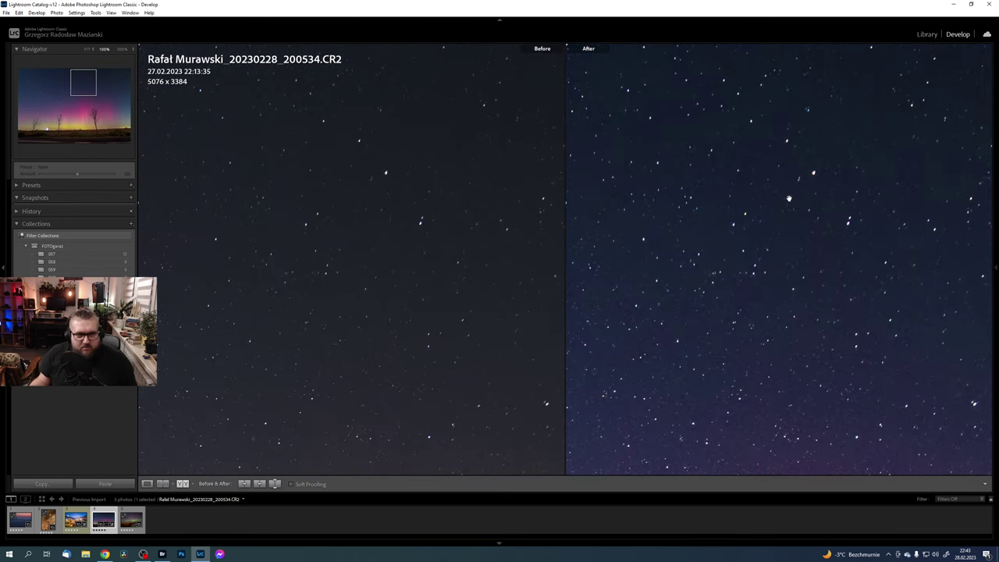
{"action": "left_click_drag", "start_coordinate": [779, 365], "coordinate": [800, 352]}
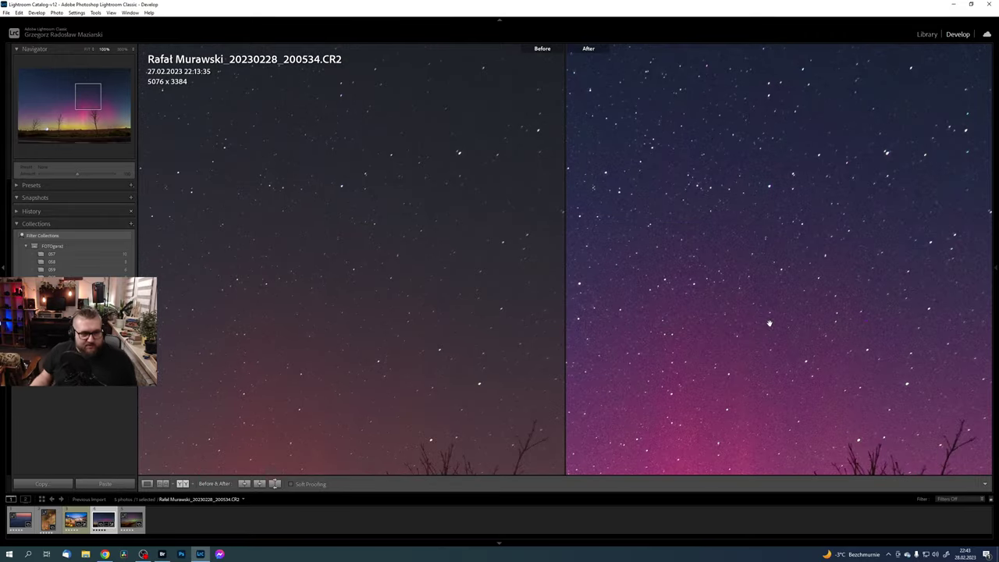
Step: Check the yellow horizon glow up close, then return to viewing only the edited photo
{"action": "scroll", "coordinate": [781, 352], "scroll_direction": "down", "scroll_amount": 2}
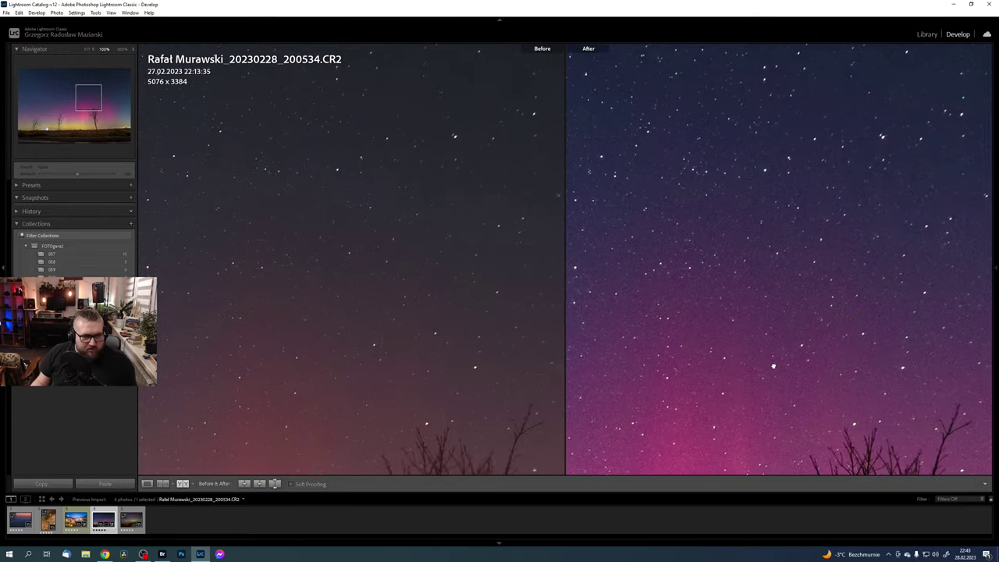
{"action": "scroll", "coordinate": [759, 347], "scroll_direction": "down", "scroll_amount": 1}
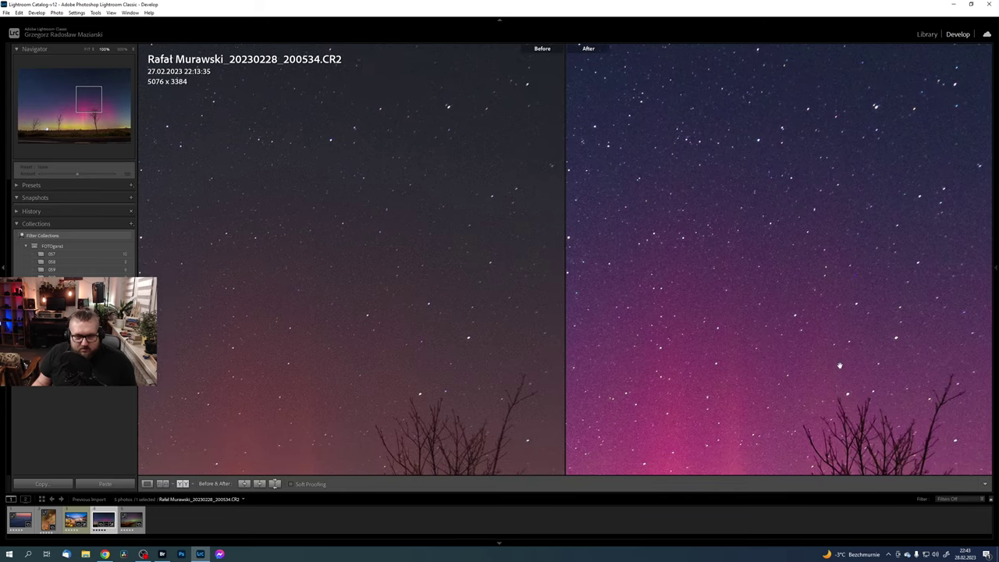
{"action": "scroll", "coordinate": [840, 366], "scroll_direction": "down", "scroll_amount": 3}
{"action": "left_click_drag", "start_coordinate": [840, 365], "coordinate": [902, 265]}
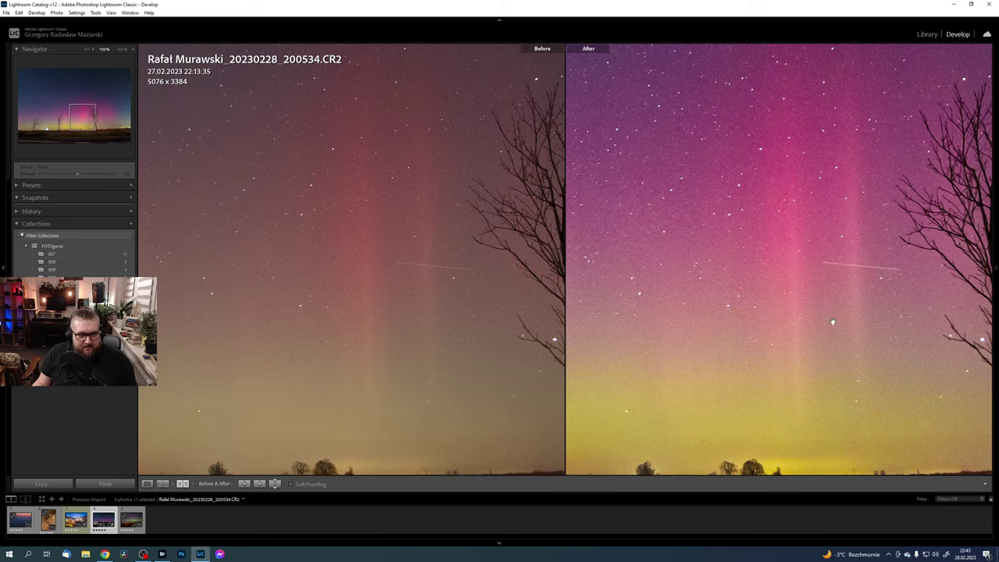
{"action": "left_click_drag", "start_coordinate": [833, 322], "coordinate": [630, 320]}
{"action": "left_click", "coordinate": [733, 309]}
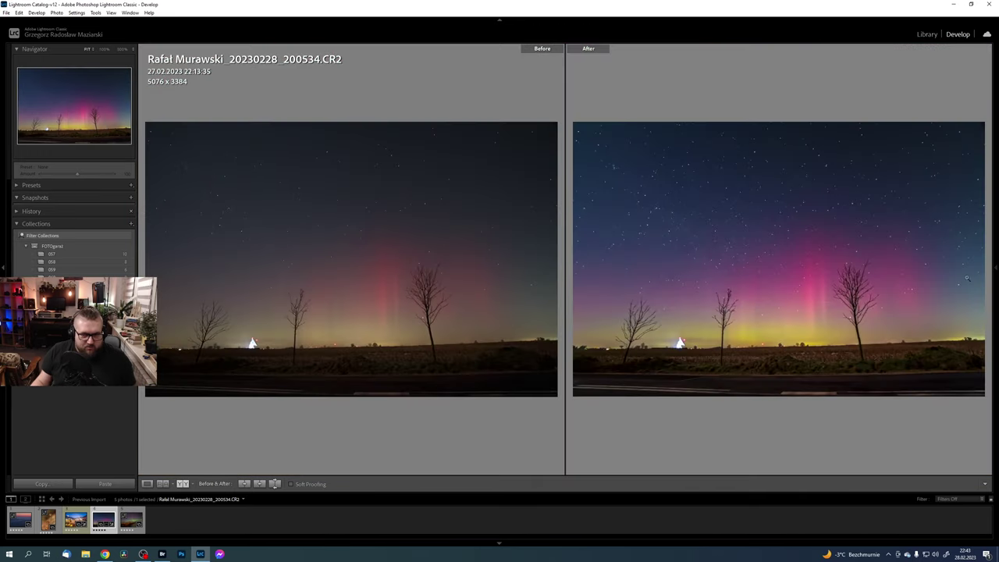
{"action": "left_click", "coordinate": [996, 266]}
Step: Give the current photo a yellow label and open the pier photo Lubek_20230228_214038.NEF
{"action": "left_click", "coordinate": [148, 484]}
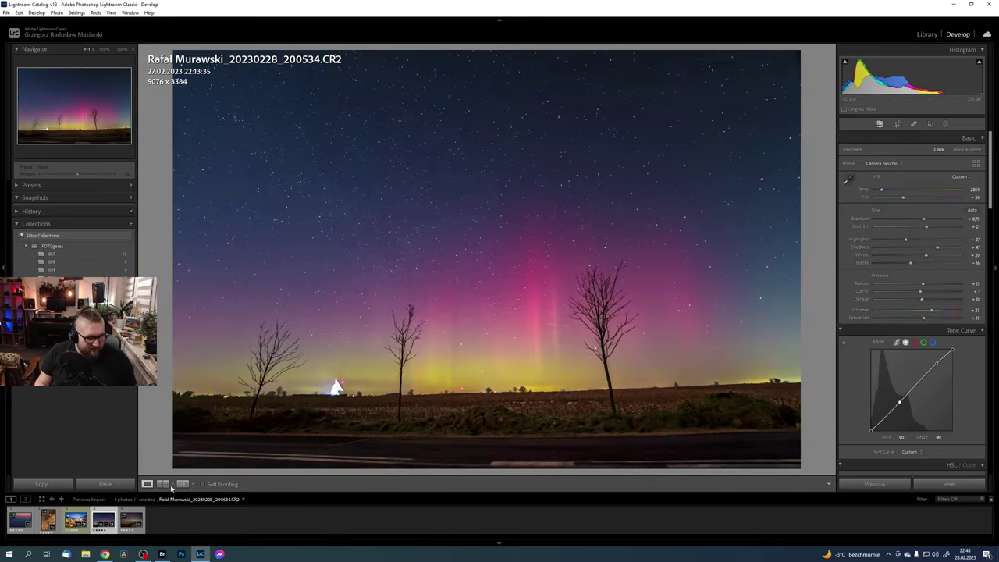
{"action": "key", "text": "7"}
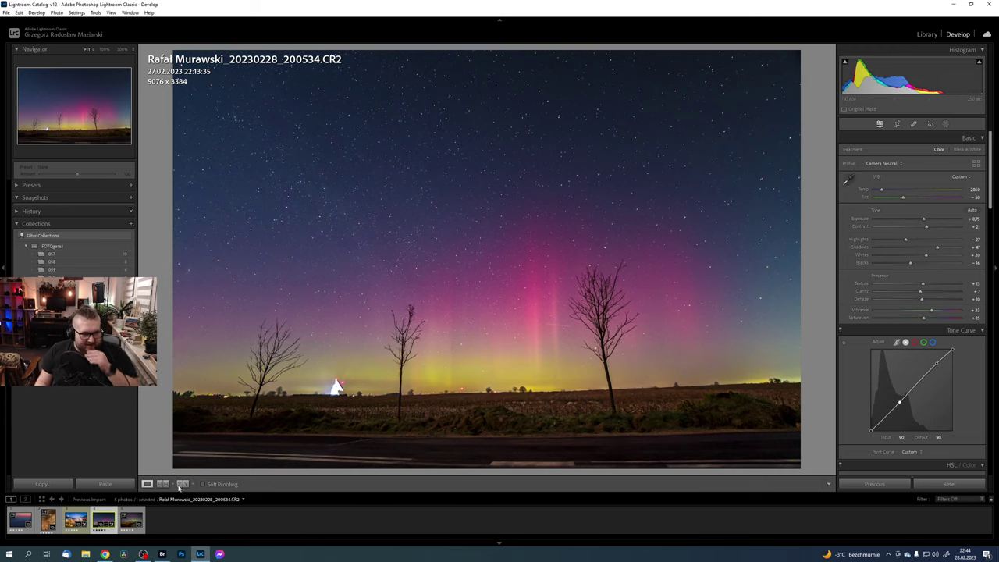
{"action": "left_click", "coordinate": [131, 520]}
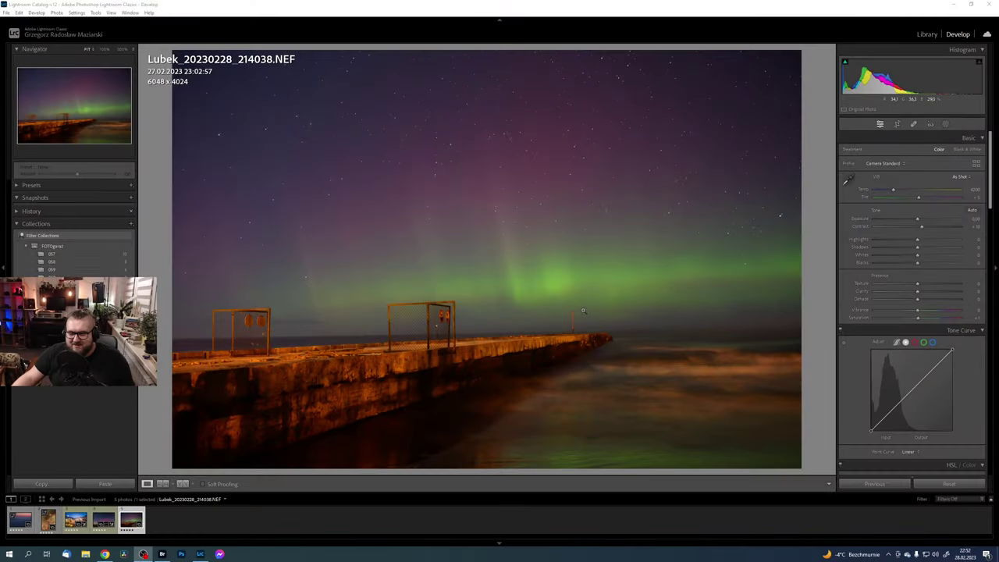
Step: Inspect the pier, red pole and aurora sky at 100%
{"action": "left_click", "coordinate": [592, 311]}
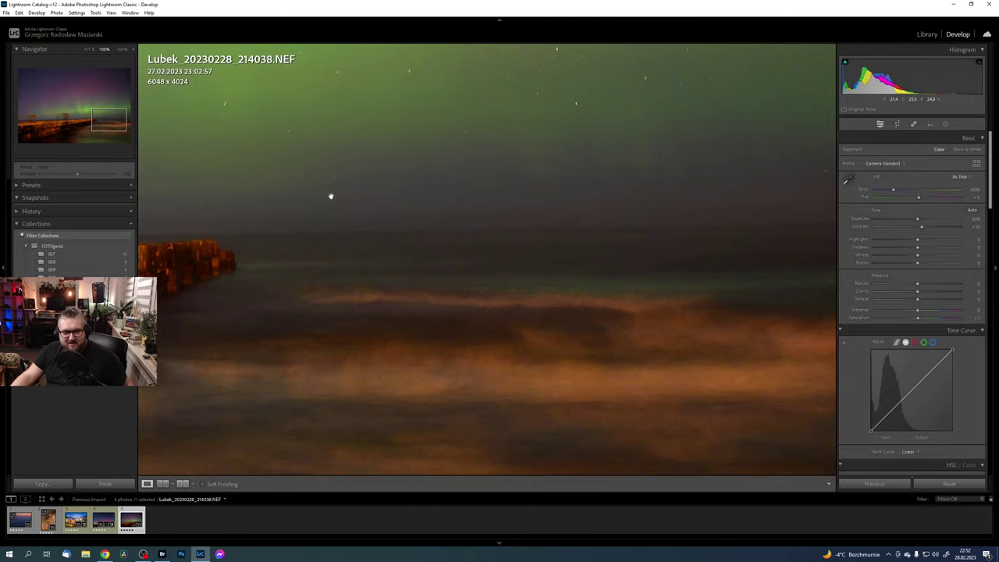
{"action": "left_click_drag", "start_coordinate": [321, 216], "coordinate": [504, 296]}
{"action": "left_click_drag", "start_coordinate": [332, 257], "coordinate": [590, 285]}
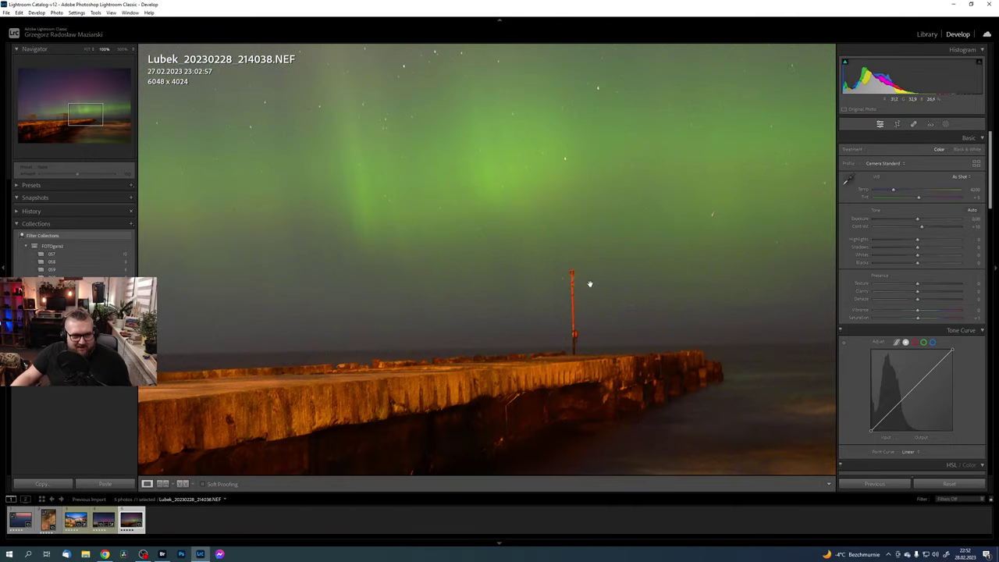
{"action": "left_click", "coordinate": [589, 284]}
{"action": "left_click", "coordinate": [537, 283]}
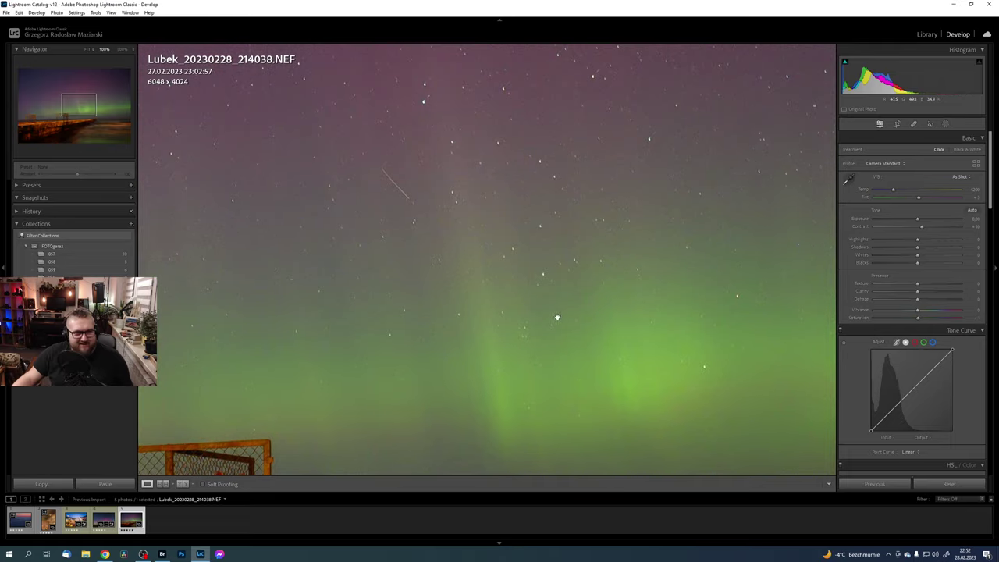
{"action": "left_click_drag", "start_coordinate": [534, 270], "coordinate": [607, 315]}
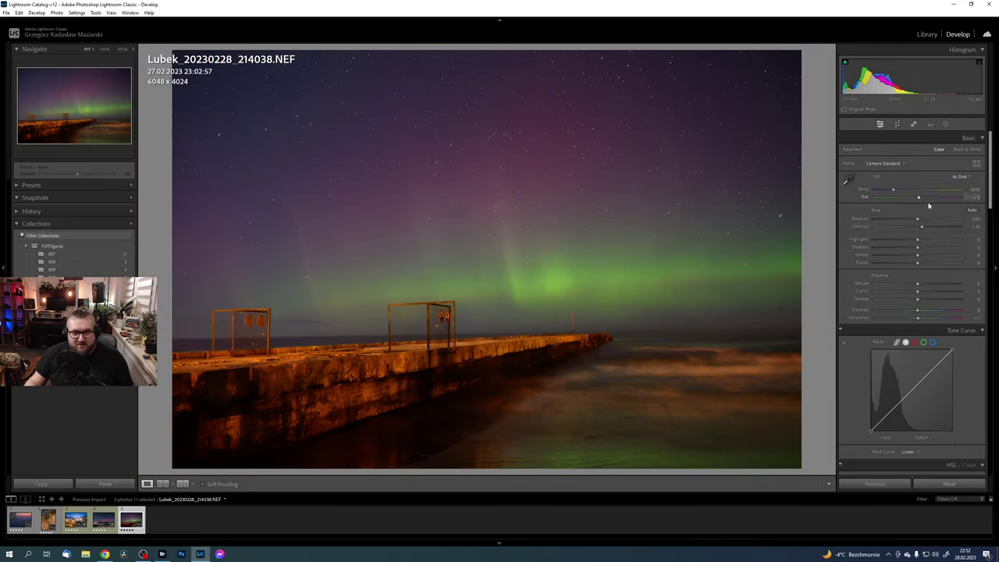
Step: Set Exposure to about +0.93 and Contrast to +16
{"action": "left_click_drag", "start_coordinate": [919, 221], "coordinate": [925, 221]}
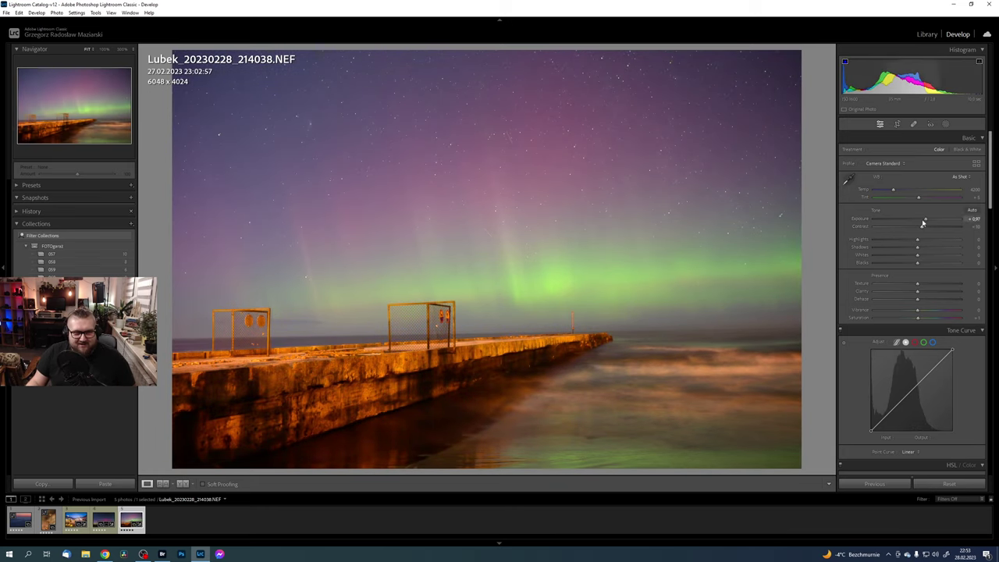
{"action": "left_click_drag", "start_coordinate": [925, 222], "coordinate": [928, 222]}
{"action": "left_click", "coordinate": [645, 161]}
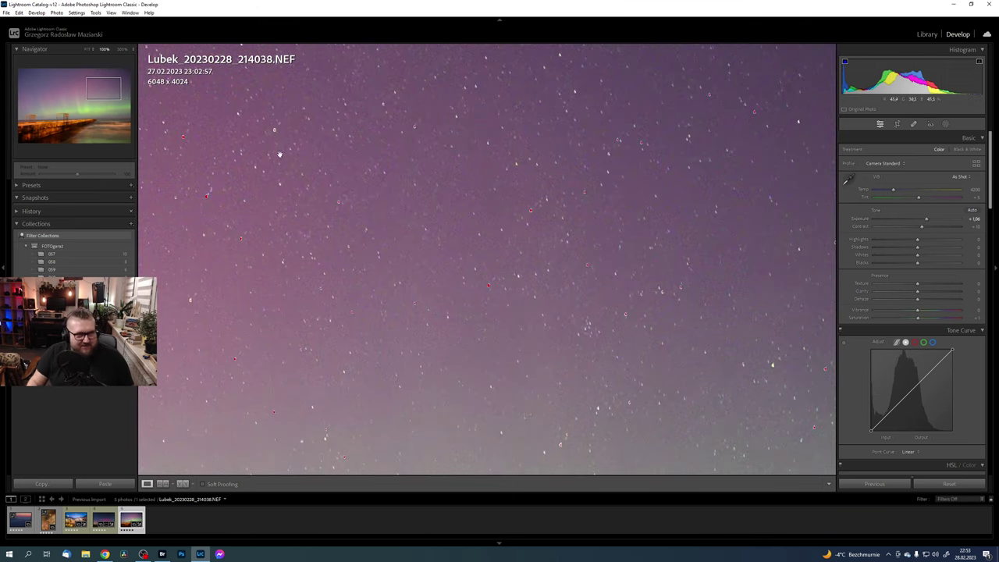
{"action": "left_click", "coordinate": [87, 49]}
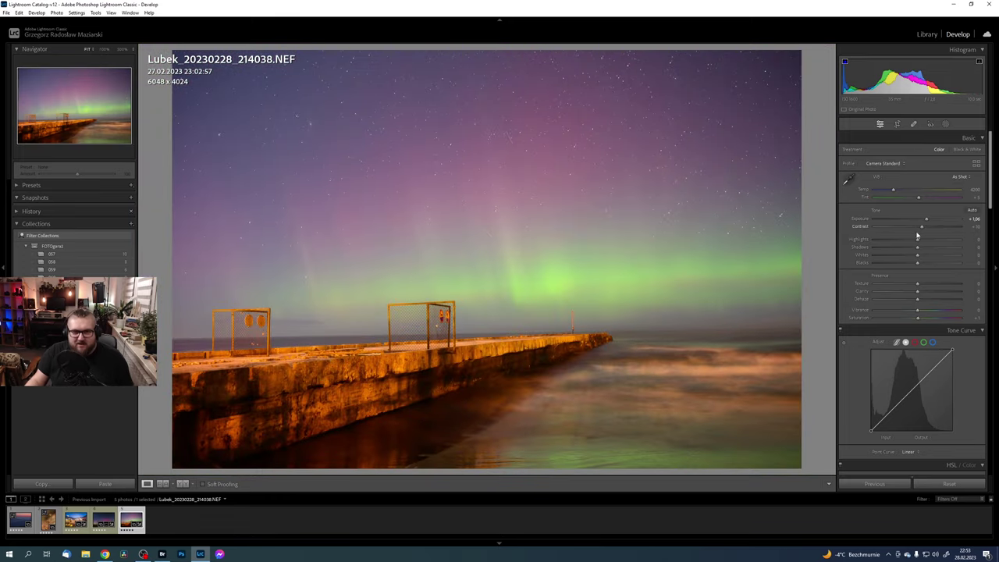
{"action": "left_click_drag", "start_coordinate": [927, 221], "coordinate": [925, 229]}
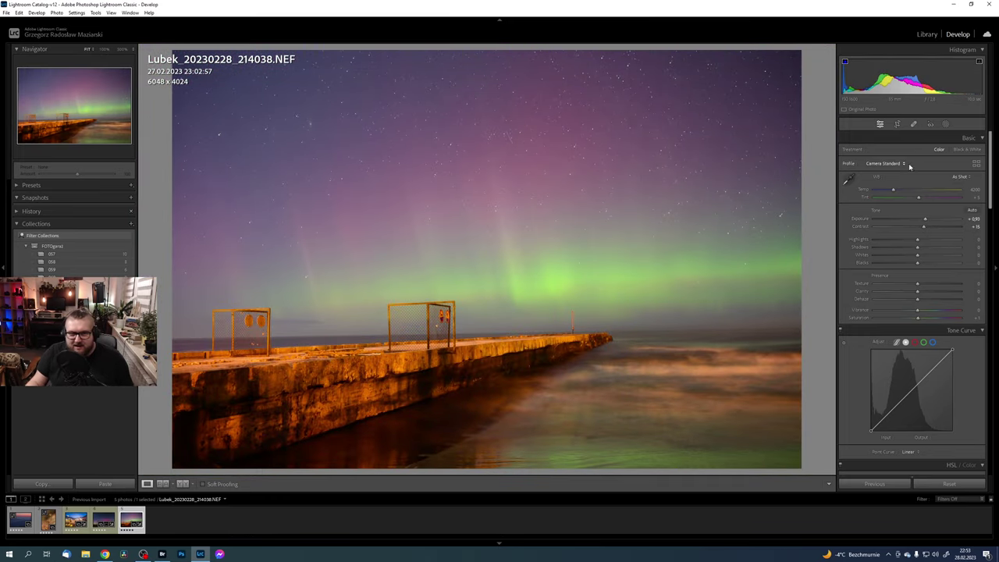
Step: Apply Camera Neutral profile, lower Exposure to about +0.70, and reset Blacks to 0
{"action": "left_click", "coordinate": [977, 165]}
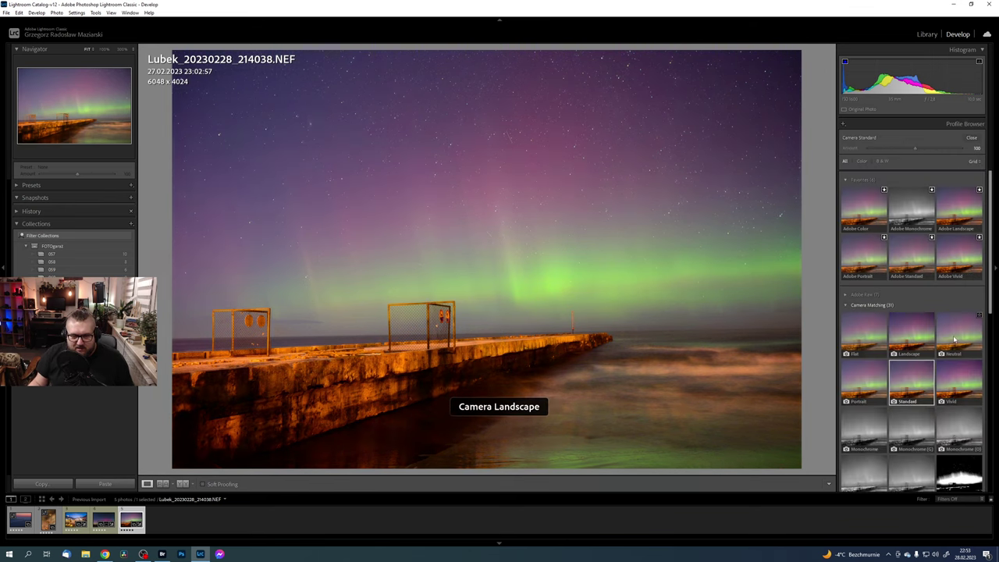
{"action": "left_click", "coordinate": [954, 337]}
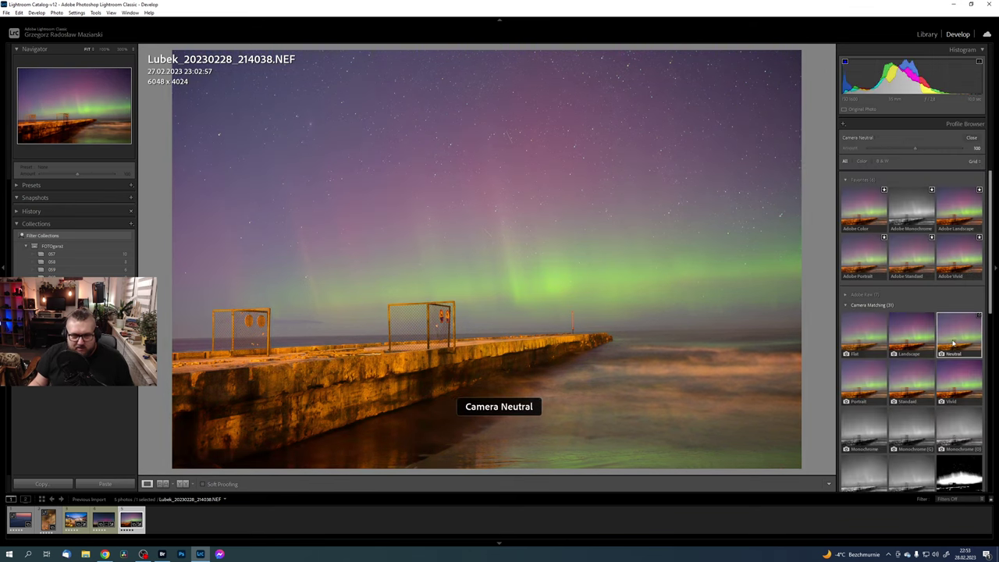
{"action": "left_click", "coordinate": [973, 138]}
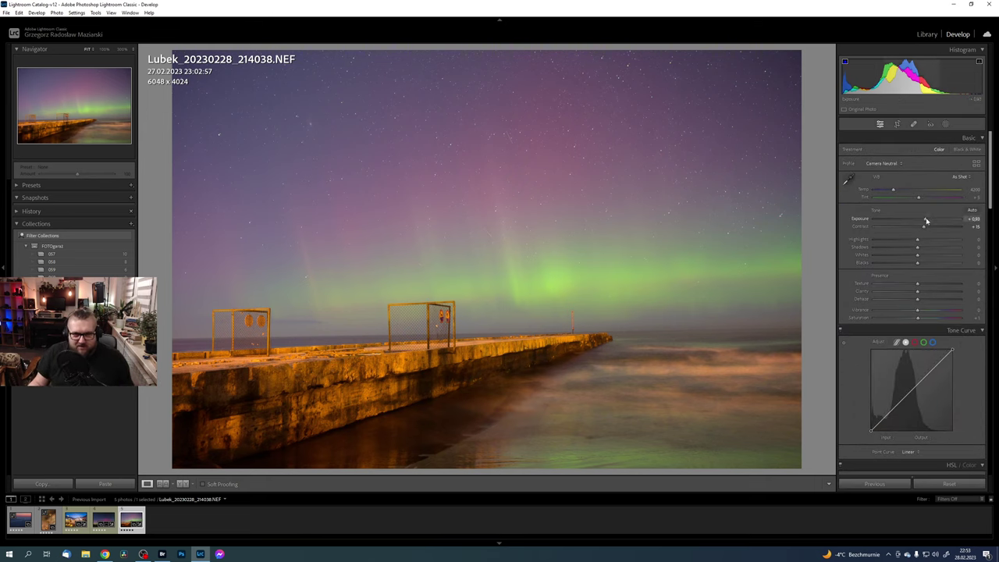
{"action": "mouse_move", "coordinate": [927, 219]}
{"action": "left_mouse_down"}
{"action": "mouse_move", "coordinate": [892, 241]}
{"action": "mouse_move", "coordinate": [939, 249]}
{"action": "mouse_move", "coordinate": [899, 263]}
{"action": "left_mouse_up"}
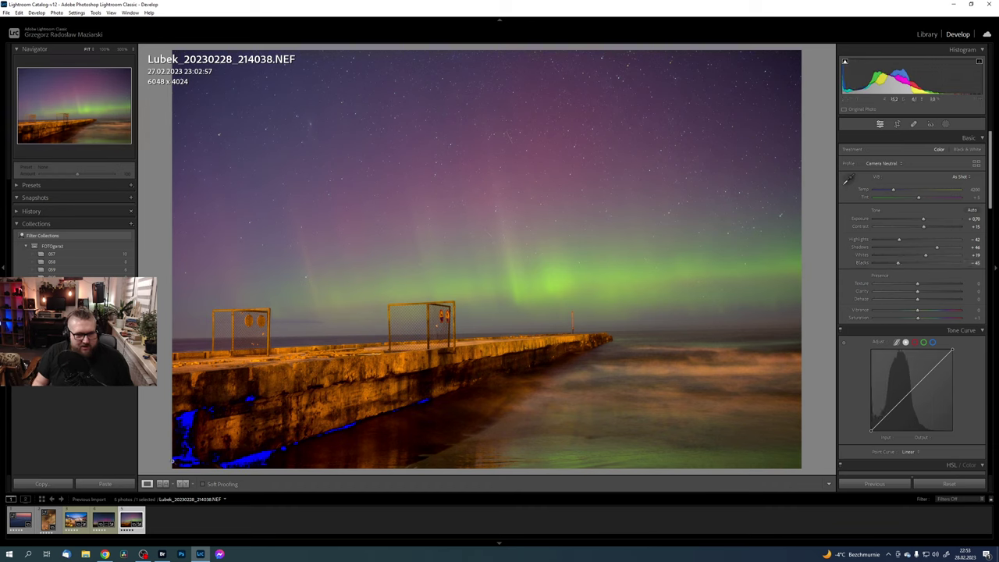
{"action": "double_click", "coordinate": [862, 264]}
Step: Enable profile lens corrections with Auto setup for the Nikon lens, distortion at 100
{"action": "scroll", "coordinate": [972, 373], "scroll_direction": "down", "scroll_amount": 15}
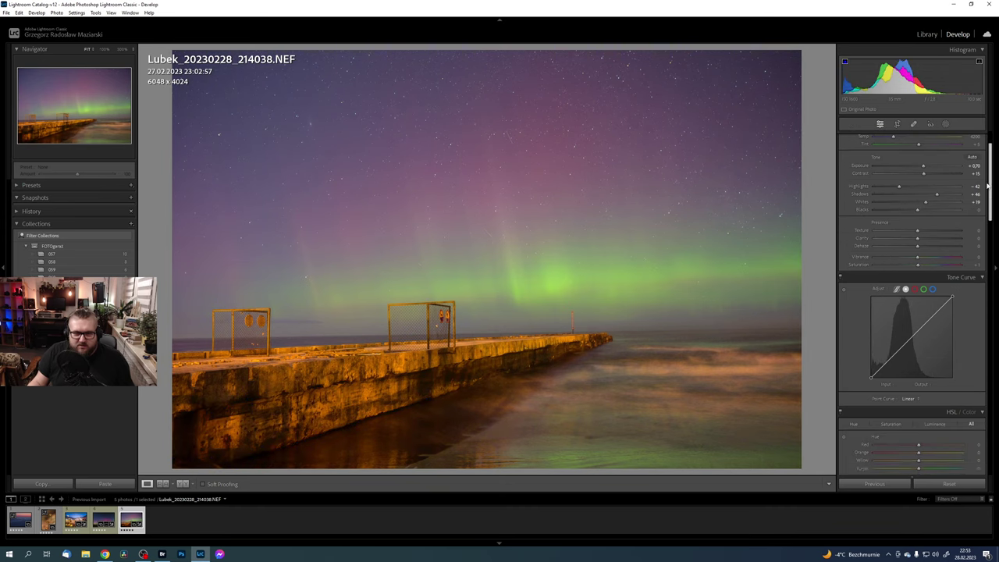
{"action": "scroll", "coordinate": [972, 374], "scroll_direction": "down", "scroll_amount": 5}
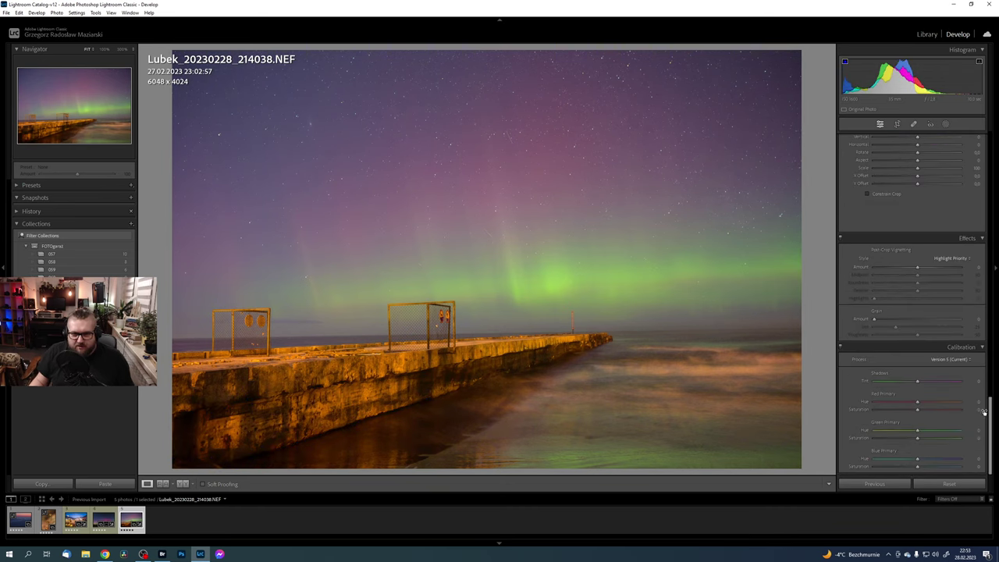
{"action": "left_click_drag", "start_coordinate": [989, 411], "coordinate": [989, 343]}
{"action": "left_click", "coordinate": [901, 258]}
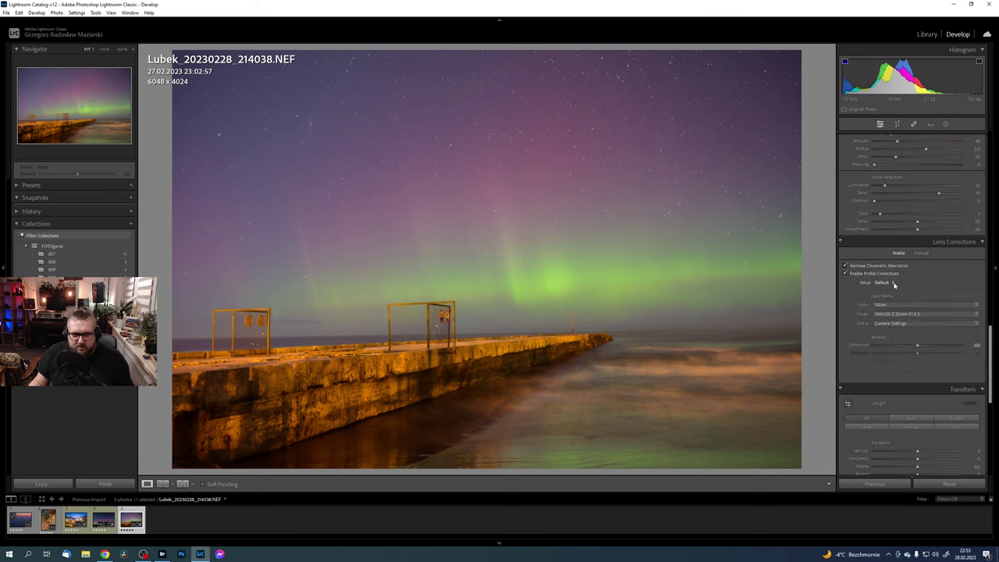
{"action": "left_click", "coordinate": [882, 283]}
{"action": "left_click", "coordinate": [913, 302]}
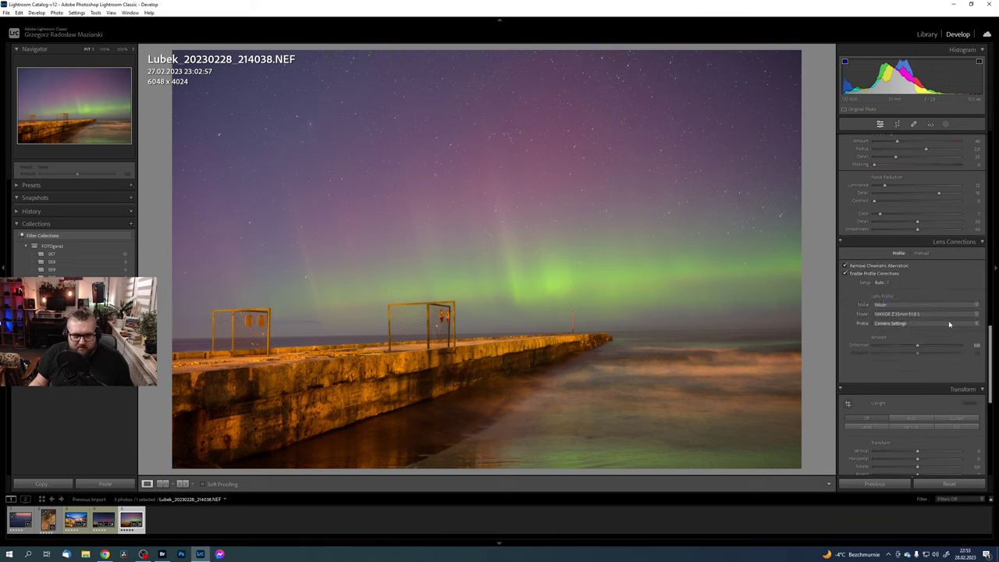
{"action": "left_click_drag", "start_coordinate": [915, 344], "coordinate": [919, 346]}
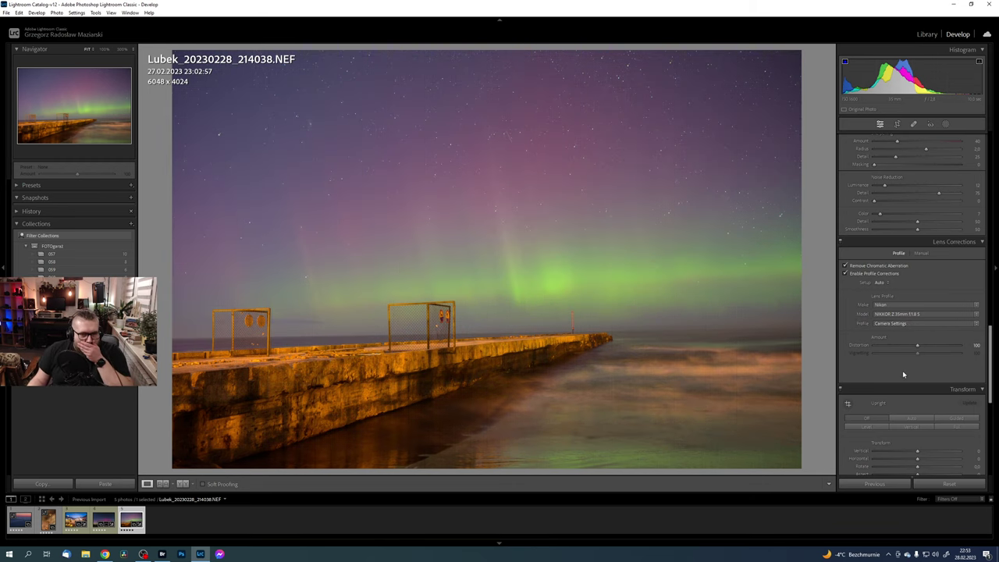
{"action": "left_click", "coordinate": [917, 347]}
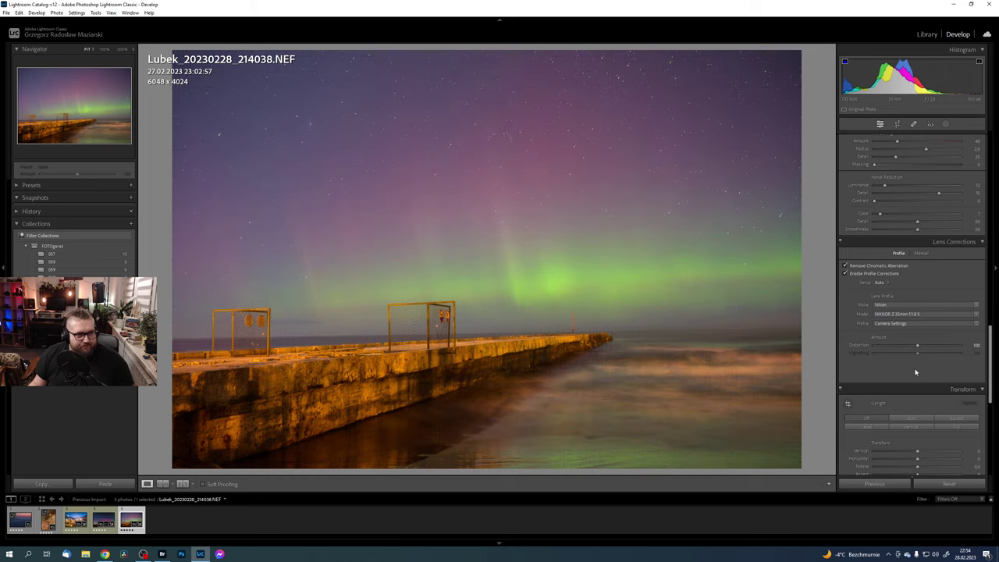
{"action": "left_click", "coordinate": [917, 346]}
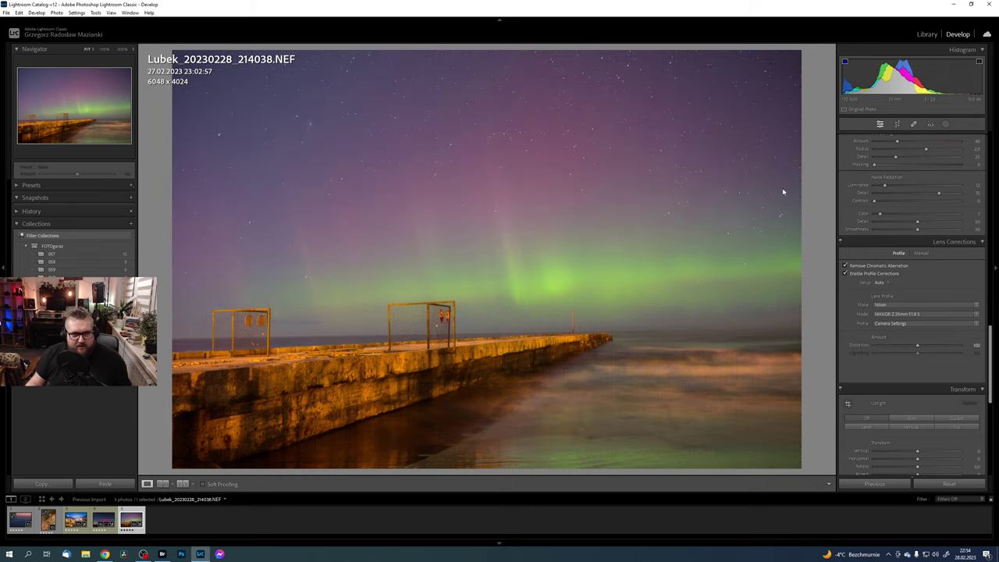
{"action": "left_click", "coordinate": [918, 346]}
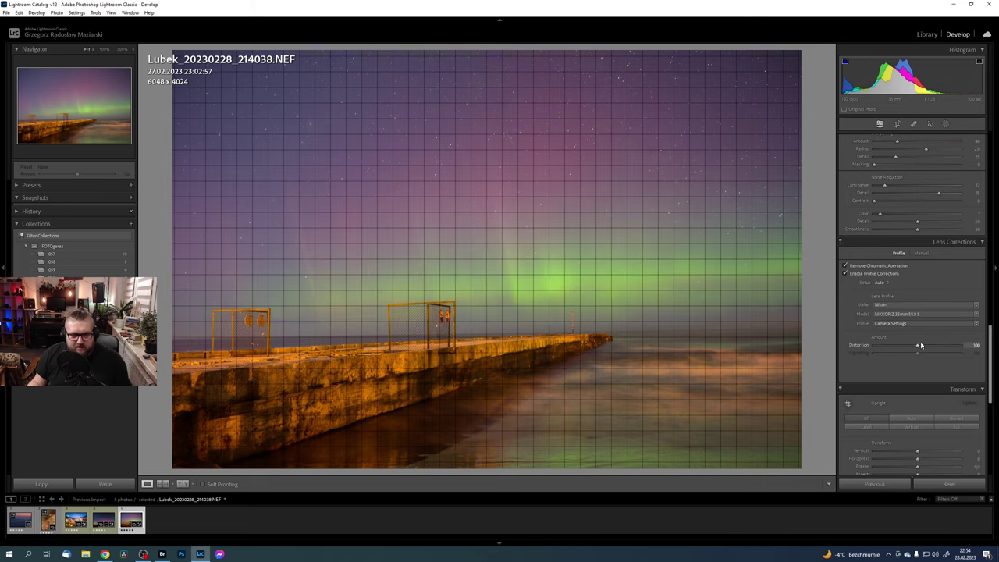
{"action": "left_click", "coordinate": [921, 254]}
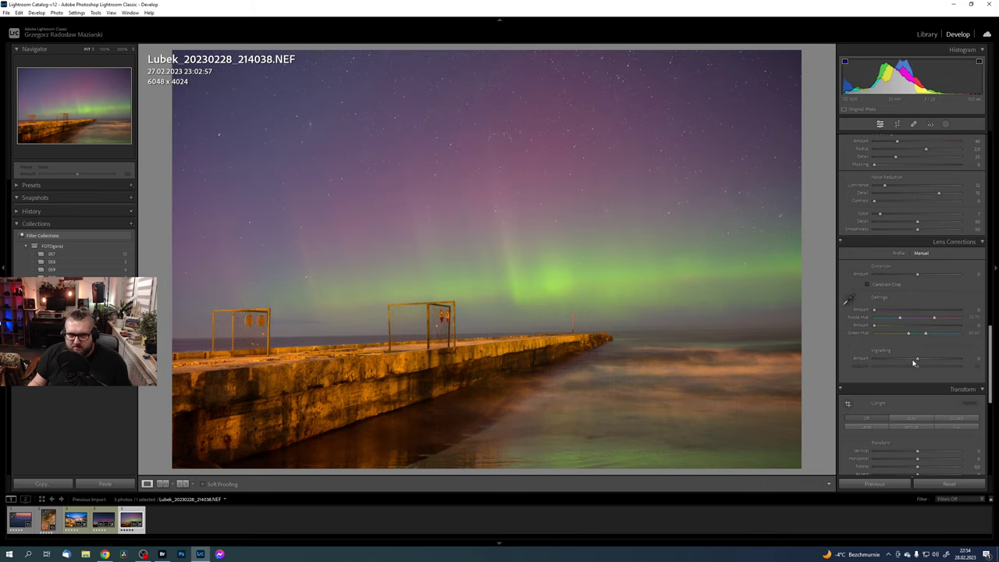
Step: Try manual vignetting Amount between about +19 and +24
{"action": "left_click_drag", "start_coordinate": [919, 361], "coordinate": [930, 362]}
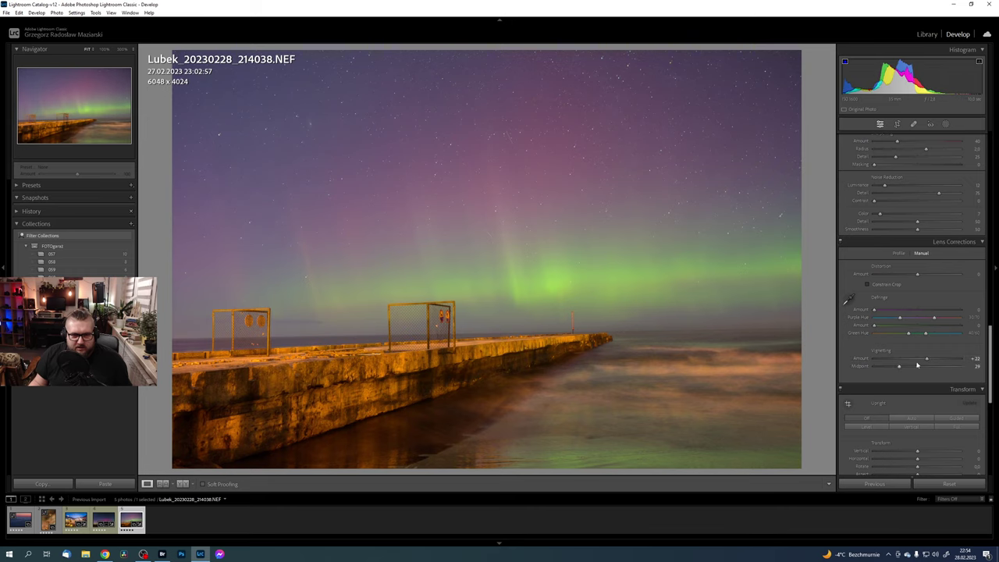
{"action": "left_click_drag", "start_coordinate": [928, 360], "coordinate": [926, 361]}
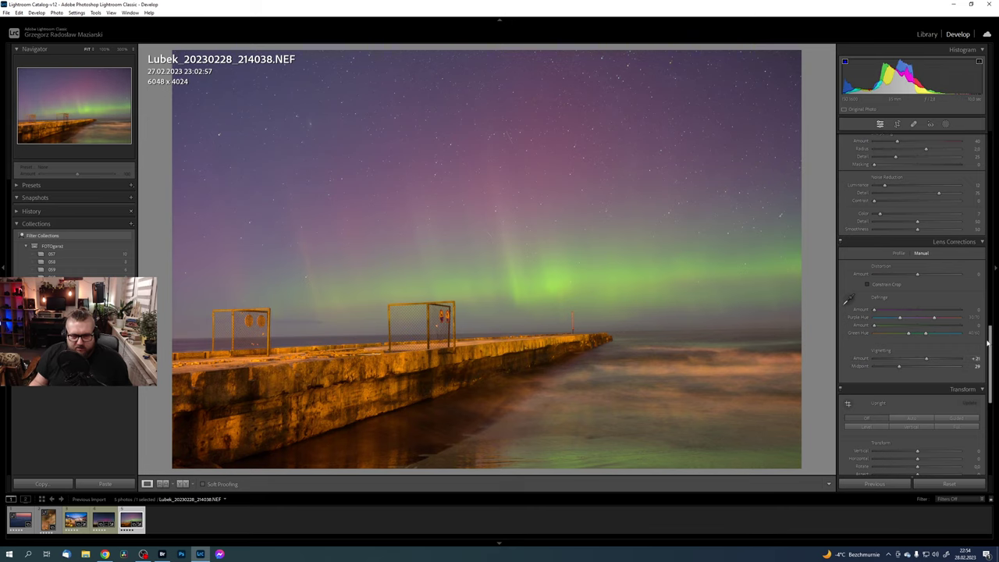
{"action": "left_click_drag", "start_coordinate": [991, 359], "coordinate": [990, 135]}
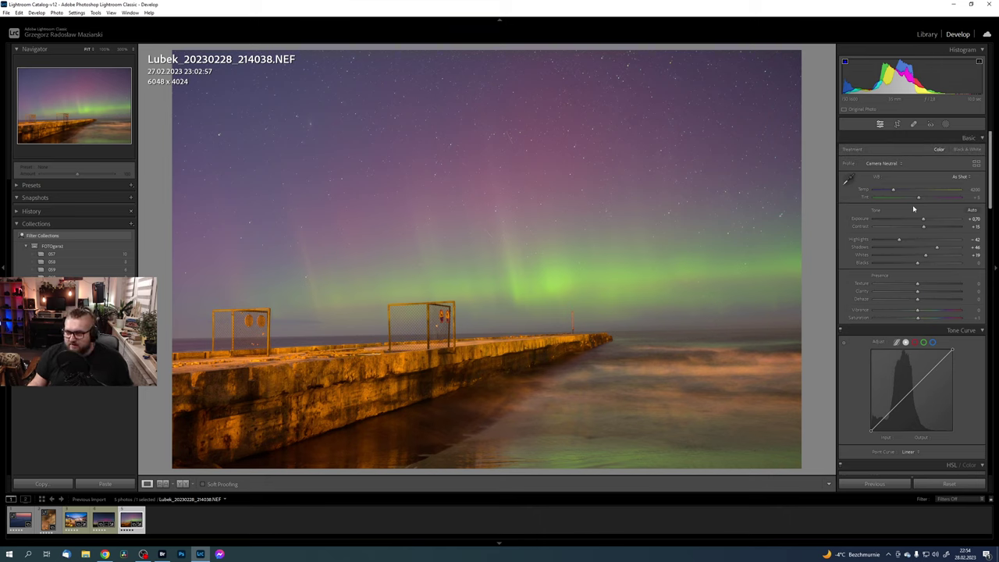
{"action": "scroll", "coordinate": [968, 296], "scroll_direction": "down", "scroll_amount": 5}
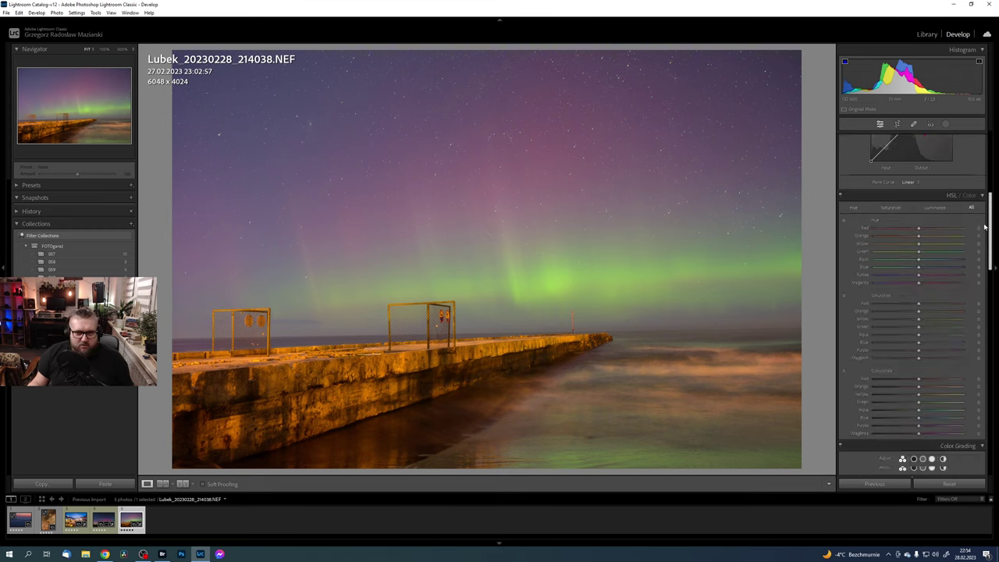
{"action": "scroll", "coordinate": [975, 309], "scroll_direction": "down", "scroll_amount": 5}
{"action": "scroll", "coordinate": [975, 309], "scroll_direction": "down", "scroll_amount": 1}
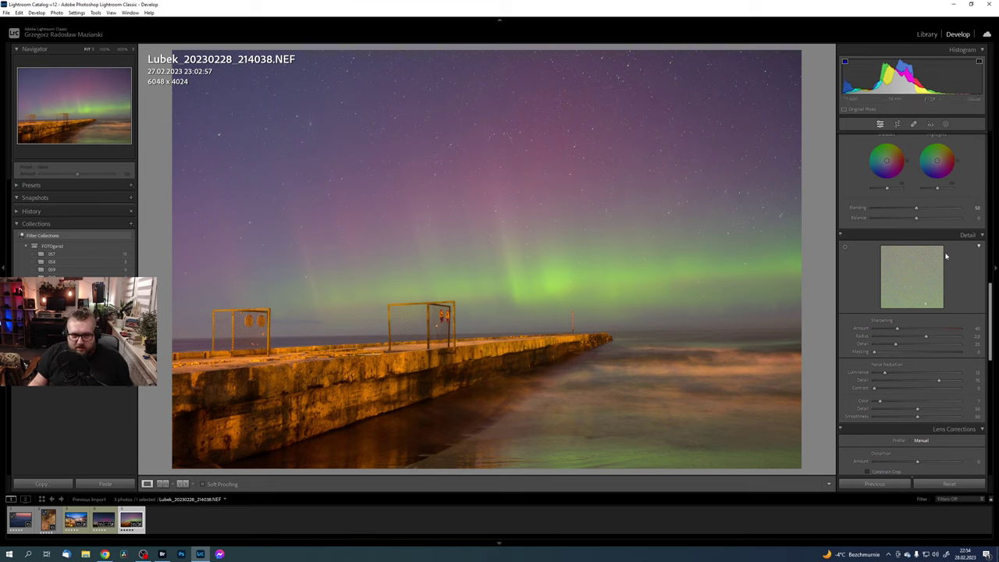
{"action": "left_click_drag", "start_coordinate": [991, 305], "coordinate": [991, 345]}
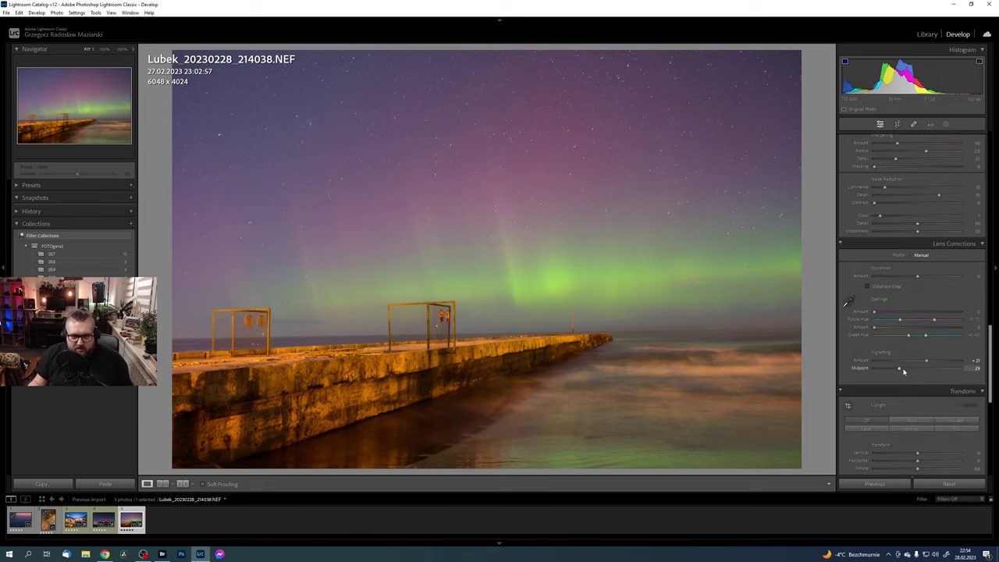
Step: Test Amount -100, then settle the vignette at Amount +23 with Midpoint 34
{"action": "mouse_move", "coordinate": [896, 370]}
{"action": "left_mouse_down"}
{"action": "mouse_move", "coordinate": [860, 364]}
{"action": "mouse_move", "coordinate": [976, 363]}
{"action": "left_mouse_up"}
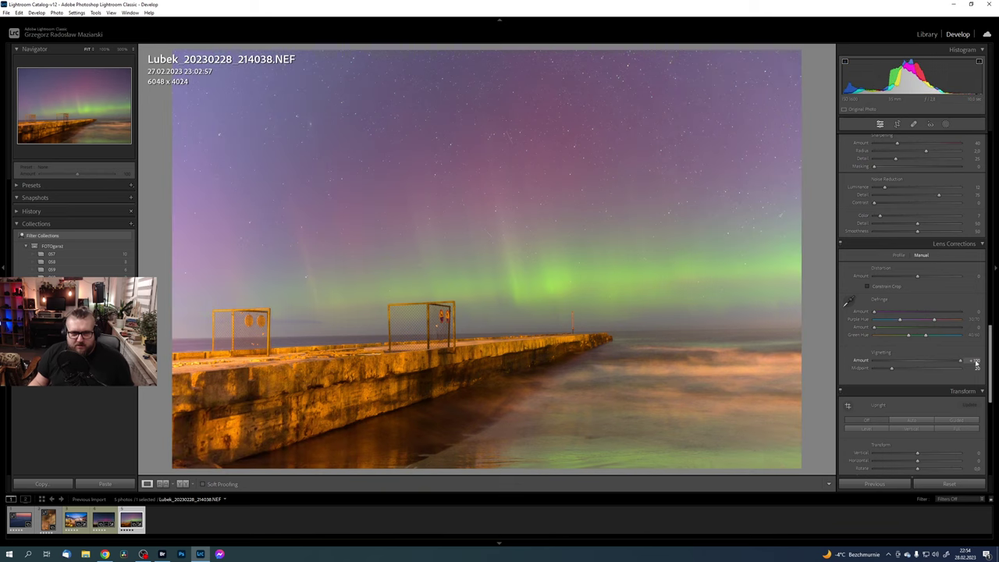
{"action": "left_click_drag", "start_coordinate": [894, 360], "coordinate": [868, 361]}
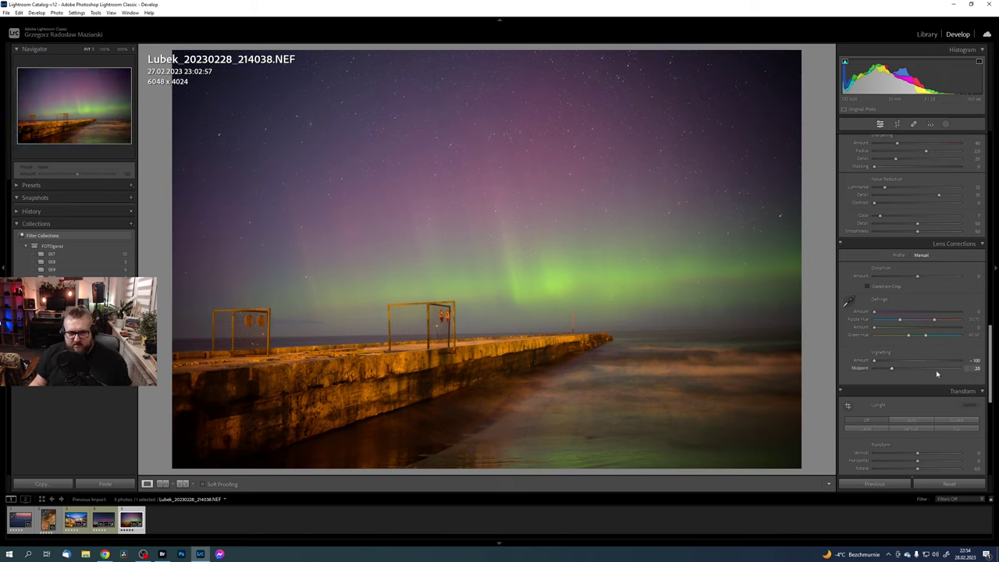
{"action": "mouse_move", "coordinate": [893, 369]}
{"action": "left_mouse_down"}
{"action": "mouse_move", "coordinate": [968, 370]}
{"action": "mouse_move", "coordinate": [872, 373]}
{"action": "mouse_move", "coordinate": [926, 373]}
{"action": "mouse_move", "coordinate": [899, 372]}
{"action": "mouse_move", "coordinate": [939, 360]}
{"action": "mouse_move", "coordinate": [927, 361]}
{"action": "left_mouse_up"}
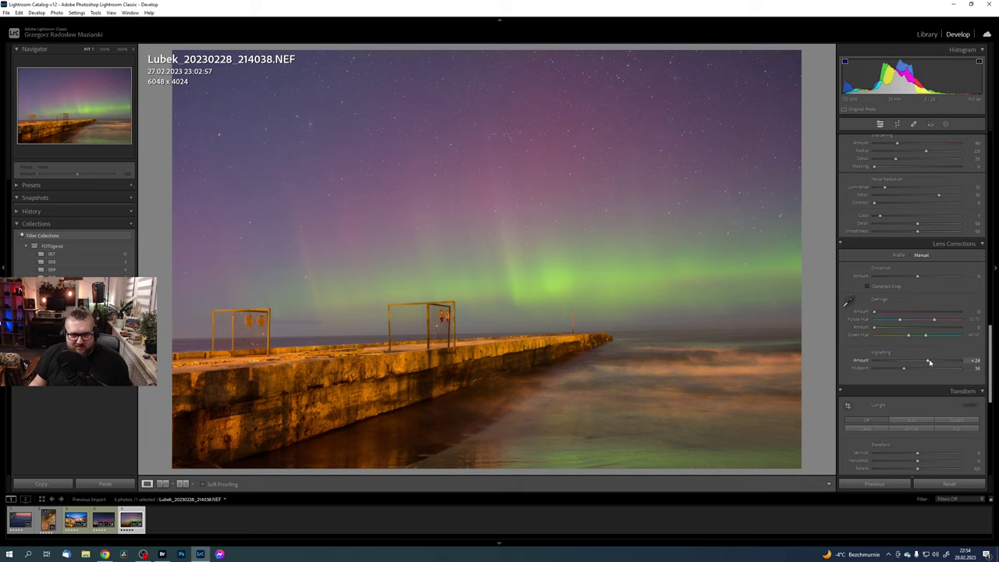
{"action": "left_click_drag", "start_coordinate": [928, 360], "coordinate": [924, 362]}
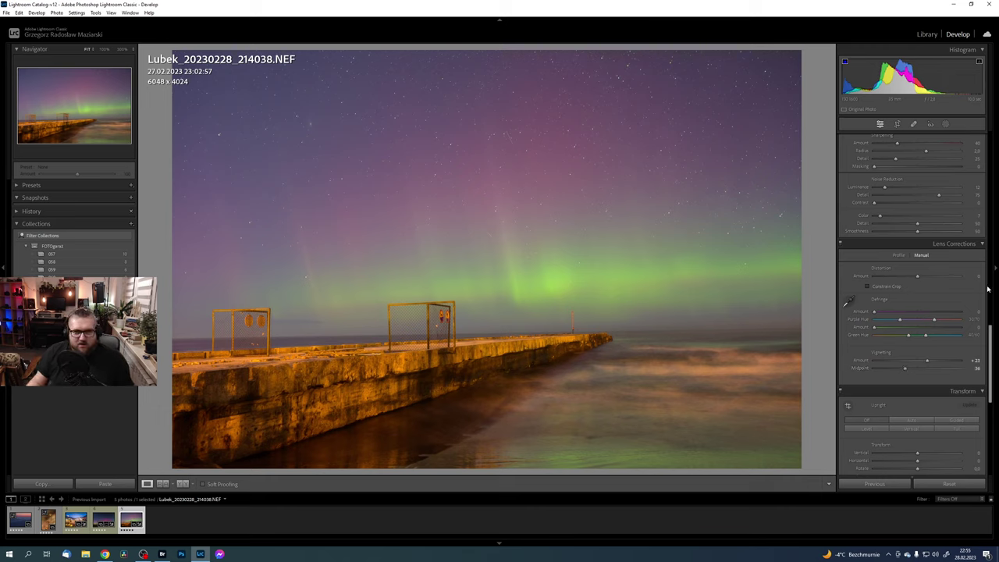
{"action": "left_click_drag", "start_coordinate": [990, 343], "coordinate": [990, 164]}
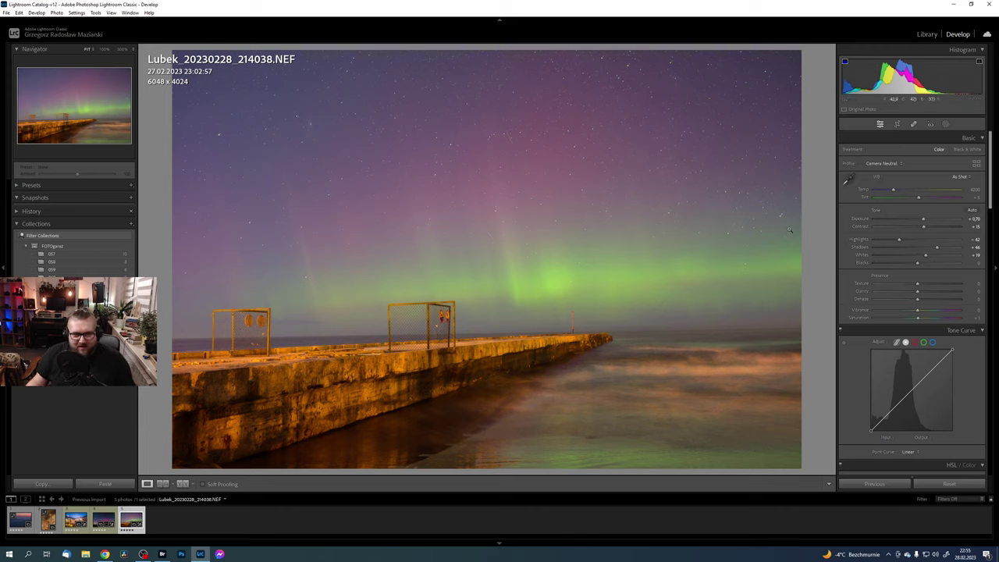
Step: Set white balance Temp to 4000 and raise Texture +10, Clarity +9 and Dehaze +13
{"action": "left_click", "coordinate": [974, 190]}
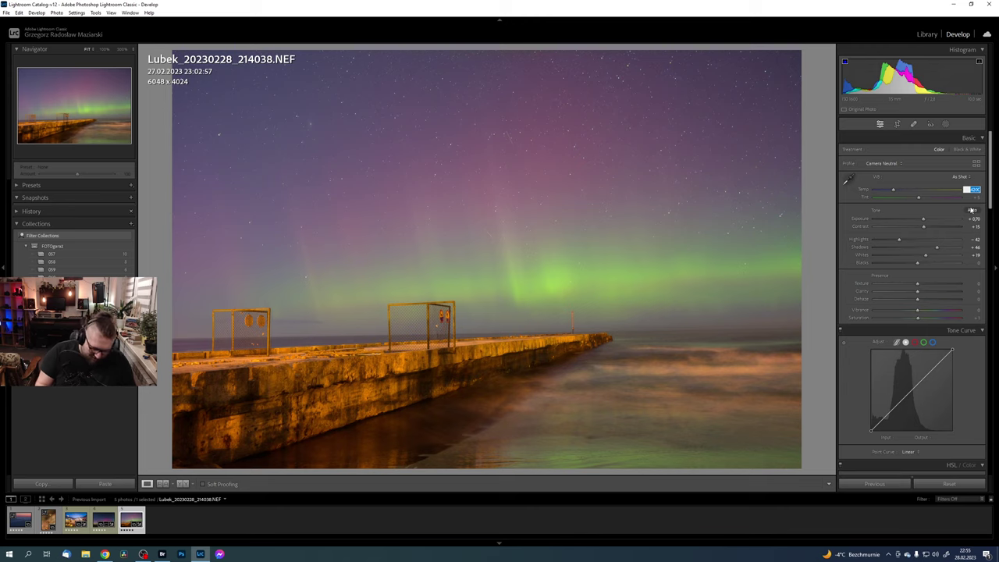
{"action": "type", "text": "4000"}
{"action": "key", "text": "Return"}
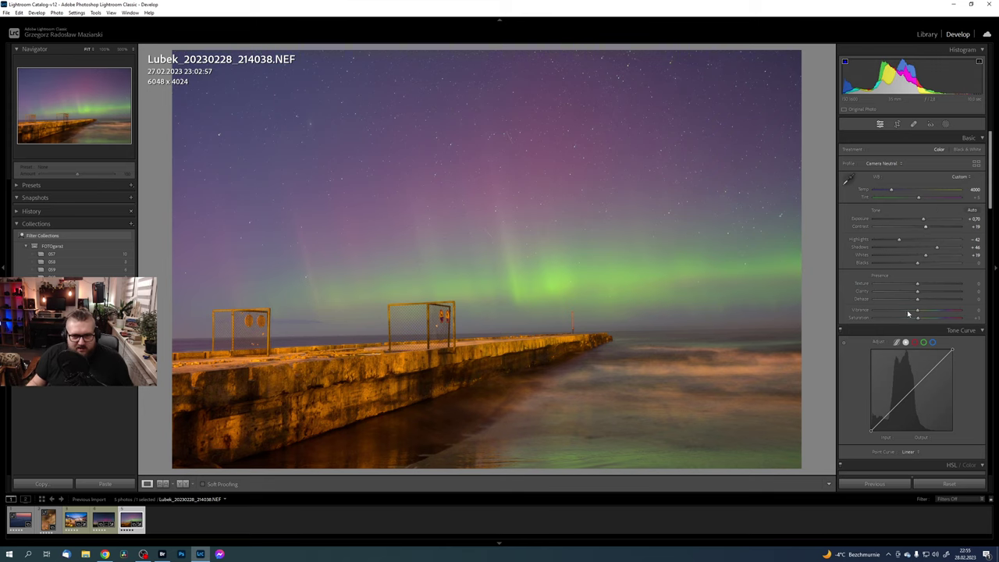
{"action": "left_click_drag", "start_coordinate": [918, 302], "coordinate": [921, 287]}
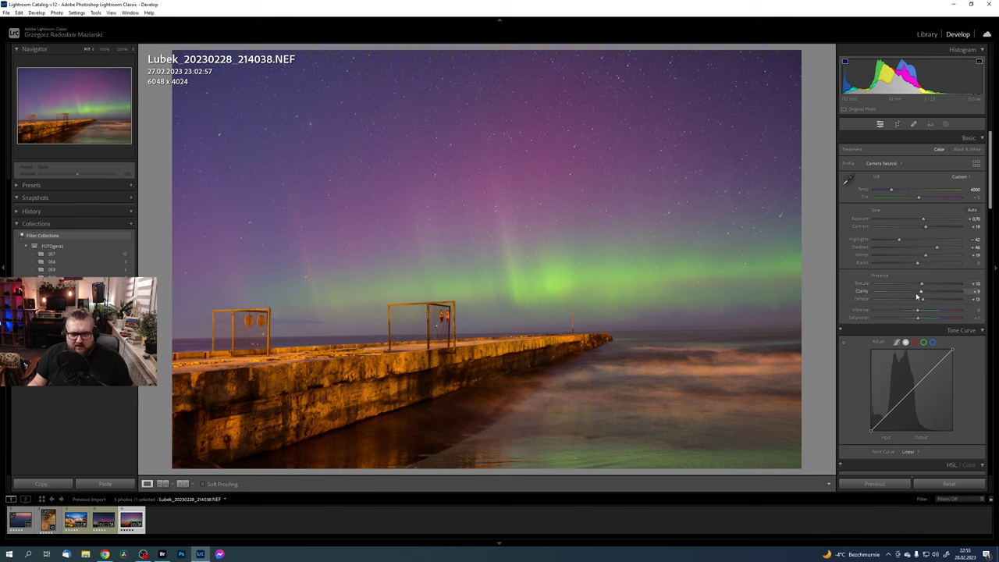
{"action": "left_click", "coordinate": [898, 123]}
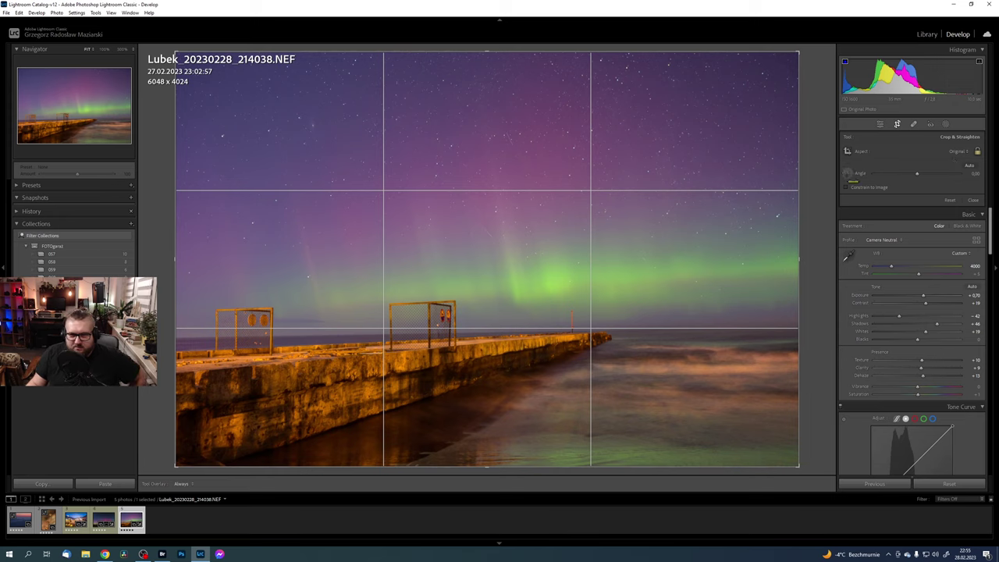
Step: Level the photo along the horizon and apply the 5916 x 3936 straightened crop
{"action": "left_click", "coordinate": [848, 173]}
{"action": "left_click_drag", "start_coordinate": [295, 336], "coordinate": [767, 330]}
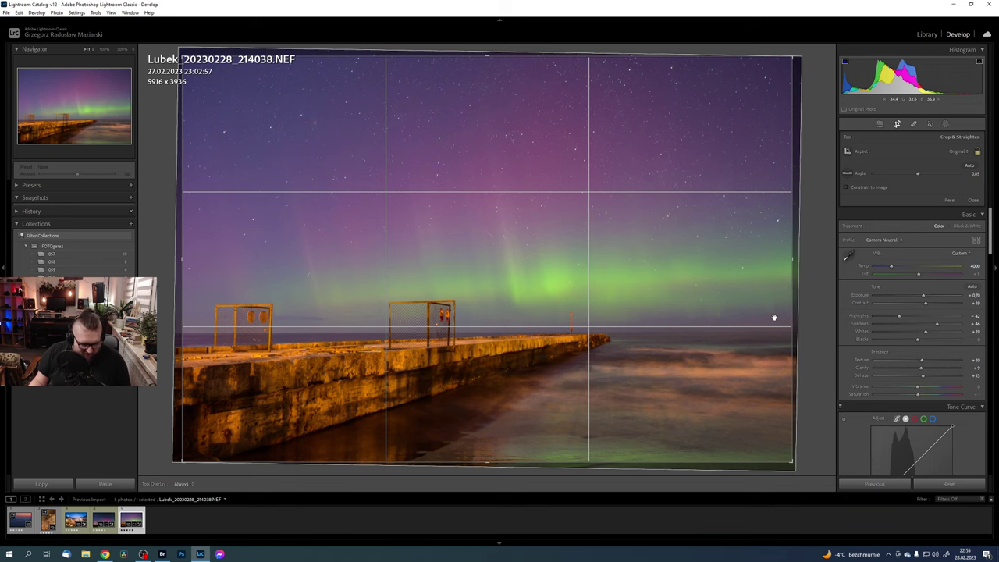
{"action": "key", "text": "Return"}
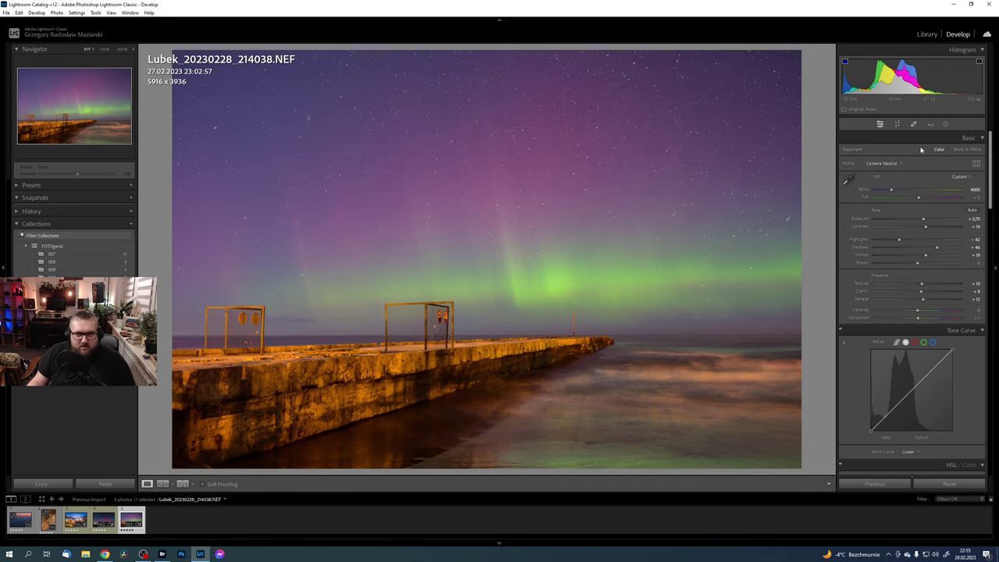
{"action": "left_click", "coordinate": [946, 125]}
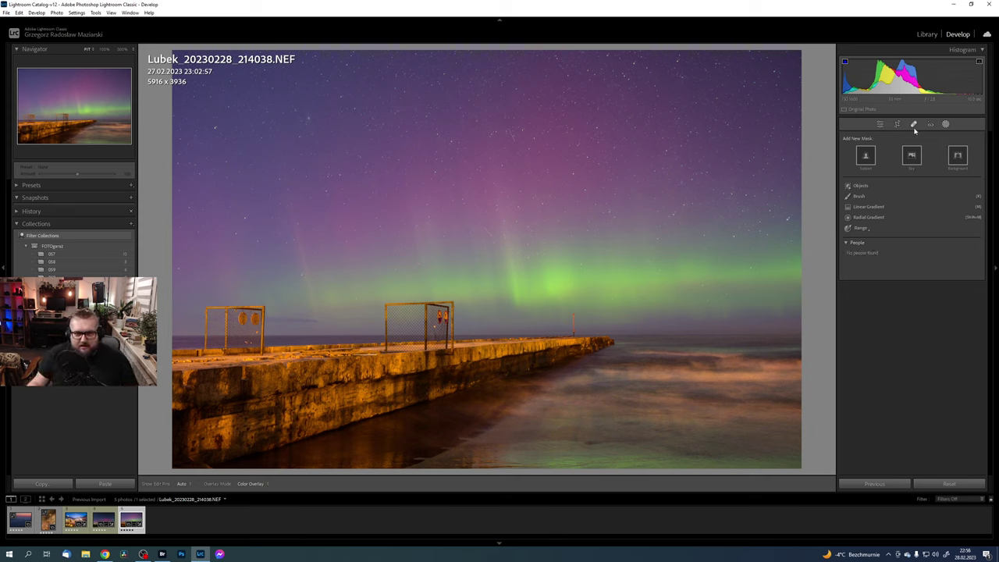
Step: Add a Sky mask and raise its contrast and whites
{"action": "left_click", "coordinate": [911, 156]}
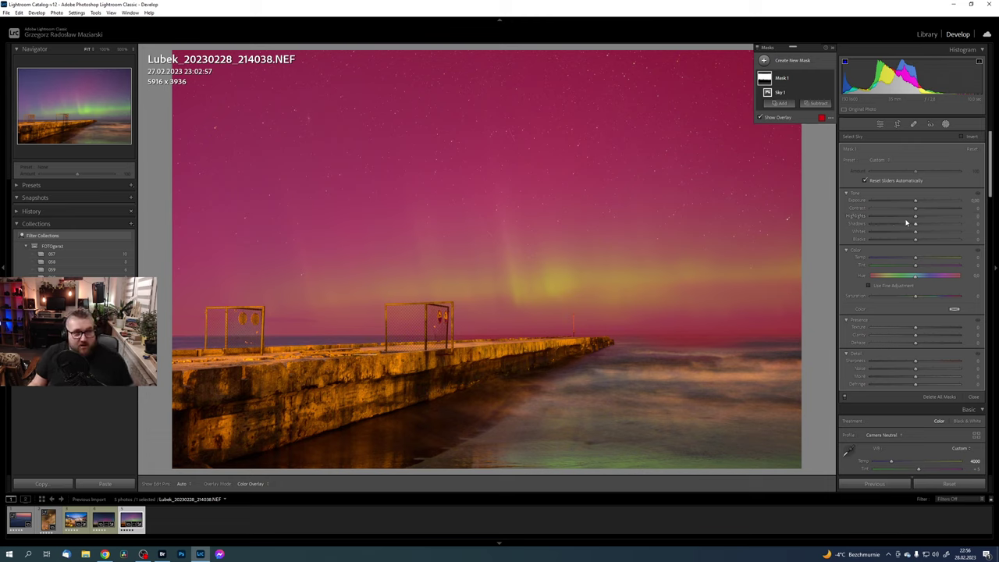
{"action": "mouse_move", "coordinate": [917, 210]}
{"action": "left_mouse_down"}
{"action": "mouse_move", "coordinate": [937, 211]}
{"action": "mouse_move", "coordinate": [927, 234]}
{"action": "mouse_move", "coordinate": [874, 218]}
{"action": "mouse_move", "coordinate": [895, 217]}
{"action": "left_mouse_up"}
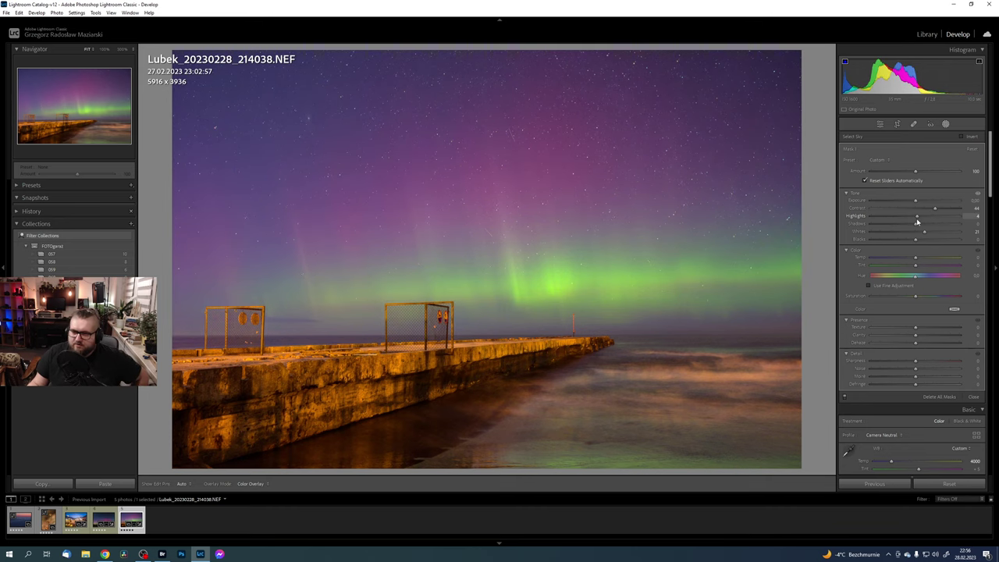
{"action": "mouse_move", "coordinate": [917, 219]}
{"action": "left_mouse_down"}
{"action": "mouse_move", "coordinate": [929, 218]}
{"action": "mouse_move", "coordinate": [917, 223]}
{"action": "left_mouse_up"}
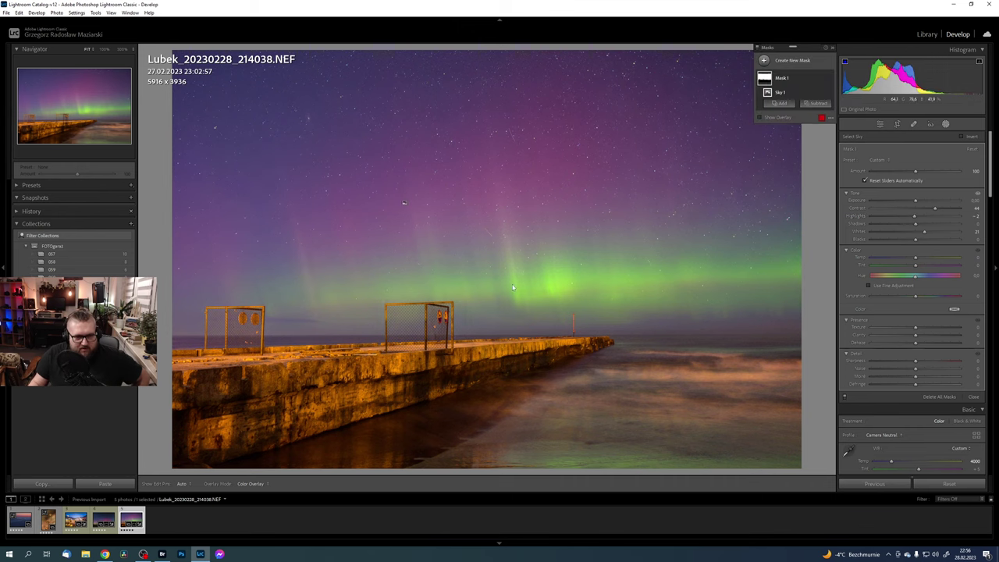
Step: Lower the sky mask's highlights to -45 at 100% zoom, then nudge contrast up to +47
{"action": "left_click_drag", "start_coordinate": [374, 271], "coordinate": [552, 275]}
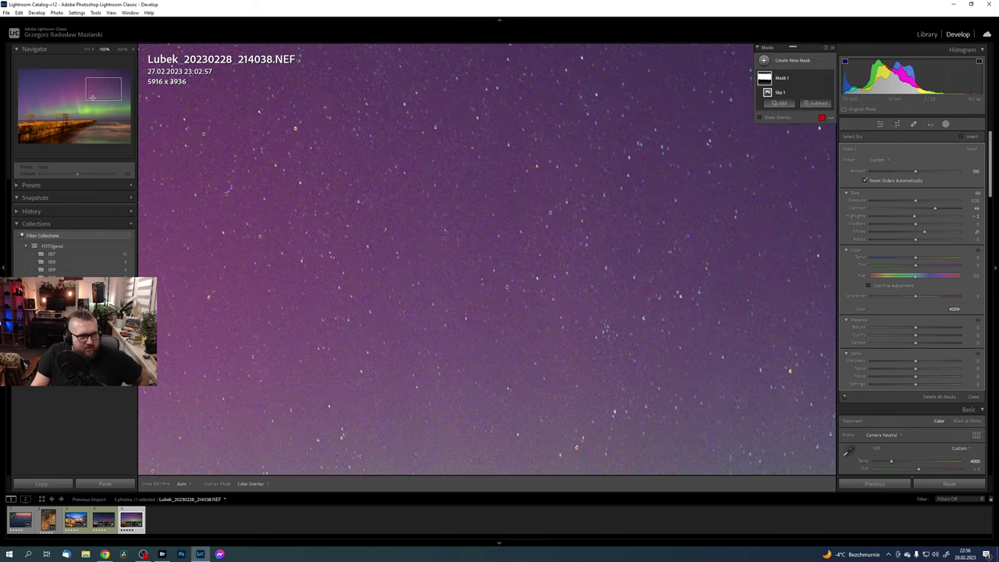
{"action": "scroll", "coordinate": [443, 243], "scroll_direction": "up", "scroll_amount": 1}
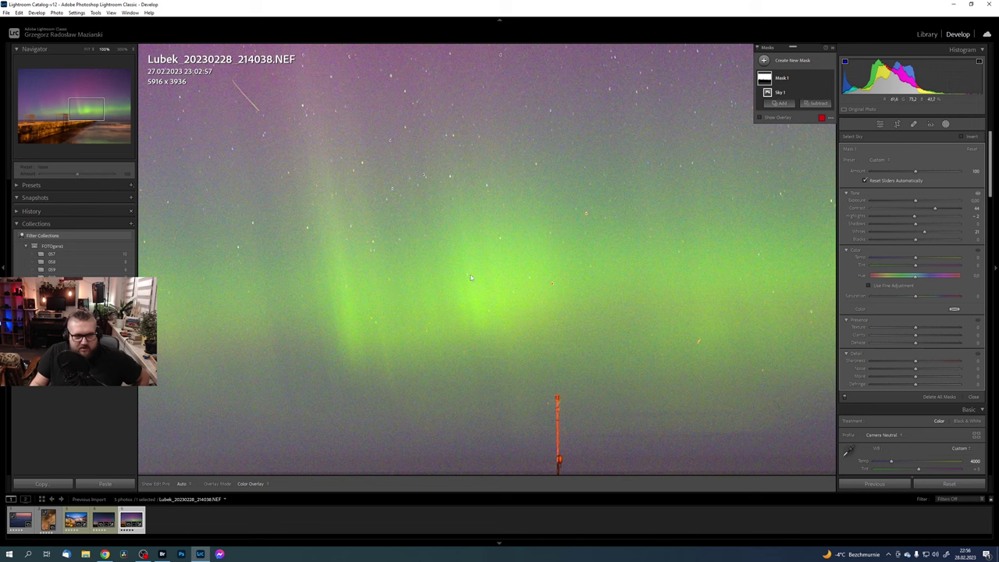
{"action": "left_click_drag", "start_coordinate": [915, 219], "coordinate": [895, 222]}
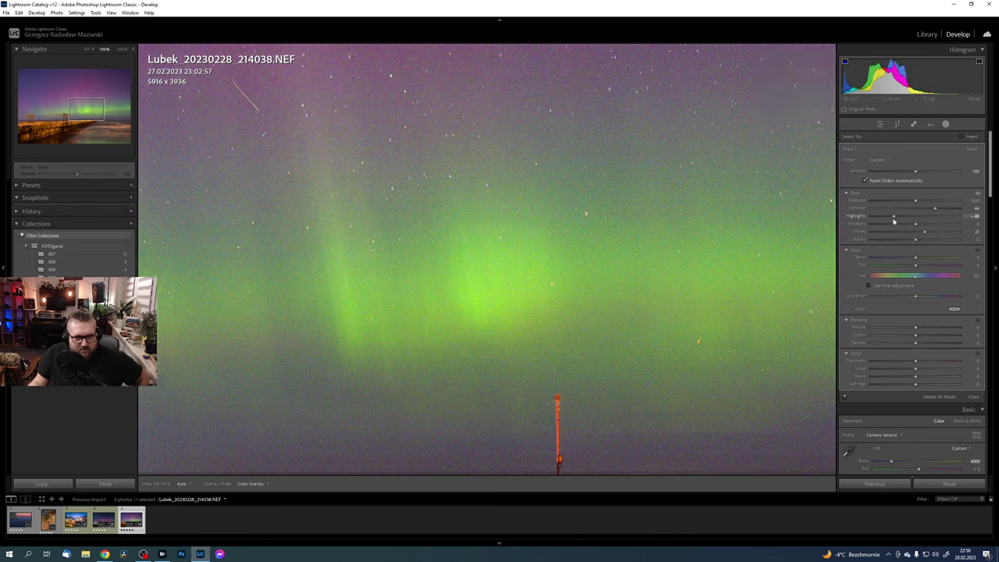
{"action": "left_click_drag", "start_coordinate": [894, 221], "coordinate": [895, 221]}
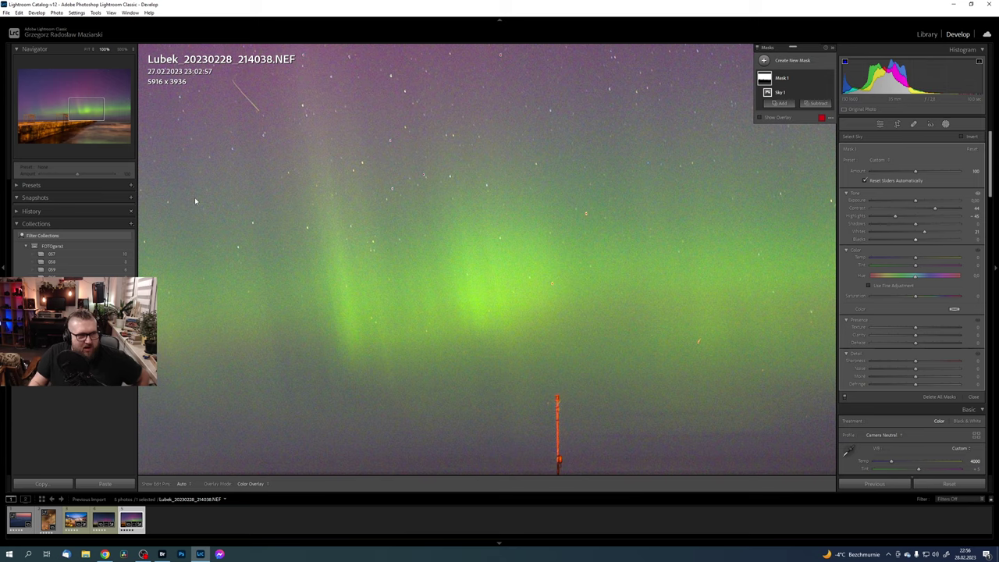
{"action": "left_click", "coordinate": [88, 50]}
{"action": "mouse_move", "coordinate": [934, 209]}
{"action": "left_mouse_down"}
{"action": "mouse_move", "coordinate": [902, 217]}
{"action": "mouse_move", "coordinate": [931, 233]}
{"action": "mouse_move", "coordinate": [899, 220]}
{"action": "mouse_move", "coordinate": [934, 232]}
{"action": "left_mouse_up"}
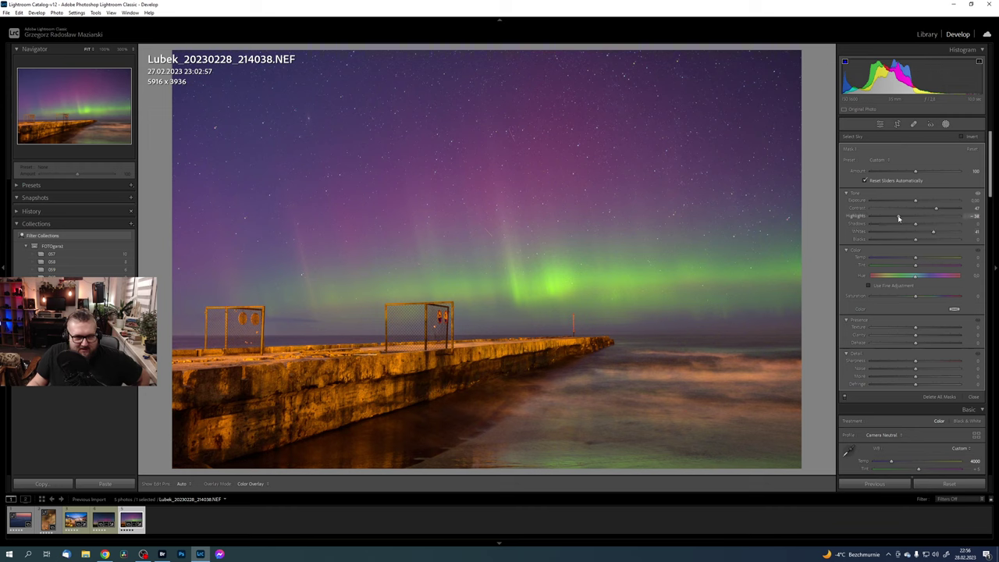
Step: Add texture, clarity and dehaze +12 to the sky mask, checking the stars at 100%
{"action": "mouse_move", "coordinate": [916, 335]}
{"action": "left_mouse_down"}
{"action": "mouse_move", "coordinate": [937, 333]}
{"action": "mouse_move", "coordinate": [928, 330]}
{"action": "left_mouse_up"}
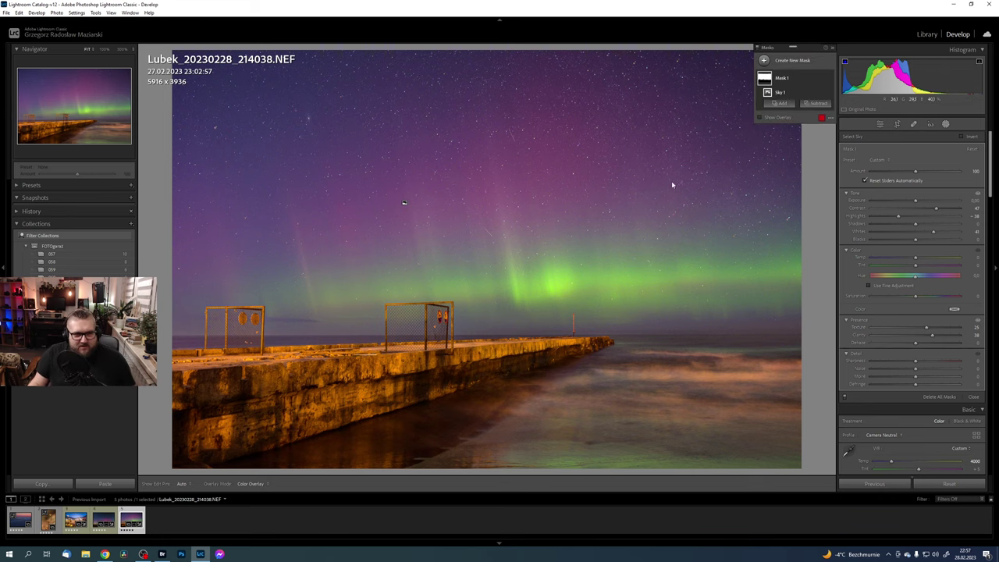
{"action": "left_click", "coordinate": [104, 50]}
{"action": "mouse_move", "coordinate": [84, 103]}
{"action": "left_mouse_down"}
{"action": "mouse_move", "coordinate": [103, 86]}
{"action": "mouse_move", "coordinate": [117, 95]}
{"action": "mouse_move", "coordinate": [91, 108]}
{"action": "left_mouse_up"}
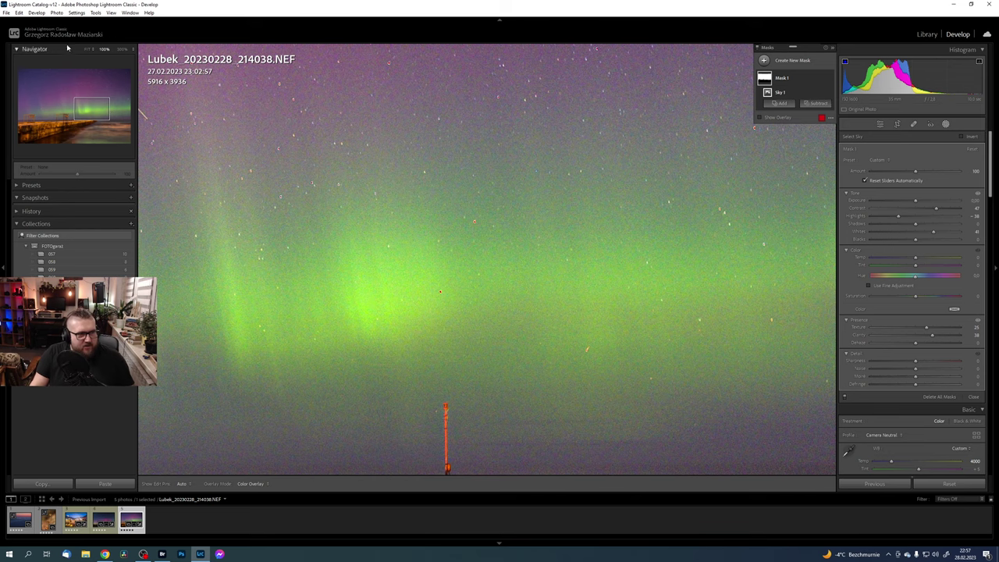
{"action": "left_click", "coordinate": [88, 49]}
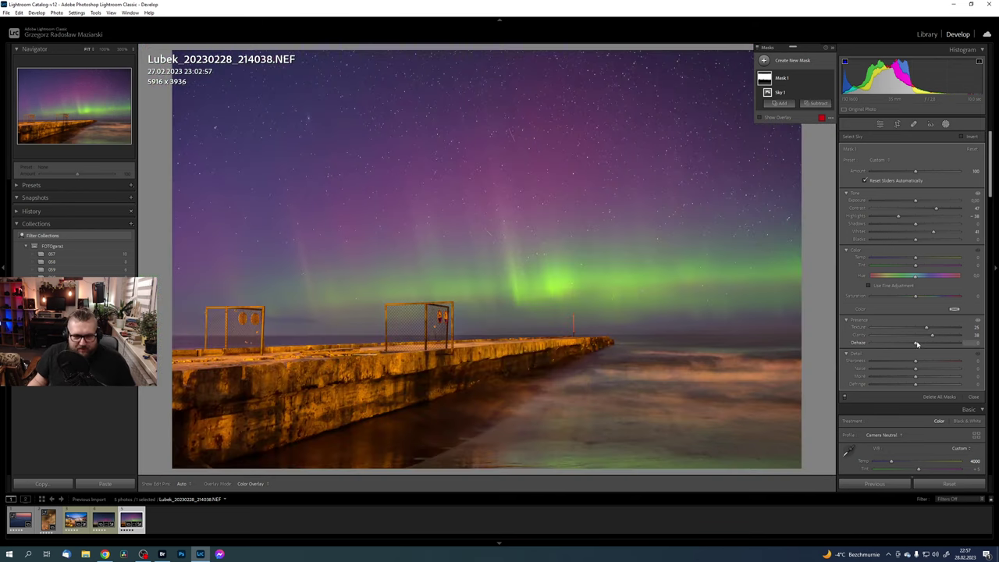
{"action": "left_click_drag", "start_coordinate": [917, 344], "coordinate": [922, 347]}
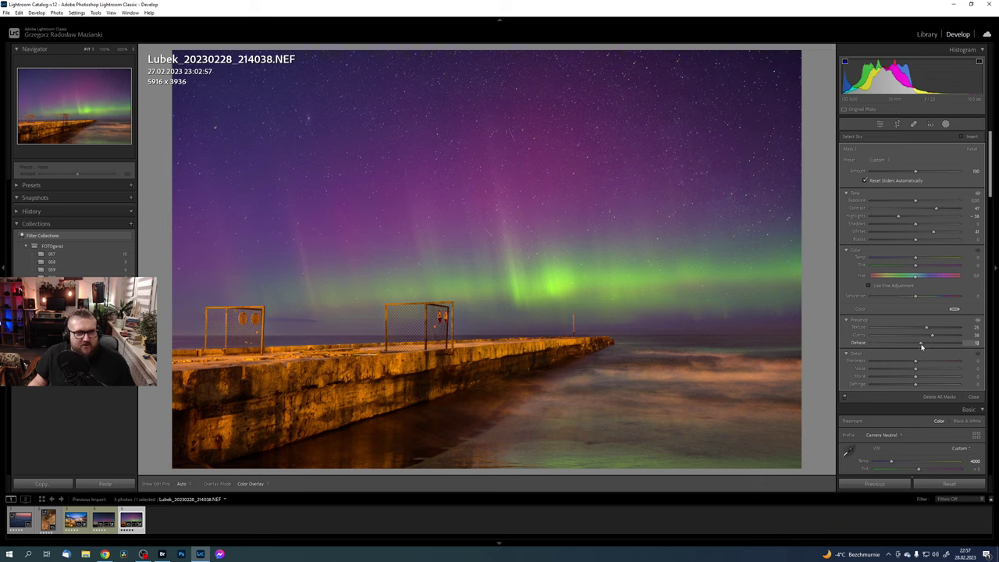
{"action": "left_click_drag", "start_coordinate": [922, 346], "coordinate": [920, 347]}
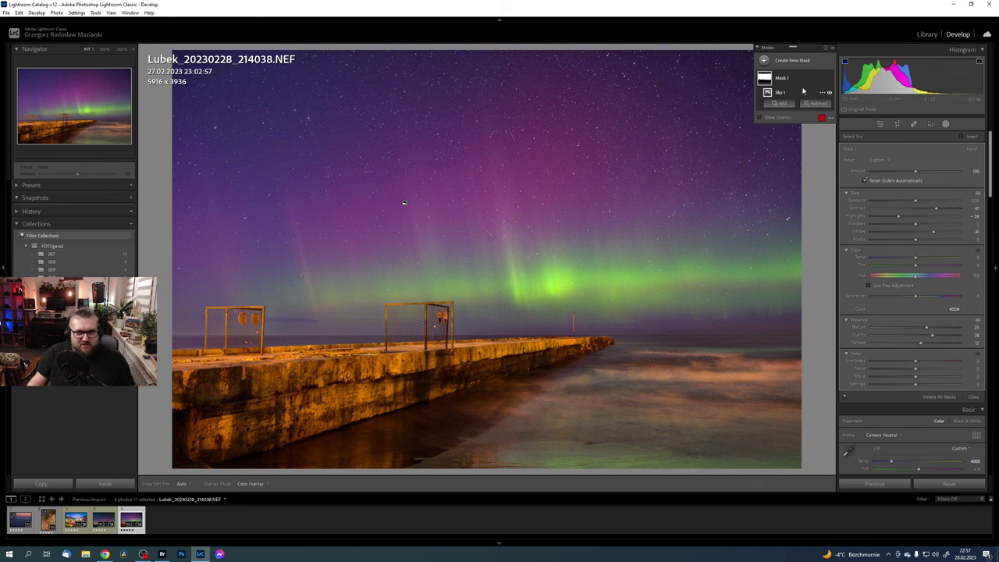
Step: Close masking and inspect the starry sky at 100% beside the Detail noise-reduction settings
{"action": "left_click", "coordinate": [932, 125]}
{"action": "left_click", "coordinate": [464, 115]}
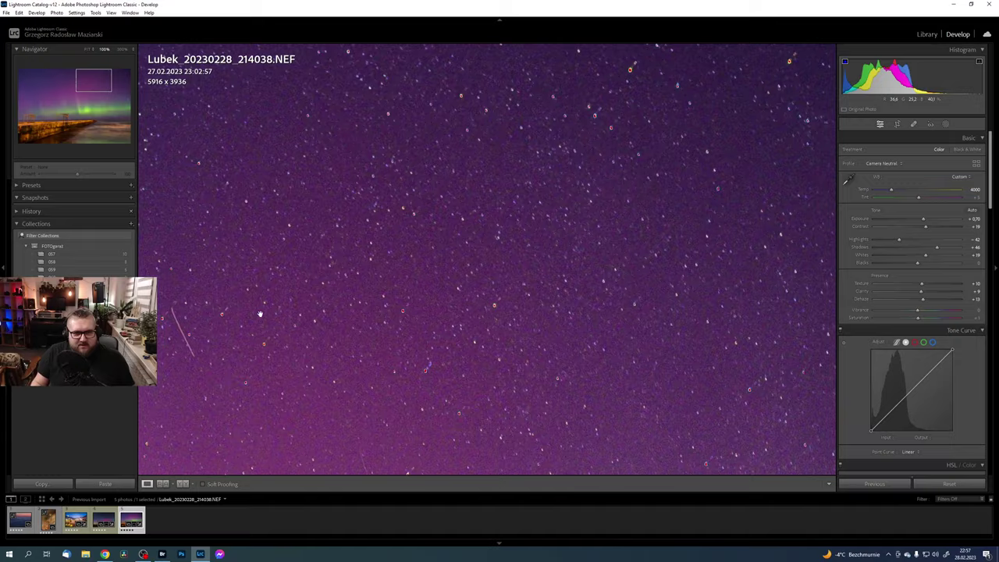
{"action": "mouse_move", "coordinate": [679, 191]}
{"action": "left_mouse_down"}
{"action": "mouse_move", "coordinate": [743, 235]}
{"action": "mouse_move", "coordinate": [357, 188]}
{"action": "mouse_move", "coordinate": [442, 149]}
{"action": "left_mouse_up"}
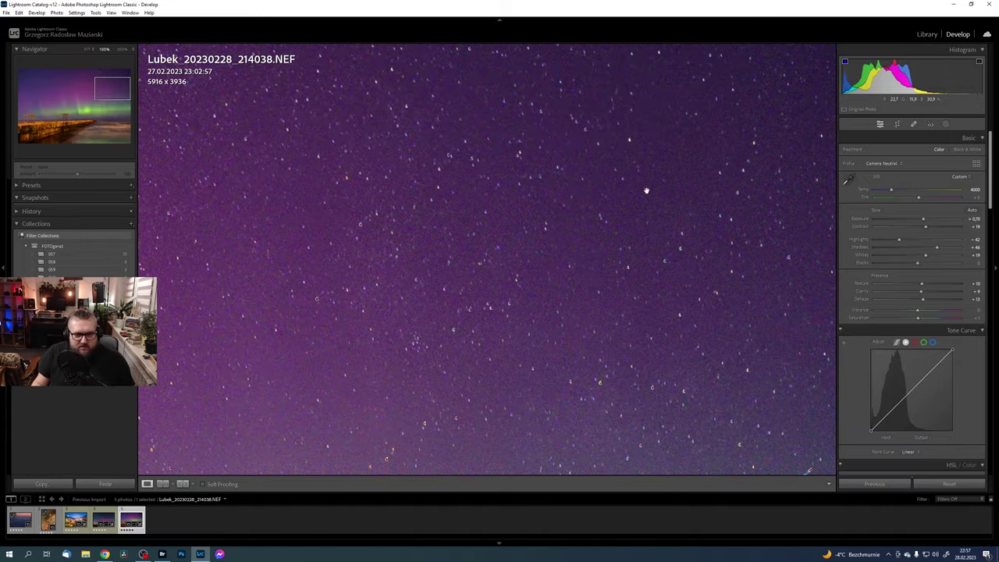
{"action": "left_click_drag", "start_coordinate": [990, 168], "coordinate": [997, 349]}
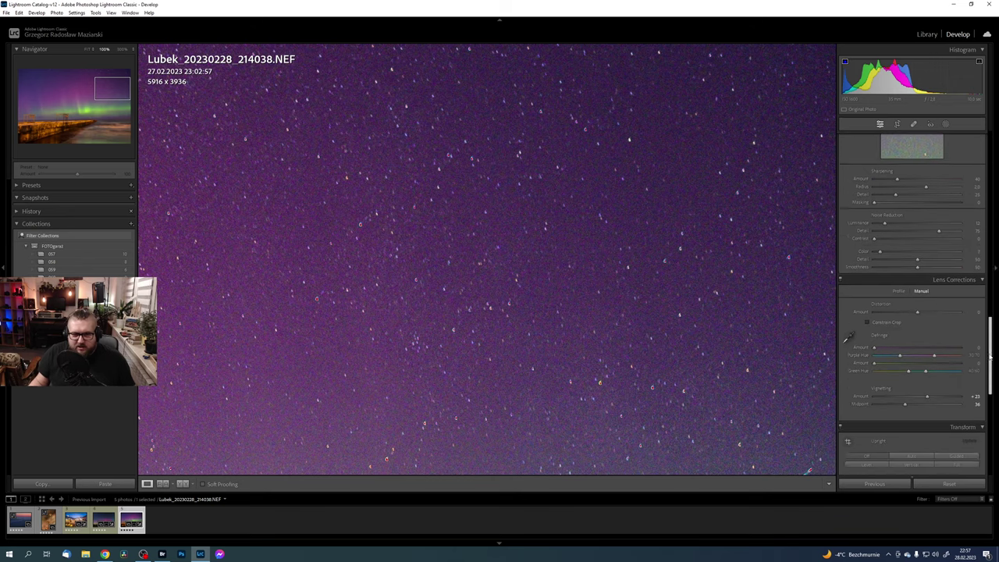
{"action": "scroll", "coordinate": [976, 336], "scroll_direction": "up", "scroll_amount": 1}
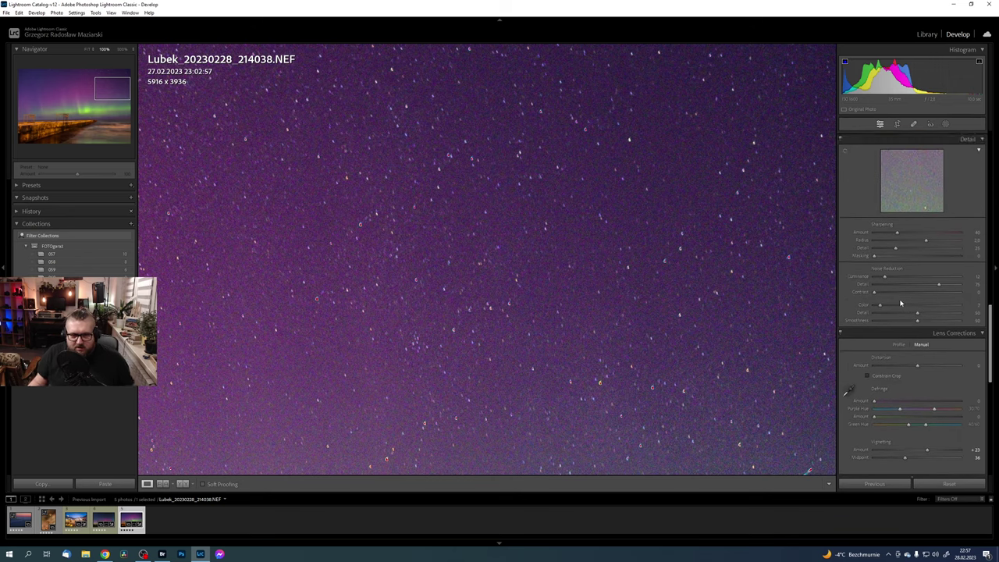
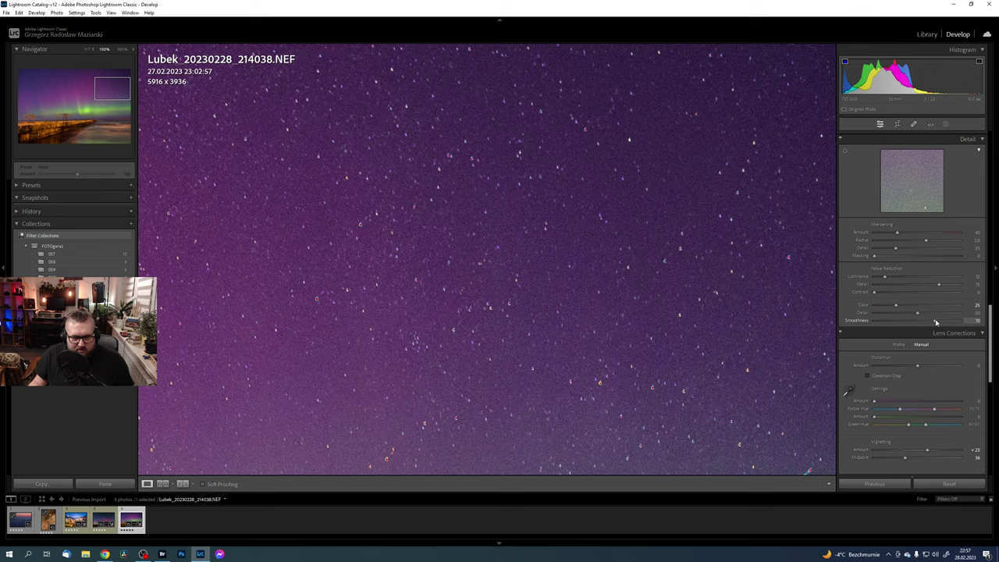
Step: Fit the whole aurora photo in view and show Masking's list of new mask types
{"action": "left_click", "coordinate": [88, 49]}
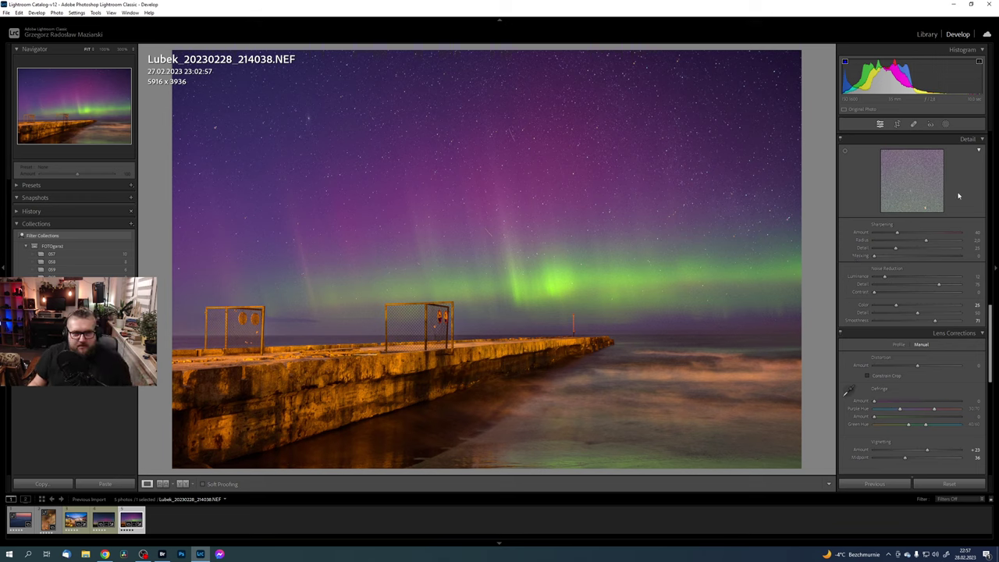
{"action": "left_click", "coordinate": [946, 124]}
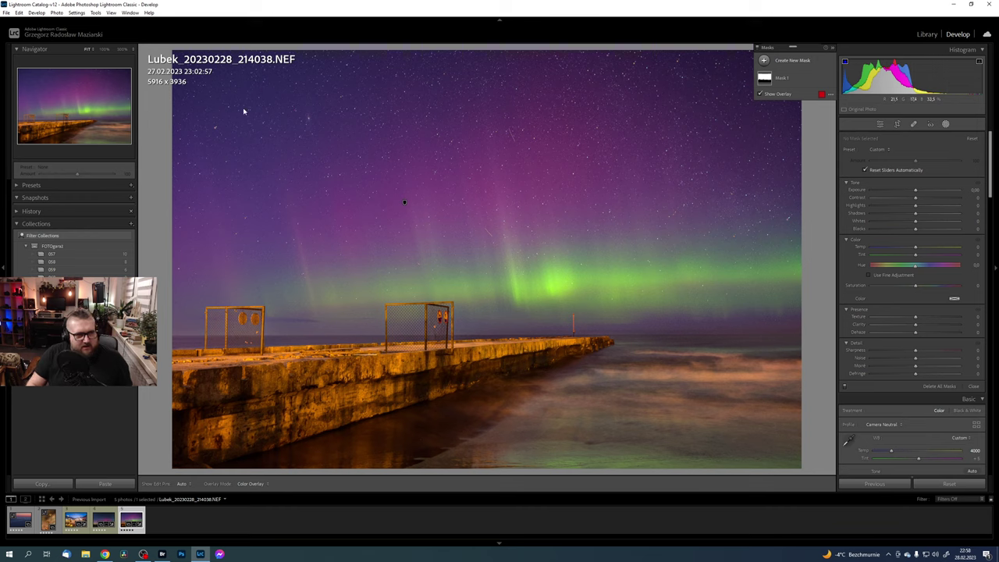
{"action": "left_click", "coordinate": [767, 61]}
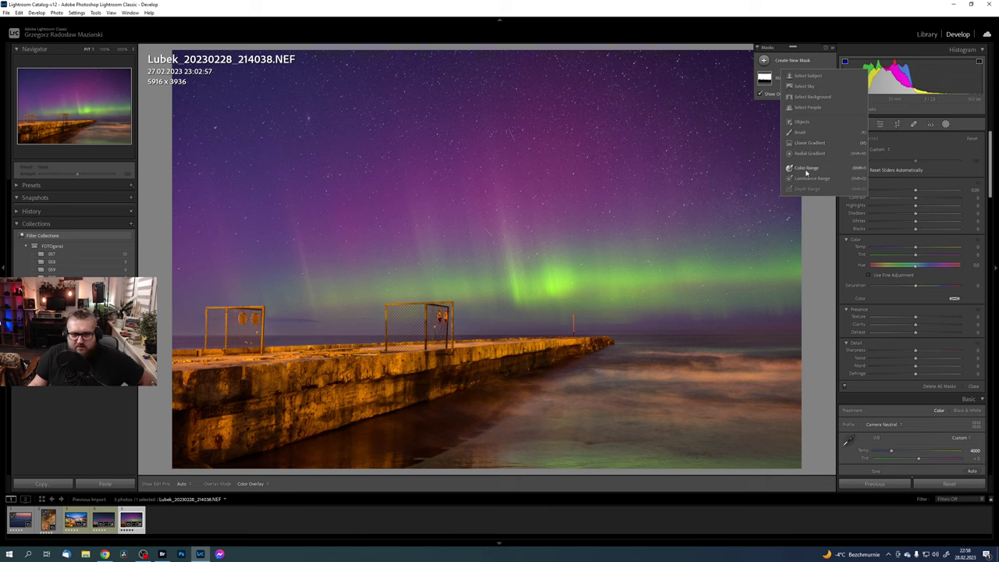
Step: Create a colour-range mask from two purple-sky samples and widen its Refine range
{"action": "left_click", "coordinate": [806, 169]}
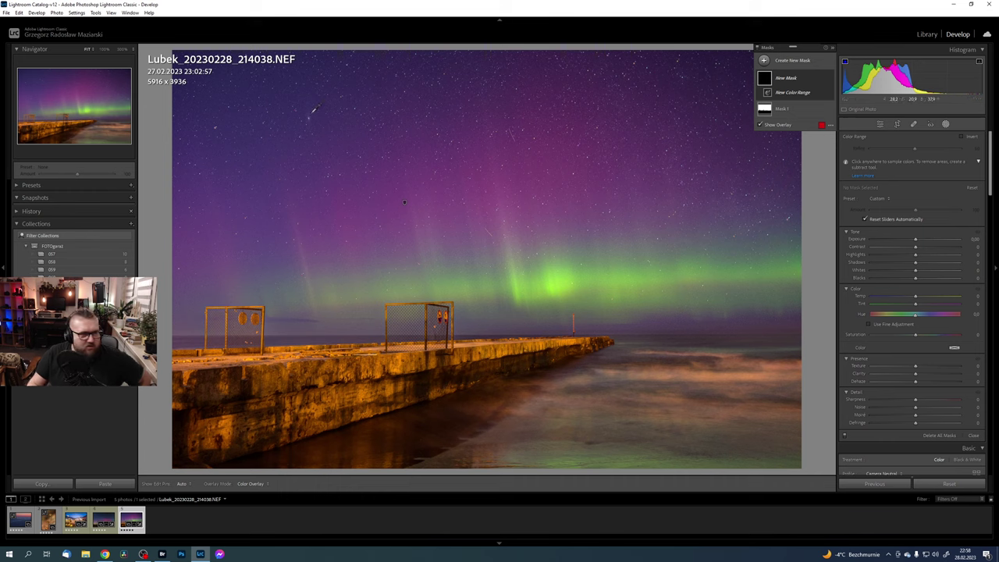
{"action": "left_click", "coordinate": [404, 202]}
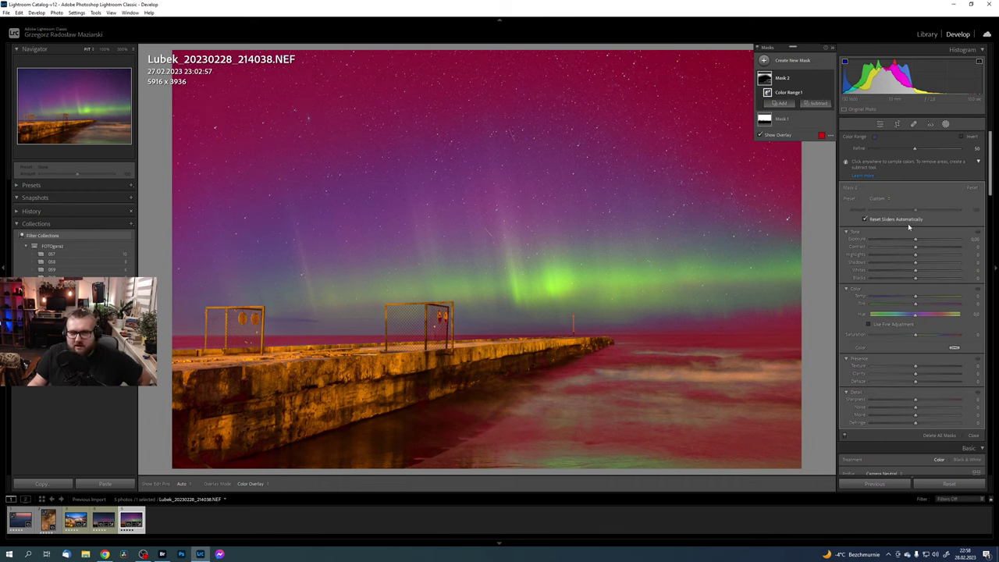
{"action": "mouse_move", "coordinate": [917, 149]}
{"action": "left_mouse_down"}
{"action": "mouse_move", "coordinate": [931, 150]}
{"action": "mouse_move", "coordinate": [917, 149]}
{"action": "left_mouse_up"}
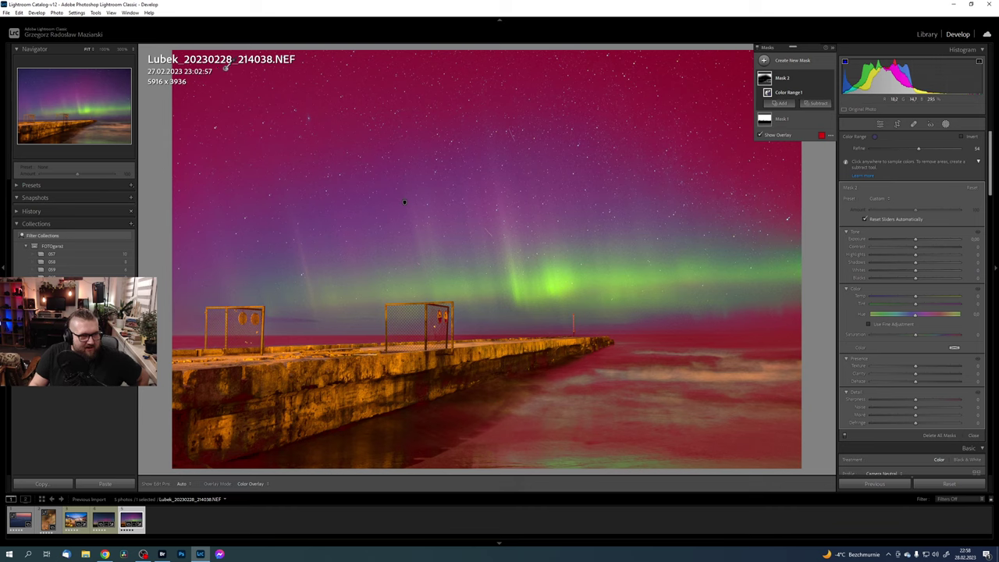
{"action": "left_click", "coordinate": [712, 49], "text": "shift"}
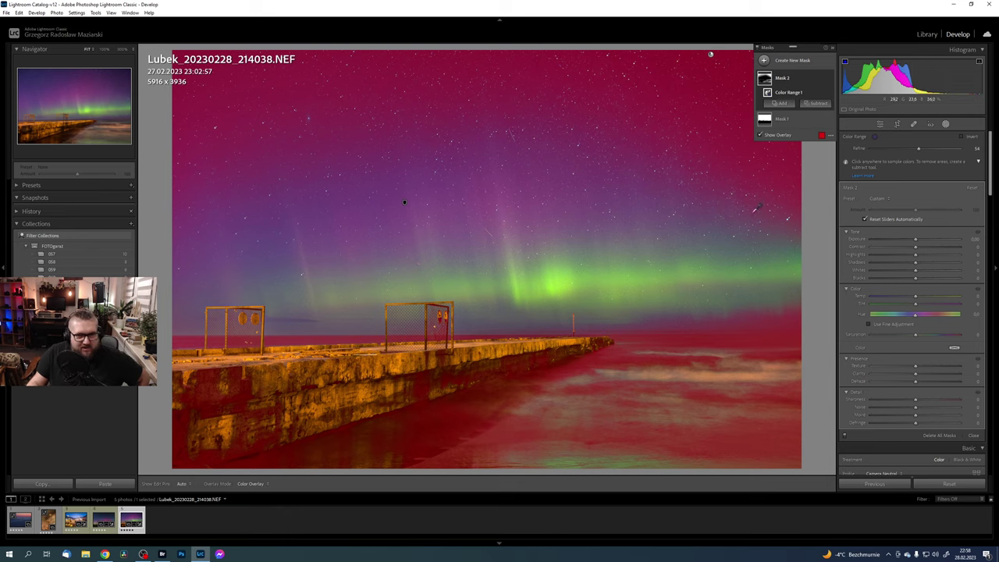
{"action": "mouse_move", "coordinate": [919, 148]}
{"action": "left_mouse_down"}
{"action": "mouse_move", "coordinate": [928, 151]}
{"action": "mouse_move", "coordinate": [896, 149]}
{"action": "left_mouse_up"}
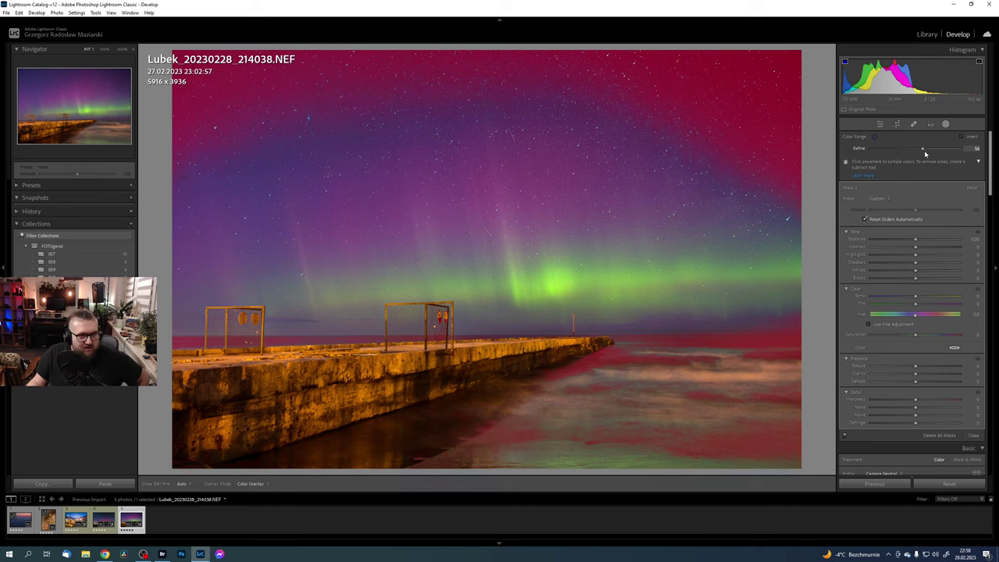
{"action": "left_click_drag", "start_coordinate": [923, 149], "coordinate": [926, 150]}
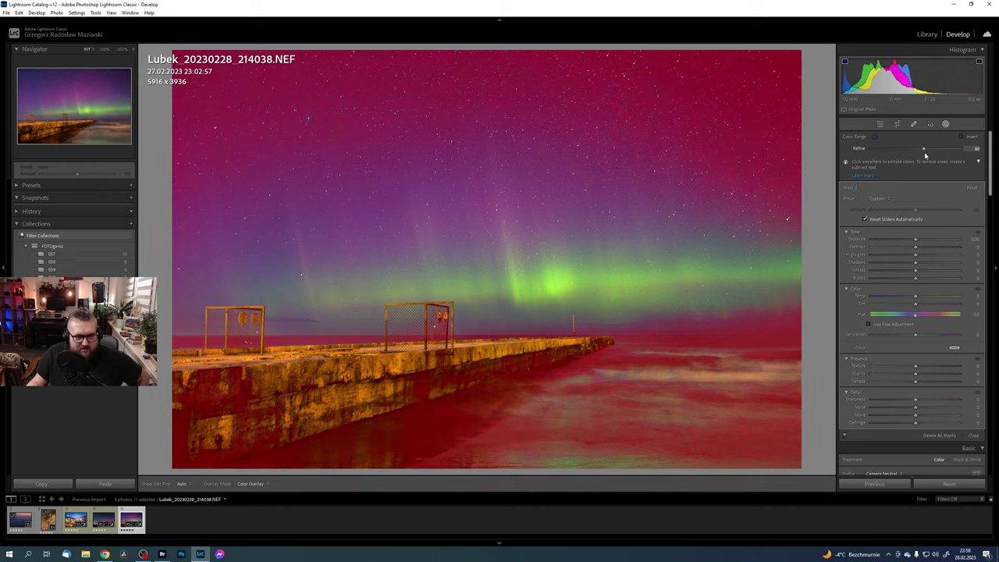
Step: Hide the mask overlay, shift the sky's Tint toward green (about -7), and close Masking
{"action": "left_click", "coordinate": [915, 306]}
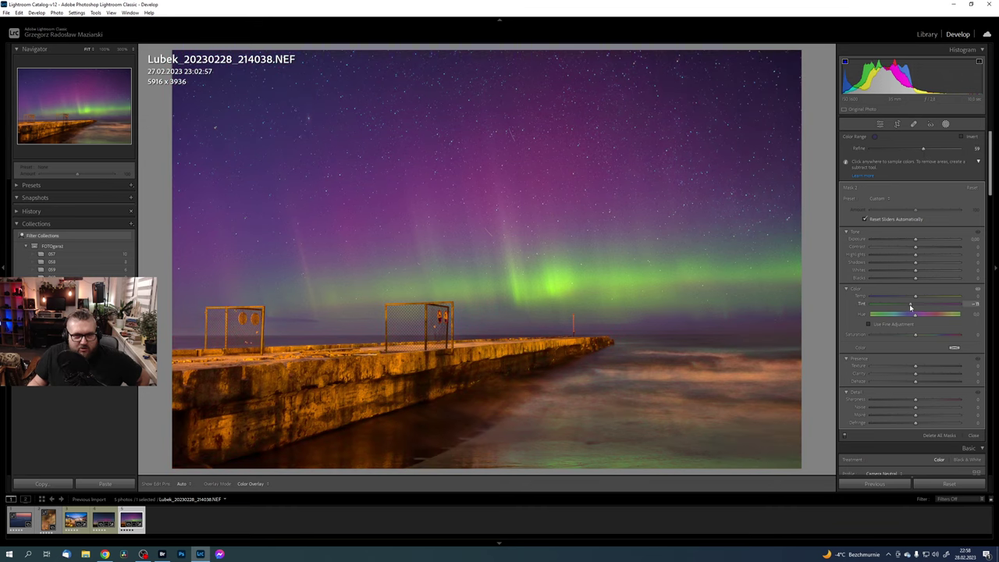
{"action": "left_click_drag", "start_coordinate": [910, 307], "coordinate": [911, 306]}
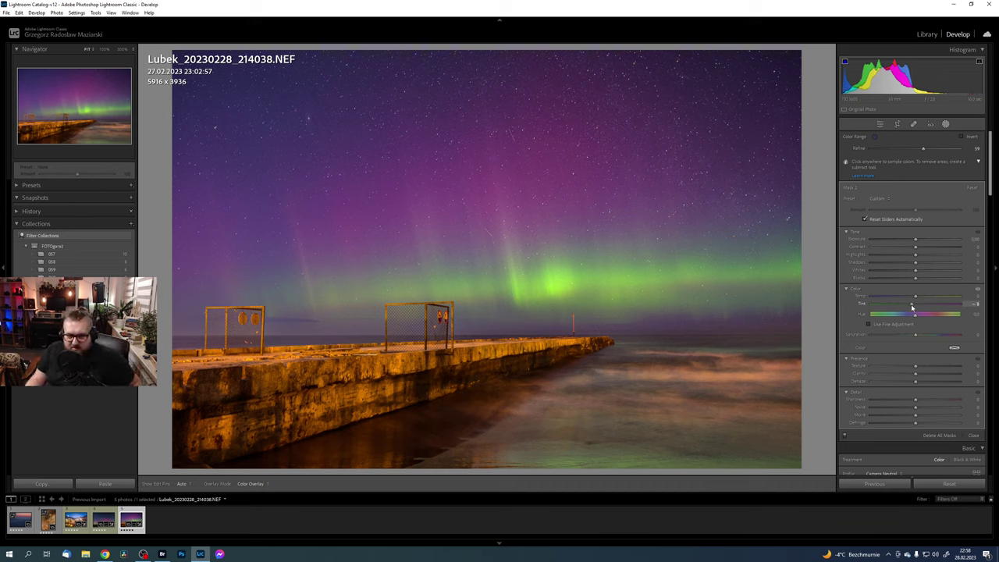
{"action": "left_click_drag", "start_coordinate": [912, 307], "coordinate": [912, 301]}
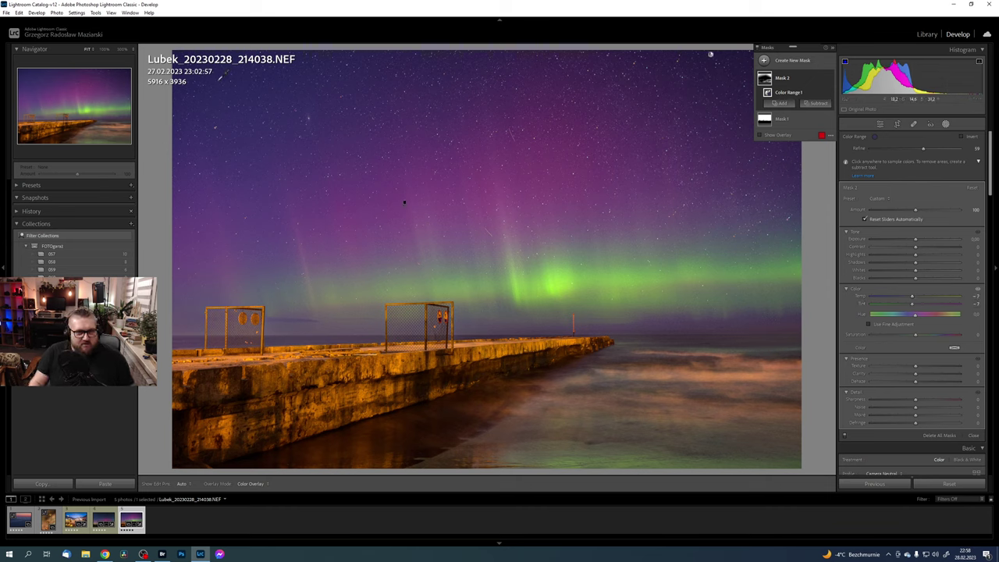
{"action": "left_click", "coordinate": [945, 124]}
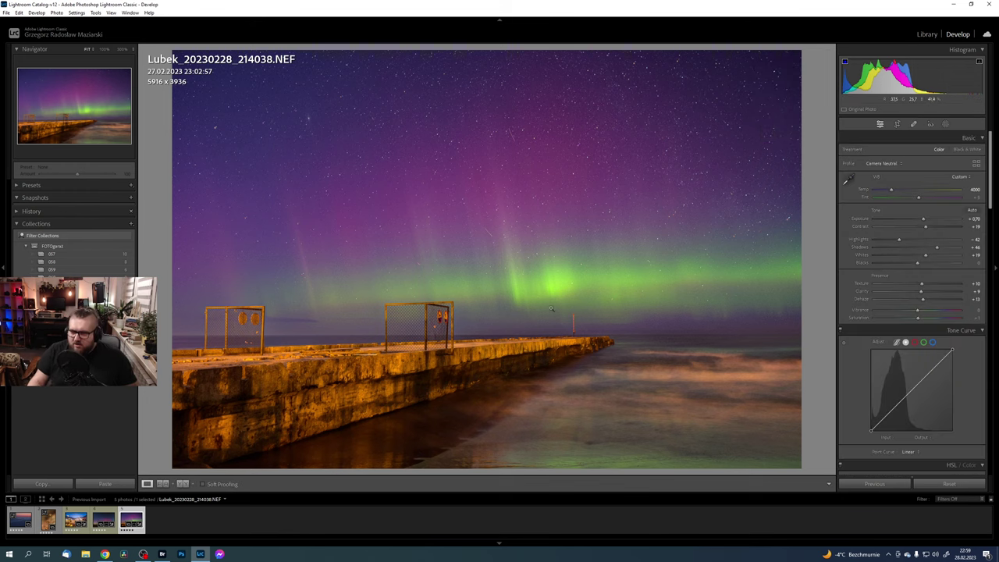
Step: Start a third colour-range mask sampled from the green aurora and adjust its Refine
{"action": "left_click", "coordinate": [945, 124]}
{"action": "left_click", "coordinate": [764, 60]}
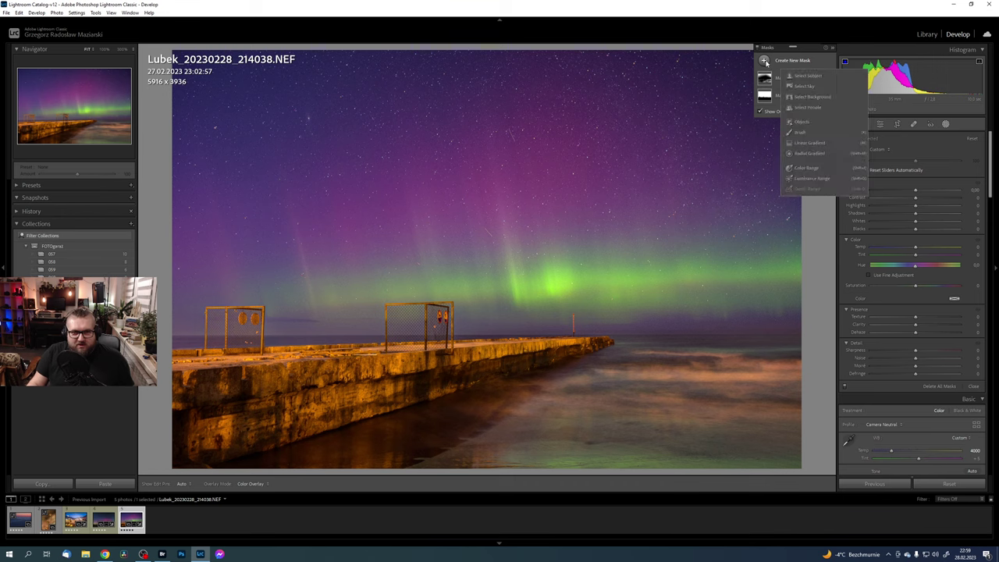
{"action": "left_click", "coordinate": [806, 168]}
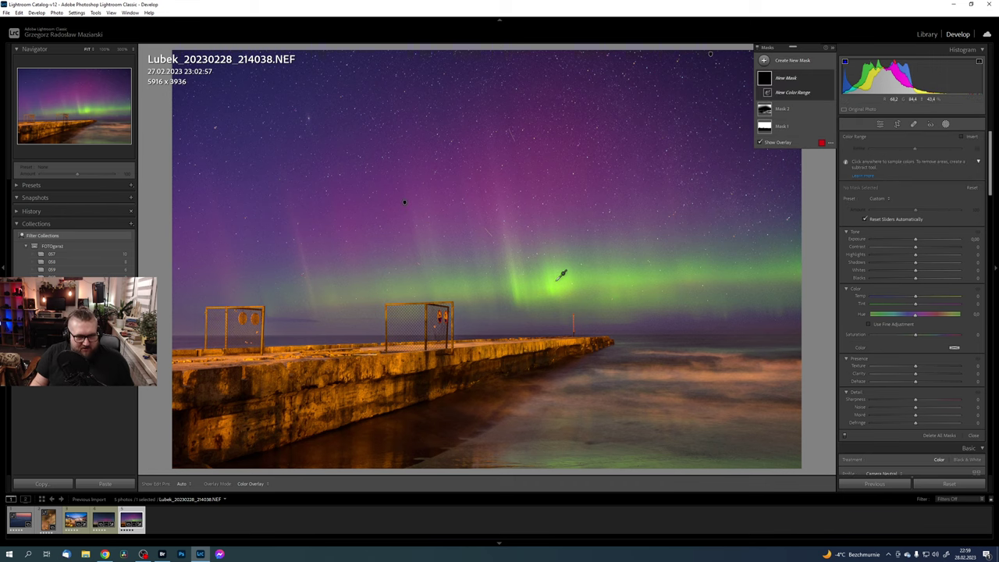
{"action": "left_click", "coordinate": [565, 278]}
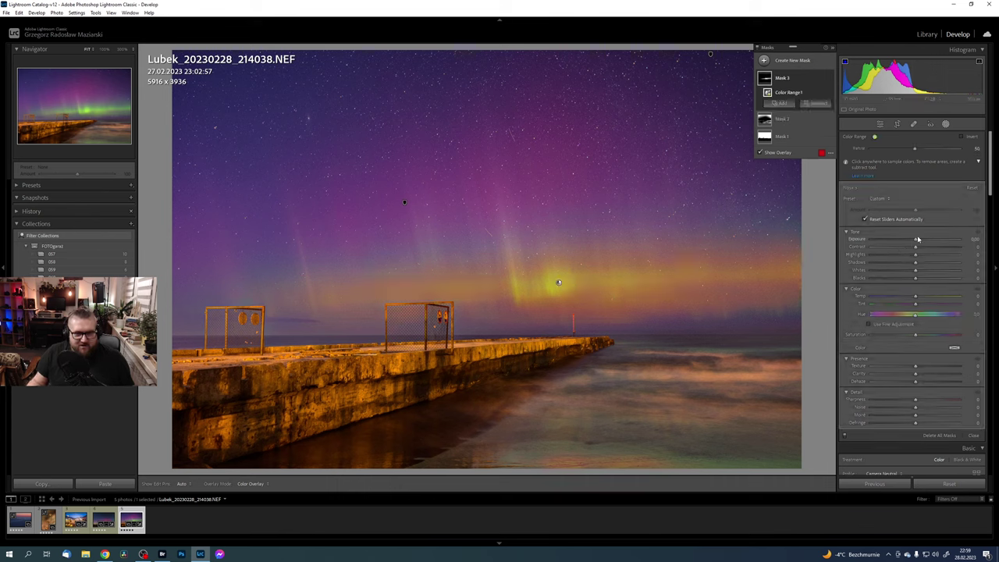
{"action": "left_click_drag", "start_coordinate": [915, 151], "coordinate": [897, 151]}
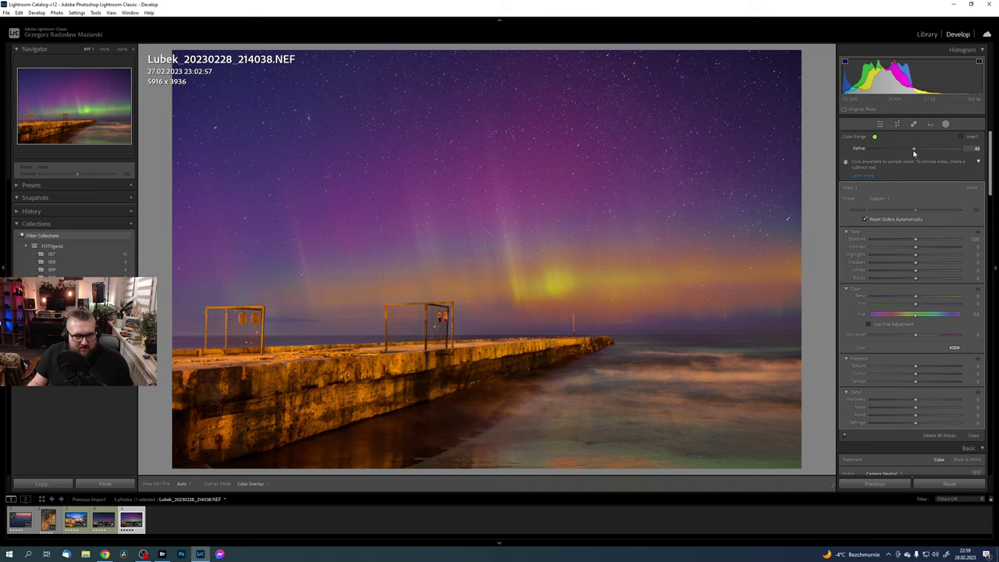
{"action": "left_click", "coordinate": [917, 150]}
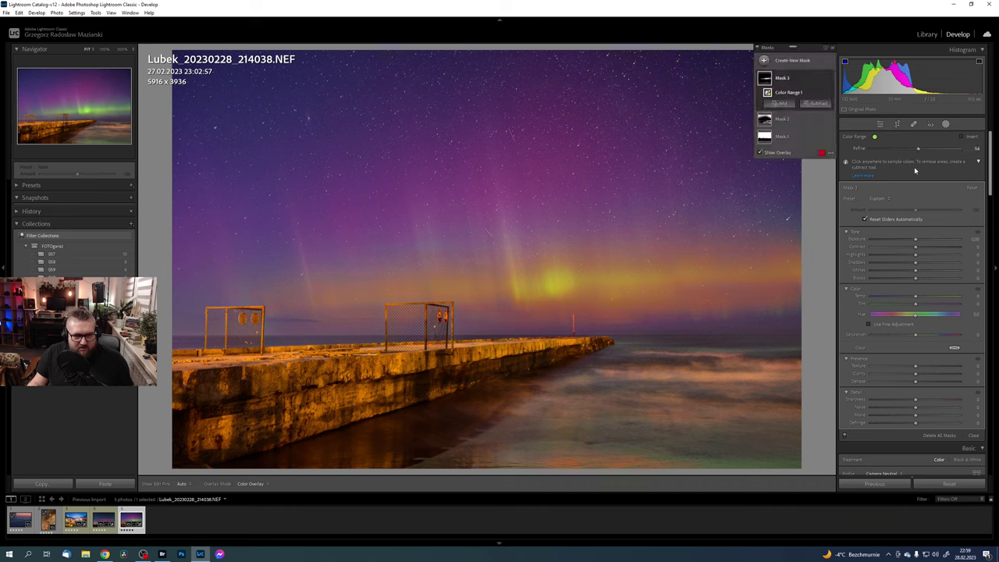
Step: Set the mask overlay colour to green, cool Temp, set Tint to +10 and add Clarity
{"action": "left_click", "coordinate": [822, 154]}
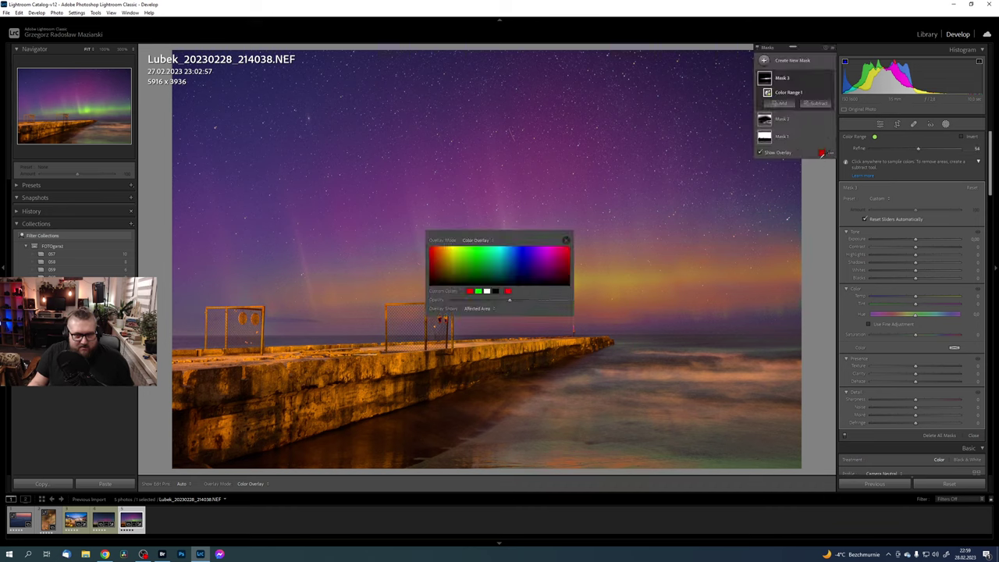
{"action": "left_click", "coordinate": [477, 247]}
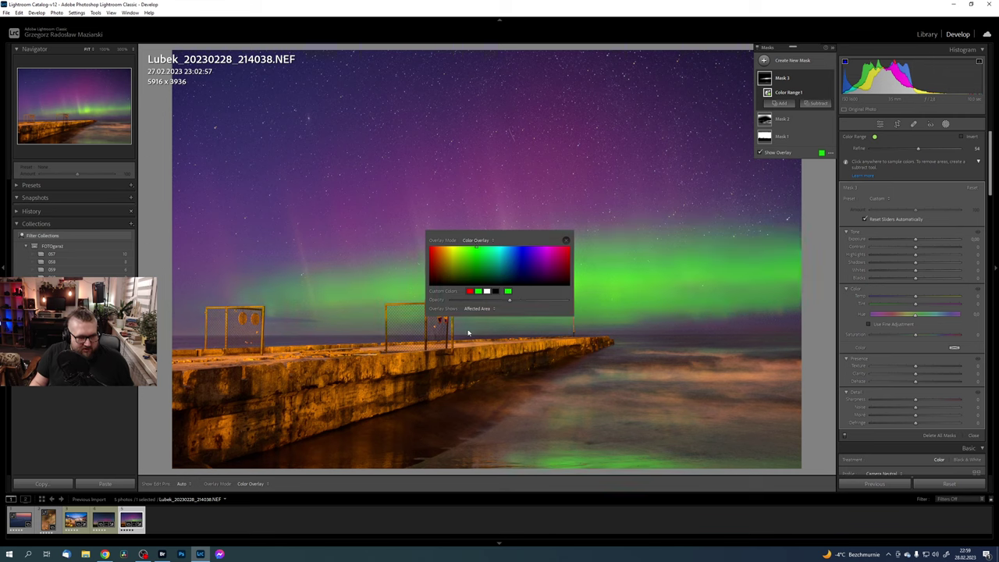
{"action": "left_click", "coordinate": [587, 241]}
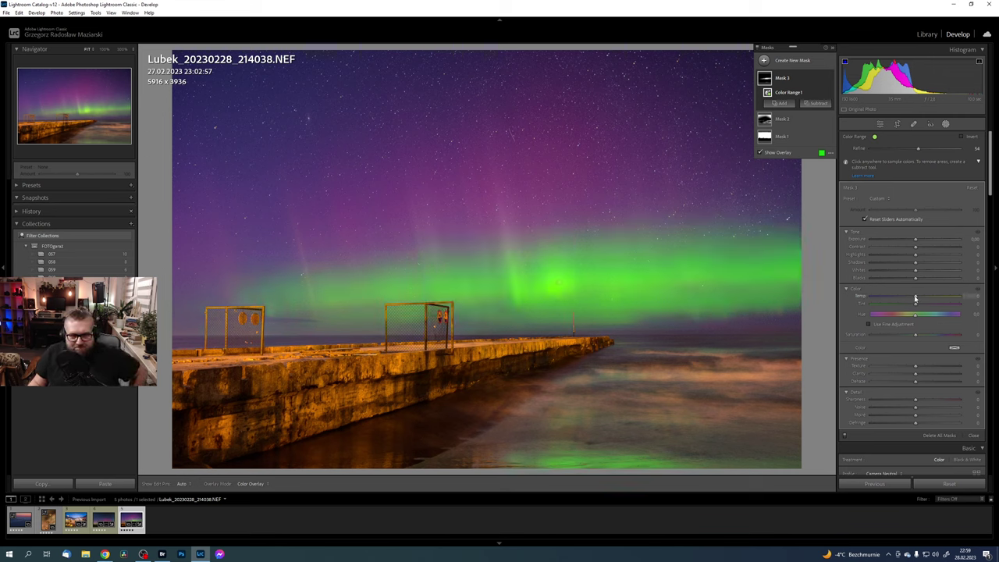
{"action": "left_click_drag", "start_coordinate": [916, 300], "coordinate": [920, 306]}
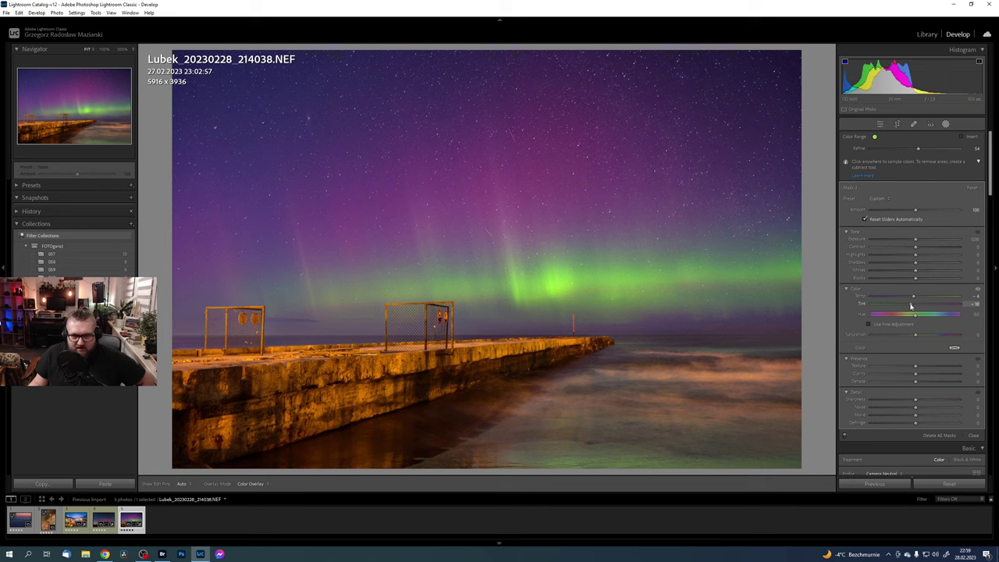
{"action": "left_click_drag", "start_coordinate": [911, 307], "coordinate": [919, 273]}
{"action": "left_click_drag", "start_coordinate": [916, 375], "coordinate": [917, 378]}
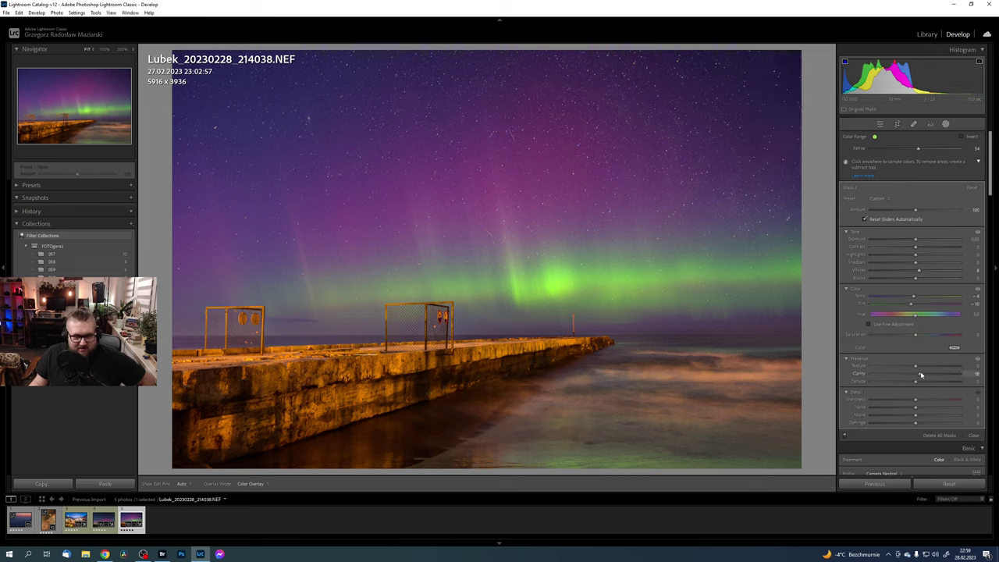
{"action": "left_click_drag", "start_coordinate": [921, 375], "coordinate": [919, 376]}
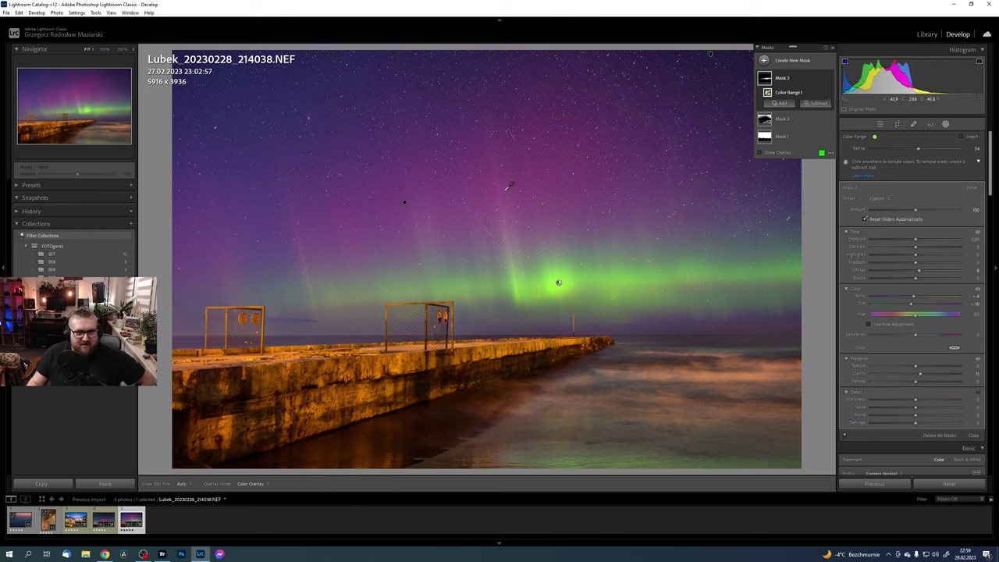
{"action": "left_click", "coordinate": [770, 60]}
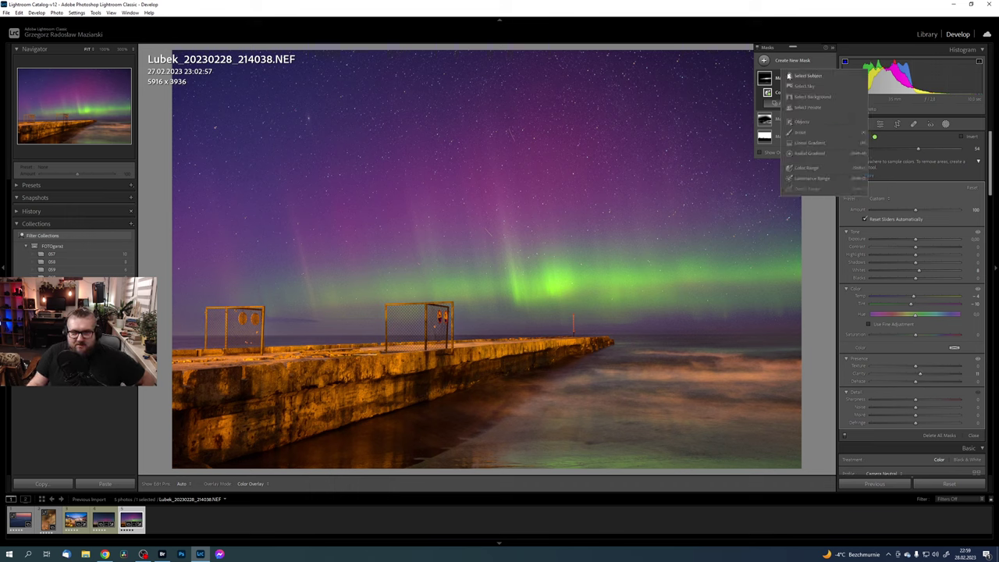
Step: Create colour-range Mask 4 resampled on the lower aurora, with Refine set to 33
{"action": "left_click", "coordinate": [821, 172]}
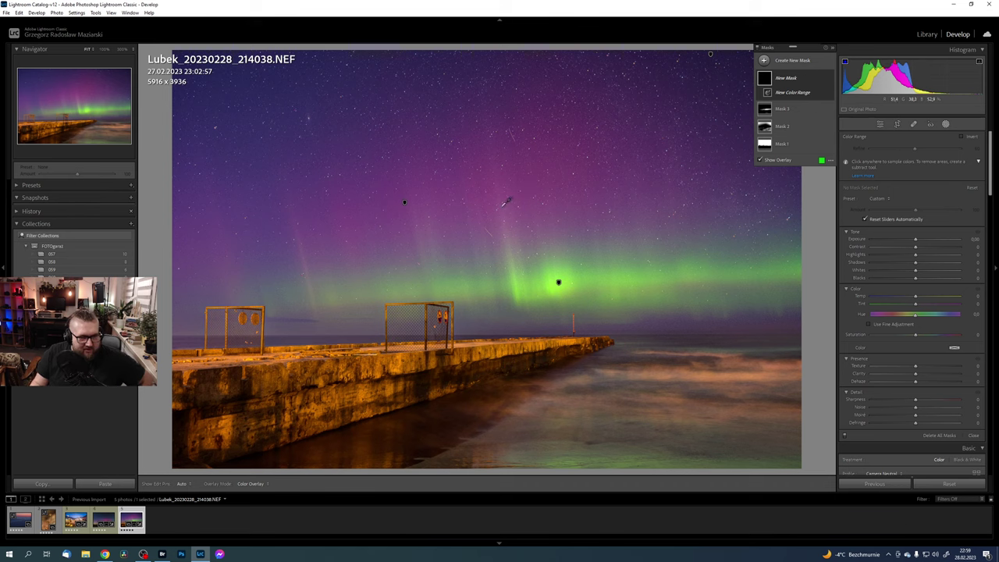
{"action": "left_click", "coordinate": [501, 207]}
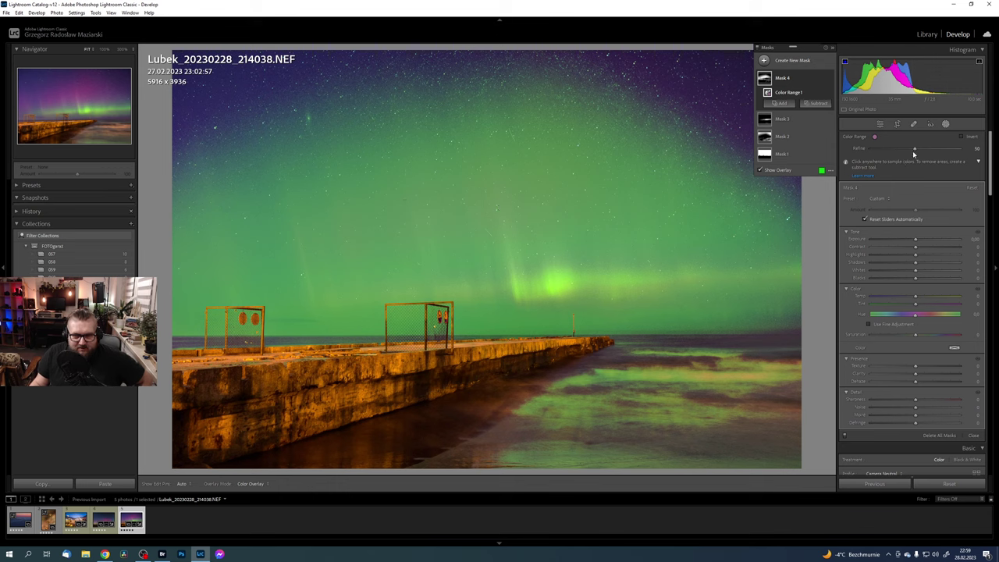
{"action": "left_click_drag", "start_coordinate": [914, 154], "coordinate": [848, 159]}
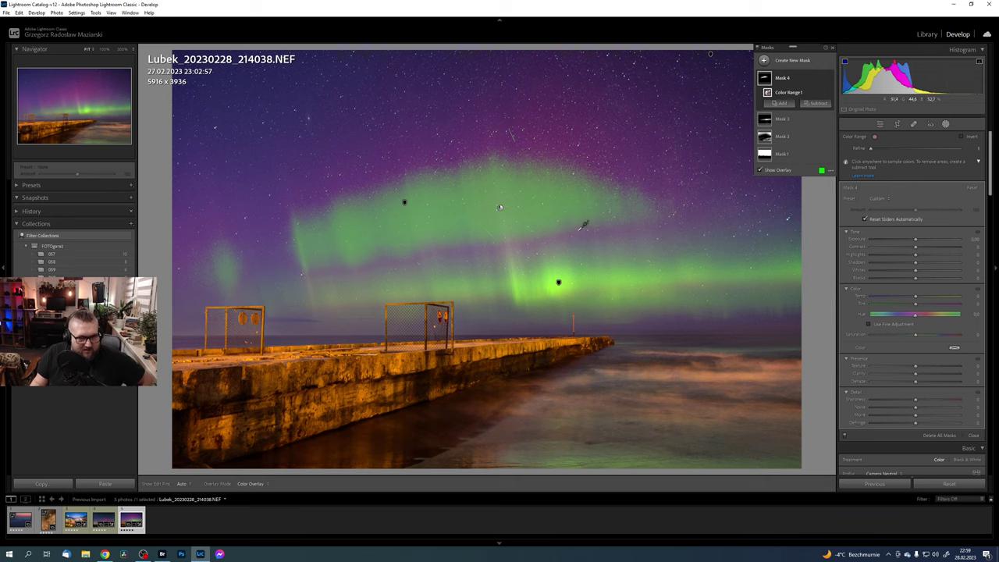
{"action": "left_click", "coordinate": [566, 235]}
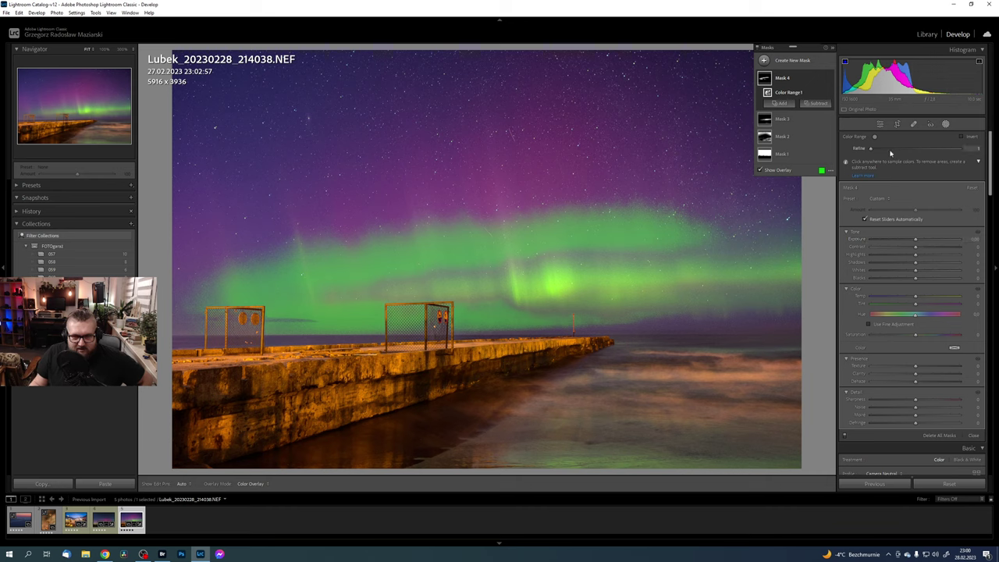
{"action": "mouse_move", "coordinate": [870, 149]}
{"action": "left_mouse_down"}
{"action": "mouse_move", "coordinate": [895, 153]}
{"action": "mouse_move", "coordinate": [871, 150]}
{"action": "left_mouse_up"}
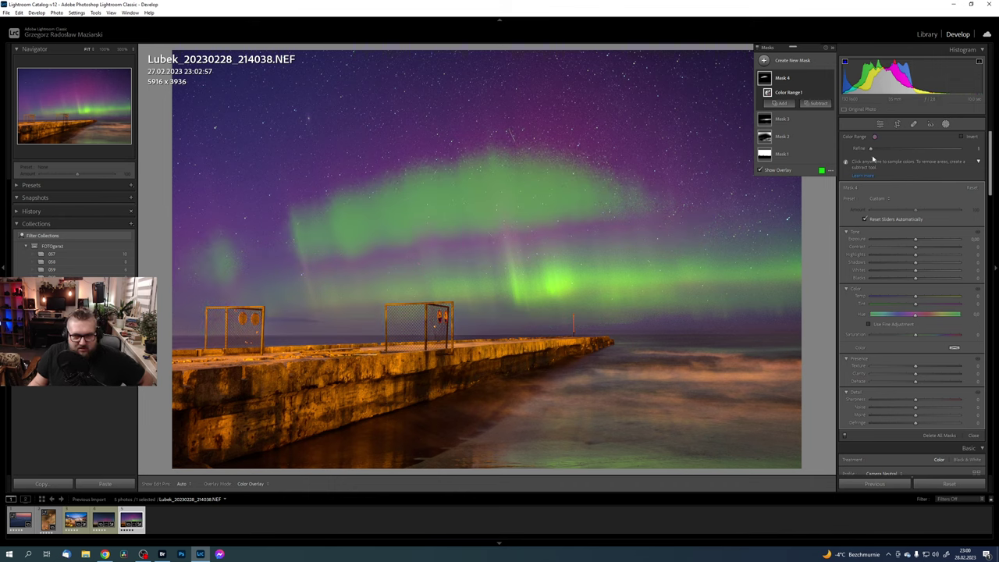
{"action": "left_click_drag", "start_coordinate": [872, 149], "coordinate": [902, 149]}
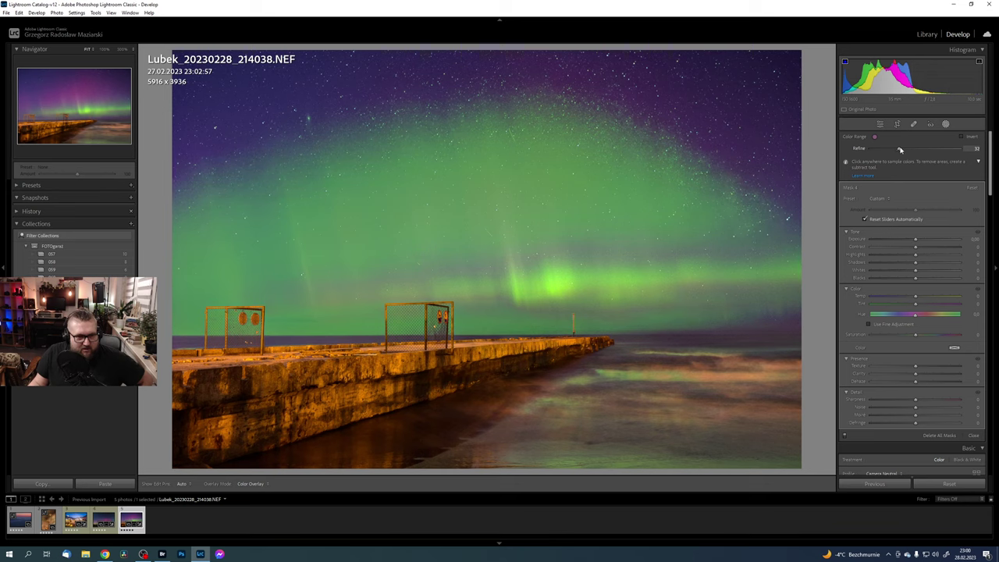
{"action": "left_click_drag", "start_coordinate": [900, 149], "coordinate": [899, 150]}
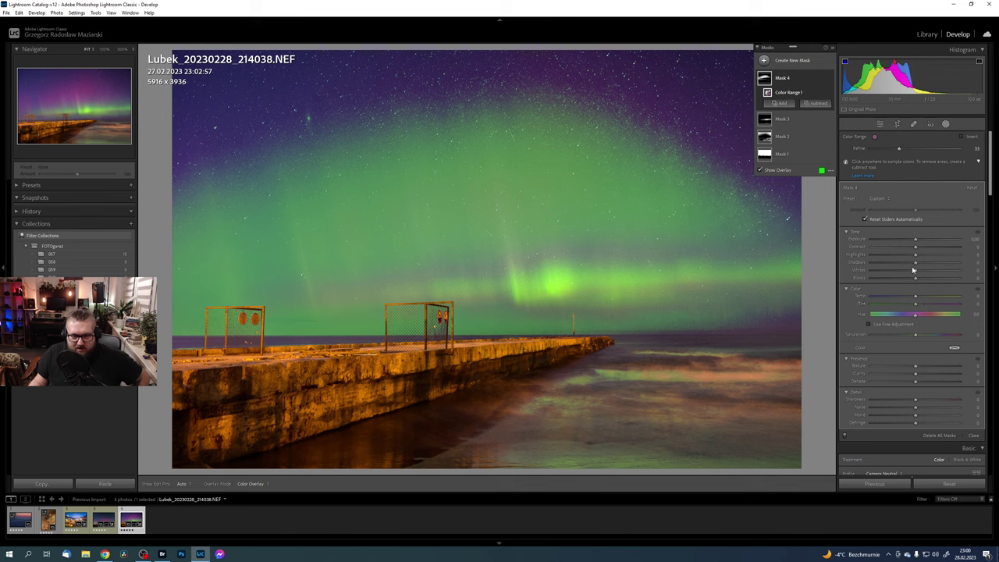
Step: Give Mask 4 Whites +22, Clarity 14 and Tint 3, then close Masking
{"action": "left_click_drag", "start_coordinate": [916, 273], "coordinate": [925, 272]}
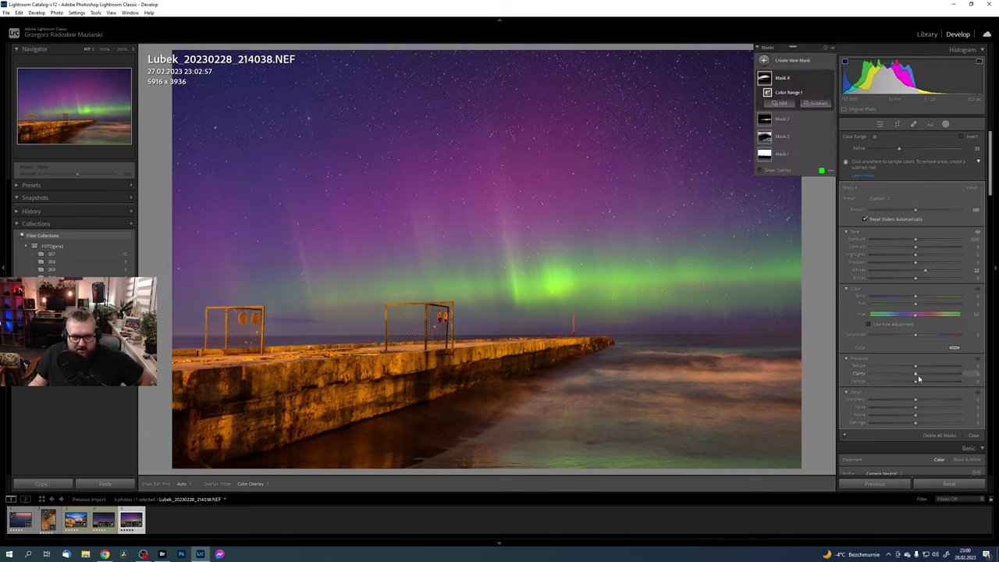
{"action": "left_click_drag", "start_coordinate": [916, 374], "coordinate": [924, 375]}
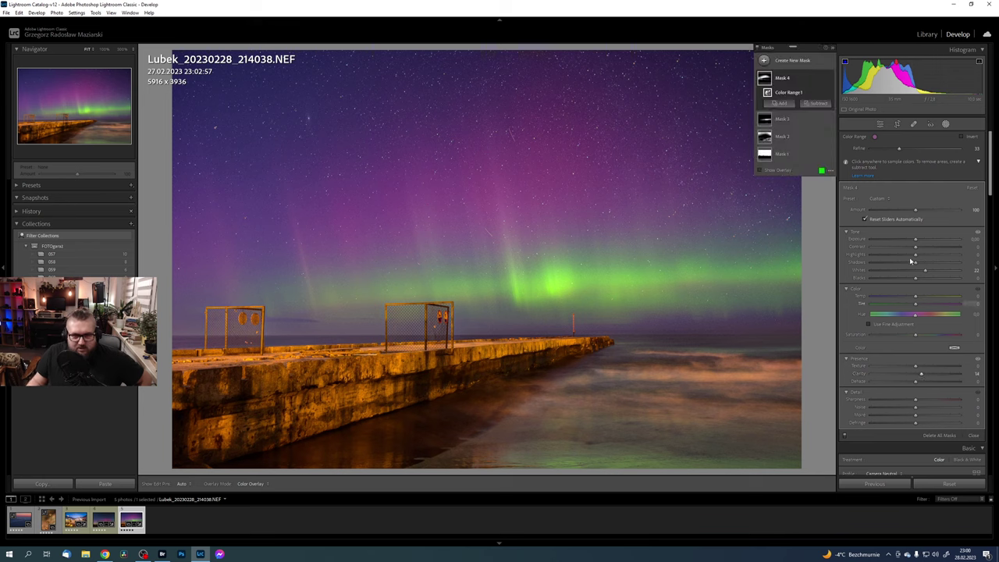
{"action": "left_click_drag", "start_coordinate": [916, 305], "coordinate": [919, 306]}
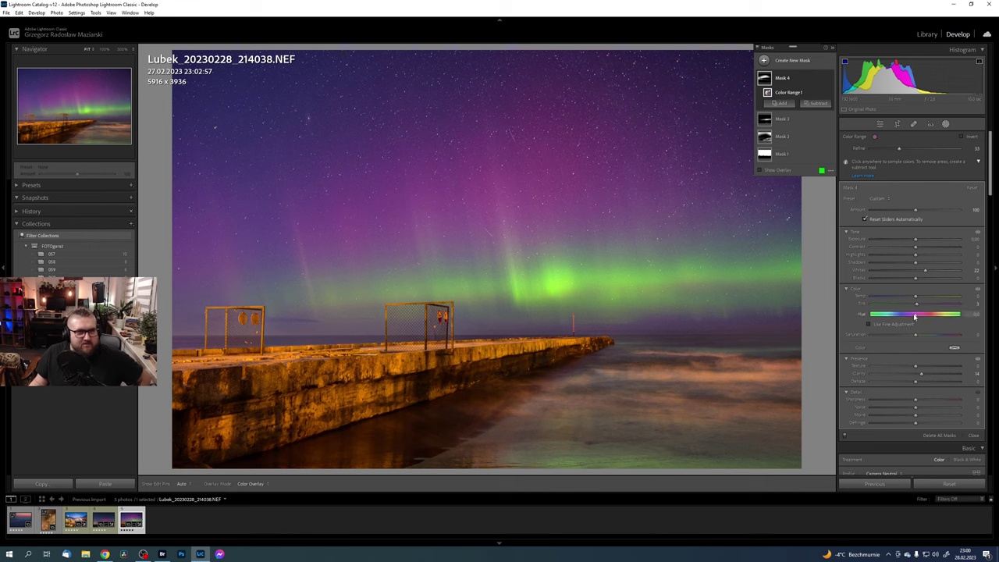
{"action": "left_click", "coordinate": [946, 124]}
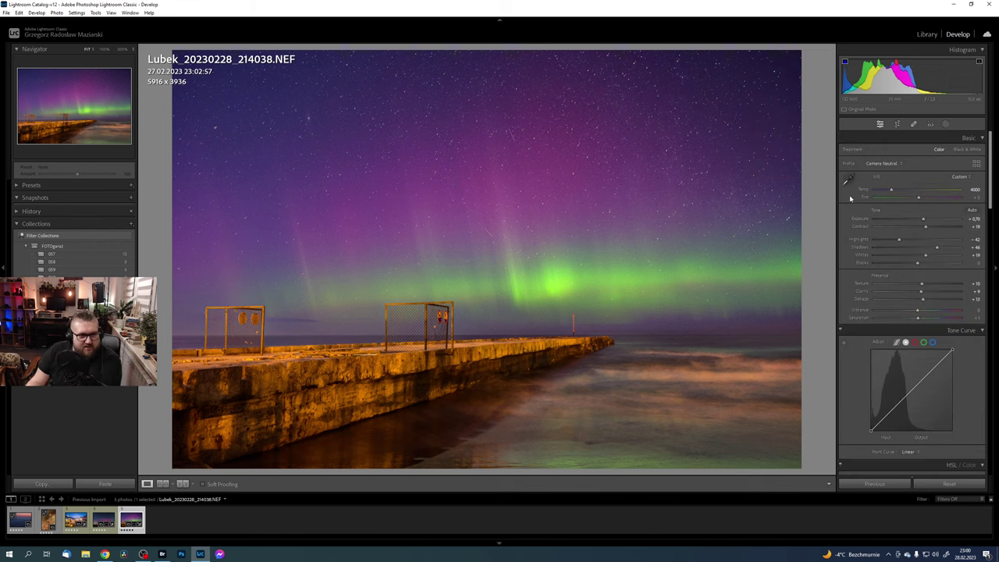
Step: Compare the edit with the original in Before/After, then inspect the stars at 100%
{"action": "left_click", "coordinate": [183, 484]}
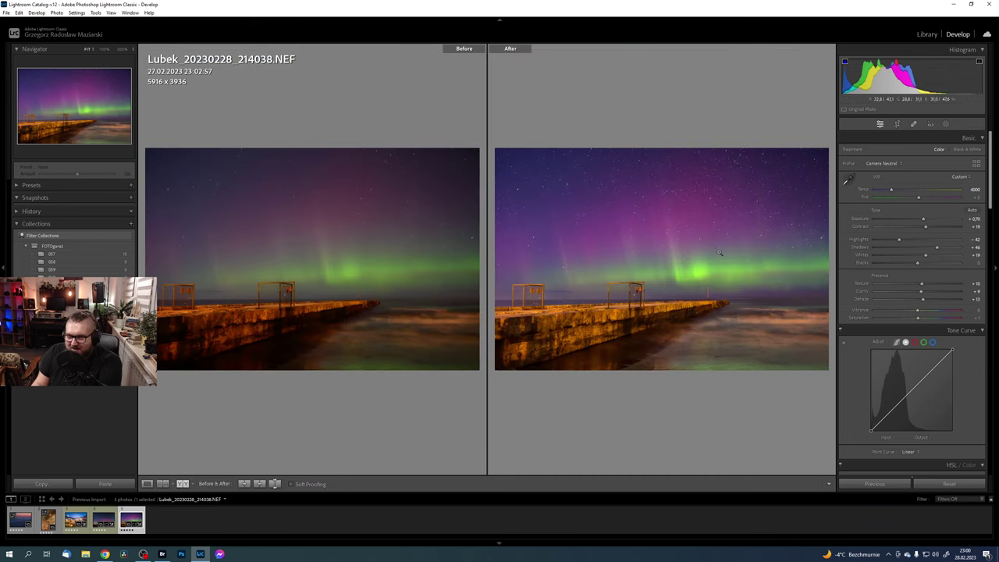
{"action": "left_click", "coordinate": [148, 484]}
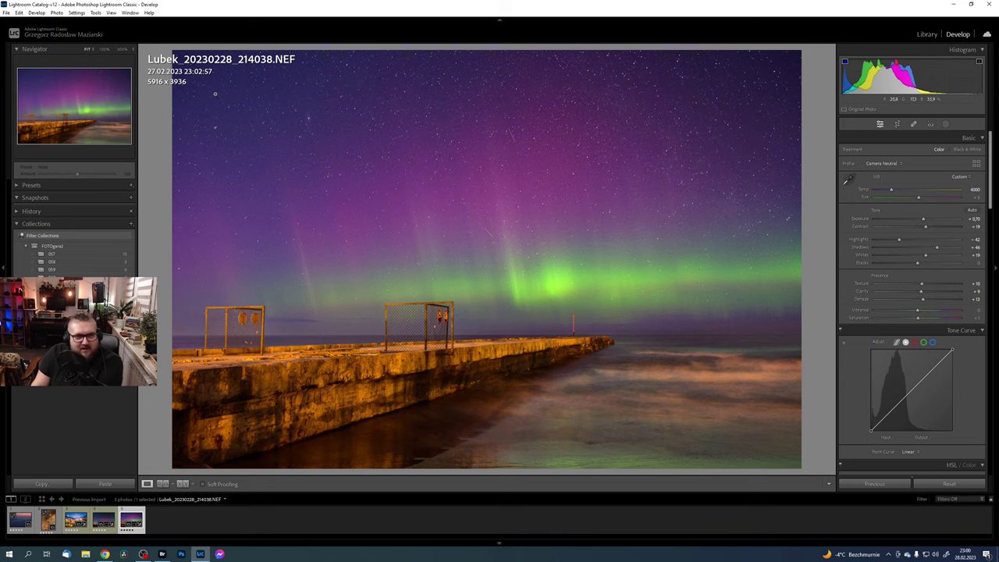
{"action": "left_click_drag", "start_coordinate": [215, 93], "coordinate": [508, 303]}
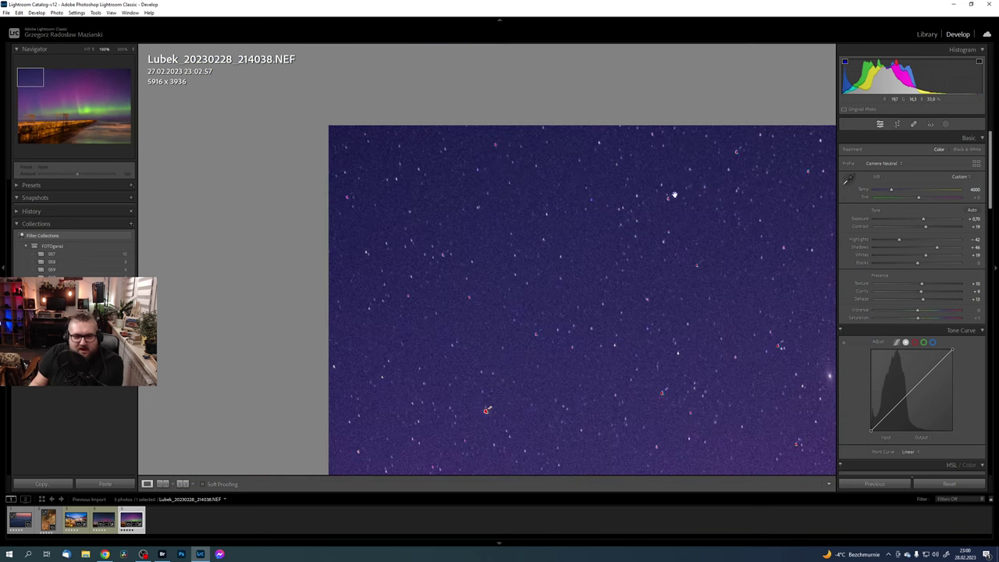
{"action": "left_click", "coordinate": [633, 259]}
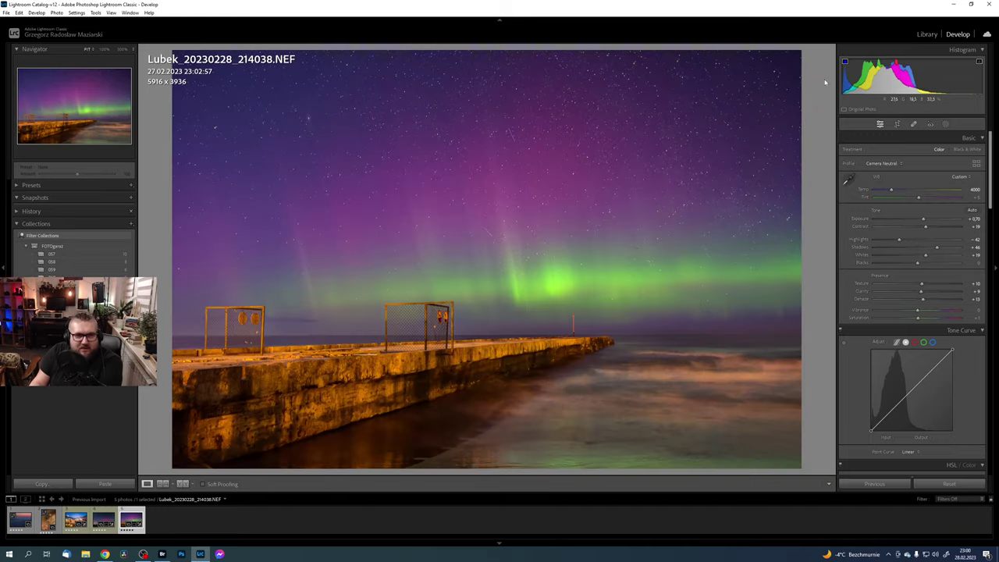
Step: Start a new linear gradient mask in Masking
{"action": "left_click", "coordinate": [945, 124]}
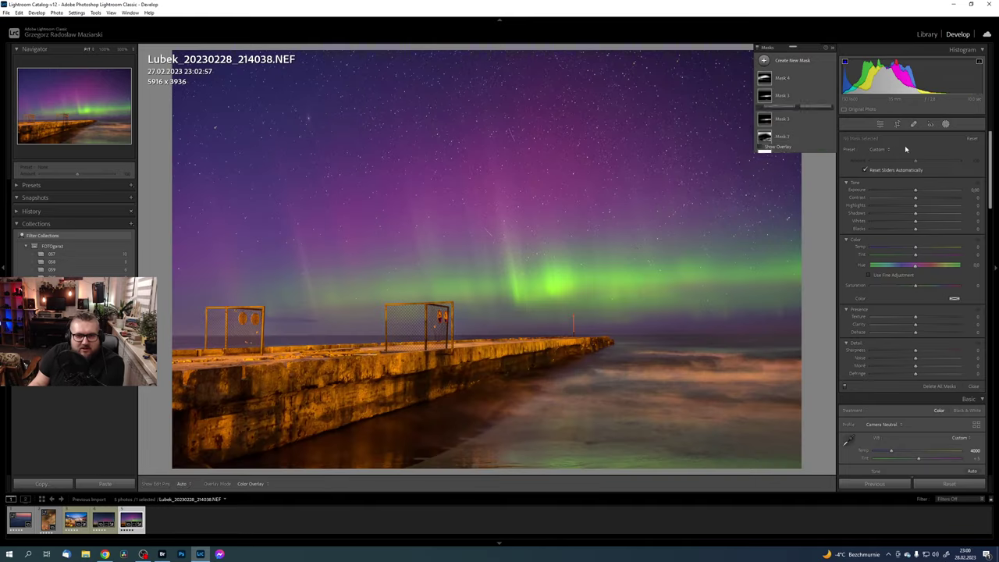
{"action": "left_click", "coordinate": [763, 62]}
{"action": "left_click", "coordinate": [812, 146]}
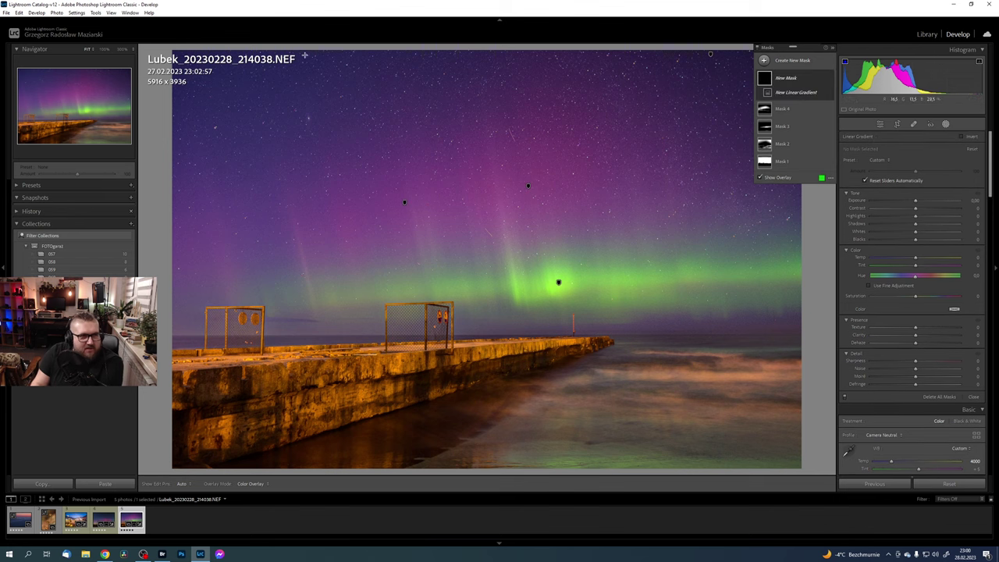
Step: Draw two linear gradients across the top and top-right sky, then lower the mask's Temp
{"action": "left_click_drag", "start_coordinate": [304, 55], "coordinate": [349, 243]}
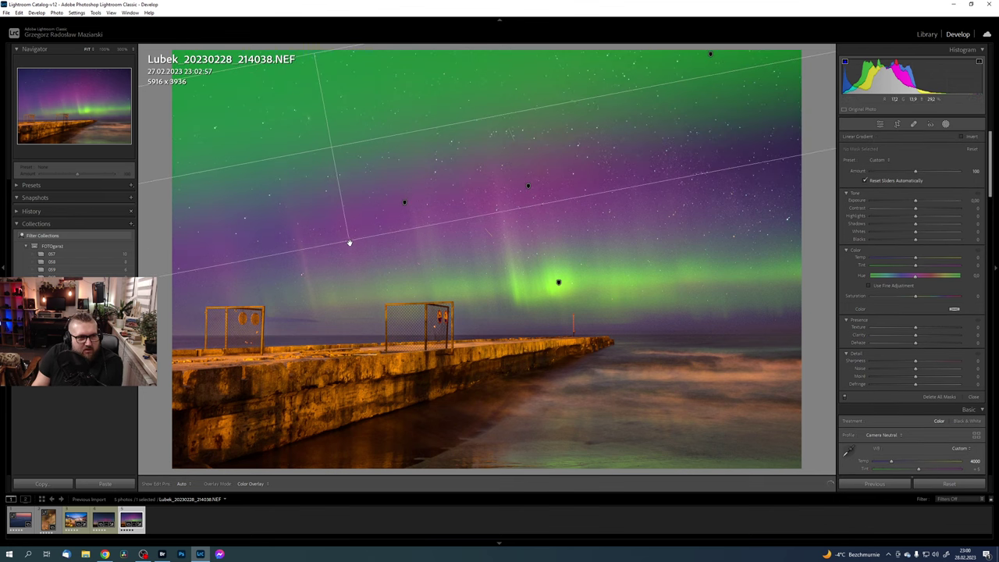
{"action": "left_click_drag", "start_coordinate": [330, 171], "coordinate": [306, 96]}
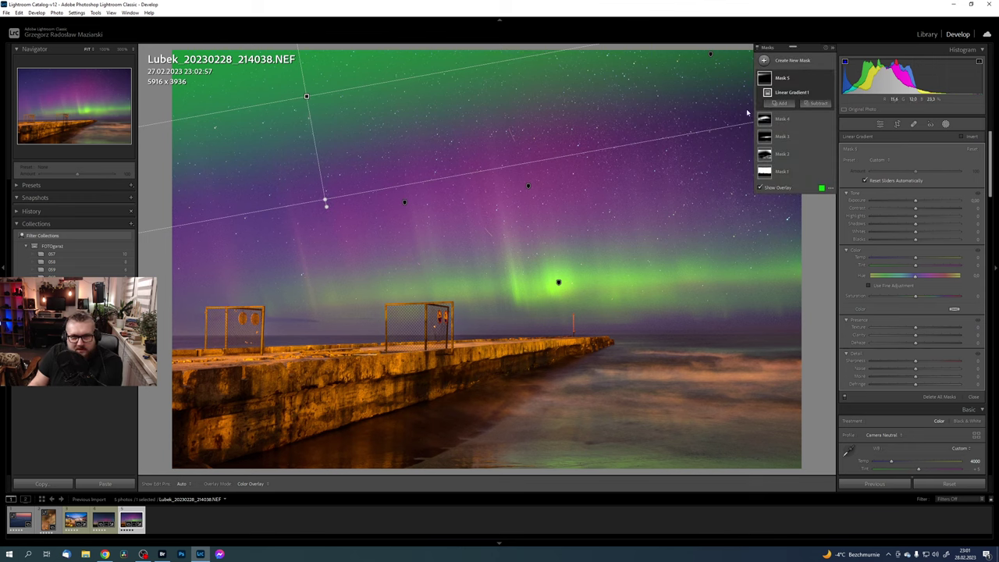
{"action": "left_click", "coordinate": [829, 188]}
{"action": "left_click", "coordinate": [788, 199]}
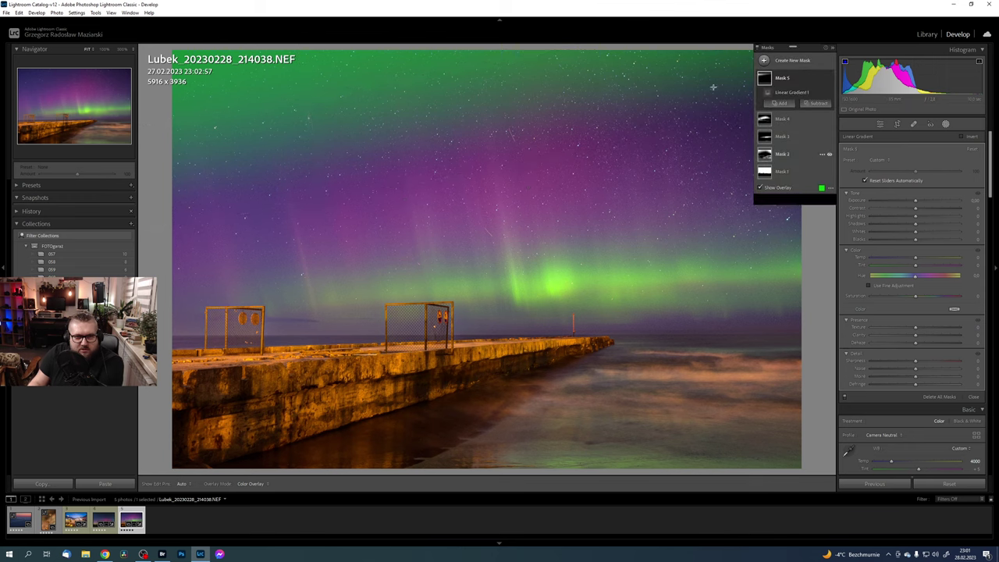
{"action": "left_click_drag", "start_coordinate": [739, 52], "coordinate": [710, 230]}
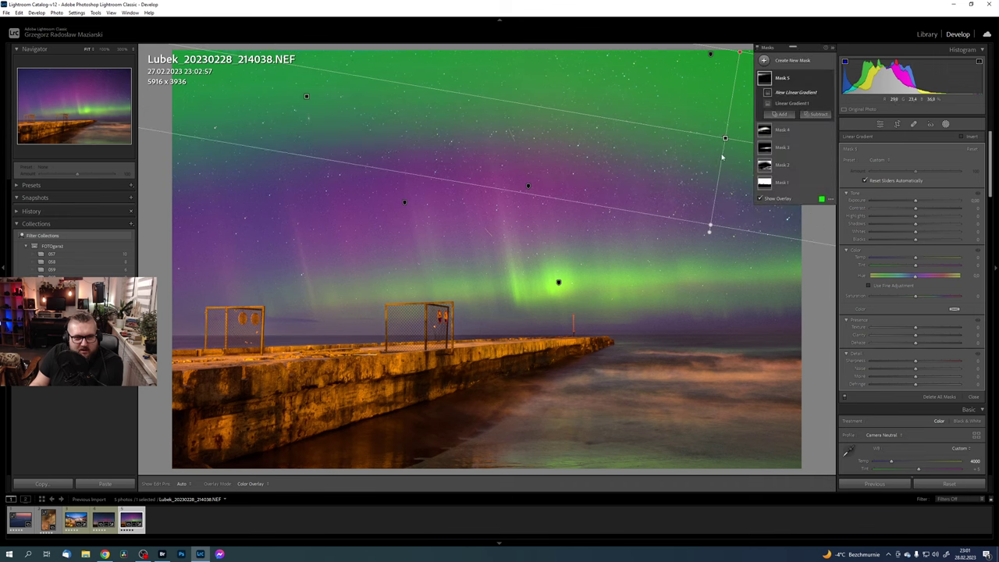
{"action": "left_click_drag", "start_coordinate": [725, 138], "coordinate": [787, 80]}
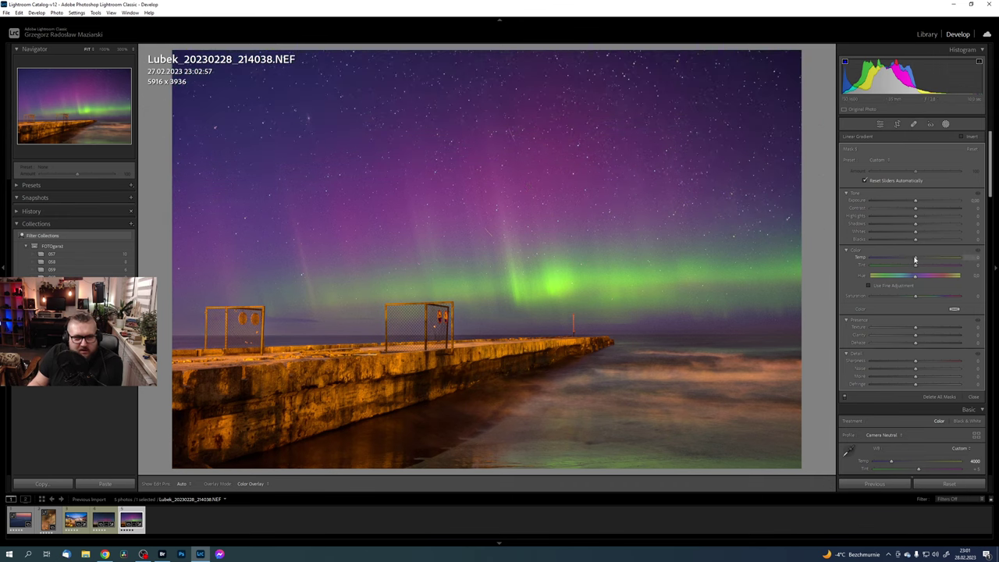
{"action": "mouse_move", "coordinate": [929, 261]}
{"action": "left_mouse_down"}
{"action": "mouse_move", "coordinate": [906, 268]}
{"action": "mouse_move", "coordinate": [926, 260]}
{"action": "mouse_move", "coordinate": [912, 260]}
{"action": "left_mouse_up"}
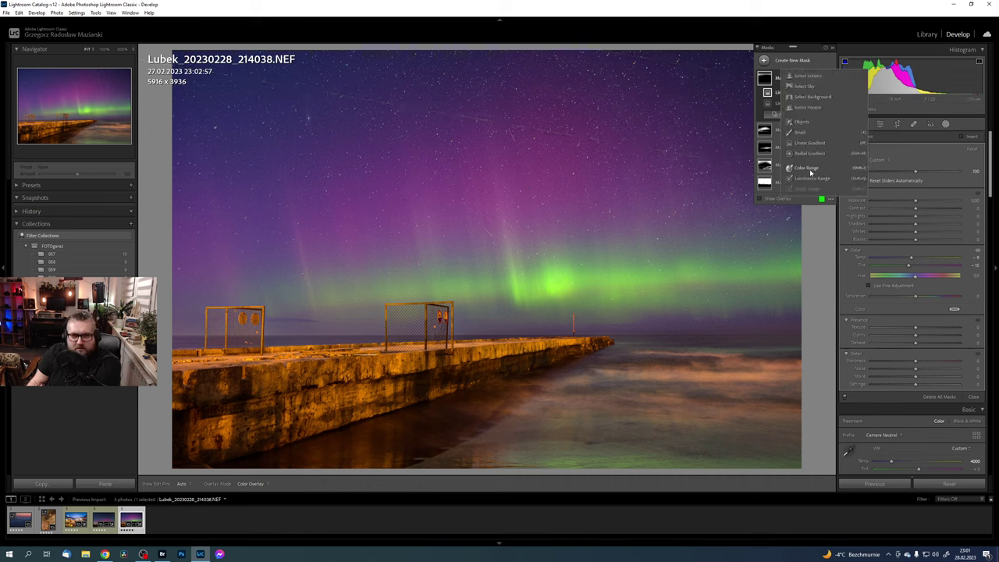
Step: Create colour-range Mask 6 sampled from the green aurora with Refine set to 39
{"action": "key", "text": "shift+j"}
{"action": "left_click", "coordinate": [558, 282]}
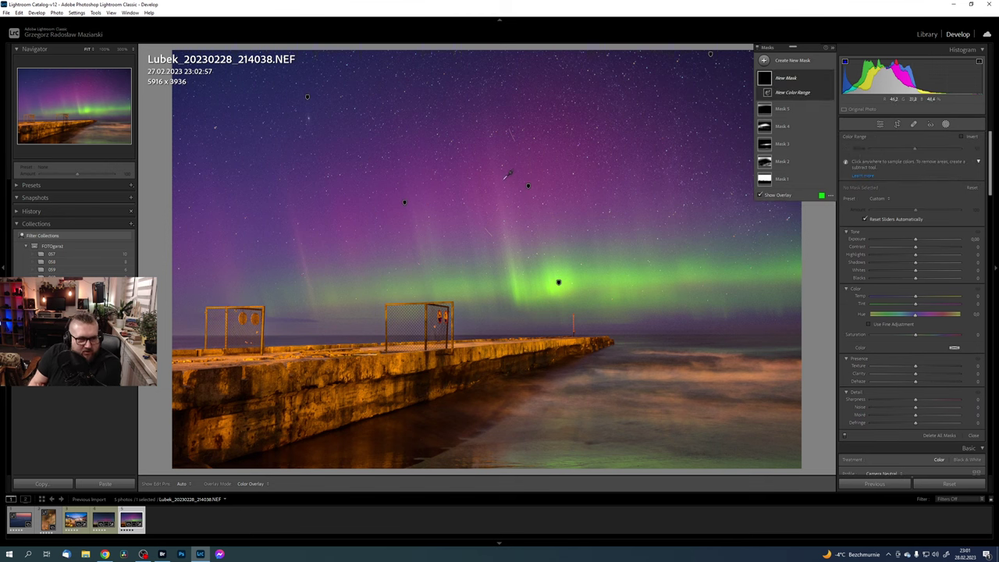
{"action": "left_click", "coordinate": [502, 179], "text": "shift"}
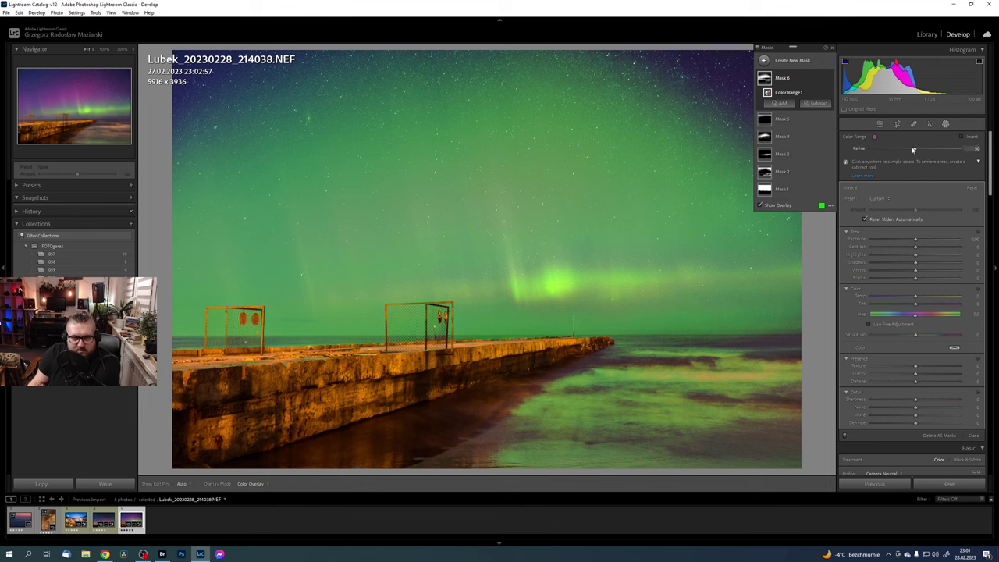
{"action": "mouse_move", "coordinate": [915, 148]}
{"action": "left_mouse_down"}
{"action": "mouse_move", "coordinate": [885, 150]}
{"action": "mouse_move", "coordinate": [894, 150]}
{"action": "left_mouse_up"}
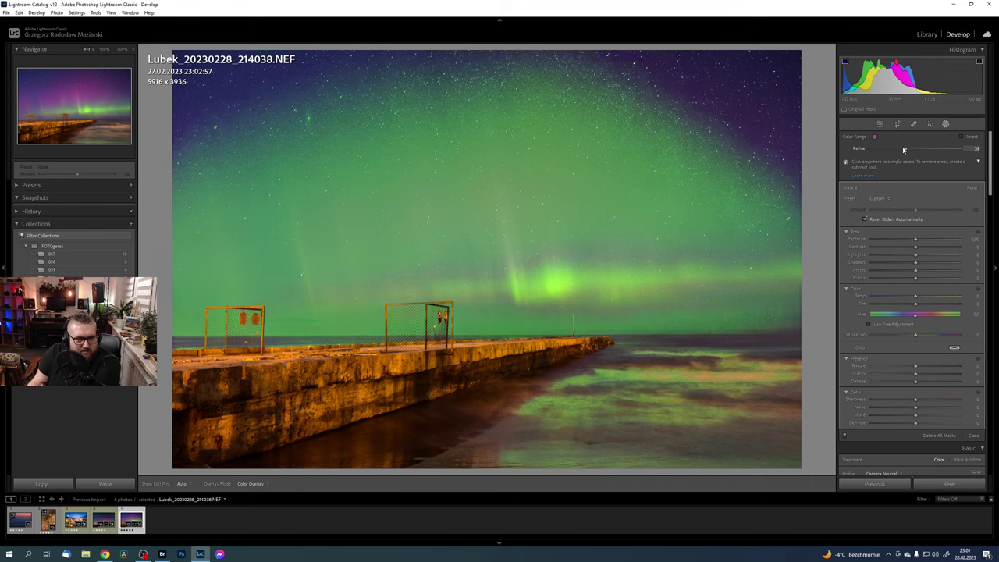
{"action": "left_click_drag", "start_coordinate": [904, 150], "coordinate": [905, 150]}
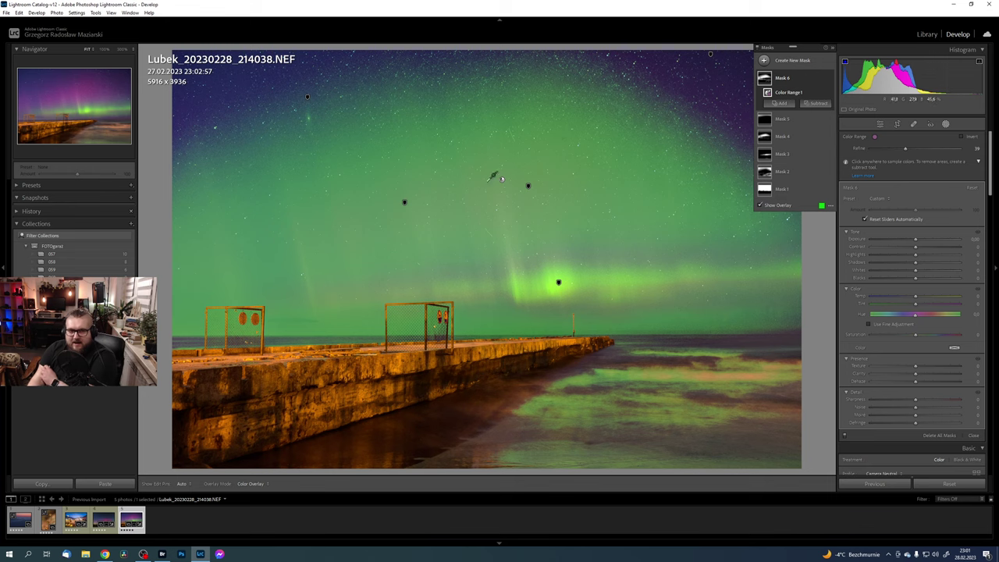
{"action": "mouse_move", "coordinate": [788, 78]}
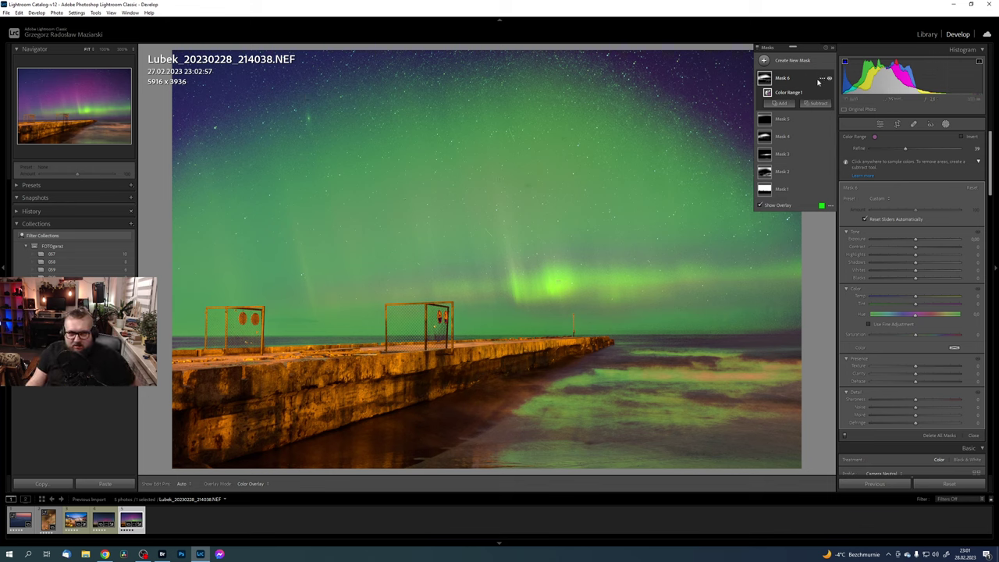
{"action": "left_click", "coordinate": [822, 79]}
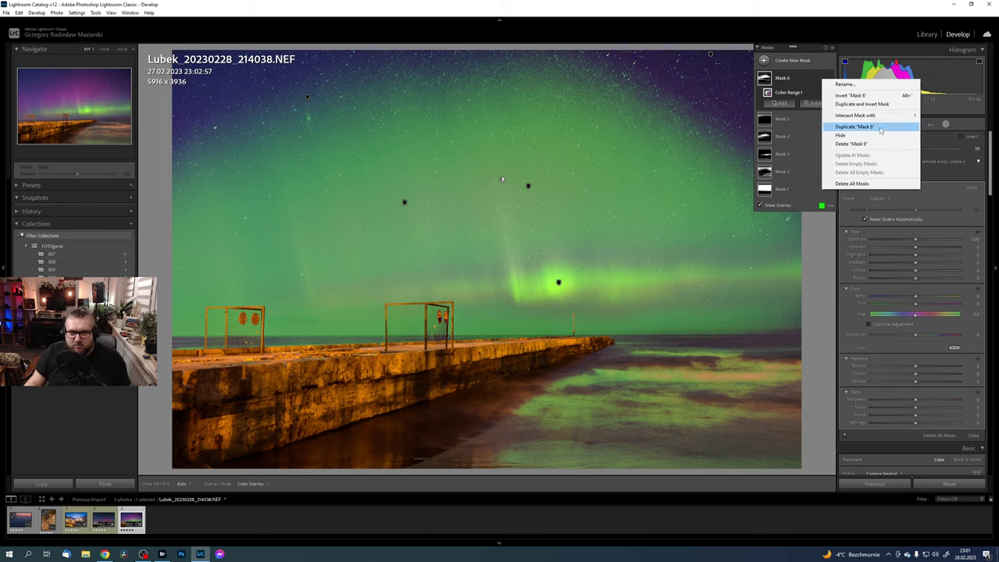
Step: Intersect Mask 6 with a bright-tone luminance range, raising Whites and Highlights and setting Temp to 8
{"action": "mouse_move", "coordinate": [858, 116]}
{"action": "left_click", "coordinate": [950, 199]}
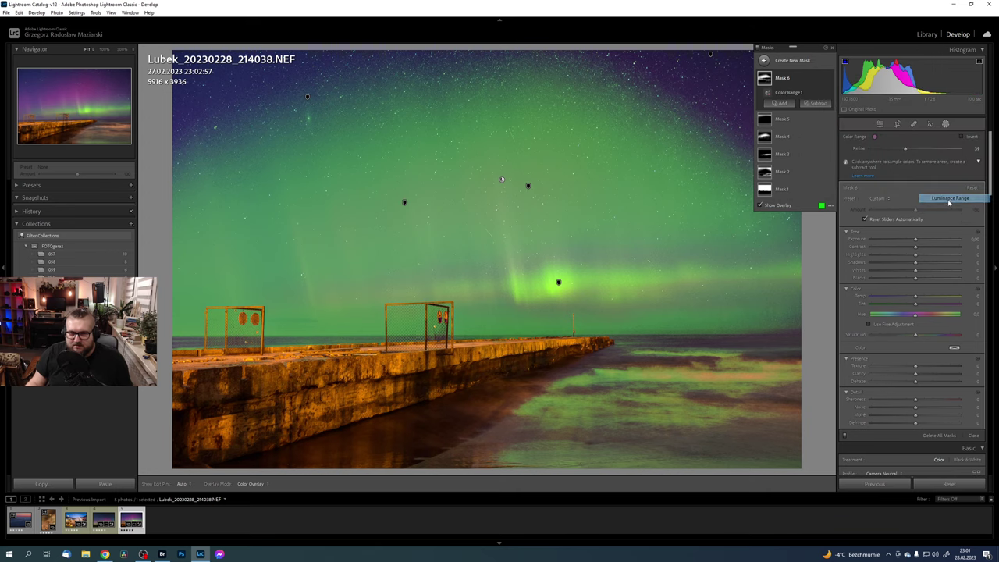
{"action": "mouse_move", "coordinate": [858, 145]}
{"action": "left_mouse_down"}
{"action": "mouse_move", "coordinate": [956, 157]}
{"action": "mouse_move", "coordinate": [937, 159]}
{"action": "left_mouse_up"}
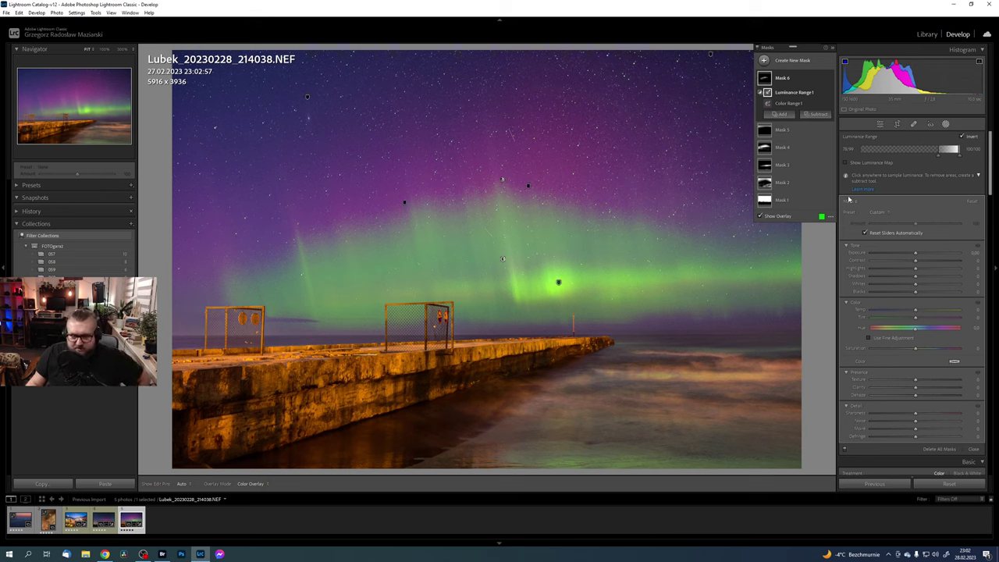
{"action": "left_click_drag", "start_coordinate": [917, 389], "coordinate": [923, 381]}
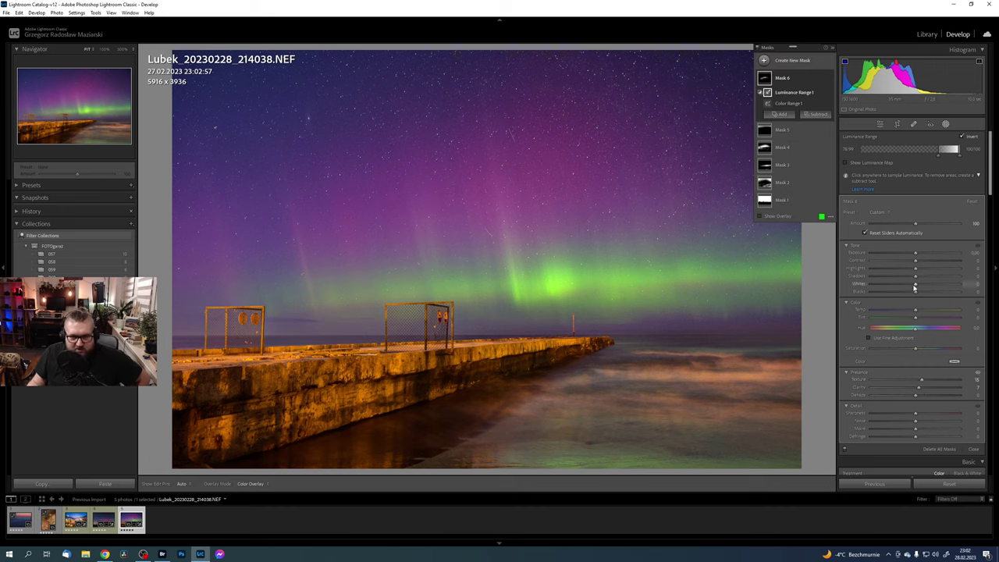
{"action": "left_click_drag", "start_coordinate": [917, 286], "coordinate": [921, 269]}
{"action": "left_click_drag", "start_coordinate": [915, 313], "coordinate": [922, 312]}
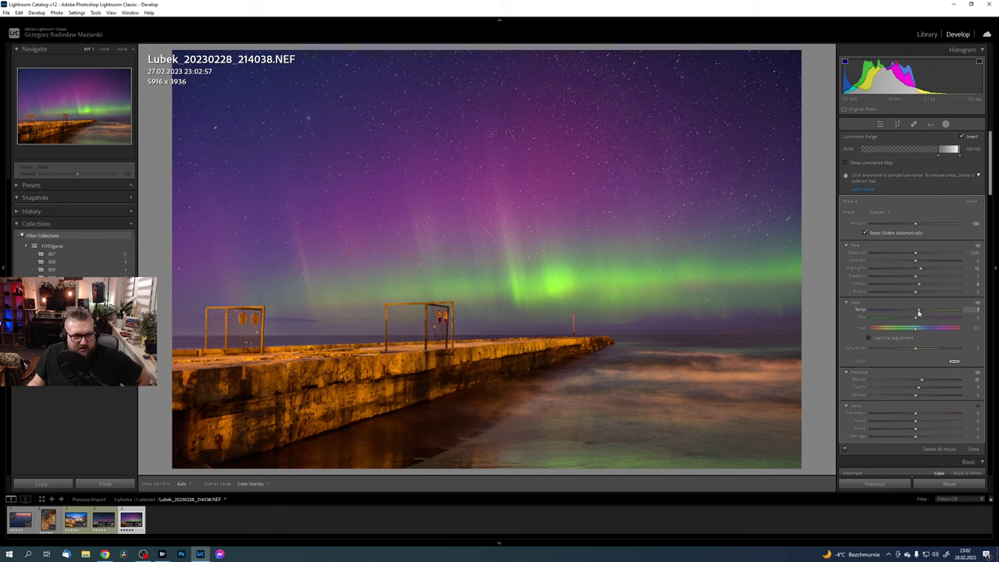
{"action": "left_click_drag", "start_coordinate": [919, 313], "coordinate": [920, 312]}
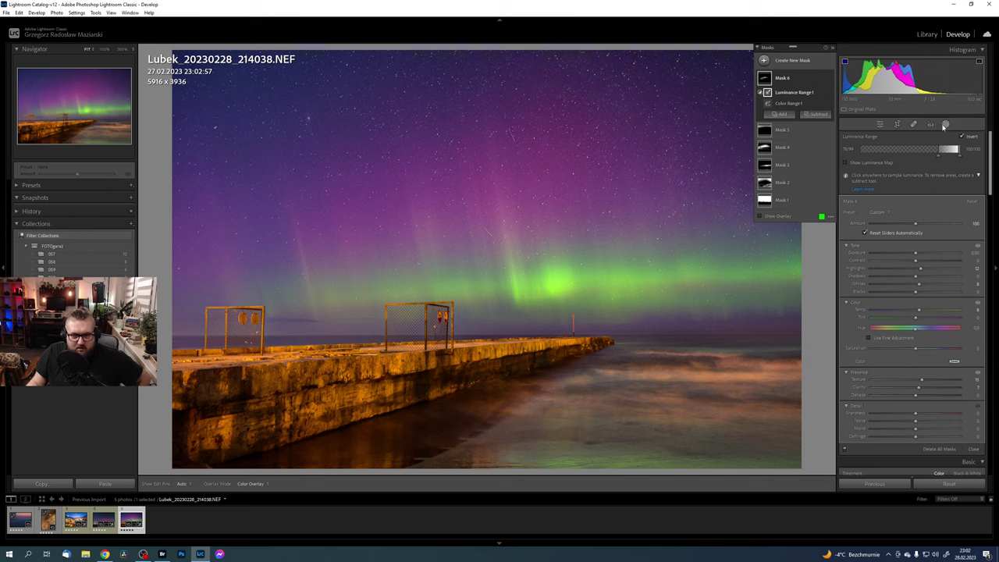
{"action": "left_click", "coordinate": [943, 127]}
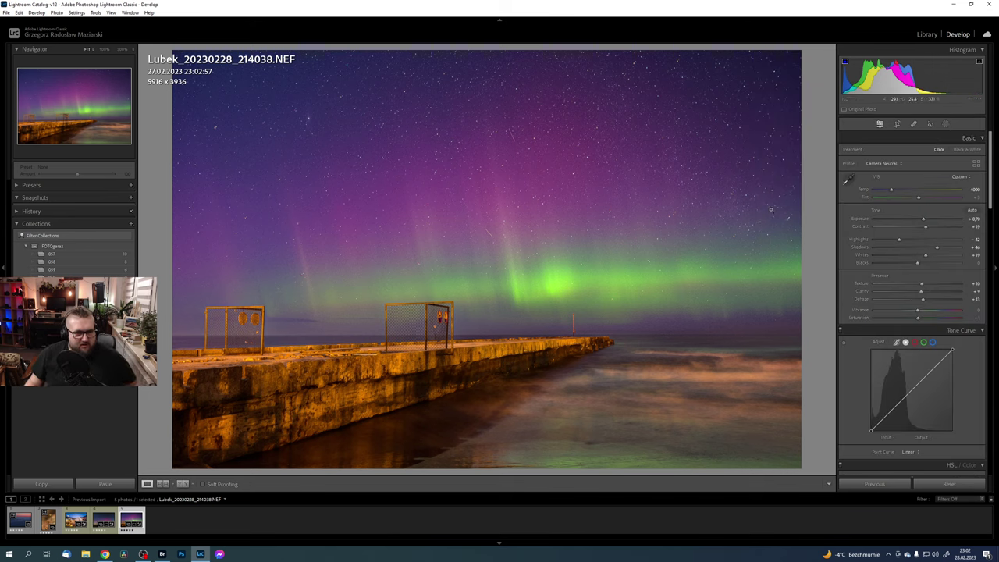
Step: Add linear-gradient Mask 7 from the sky top downward with extra Dehaze and Contrast 16
{"action": "left_click", "coordinate": [944, 123]}
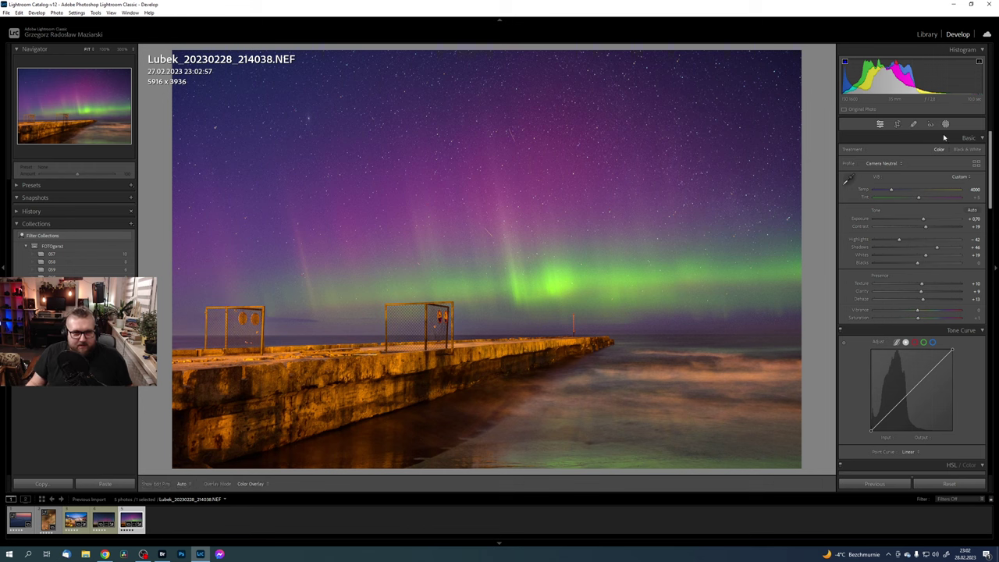
{"action": "left_click", "coordinate": [764, 60]}
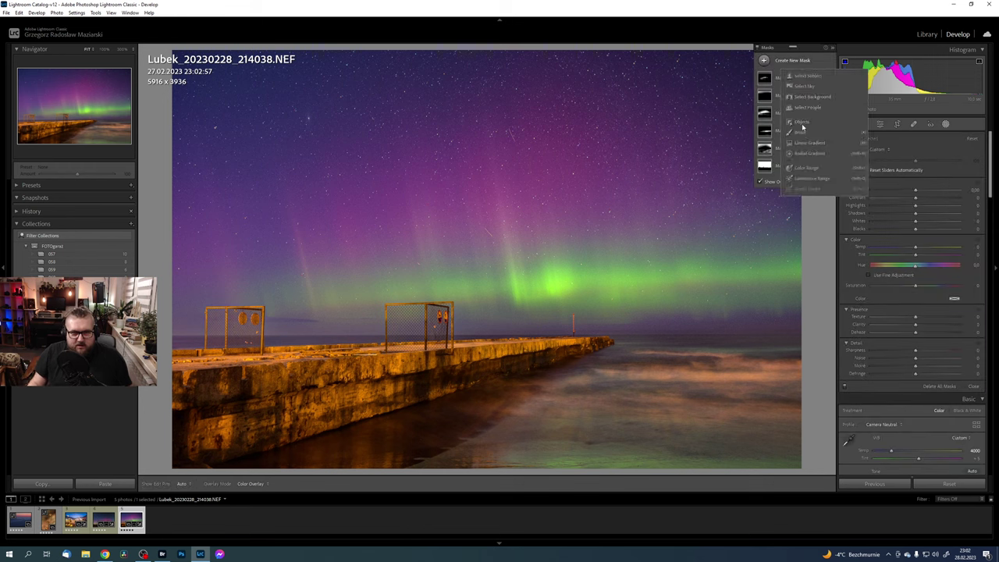
{"action": "left_click", "coordinate": [810, 143]}
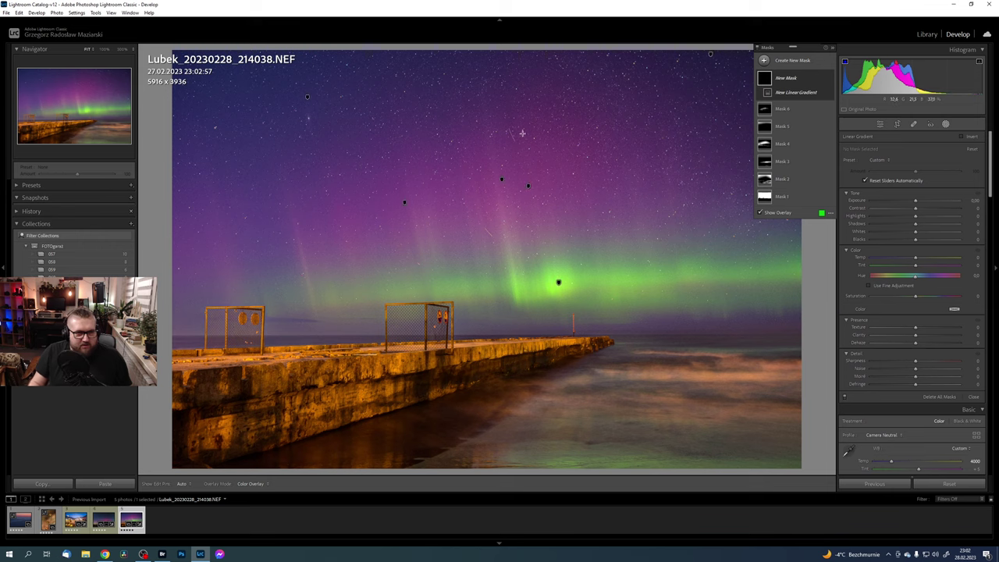
{"action": "left_click_drag", "start_coordinate": [530, 133], "coordinate": [538, 367]}
{"action": "left_click_drag", "start_coordinate": [533, 258], "coordinate": [533, 264]}
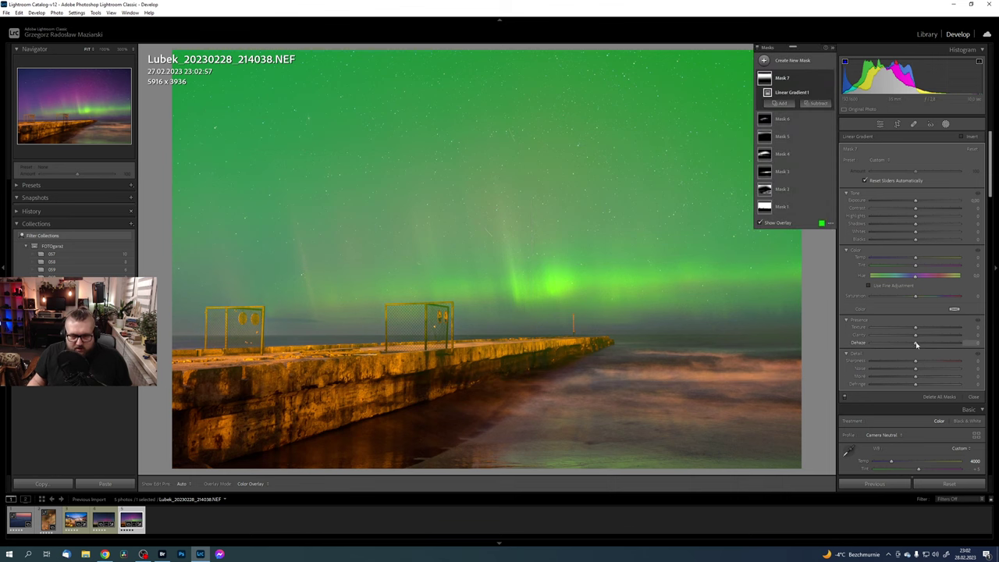
{"action": "left_click_drag", "start_coordinate": [915, 342], "coordinate": [919, 346]}
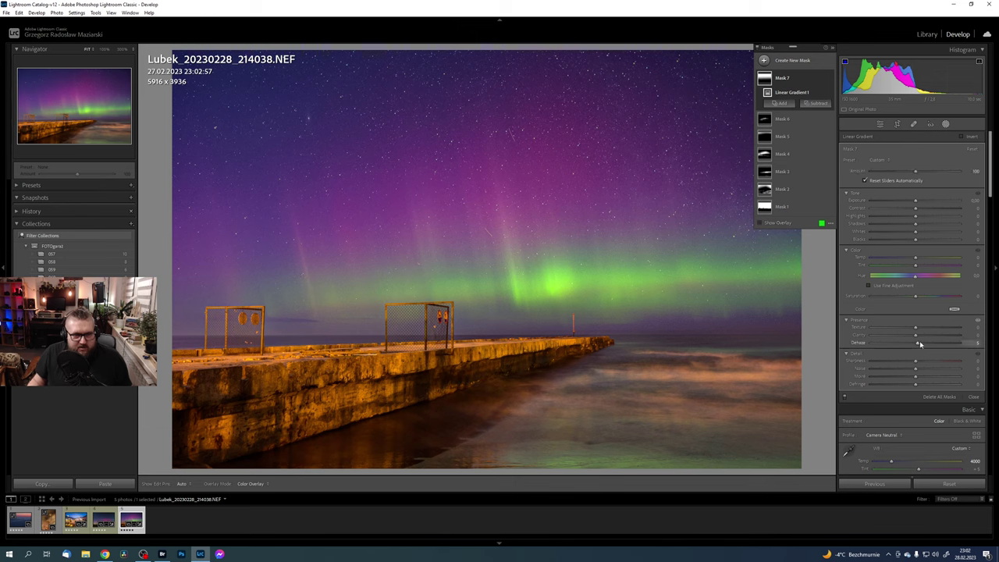
{"action": "left_click_drag", "start_coordinate": [916, 209], "coordinate": [922, 210]}
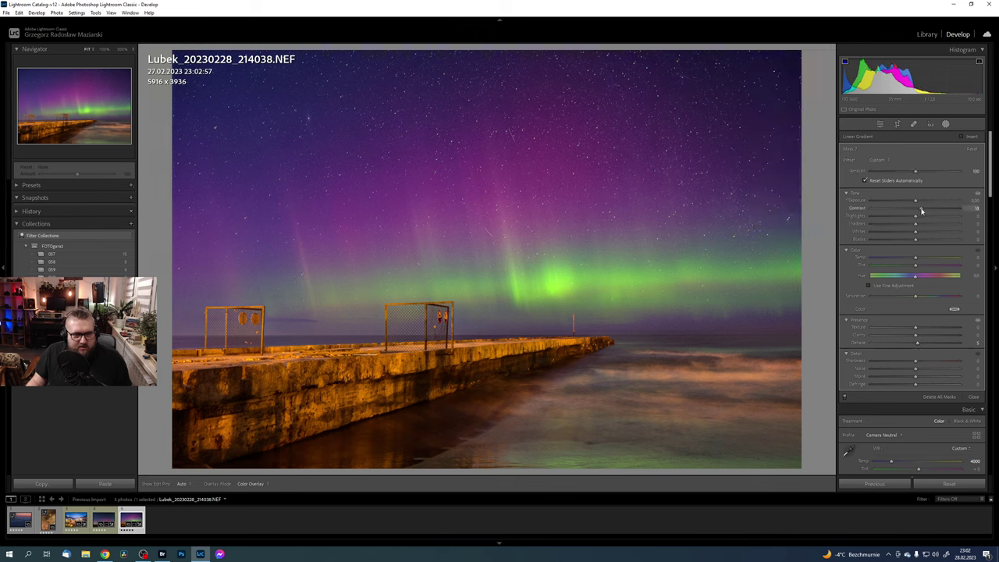
{"action": "left_click", "coordinate": [945, 125]}
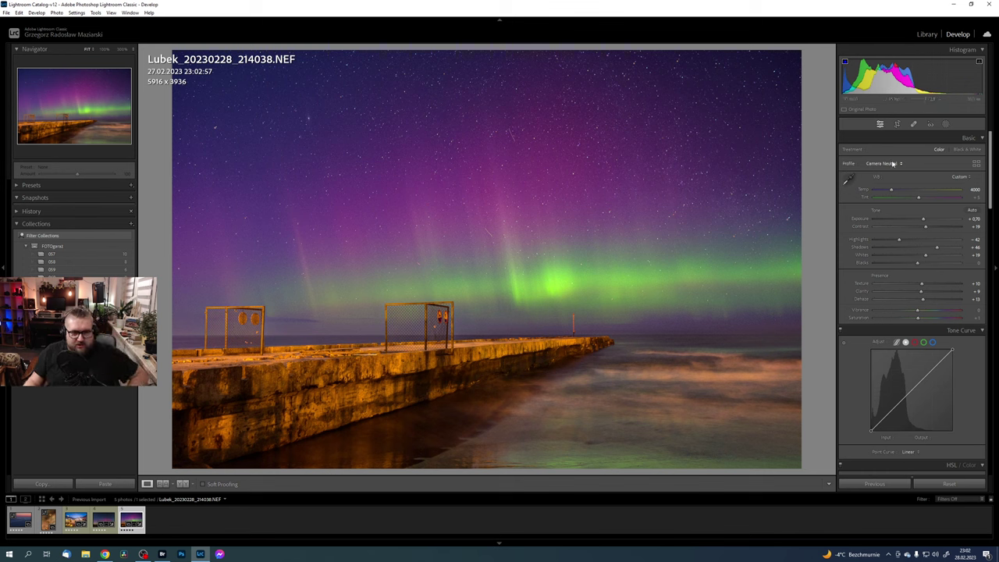
Step: Add an inverted Select Sky Mask 8 over the pier and water with Temp about -37
{"action": "left_click", "coordinate": [946, 124]}
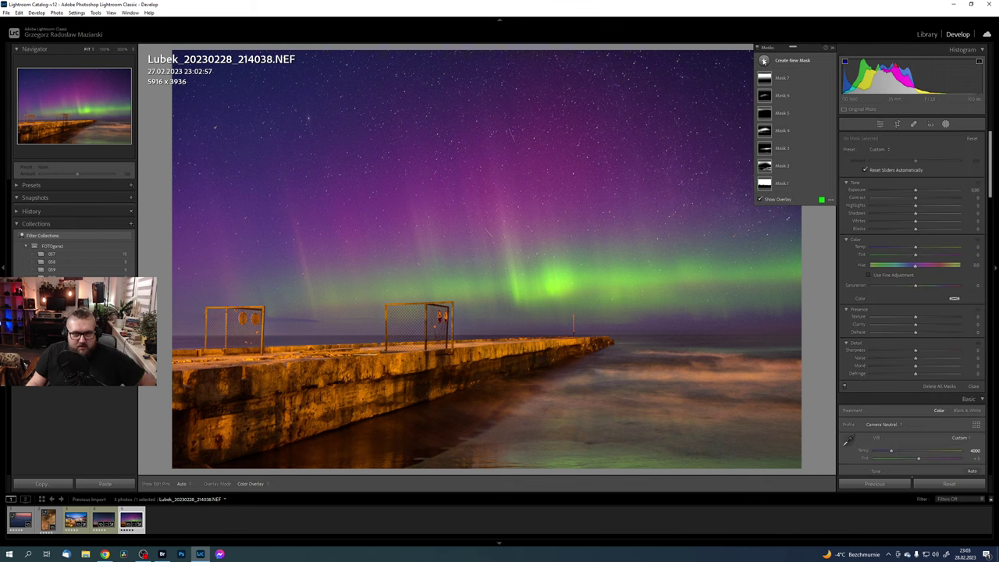
{"action": "left_click", "coordinate": [806, 86]}
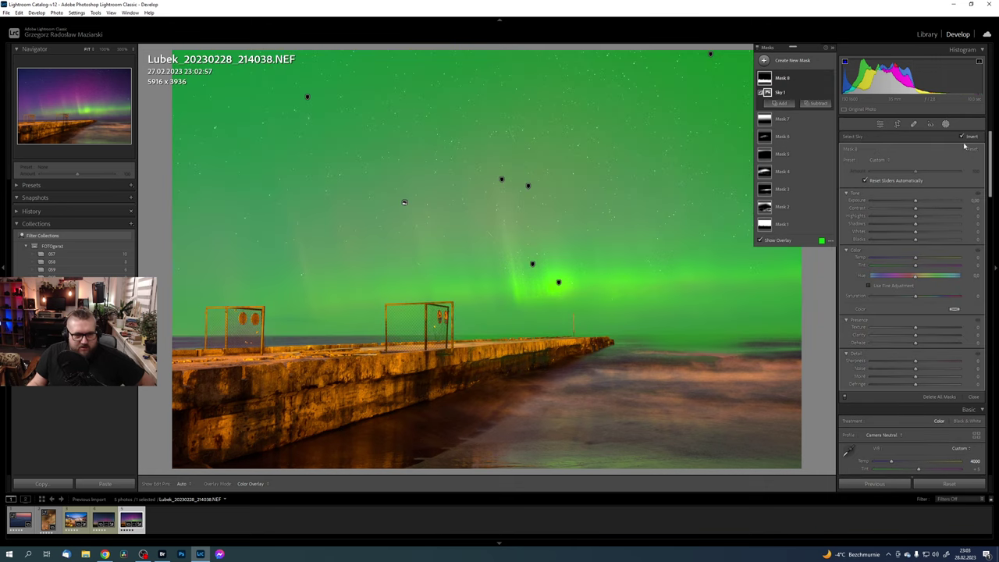
{"action": "left_click", "coordinate": [962, 136]}
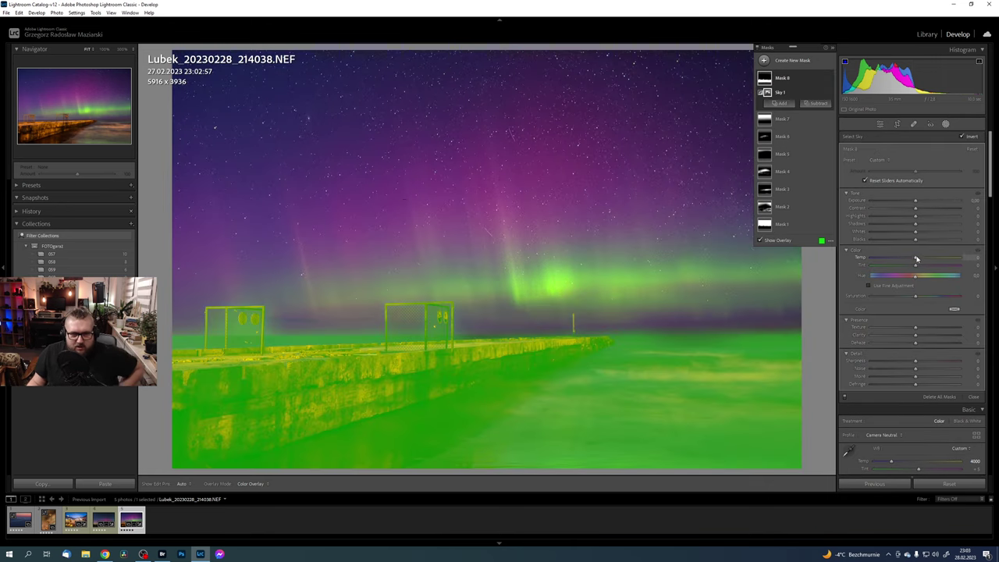
{"action": "left_click_drag", "start_coordinate": [914, 258], "coordinate": [901, 263]}
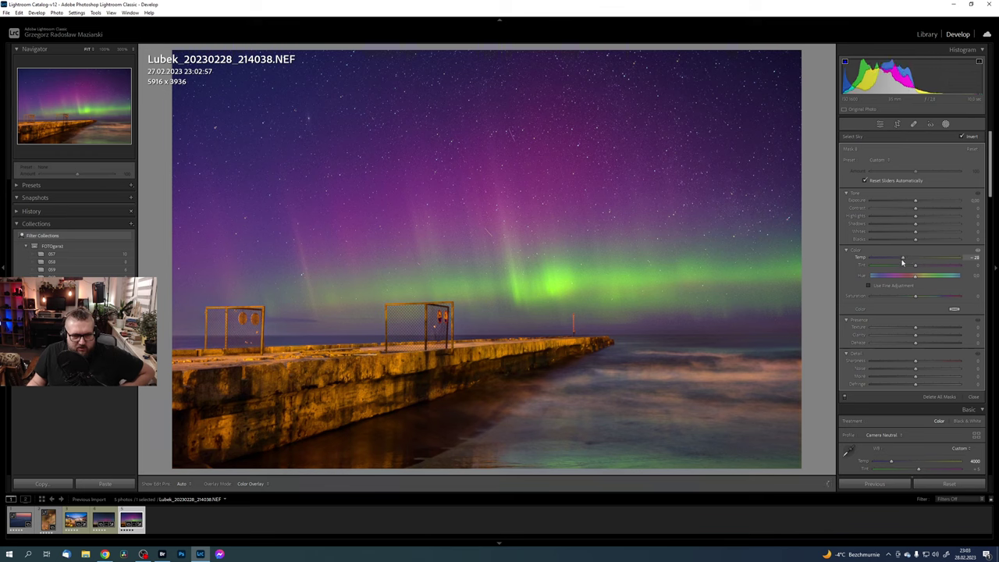
{"action": "left_click_drag", "start_coordinate": [903, 264], "coordinate": [901, 265]}
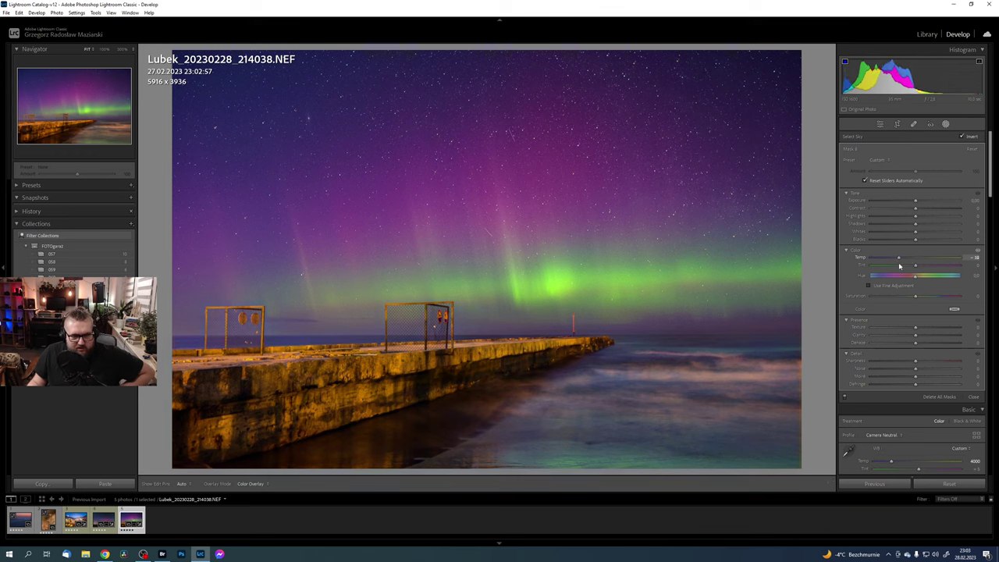
{"action": "mouse_move", "coordinate": [896, 265]}
{"action": "left_mouse_down"}
{"action": "mouse_move", "coordinate": [921, 269]}
{"action": "mouse_move", "coordinate": [908, 267]}
{"action": "left_mouse_up"}
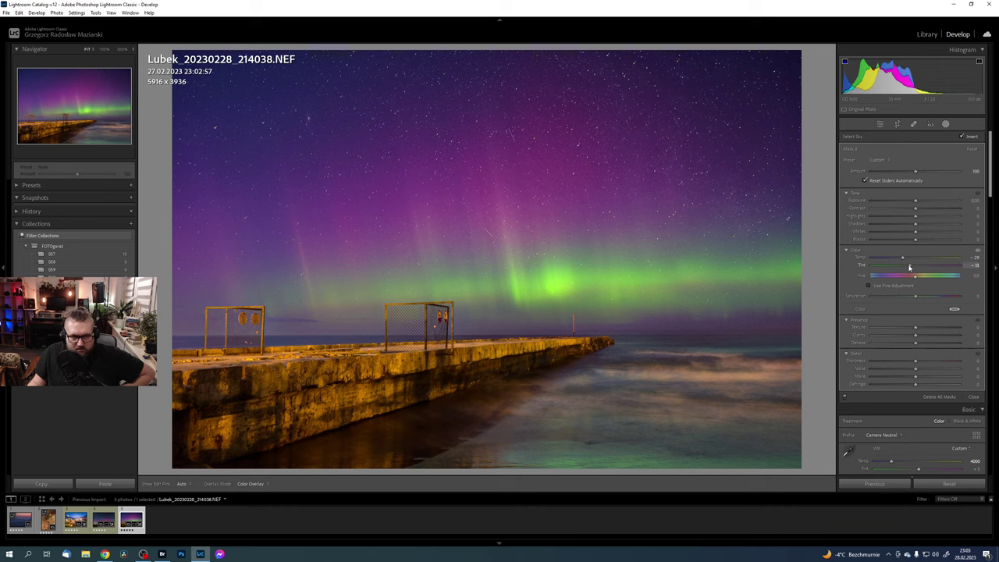
{"action": "left_click_drag", "start_coordinate": [902, 258], "coordinate": [901, 259]}
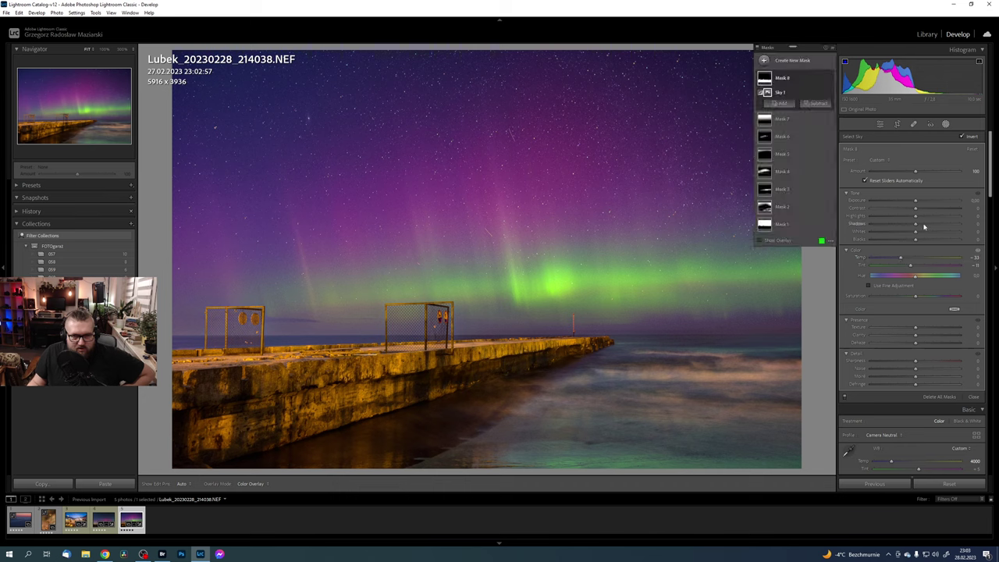
{"action": "left_click", "coordinate": [973, 396]}
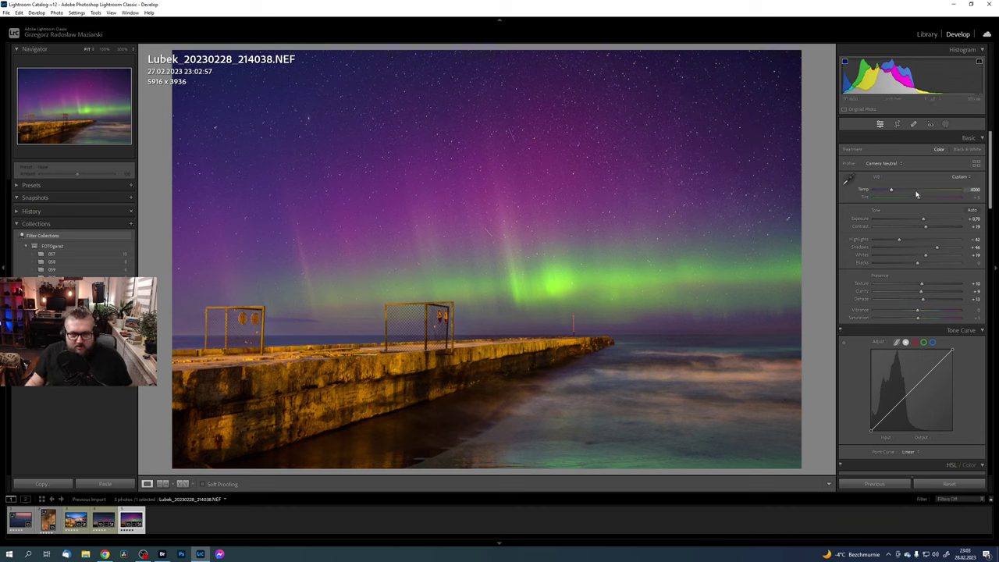
Step: Set the Basic white balance Temp to 4500
{"action": "left_click", "coordinate": [974, 189]}
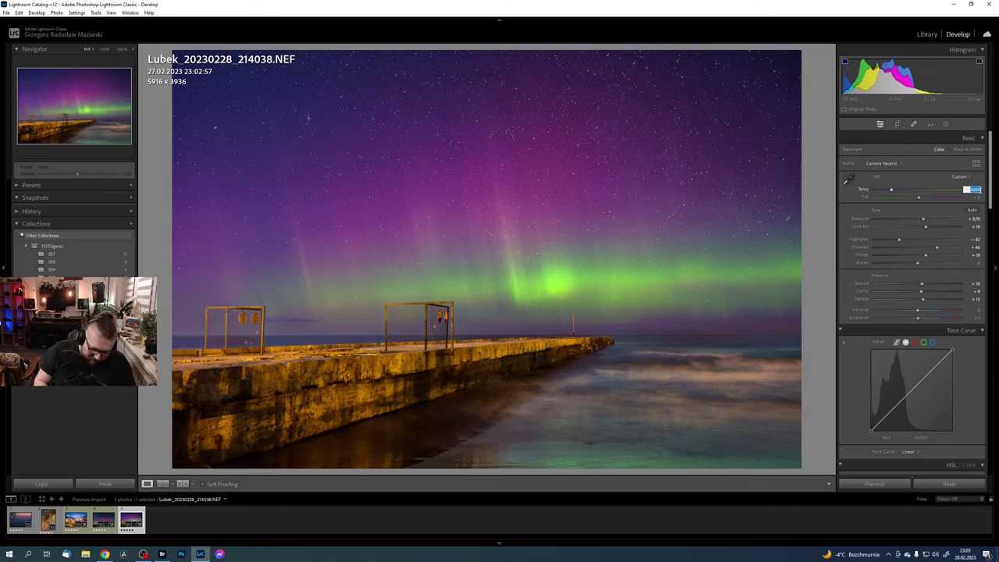
{"action": "type", "text": "4500"}
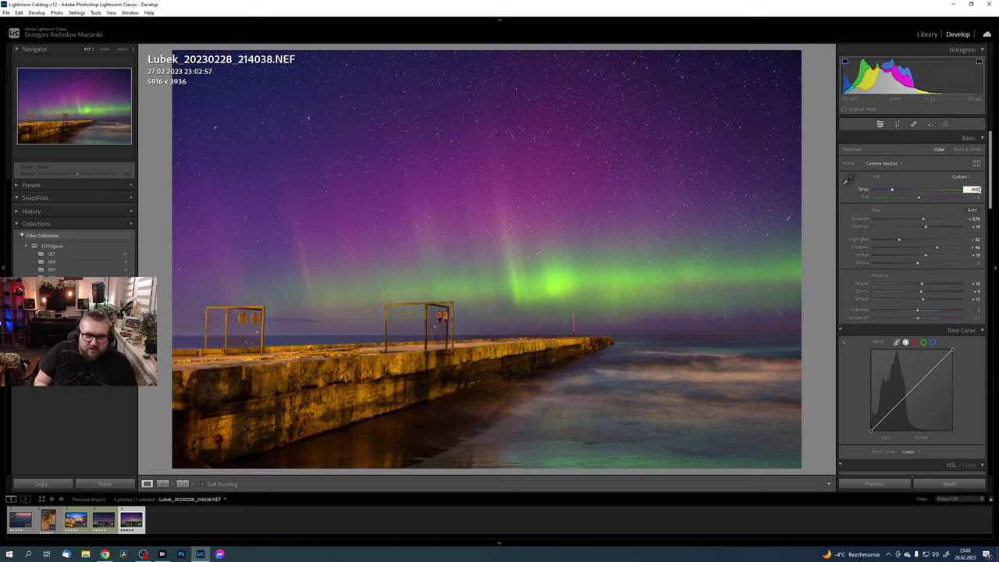
{"action": "key", "text": "Return"}
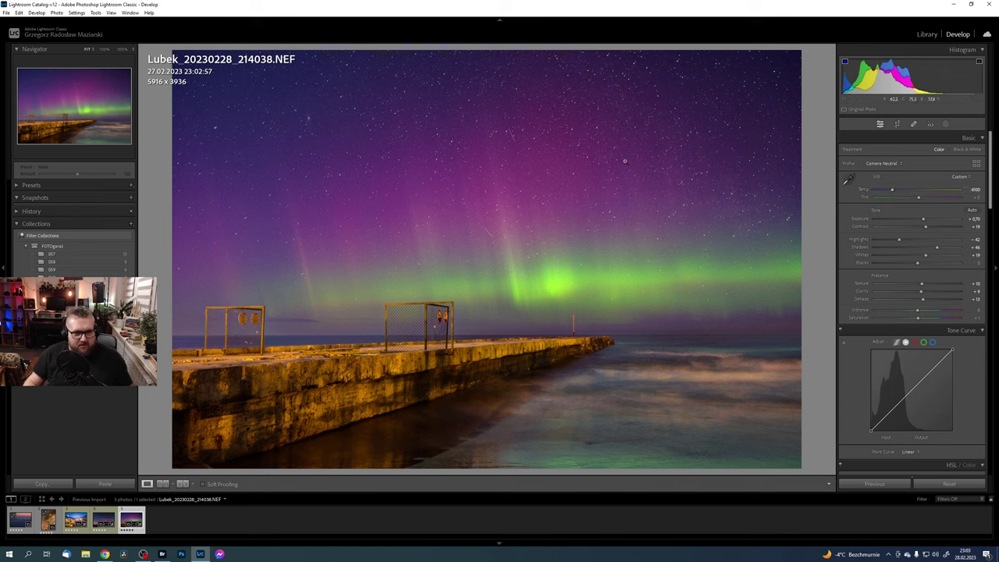
Step: Shape the global tone curve into an S-curve with raised highlights and lowered shadows
{"action": "left_click", "coordinate": [929, 374]}
{"action": "left_click_drag", "start_coordinate": [930, 374], "coordinate": [927, 368]}
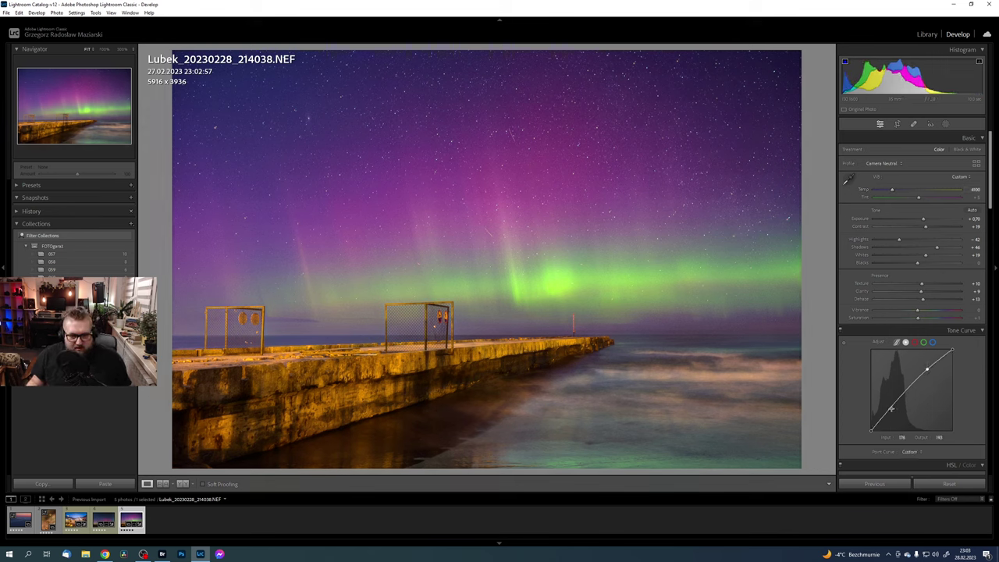
{"action": "left_click_drag", "start_coordinate": [896, 408], "coordinate": [892, 409]}
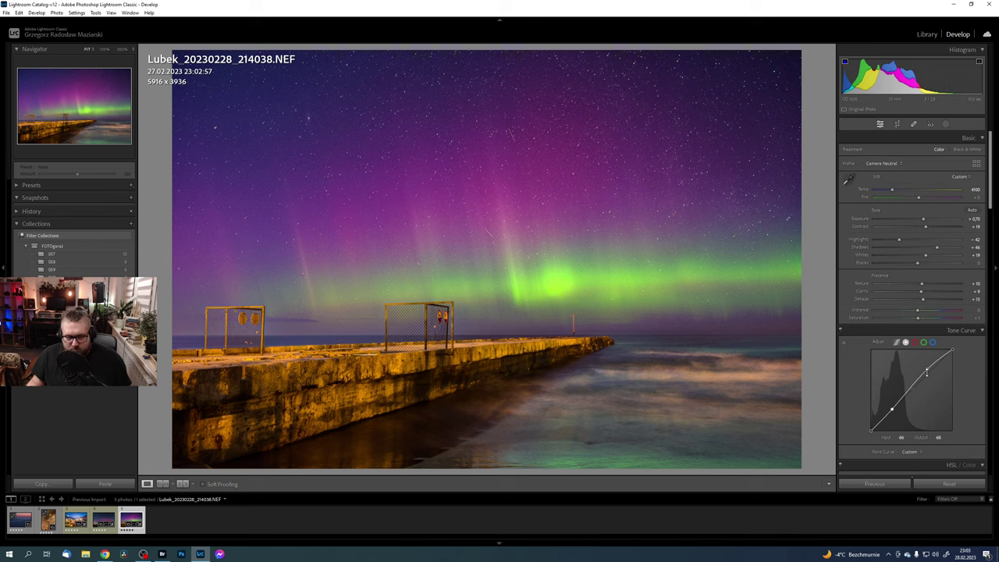
{"action": "left_click_drag", "start_coordinate": [926, 374], "coordinate": [931, 369]}
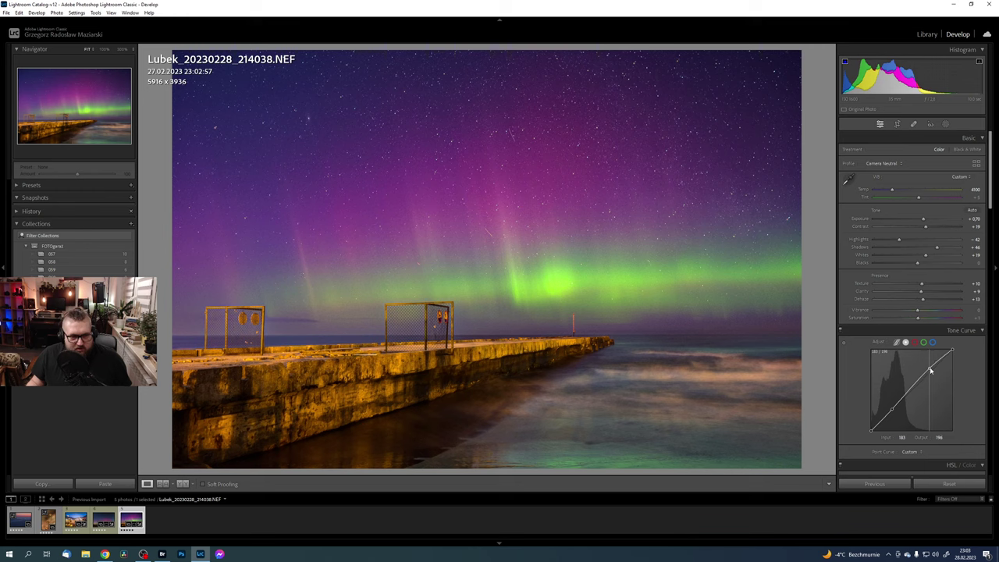
{"action": "left_click_drag", "start_coordinate": [931, 370], "coordinate": [929, 368]}
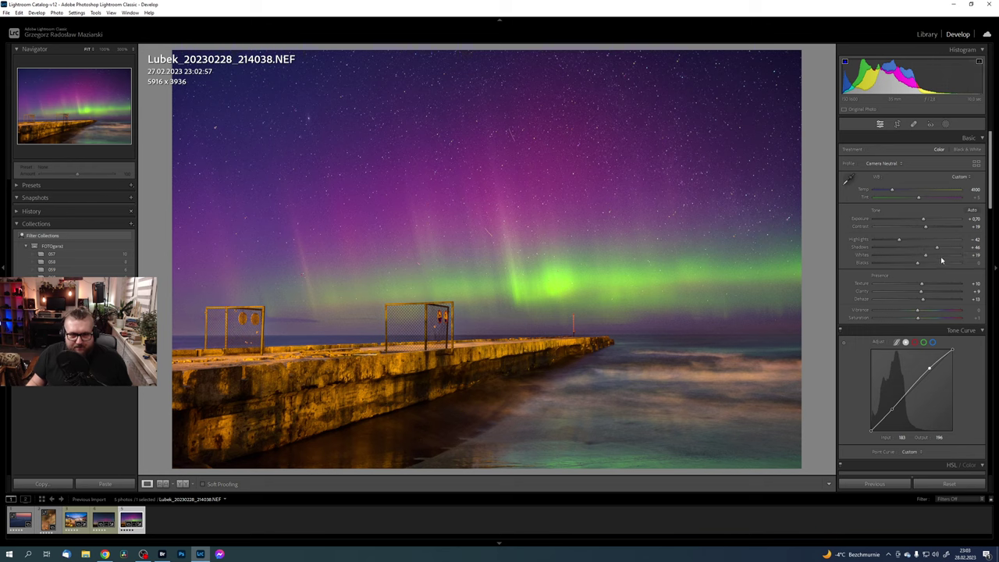
Step: Pull Blacks down toward -18 and check the pier's shadows at 100% zoom
{"action": "left_click_drag", "start_coordinate": [916, 265], "coordinate": [911, 265]}
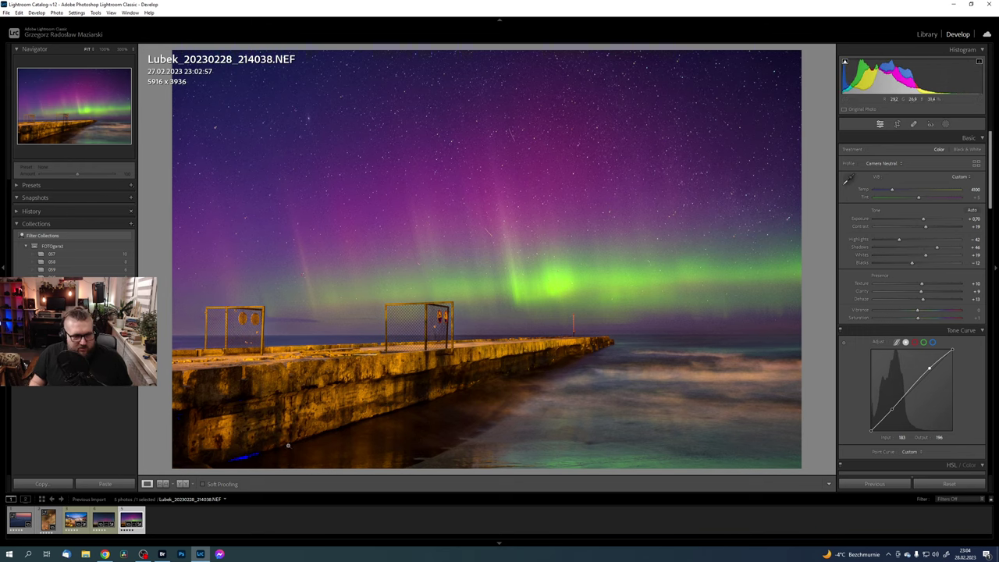
{"action": "left_click", "coordinate": [241, 453]}
{"action": "left_click_drag", "start_coordinate": [258, 430], "coordinate": [360, 371]}
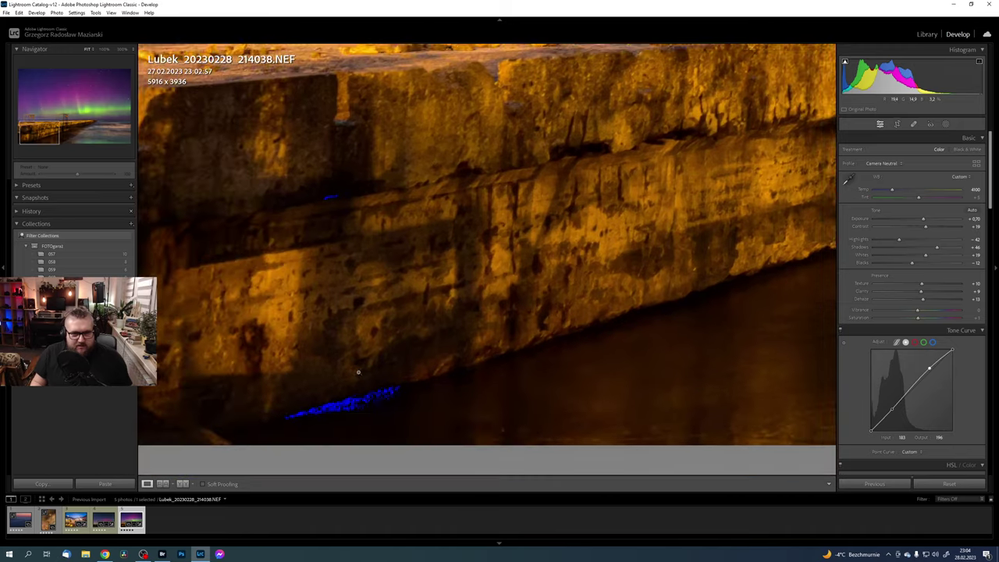
{"action": "left_click", "coordinate": [356, 368]}
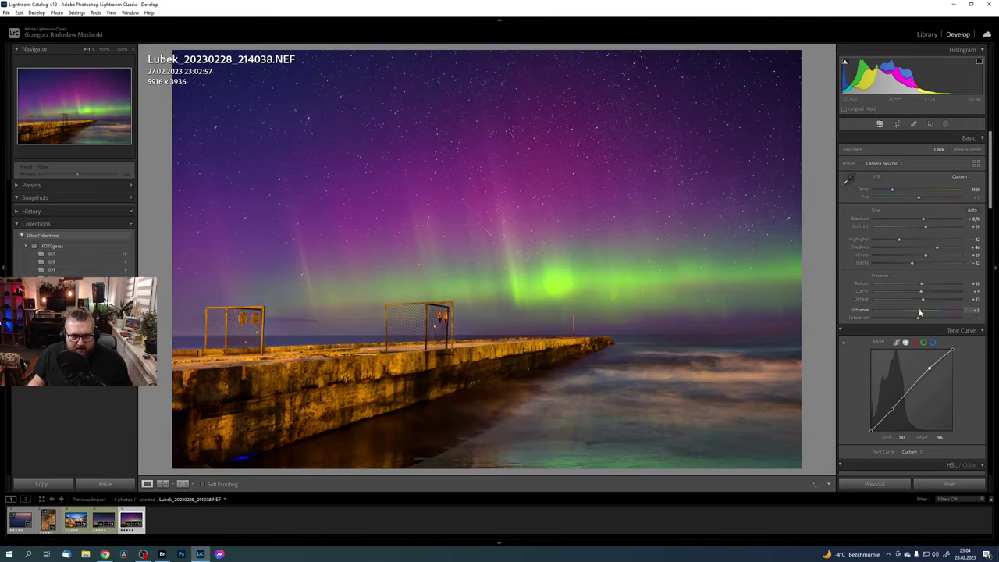
Step: Nudge Vibrance up to about +4 and bring the HSL/Color panel into view
{"action": "left_click_drag", "start_coordinate": [922, 313], "coordinate": [923, 313]}
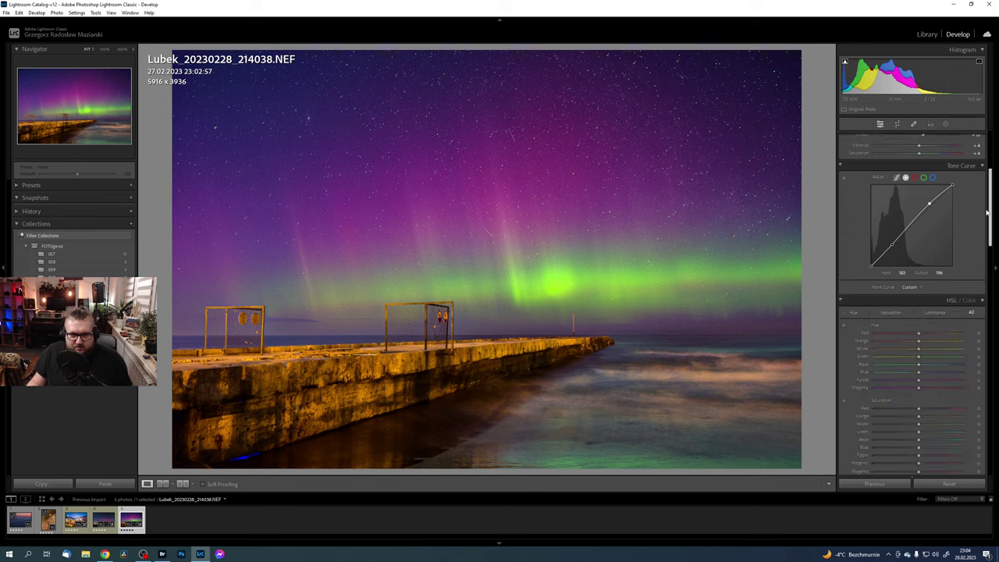
{"action": "scroll", "coordinate": [926, 311], "scroll_direction": "down", "scroll_amount": 5}
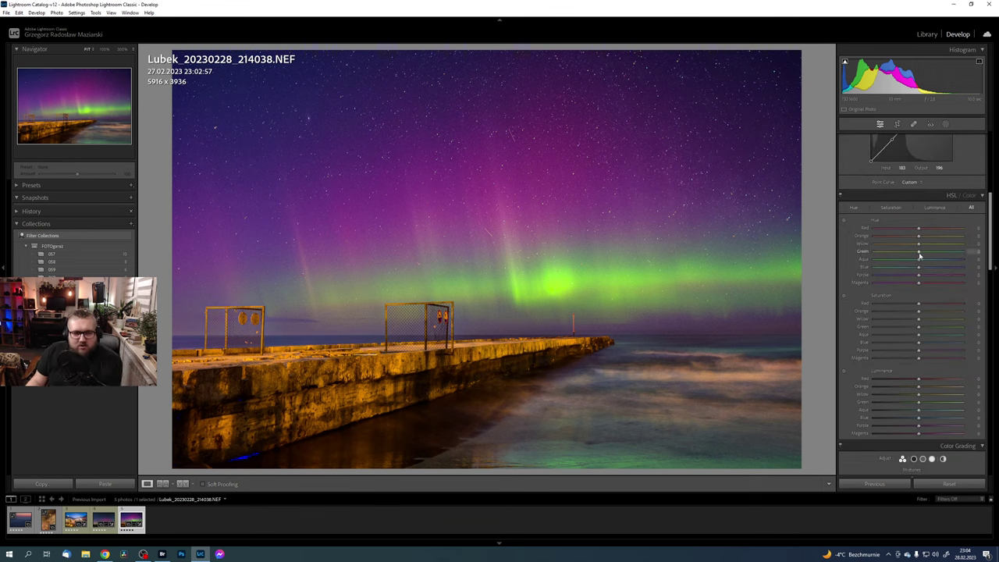
Step: Nudge the Purple, Magenta, Green and Yellow hue sliders, resetting Green to zero along the way
{"action": "mouse_move", "coordinate": [920, 276]}
{"action": "left_mouse_down"}
{"action": "mouse_move", "coordinate": [839, 279]}
{"action": "mouse_move", "coordinate": [916, 281]}
{"action": "left_mouse_up"}
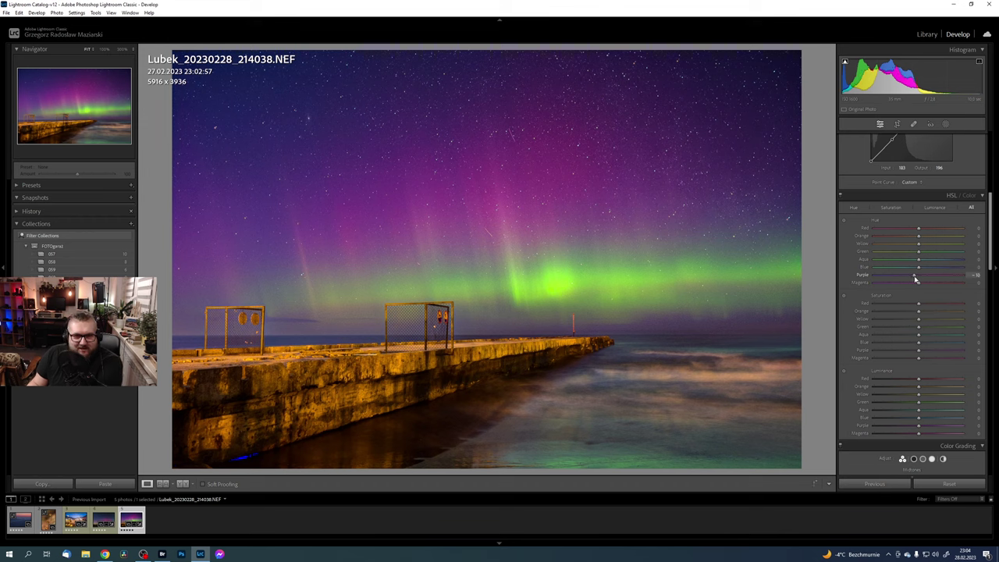
{"action": "left_click_drag", "start_coordinate": [916, 279], "coordinate": [917, 279]}
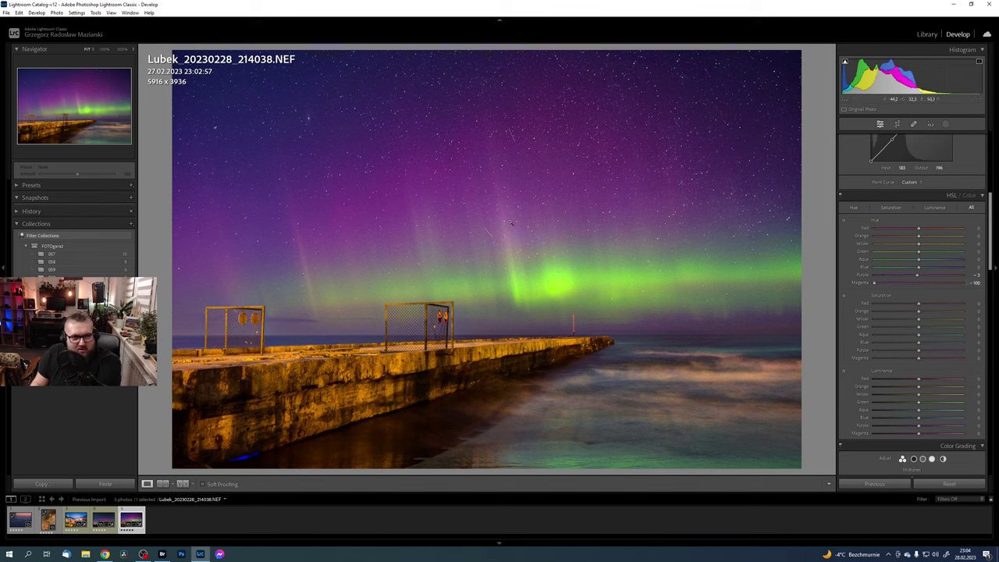
{"action": "left_click_drag", "start_coordinate": [875, 283], "coordinate": [882, 284]}
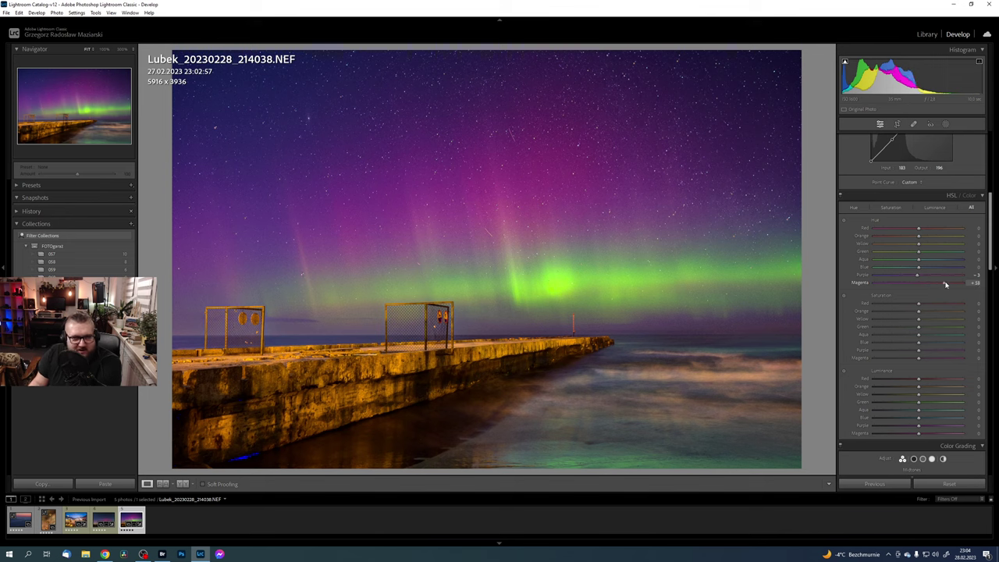
{"action": "left_click_drag", "start_coordinate": [945, 284], "coordinate": [923, 284]}
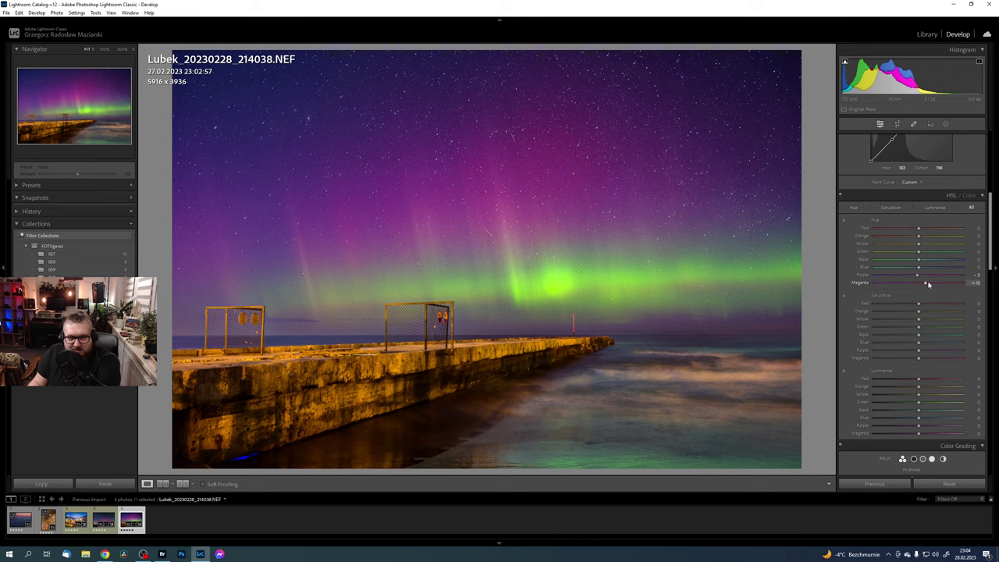
{"action": "left_click_drag", "start_coordinate": [919, 253], "coordinate": [911, 254]}
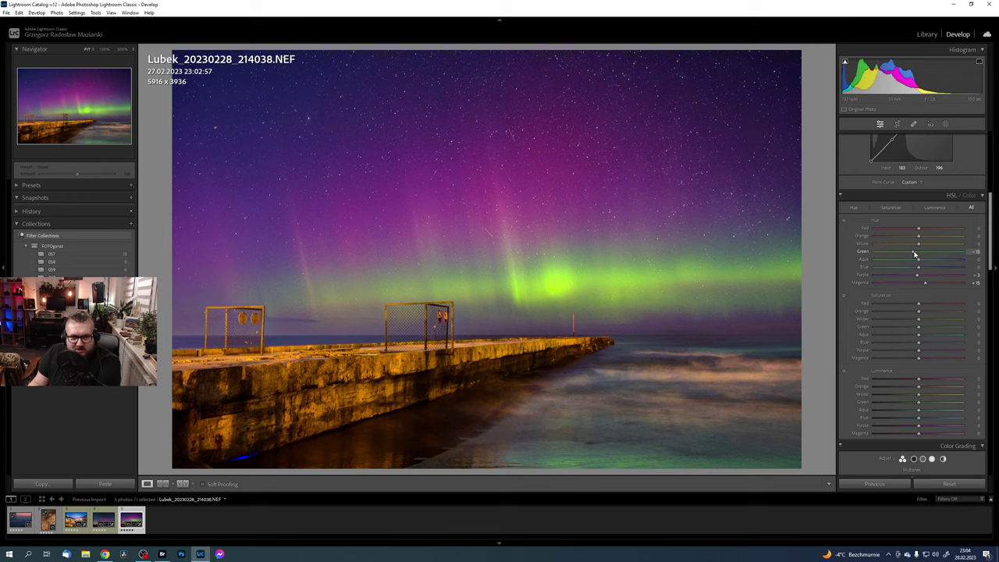
{"action": "double_click", "coordinate": [917, 252]}
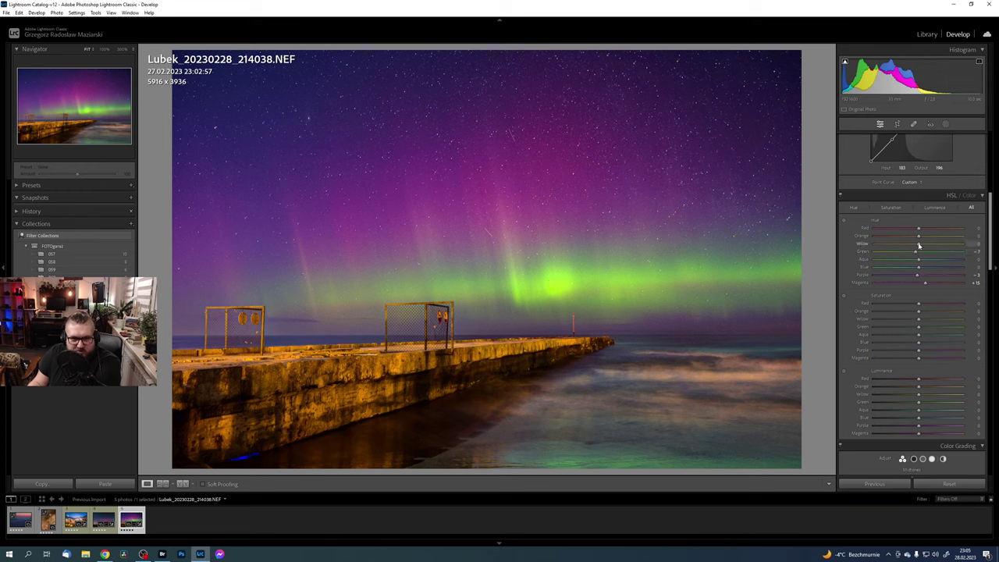
{"action": "left_click_drag", "start_coordinate": [913, 246], "coordinate": [917, 244]}
Step: Tweak the Yellow hue, set Purple saturation to about +7 and raise Magenta luminance to about +25
{"action": "left_click_drag", "start_coordinate": [906, 246], "coordinate": [925, 240]}
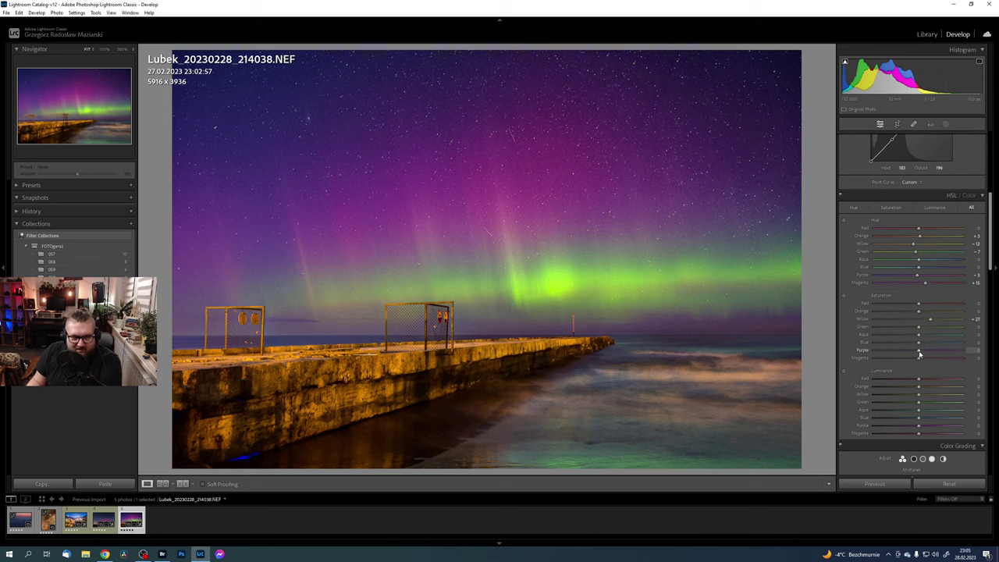
{"action": "left_click_drag", "start_coordinate": [927, 353], "coordinate": [923, 355]}
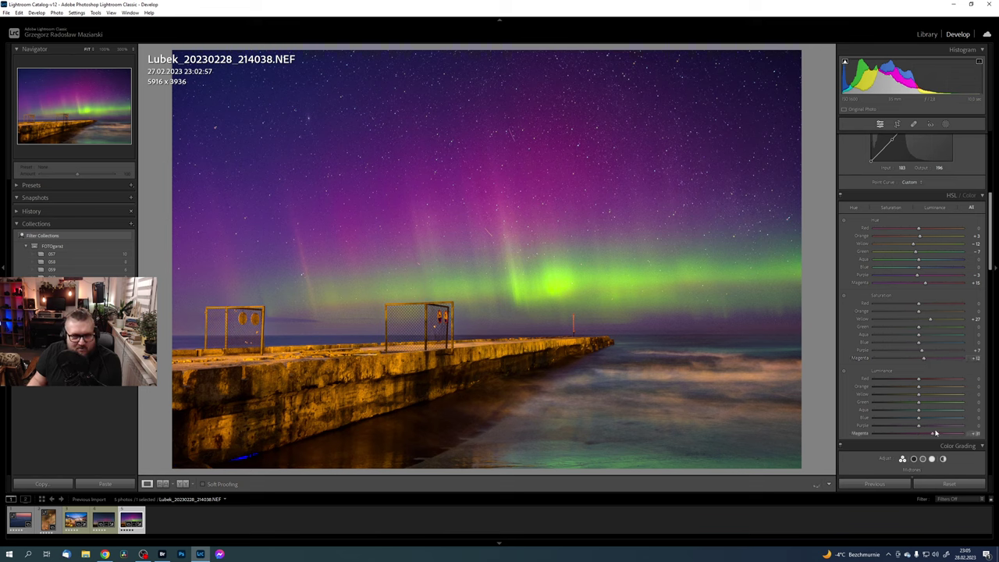
{"action": "left_click_drag", "start_coordinate": [935, 434], "coordinate": [857, 435]}
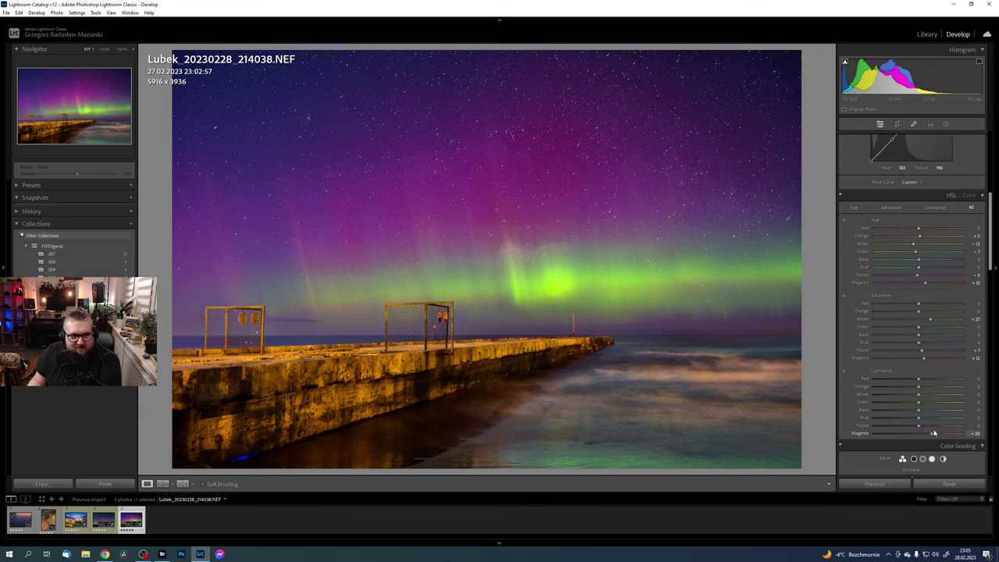
{"action": "mouse_move", "coordinate": [933, 433]}
{"action": "left_mouse_down"}
{"action": "mouse_move", "coordinate": [953, 432]}
{"action": "mouse_move", "coordinate": [926, 427]}
{"action": "left_mouse_up"}
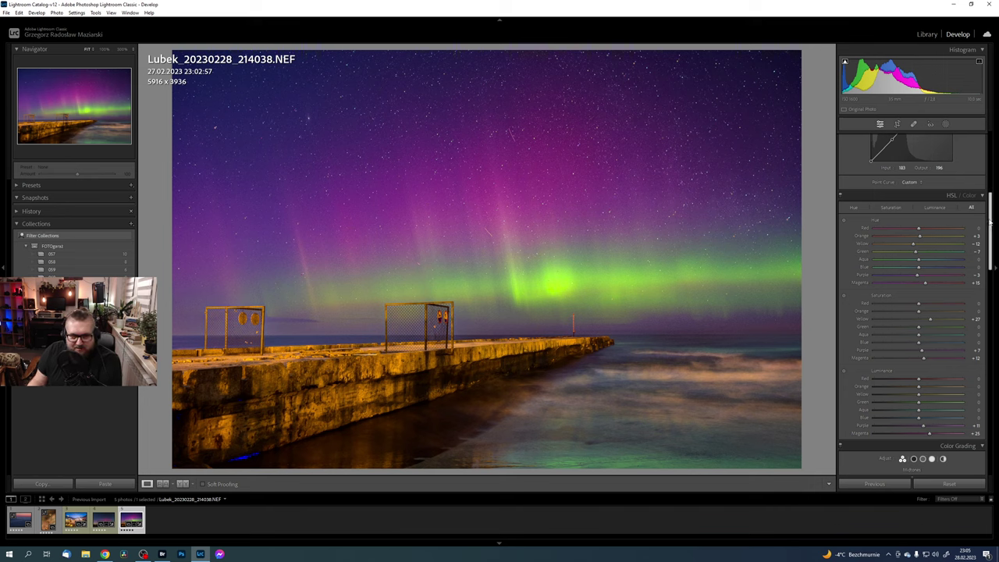
{"action": "scroll", "coordinate": [976, 250], "scroll_direction": "down", "scroll_amount": 5}
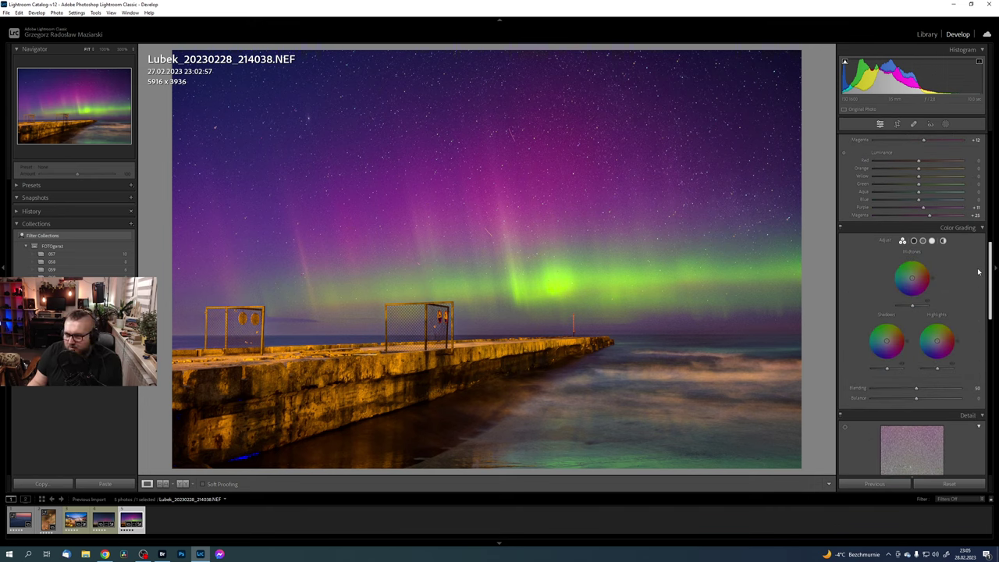
Step: Scroll to the Detail panel and zoom to 100% on the aurora sky
{"action": "scroll", "coordinate": [978, 272], "scroll_direction": "down", "scroll_amount": 1}
{"action": "scroll", "coordinate": [978, 289], "scroll_direction": "down", "scroll_amount": 2}
{"action": "scroll", "coordinate": [979, 312], "scroll_direction": "down", "scroll_amount": 2}
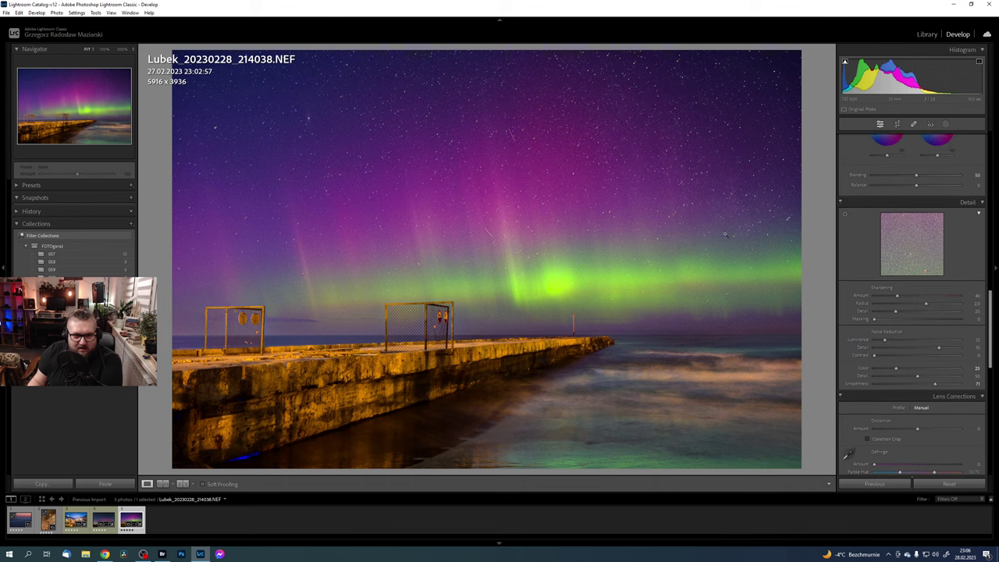
{"action": "left_click", "coordinate": [648, 180]}
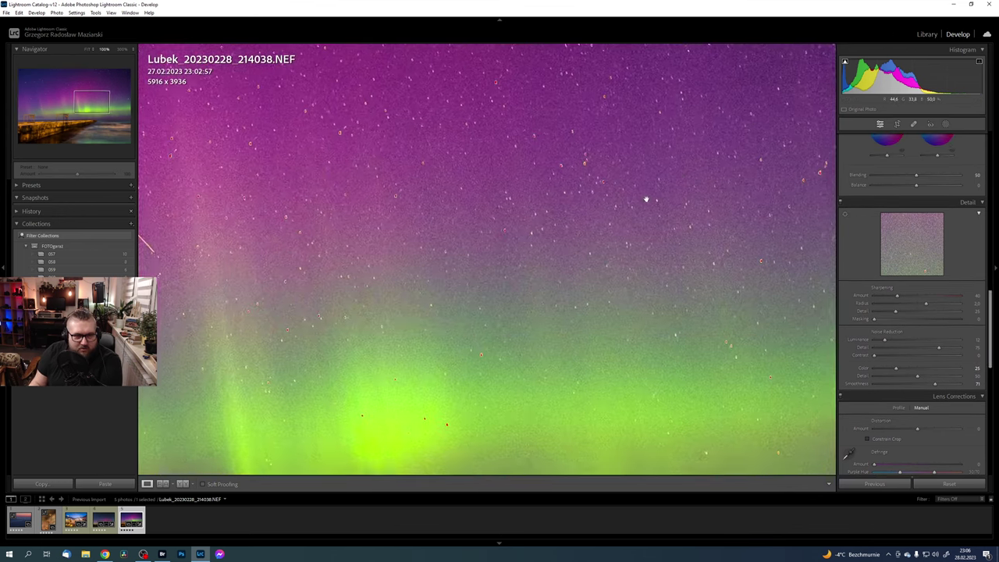
{"action": "mouse_move", "coordinate": [645, 199]}
{"action": "left_mouse_down"}
{"action": "mouse_move", "coordinate": [618, 195]}
{"action": "mouse_move", "coordinate": [442, 274]}
{"action": "mouse_move", "coordinate": [513, 444]}
{"action": "left_mouse_up"}
{"action": "scroll", "coordinate": [546, 133], "scroll_direction": "down", "scroll_amount": 3}
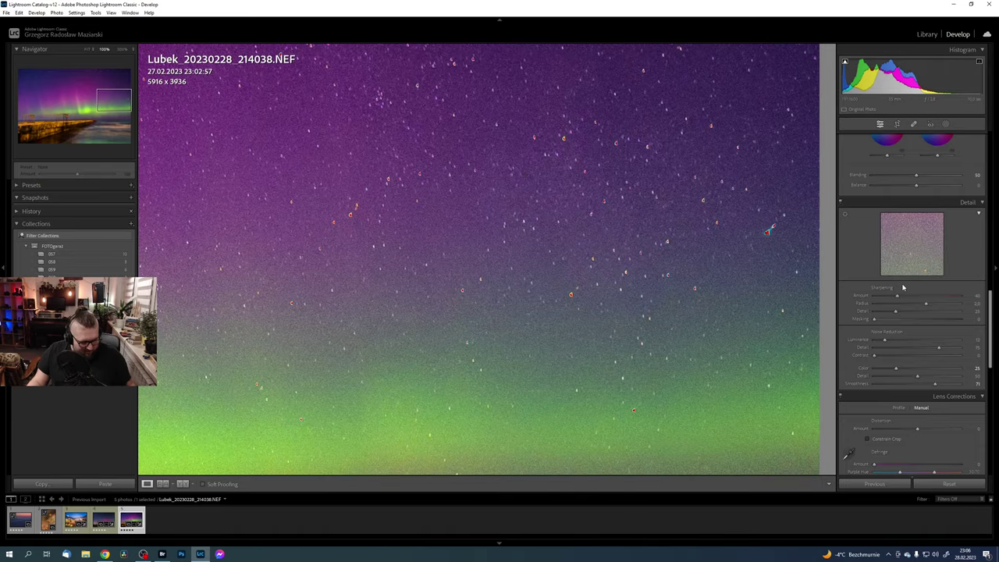
Step: Set sharpening Amount to 45, fine-tune the Radius, and set Detail to 35
{"action": "left_click_drag", "start_coordinate": [897, 295], "coordinate": [900, 297]}
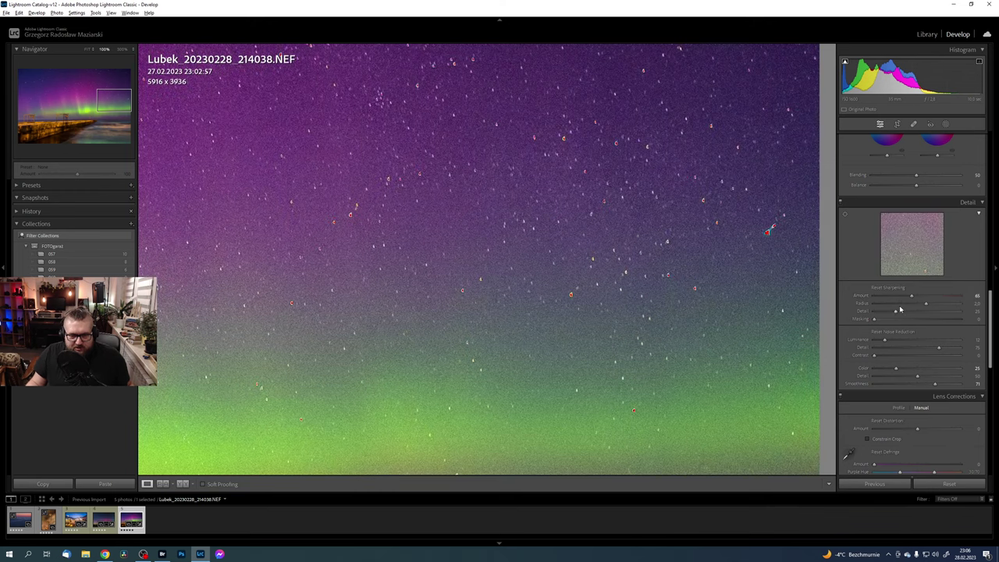
{"action": "left_click_drag", "start_coordinate": [926, 304], "coordinate": [923, 305]}
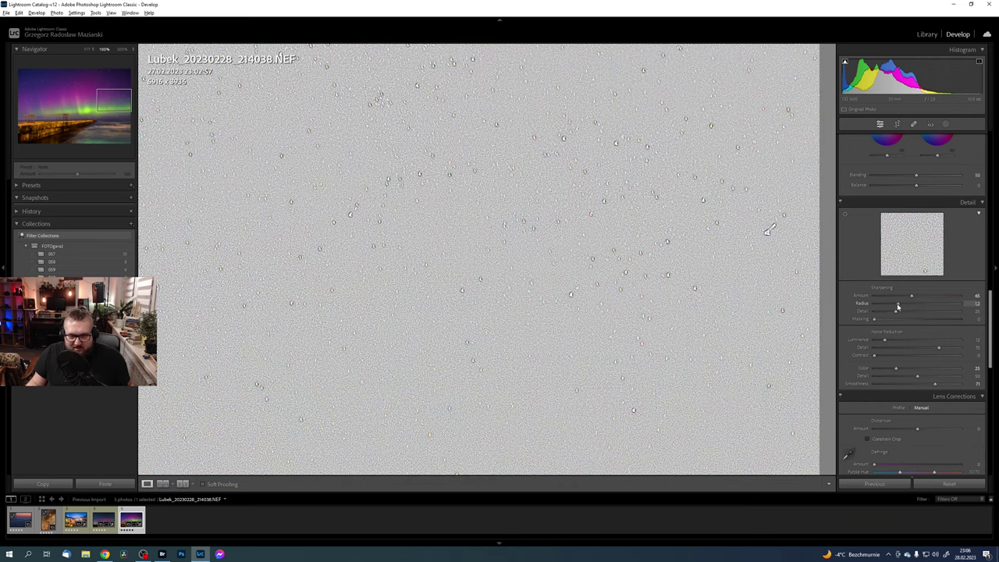
{"action": "left_click_drag", "start_coordinate": [898, 307], "coordinate": [898, 313]}
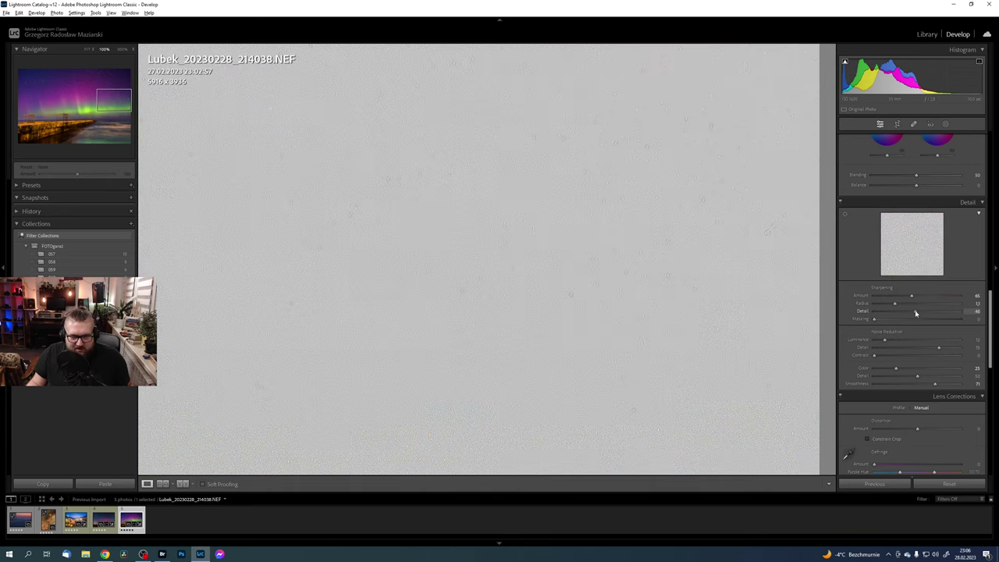
{"action": "mouse_move", "coordinate": [918, 313]}
{"action": "left_mouse_down"}
{"action": "mouse_move", "coordinate": [906, 314]}
{"action": "mouse_move", "coordinate": [889, 341]}
{"action": "mouse_move", "coordinate": [904, 341]}
{"action": "mouse_move", "coordinate": [896, 320]}
{"action": "mouse_move", "coordinate": [908, 320]}
{"action": "left_mouse_up"}
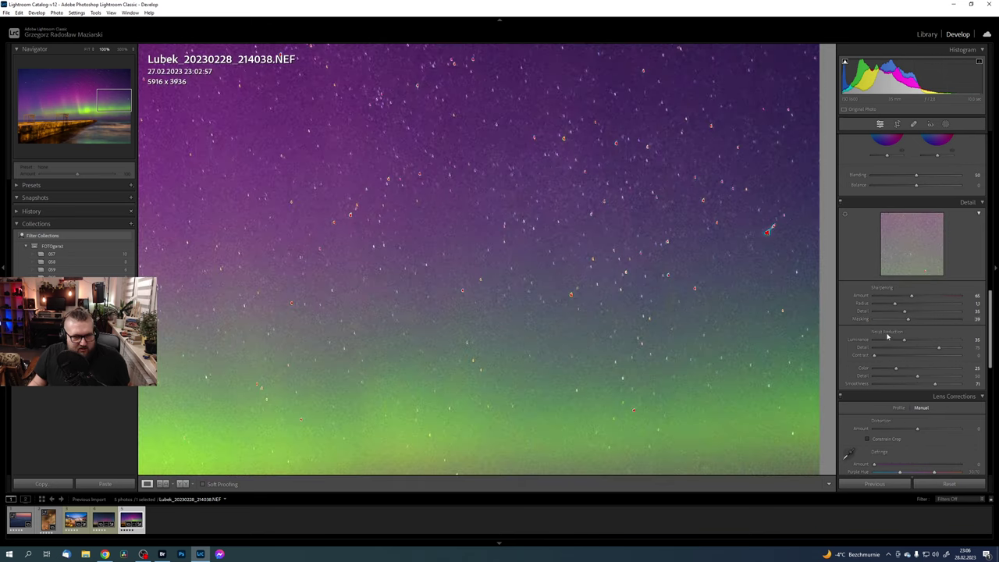
Step: On the pier close-up, lower sharpening Masking to 31 and luminance noise reduction to 29
{"action": "left_click_drag", "start_coordinate": [313, 351], "coordinate": [848, 261]}
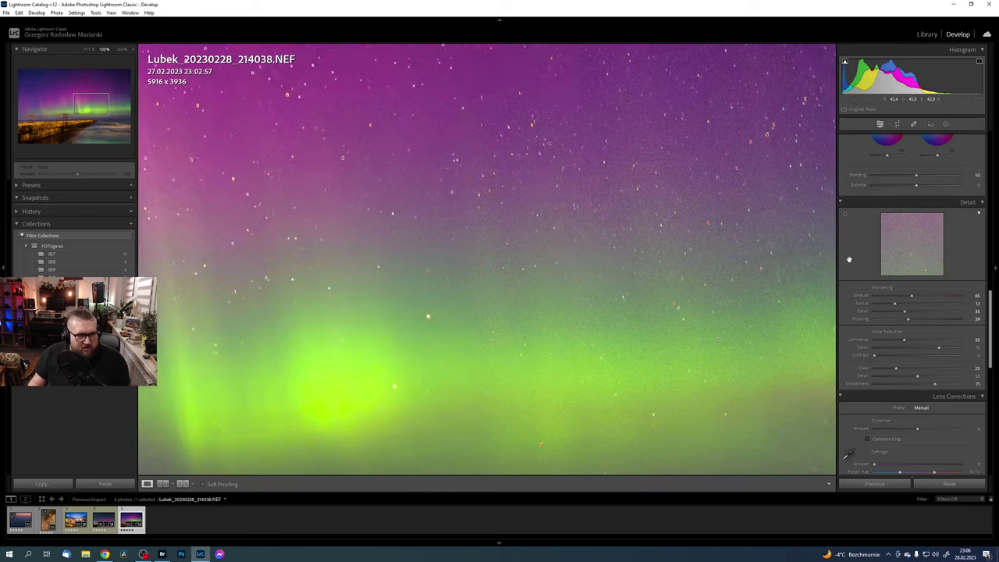
{"action": "left_click_drag", "start_coordinate": [618, 412], "coordinate": [785, 282]}
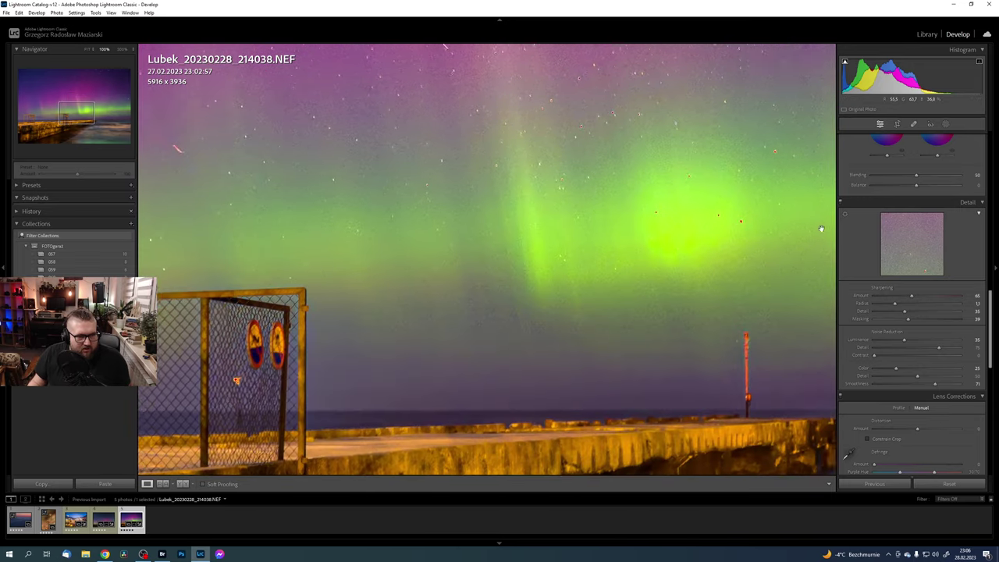
{"action": "left_click_drag", "start_coordinate": [622, 379], "coordinate": [584, 325]}
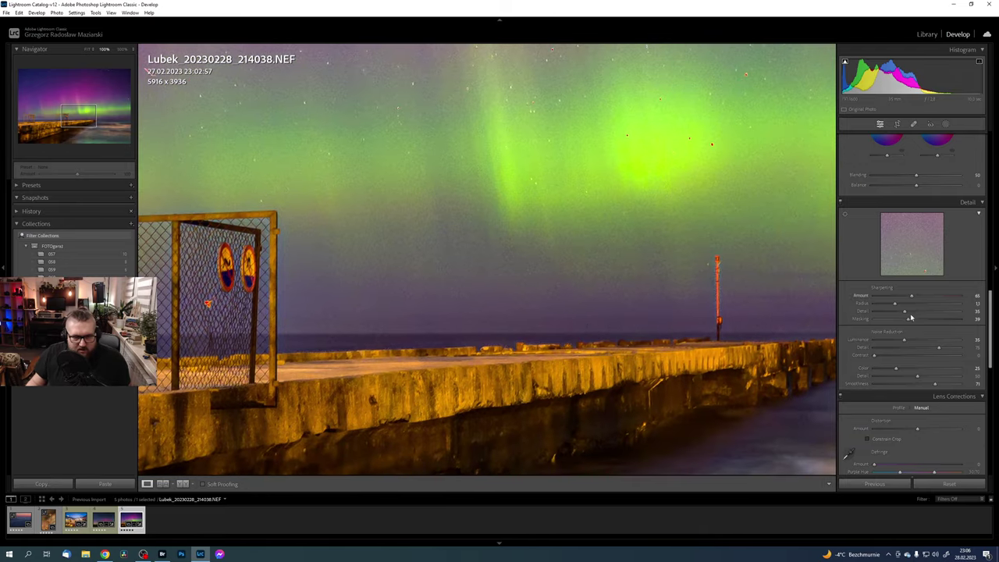
{"action": "key", "text": "alt"}
{"action": "left_click_drag", "start_coordinate": [908, 321], "coordinate": [904, 321]}
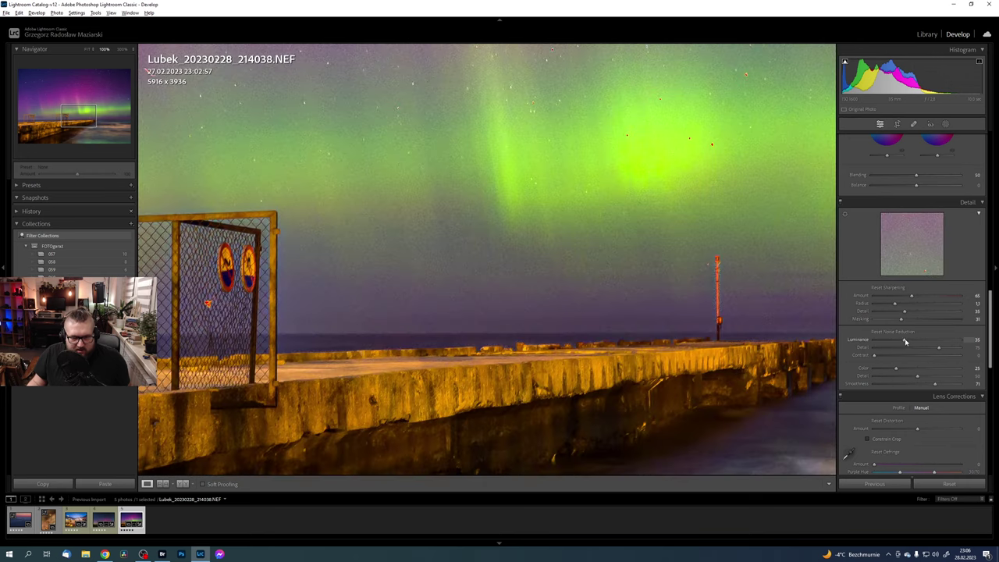
{"action": "left_click_drag", "start_coordinate": [903, 343], "coordinate": [899, 342]}
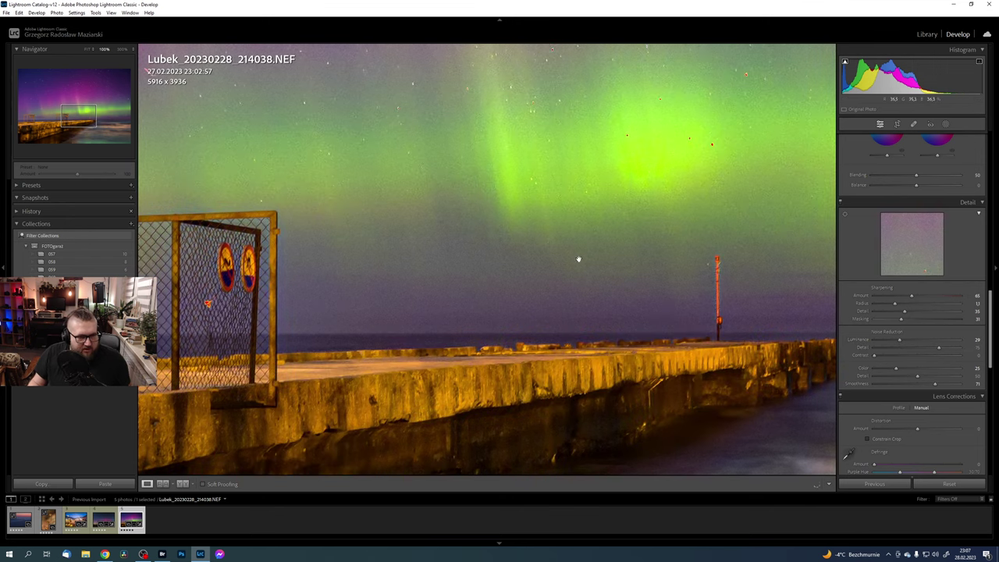
Step: Inspect the purple sky at 100%, then return to the whole-photo view
{"action": "left_click_drag", "start_coordinate": [578, 259], "coordinate": [680, 431]}
{"action": "mouse_move", "coordinate": [507, 174]}
{"action": "left_mouse_down"}
{"action": "mouse_move", "coordinate": [520, 272]}
{"action": "mouse_move", "coordinate": [585, 303]}
{"action": "left_mouse_up"}
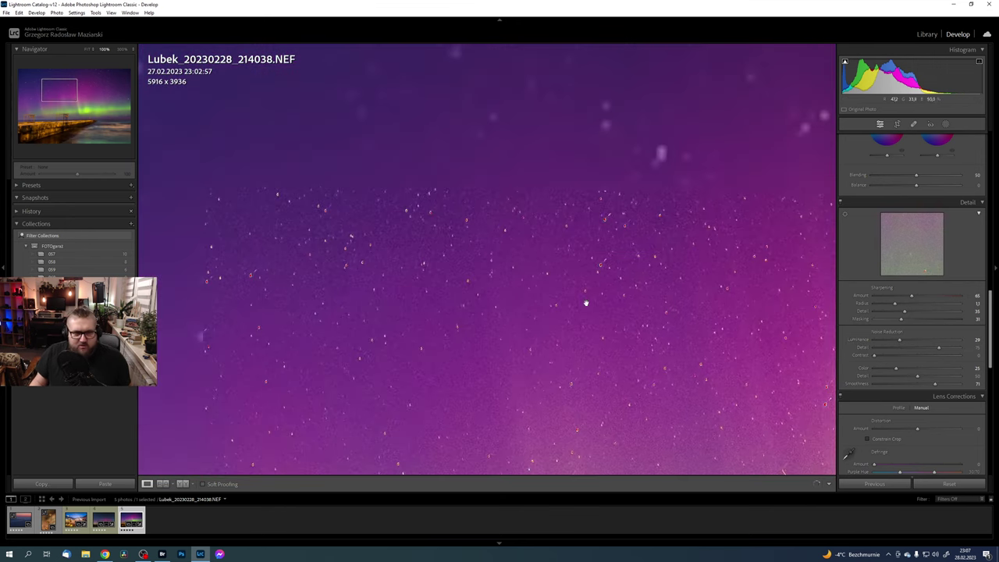
{"action": "left_click_drag", "start_coordinate": [571, 225], "coordinate": [571, 356]}
{"action": "left_click_drag", "start_coordinate": [647, 404], "coordinate": [601, 247]}
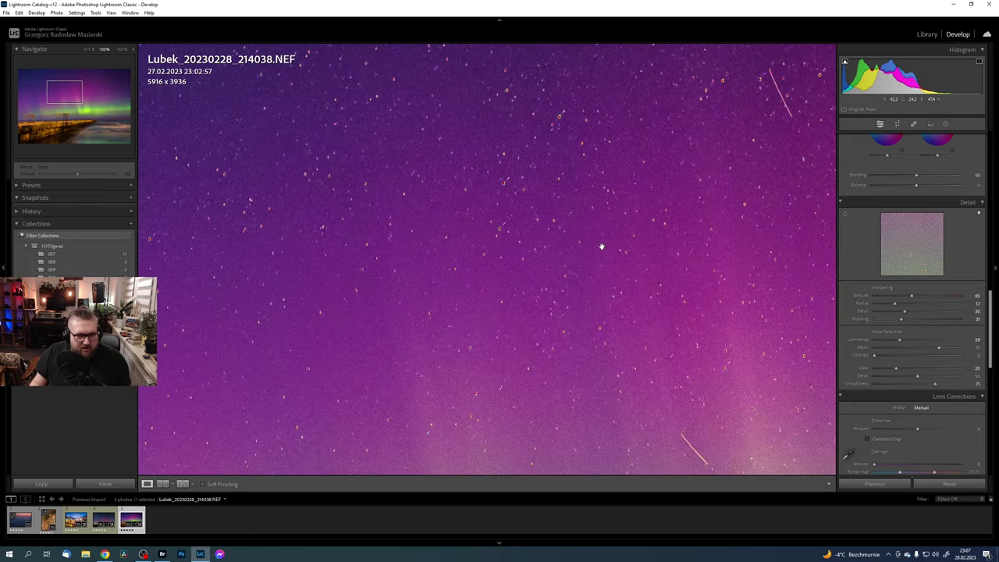
{"action": "left_click", "coordinate": [602, 247]}
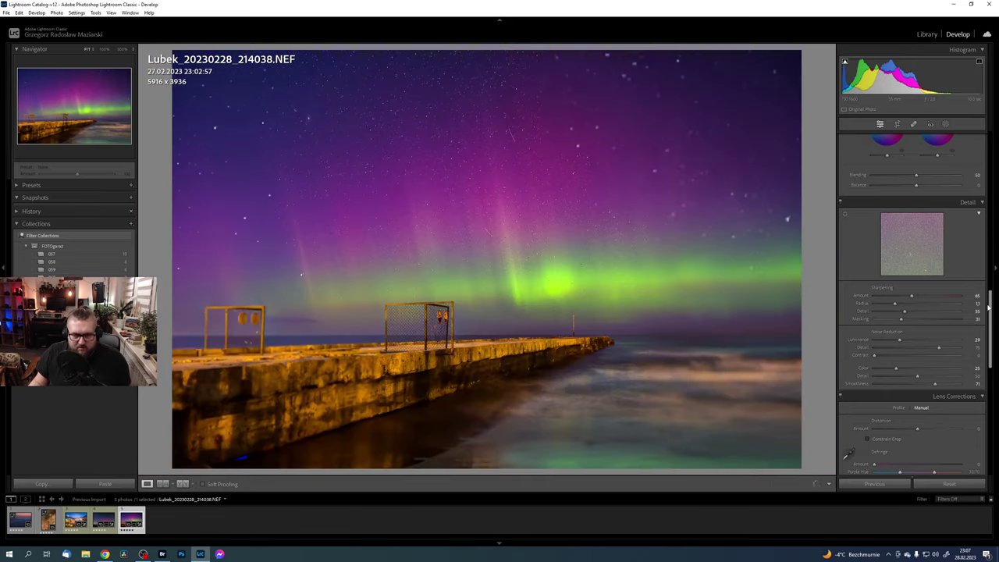
{"action": "left_click_drag", "start_coordinate": [988, 307], "coordinate": [972, 424]}
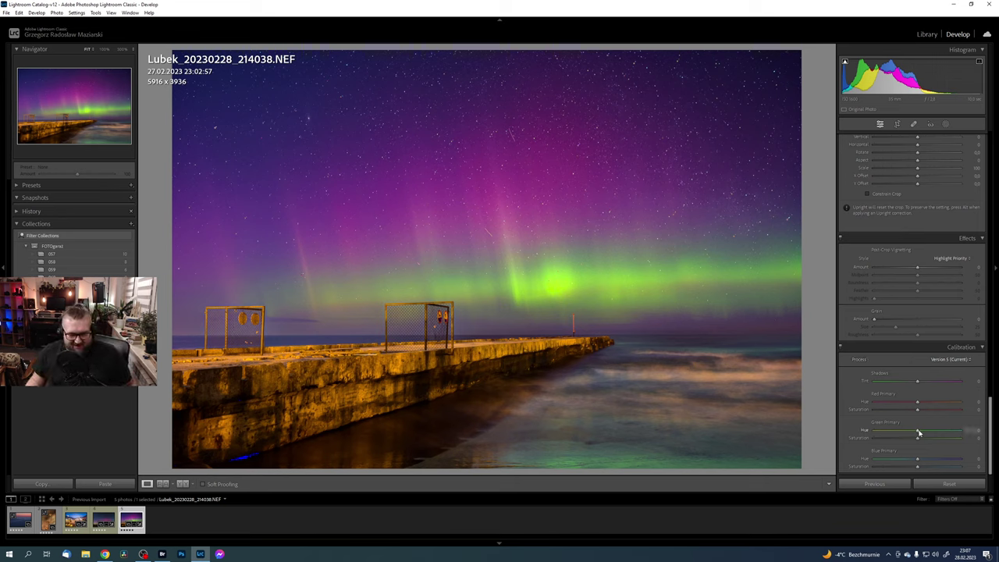
Step: Try the Green and Red Primary hues, then shift Blue Primary hue to turn the sky purple
{"action": "mouse_move", "coordinate": [904, 436]}
{"action": "left_mouse_down"}
{"action": "mouse_move", "coordinate": [938, 436]}
{"action": "mouse_move", "coordinate": [915, 437]}
{"action": "left_mouse_up"}
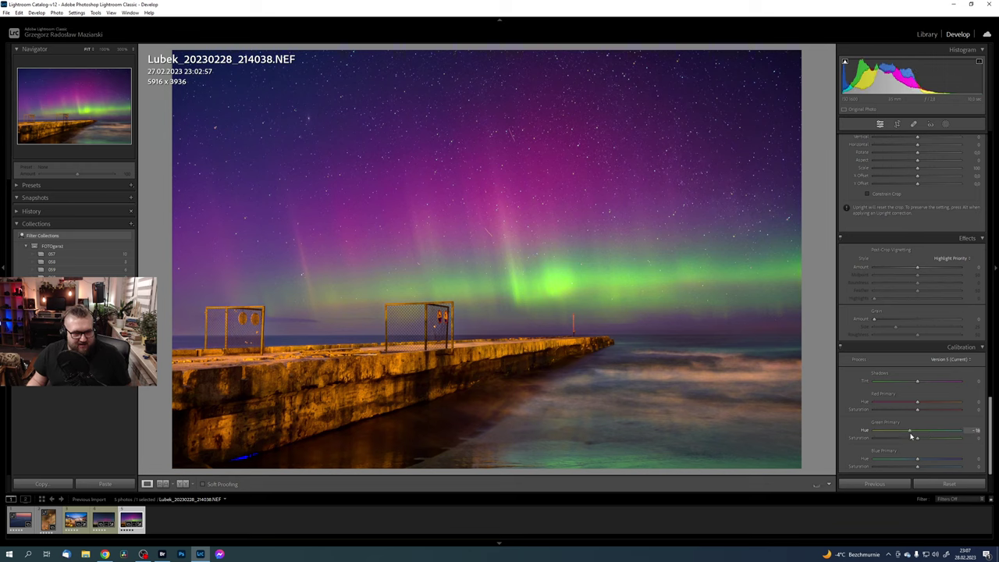
{"action": "double_click", "coordinate": [865, 430]}
{"action": "left_click_drag", "start_coordinate": [929, 405], "coordinate": [923, 407]}
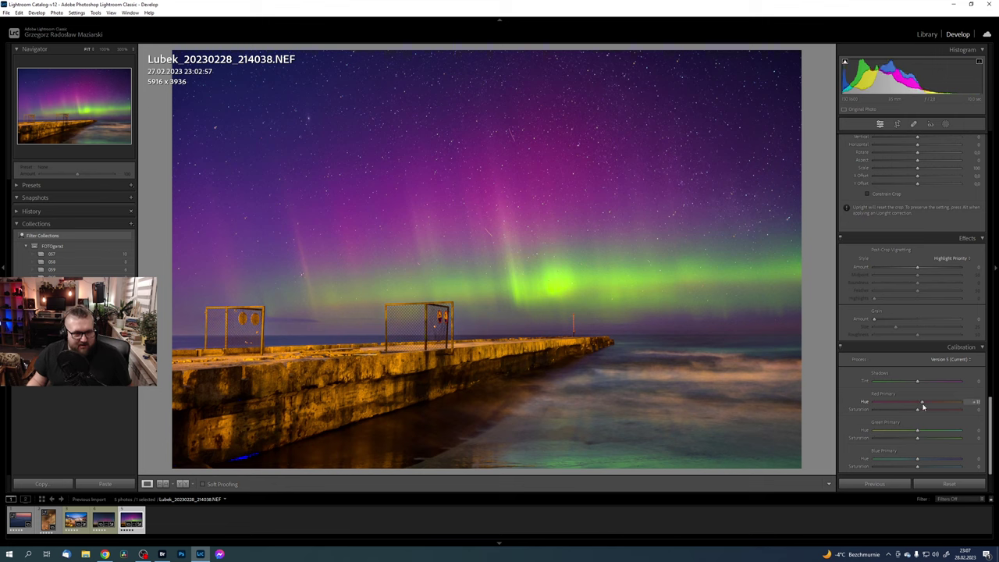
{"action": "left_click_drag", "start_coordinate": [923, 407], "coordinate": [918, 406]}
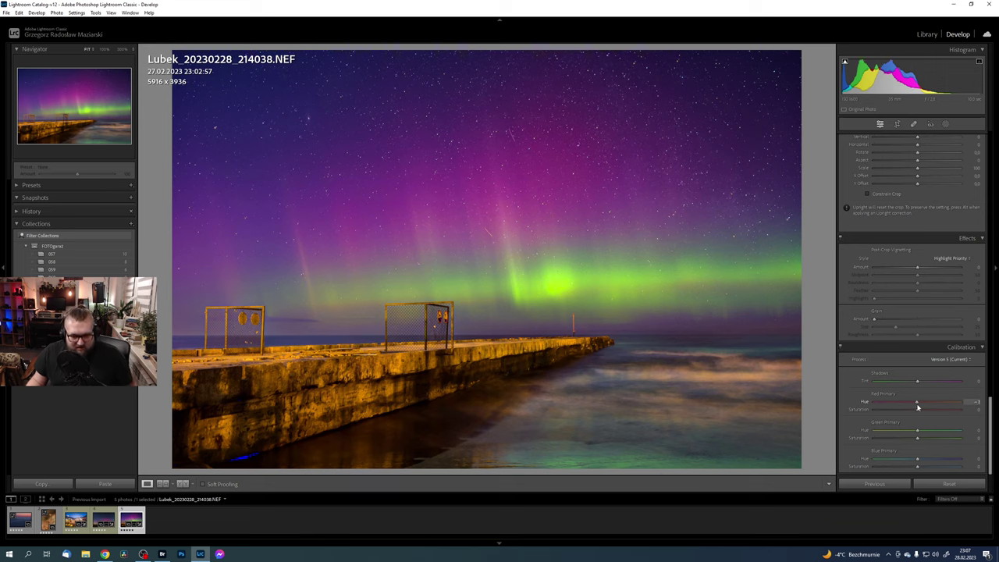
{"action": "left_click_drag", "start_coordinate": [917, 459], "coordinate": [889, 462]}
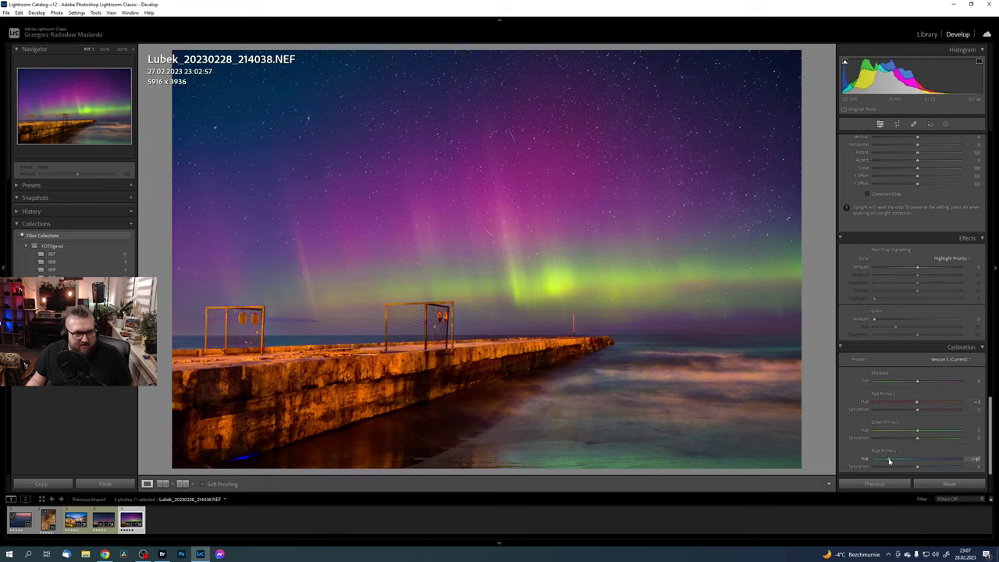
{"action": "mouse_move", "coordinate": [950, 459]}
{"action": "left_mouse_down"}
{"action": "mouse_move", "coordinate": [900, 461]}
{"action": "mouse_move", "coordinate": [935, 461]}
{"action": "mouse_move", "coordinate": [915, 463]}
{"action": "left_mouse_up"}
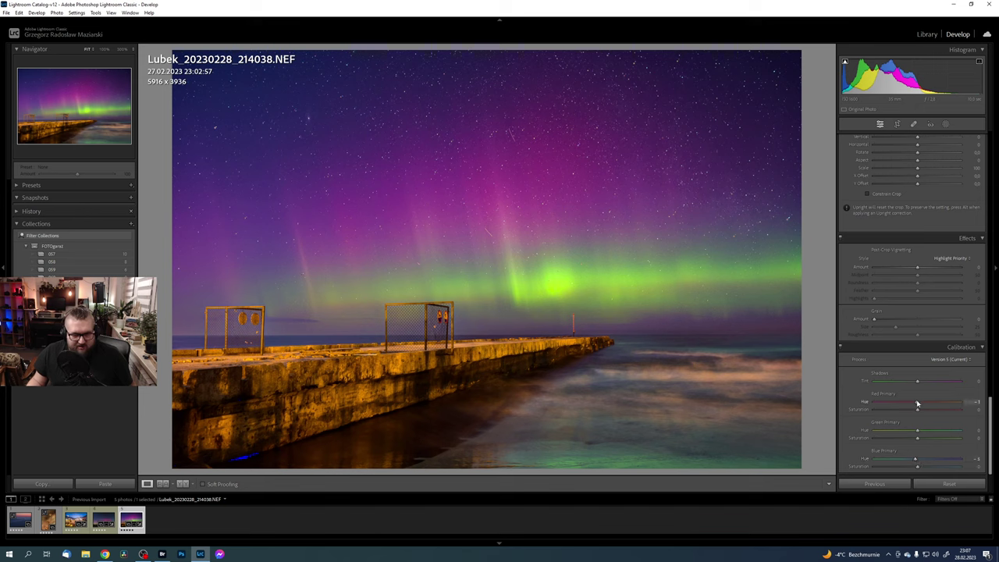
Step: Settle Red Primary hue +18, Green Primary hue -9 with more saturation, and Blue Primary hue -10
{"action": "mouse_move", "coordinate": [917, 403]}
{"action": "left_mouse_down"}
{"action": "mouse_move", "coordinate": [931, 403]}
{"action": "mouse_move", "coordinate": [920, 406]}
{"action": "left_mouse_up"}
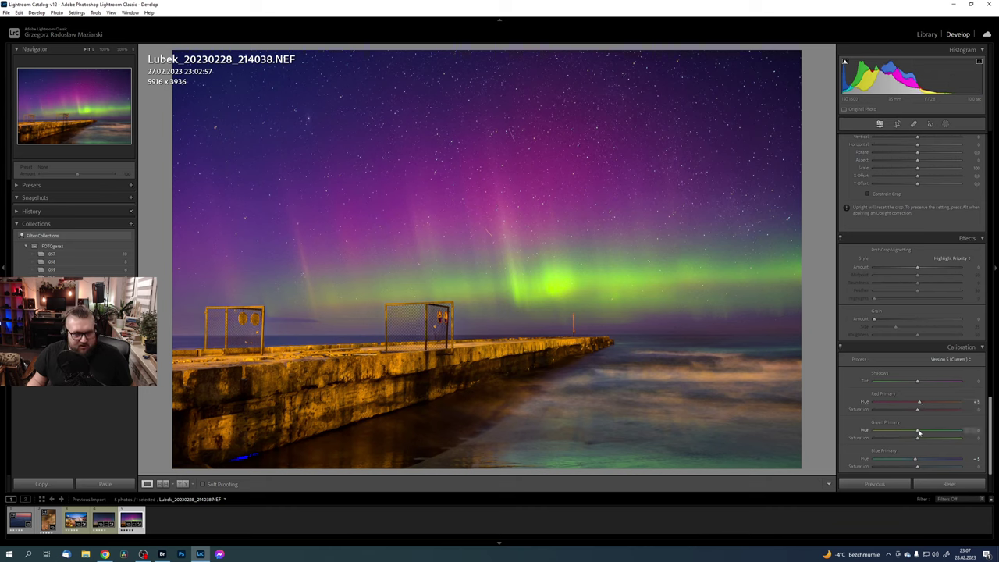
{"action": "mouse_move", "coordinate": [941, 435]}
{"action": "left_mouse_down"}
{"action": "mouse_move", "coordinate": [891, 434]}
{"action": "mouse_move", "coordinate": [926, 435]}
{"action": "mouse_move", "coordinate": [903, 434]}
{"action": "mouse_move", "coordinate": [925, 436]}
{"action": "mouse_move", "coordinate": [916, 437]}
{"action": "left_mouse_up"}
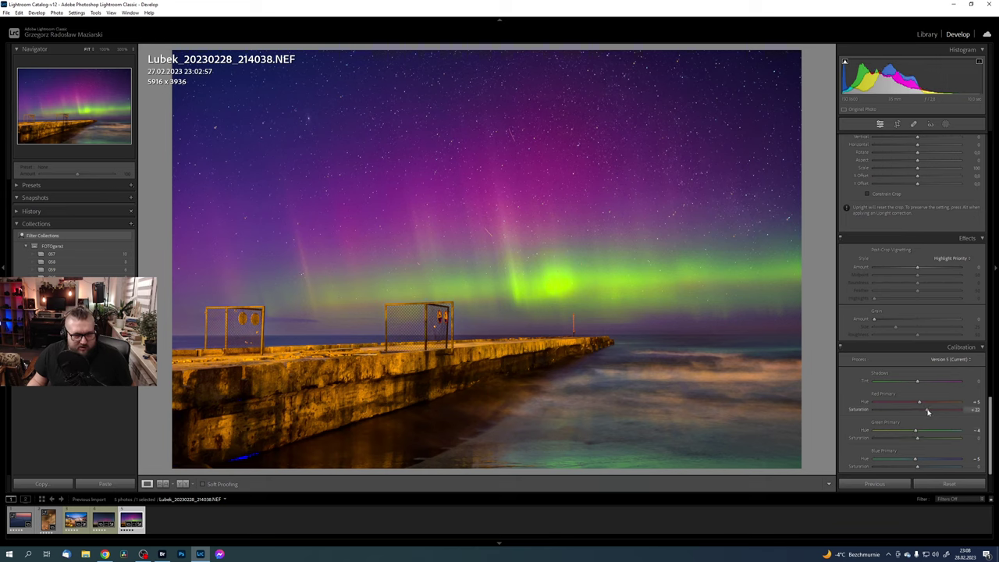
{"action": "mouse_move", "coordinate": [917, 440]}
{"action": "left_mouse_down"}
{"action": "mouse_move", "coordinate": [894, 440]}
{"action": "mouse_move", "coordinate": [923, 438]}
{"action": "left_mouse_up"}
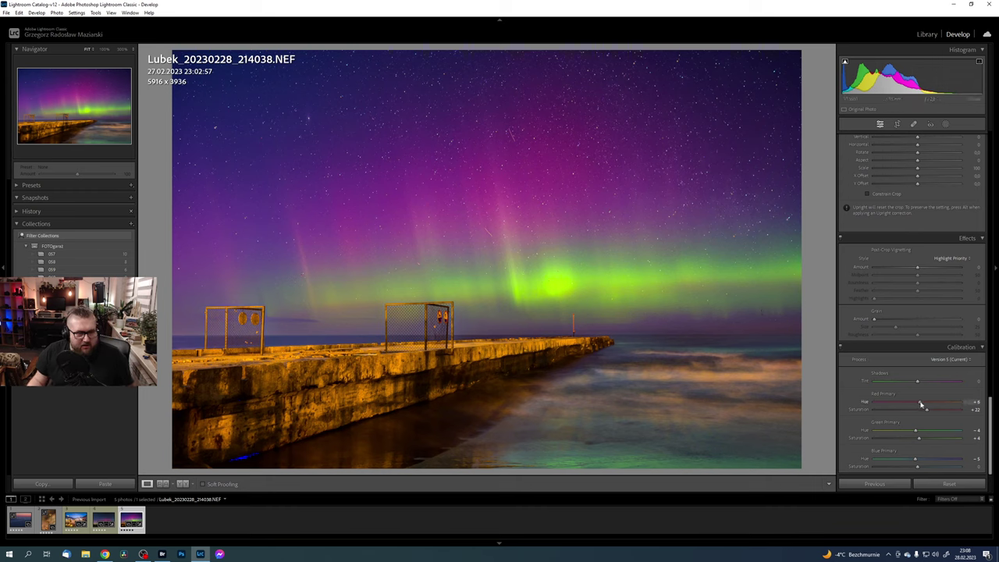
{"action": "left_click_drag", "start_coordinate": [926, 406], "coordinate": [919, 404]}
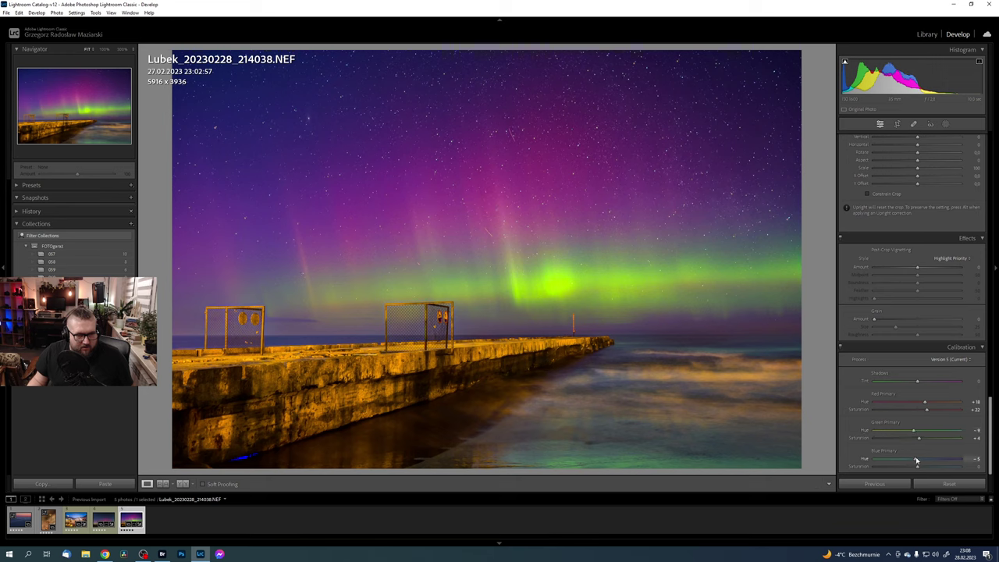
{"action": "mouse_move", "coordinate": [907, 459]}
{"action": "left_mouse_down"}
{"action": "mouse_move", "coordinate": [893, 467]}
{"action": "mouse_move", "coordinate": [936, 467]}
{"action": "mouse_move", "coordinate": [920, 469]}
{"action": "left_mouse_up"}
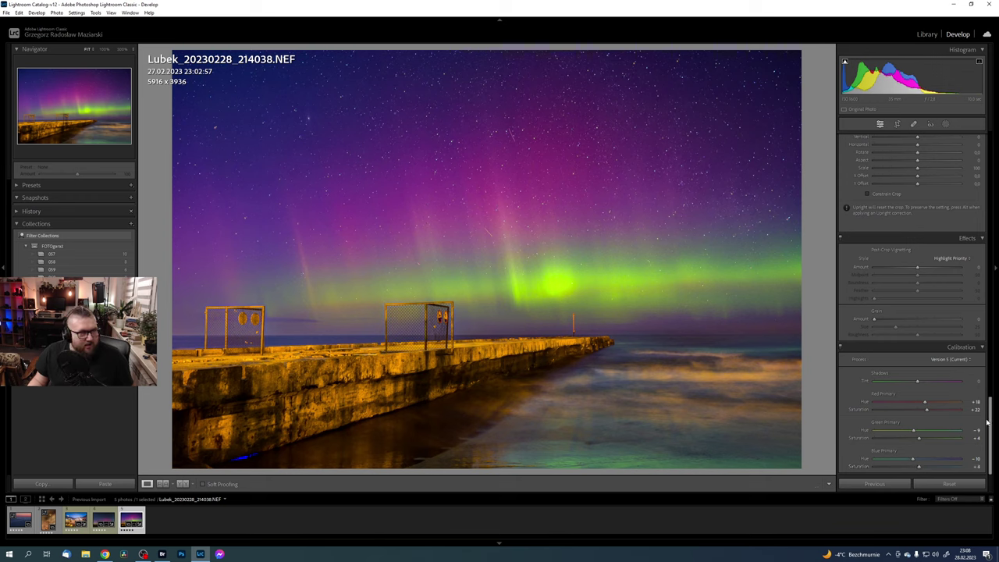
{"action": "left_click_drag", "start_coordinate": [991, 420], "coordinate": [992, 160]}
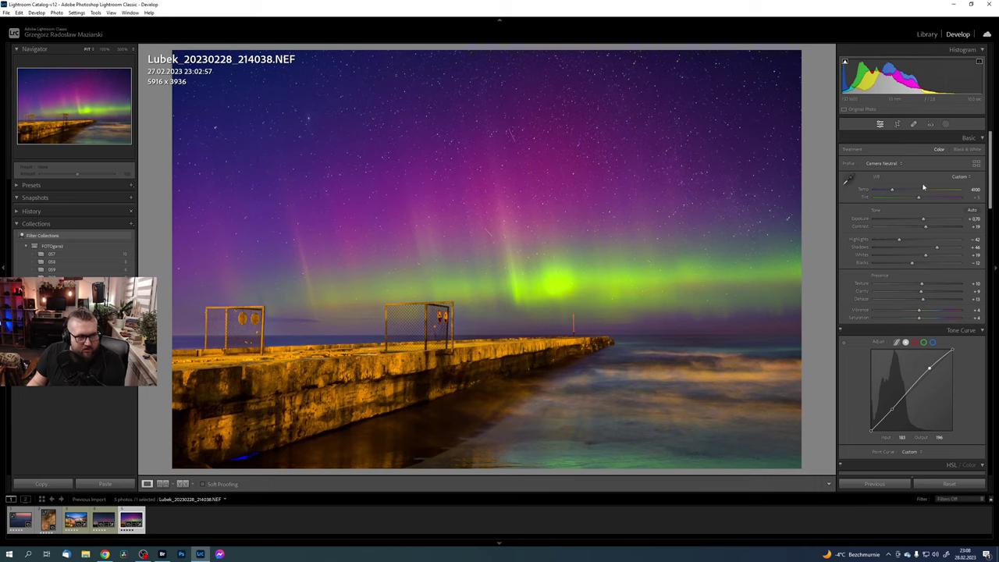
Step: Create a new Color Range mask, Mask 9, sampled from the aurora sky
{"action": "left_click", "coordinate": [945, 123]}
{"action": "left_click", "coordinate": [764, 60]}
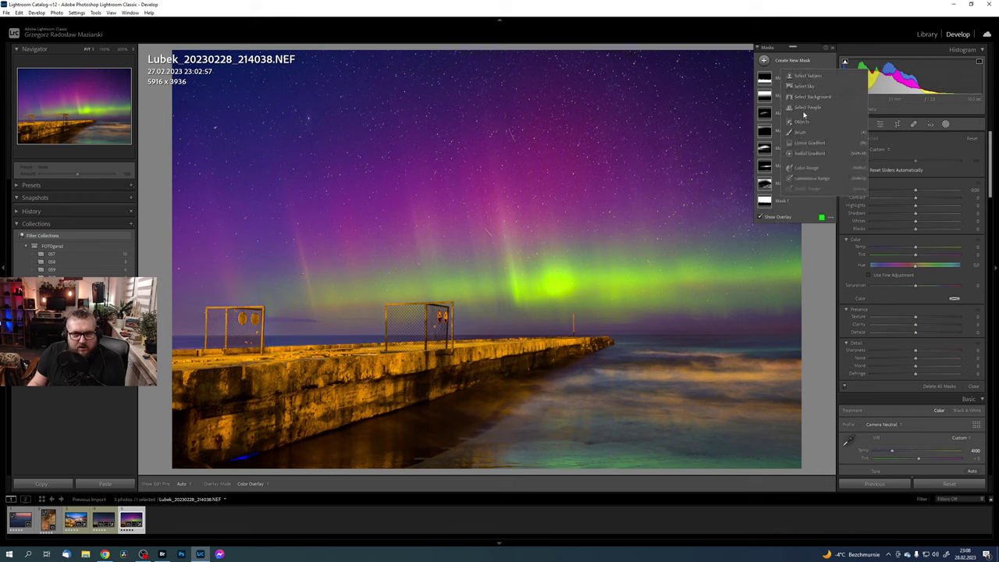
{"action": "left_click", "coordinate": [807, 168]}
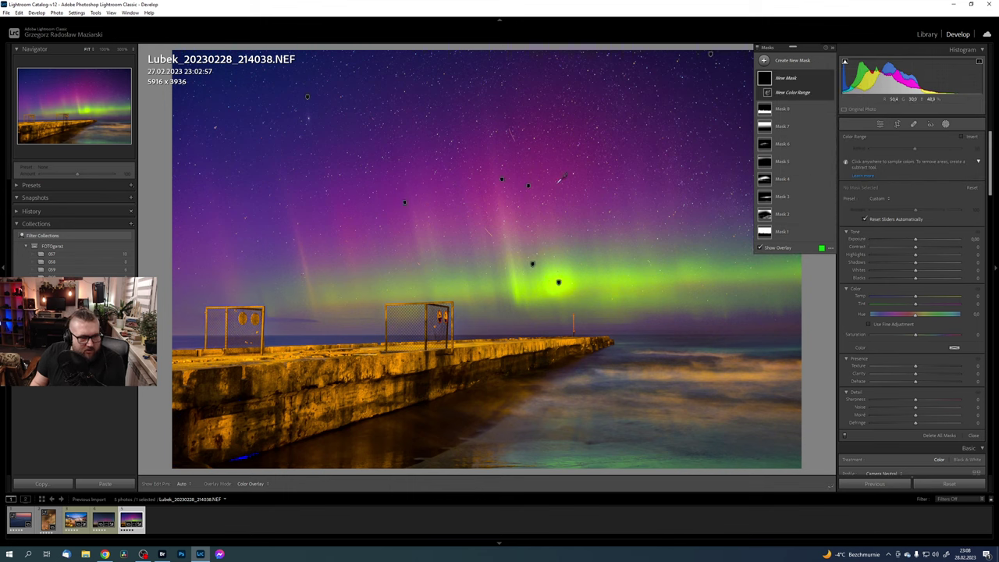
{"action": "left_click_drag", "start_coordinate": [496, 199], "coordinate": [510, 205]}
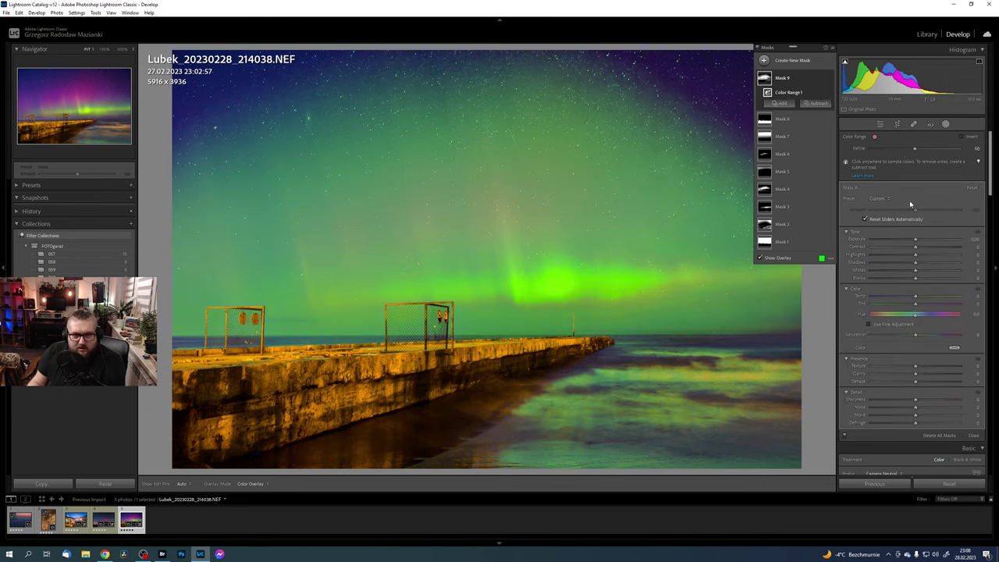
Step: Lower Refine to narrow the selection to the sky and set the mask overlay to red
{"action": "key", "text": "shift+w"}
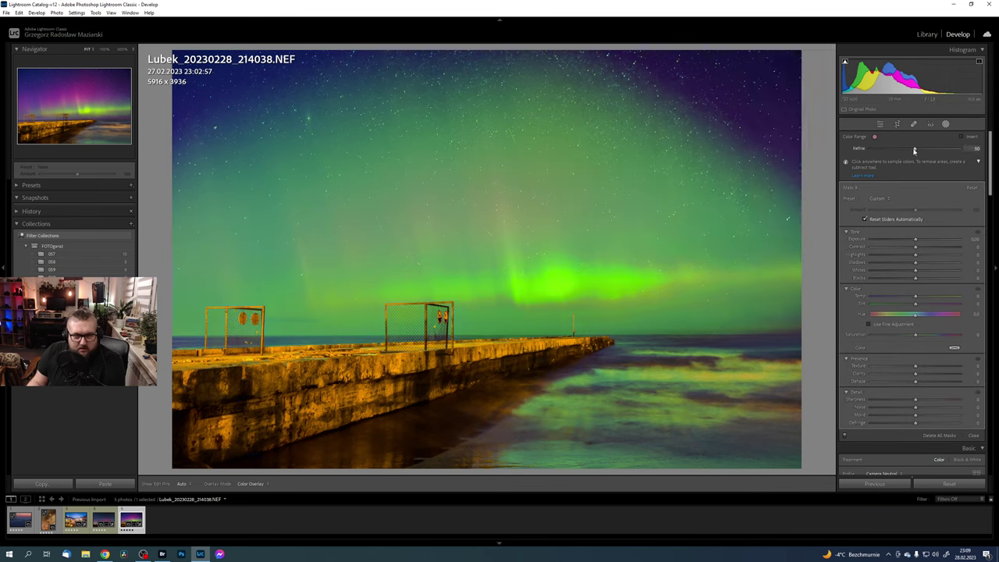
{"action": "mouse_move", "coordinate": [899, 150]}
{"action": "left_mouse_down"}
{"action": "mouse_move", "coordinate": [873, 150]}
{"action": "mouse_move", "coordinate": [886, 150]}
{"action": "left_mouse_up"}
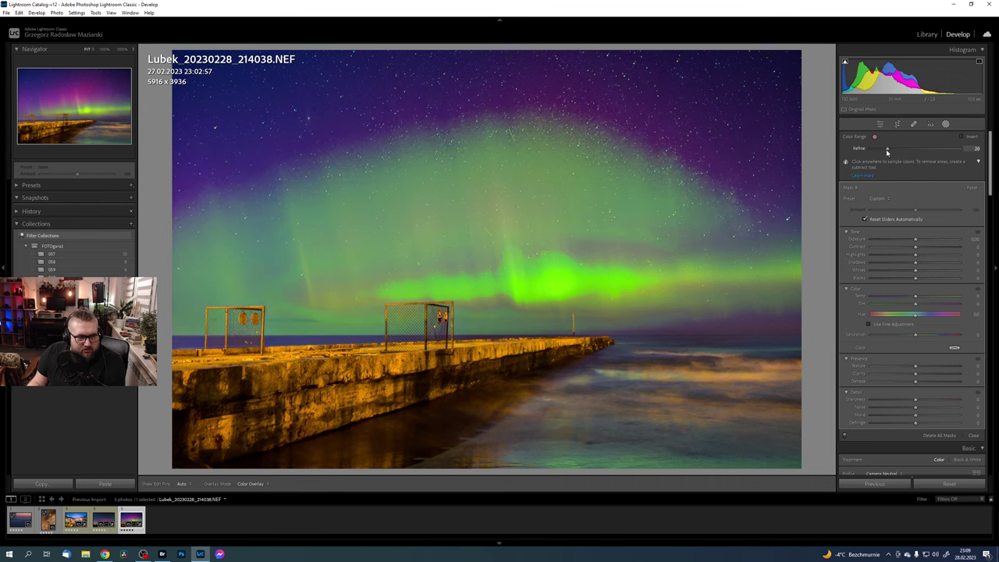
{"action": "key", "text": "shift+w"}
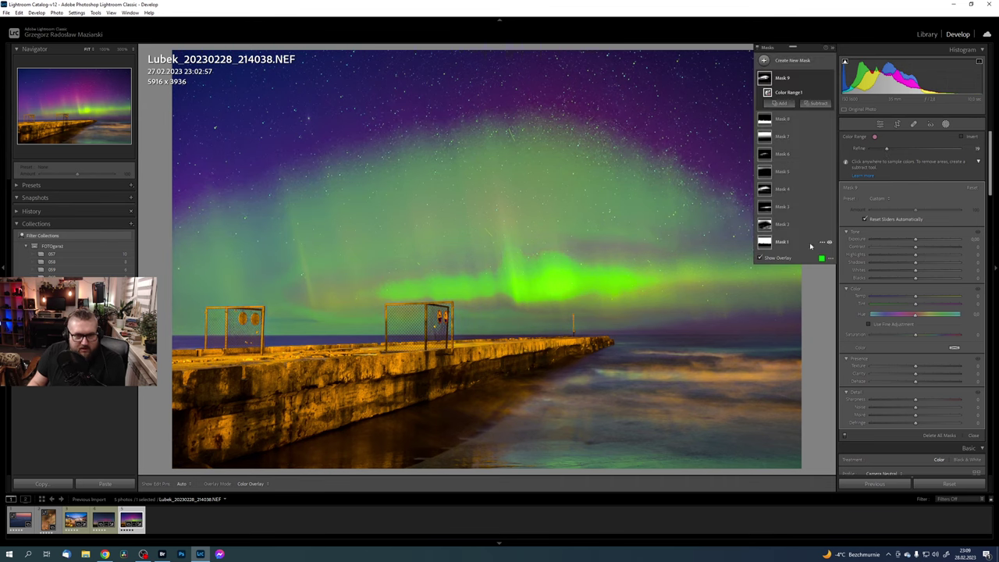
{"action": "left_click", "coordinate": [821, 258]}
{"action": "left_click", "coordinate": [434, 252]}
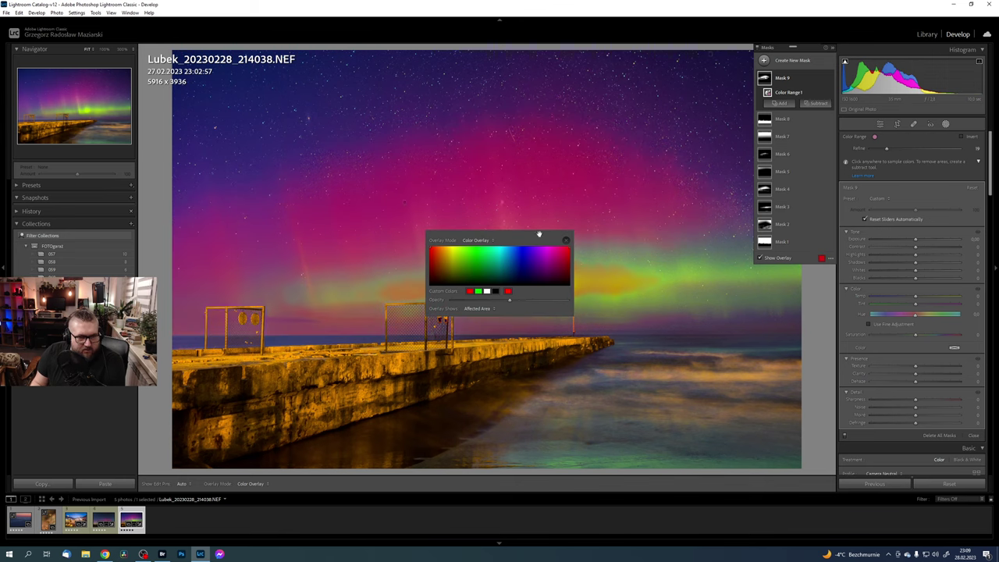
{"action": "left_click", "coordinate": [567, 242]}
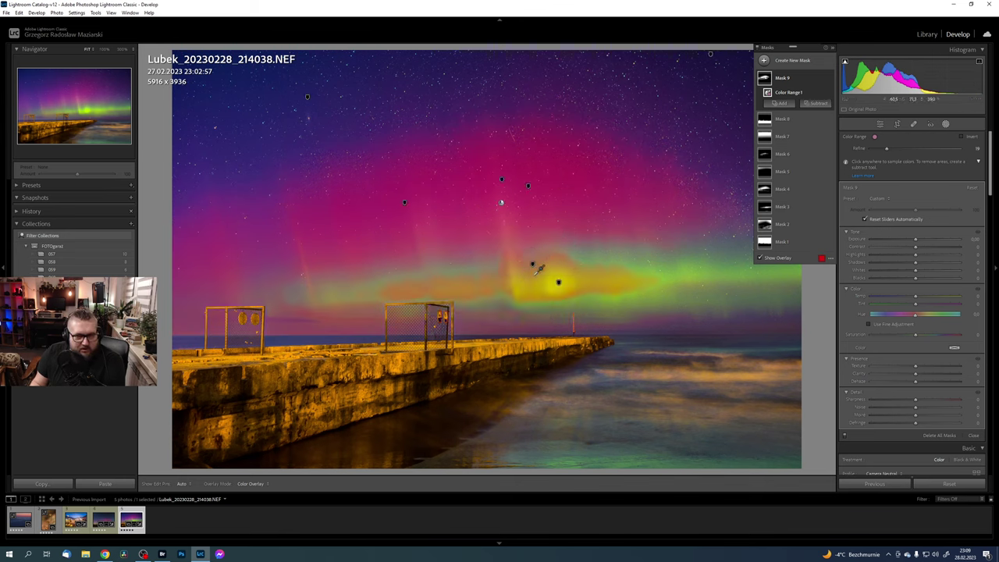
Step: Subtract a Color Range sampled on the green aurora glow from Mask 9
{"action": "left_click", "coordinate": [817, 103]}
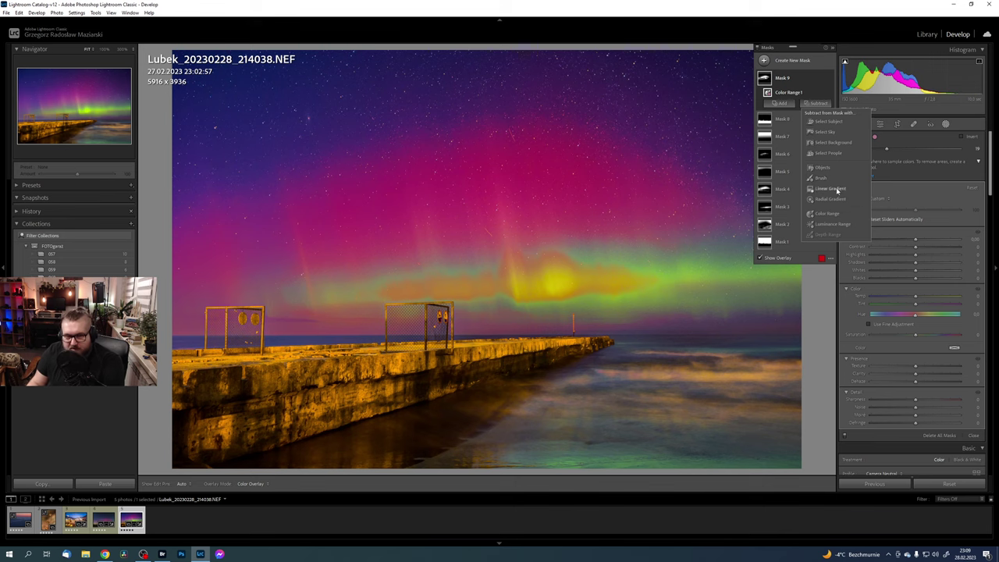
{"action": "left_click", "coordinate": [824, 213]}
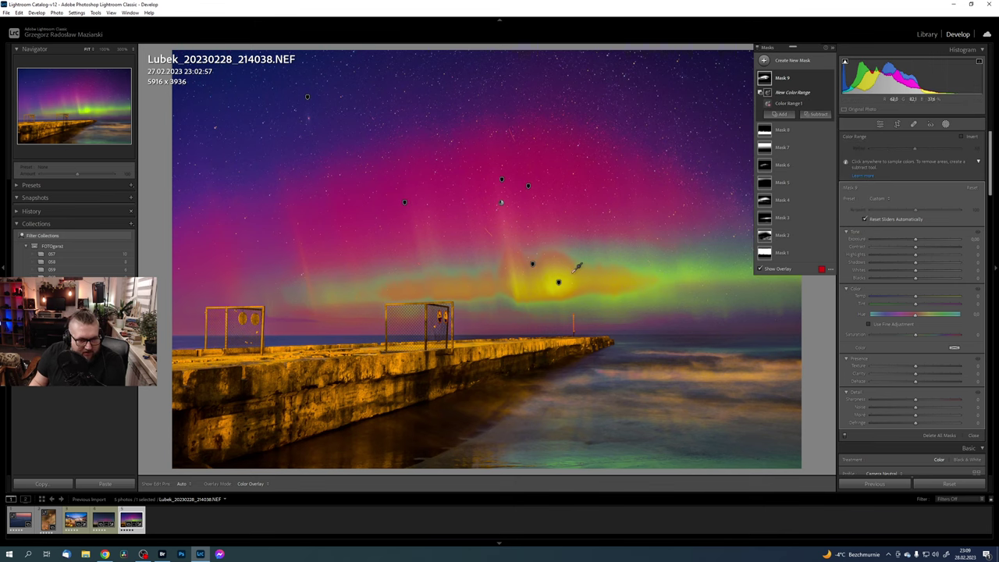
{"action": "left_click", "coordinate": [568, 273]}
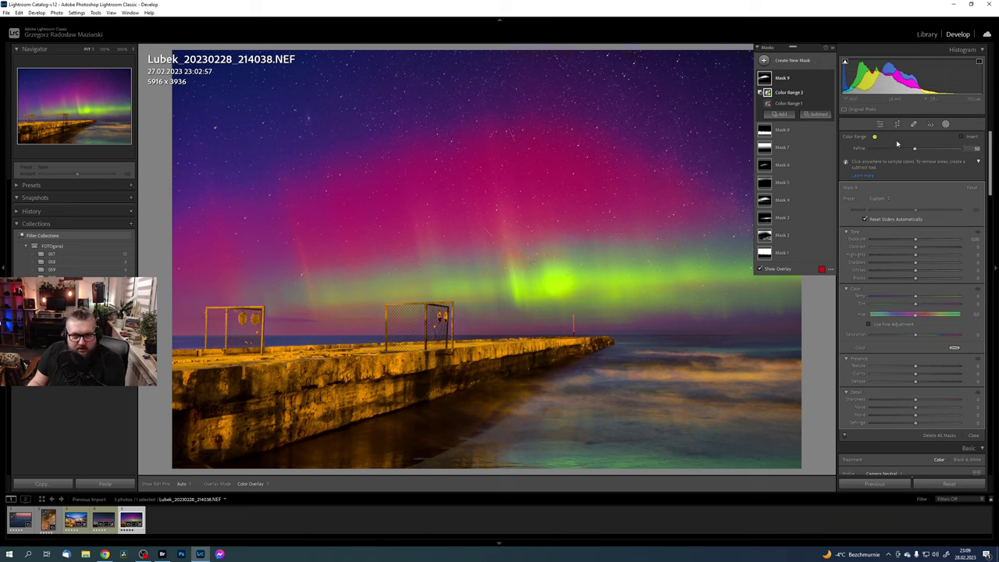
{"action": "left_click", "coordinate": [786, 79]}
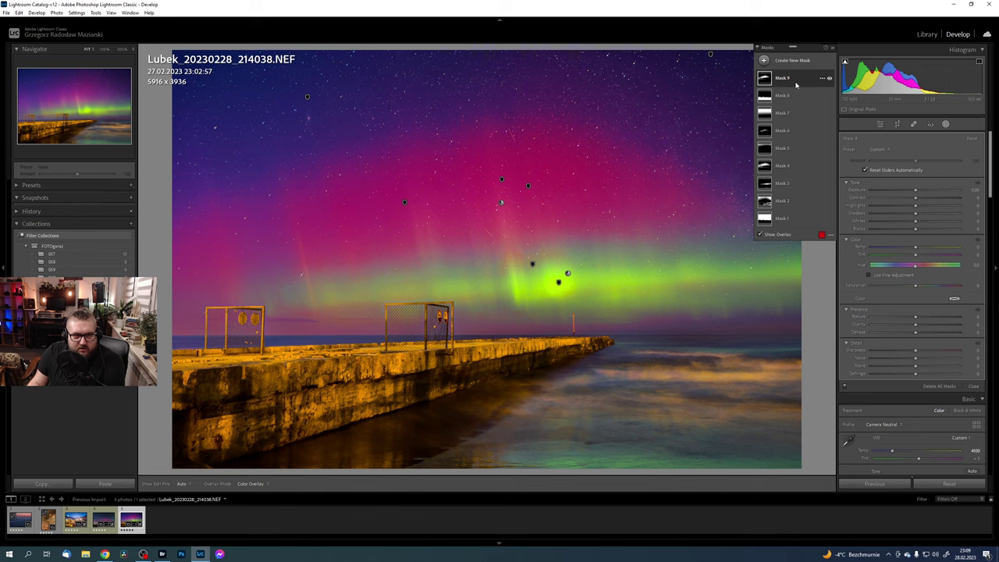
{"action": "left_click", "coordinate": [792, 81]}
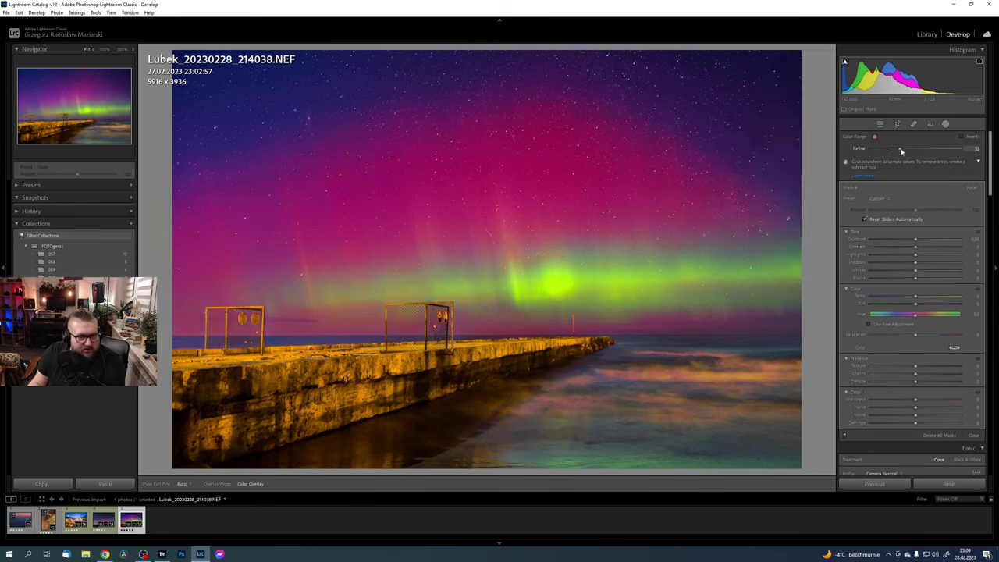
Step: Give Mask 9 a tint of about -4 and slightly warmer temperature, then close masking
{"action": "mouse_move", "coordinate": [916, 314]}
{"action": "left_mouse_down"}
{"action": "mouse_move", "coordinate": [907, 318]}
{"action": "mouse_move", "coordinate": [917, 319]}
{"action": "left_mouse_up"}
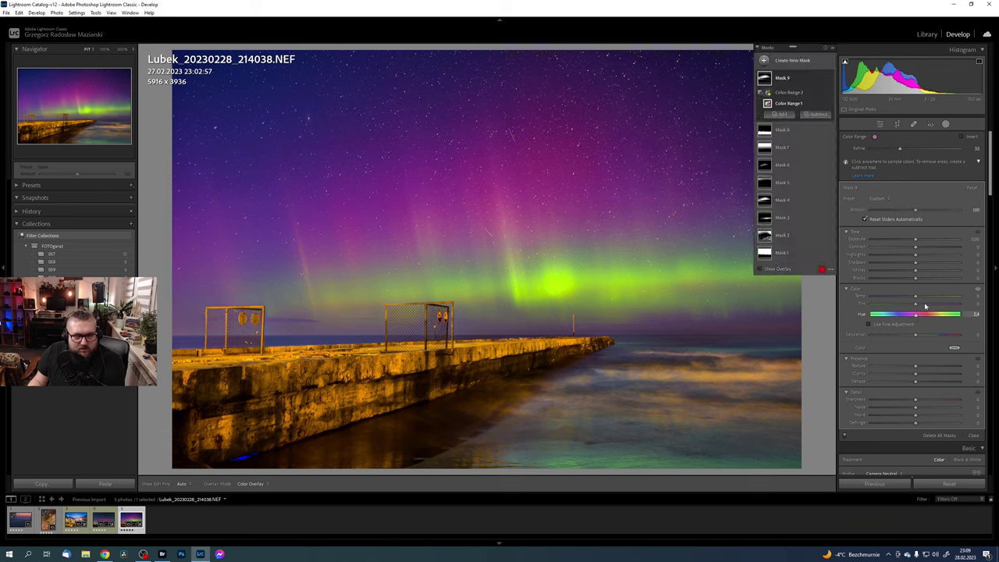
{"action": "mouse_move", "coordinate": [917, 306]}
{"action": "left_mouse_down"}
{"action": "mouse_move", "coordinate": [905, 307]}
{"action": "mouse_move", "coordinate": [914, 311]}
{"action": "left_mouse_up"}
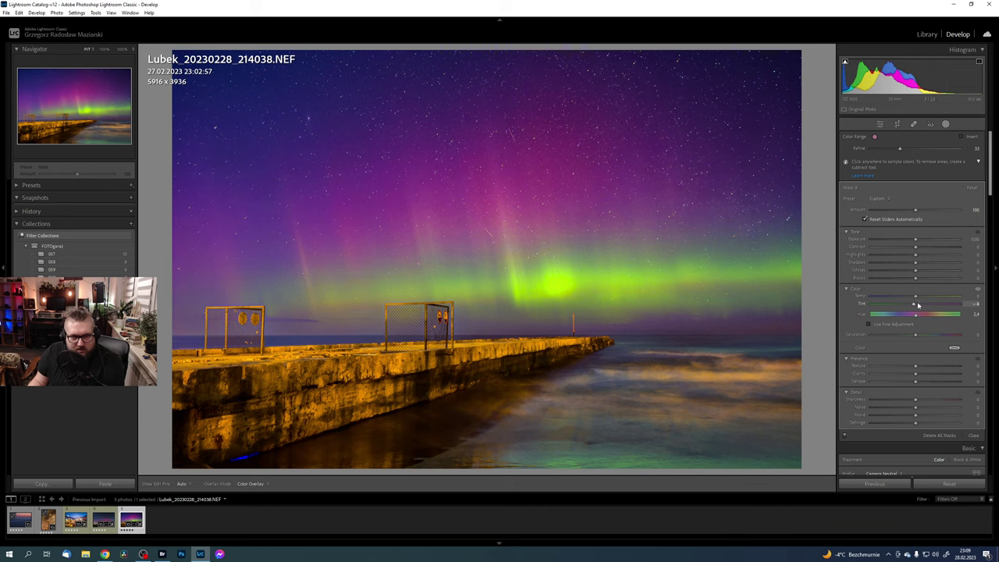
{"action": "left_click_drag", "start_coordinate": [916, 297], "coordinate": [917, 299]}
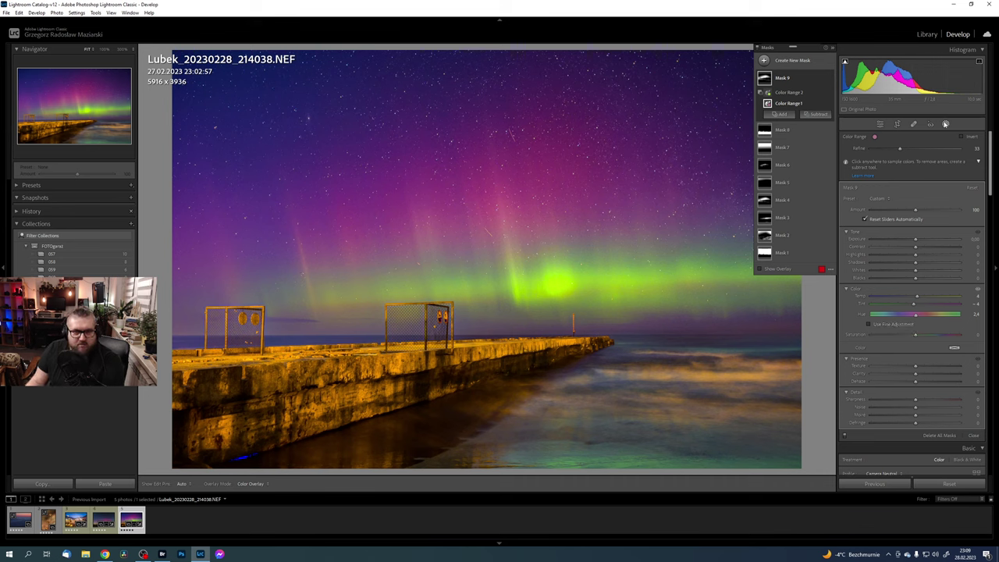
{"action": "left_click", "coordinate": [945, 124]}
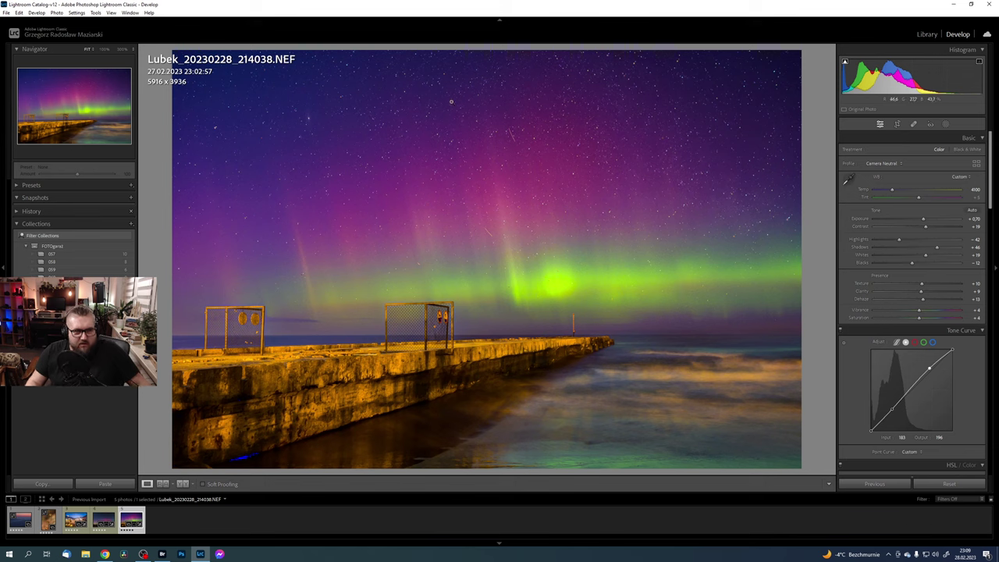
Step: Open the mask list and make Mask 2 slightly cooler
{"action": "key", "text": "shift+w"}
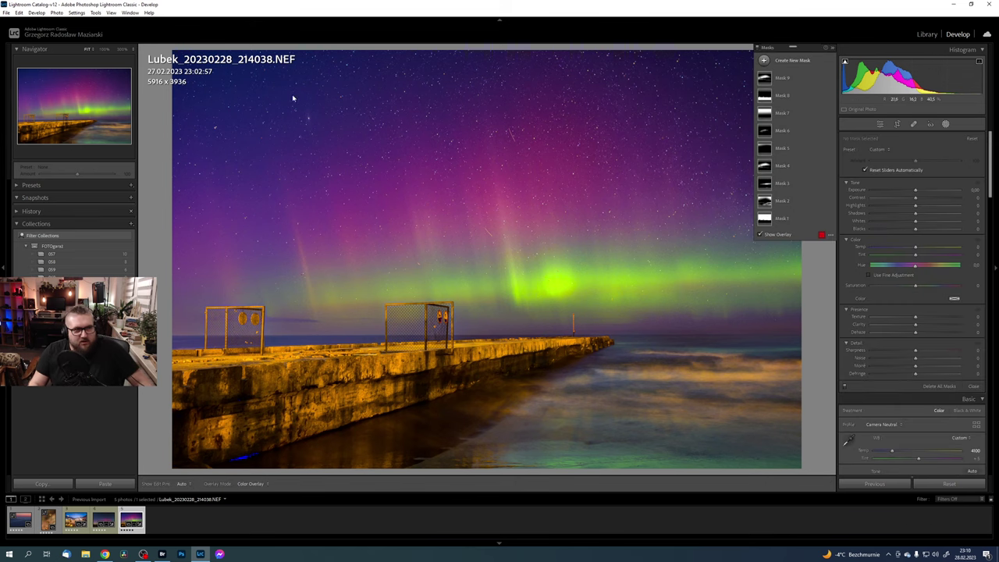
{"action": "left_click", "coordinate": [779, 204]}
{"action": "left_click_drag", "start_coordinate": [916, 296], "coordinate": [914, 301]}
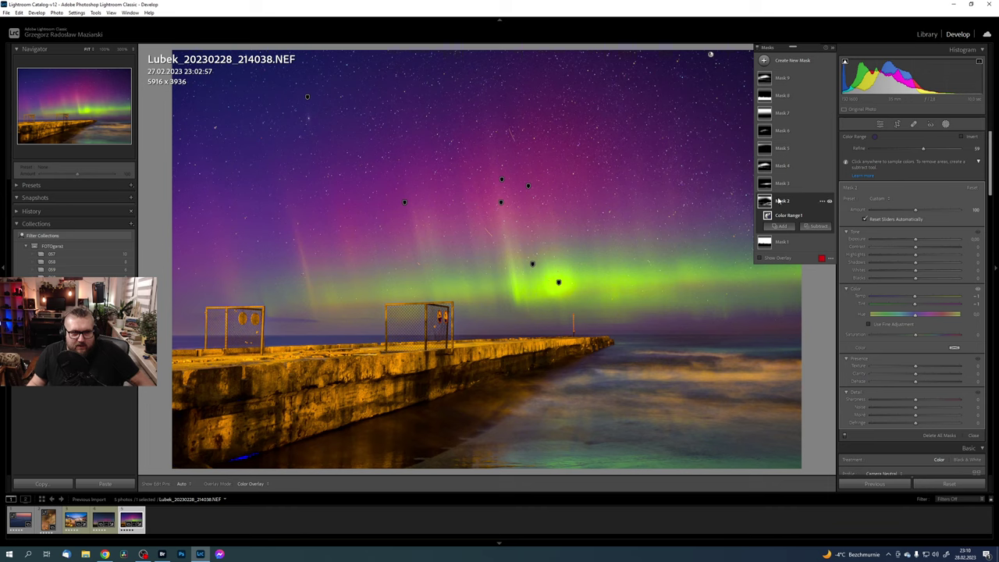
Step: Adjust Mask 5's tint and reset its temperature to 0, toggling masking closed and open
{"action": "left_click", "coordinate": [782, 200]}
{"action": "left_click_drag", "start_coordinate": [915, 254], "coordinate": [911, 256]}
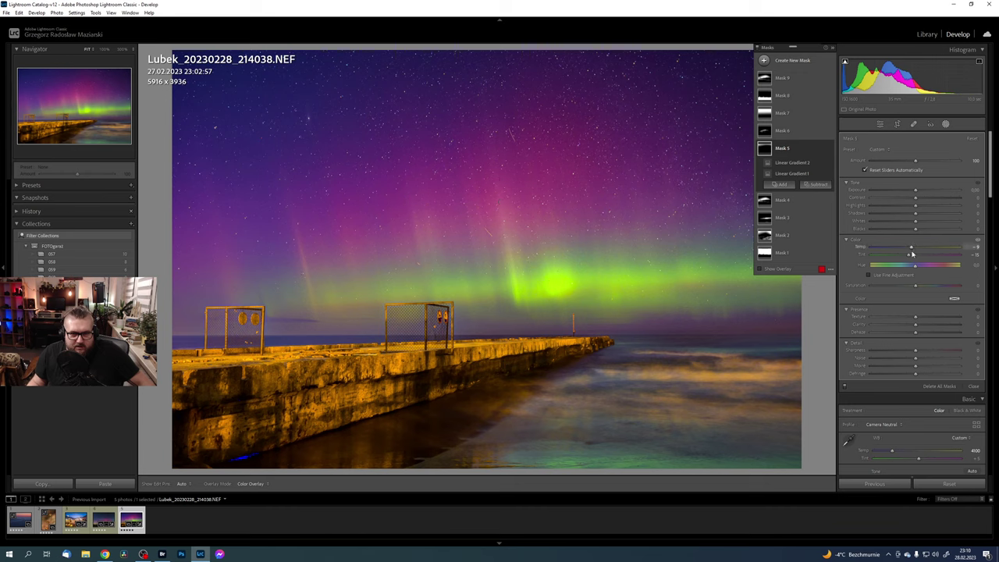
{"action": "double_click", "coordinate": [916, 248]}
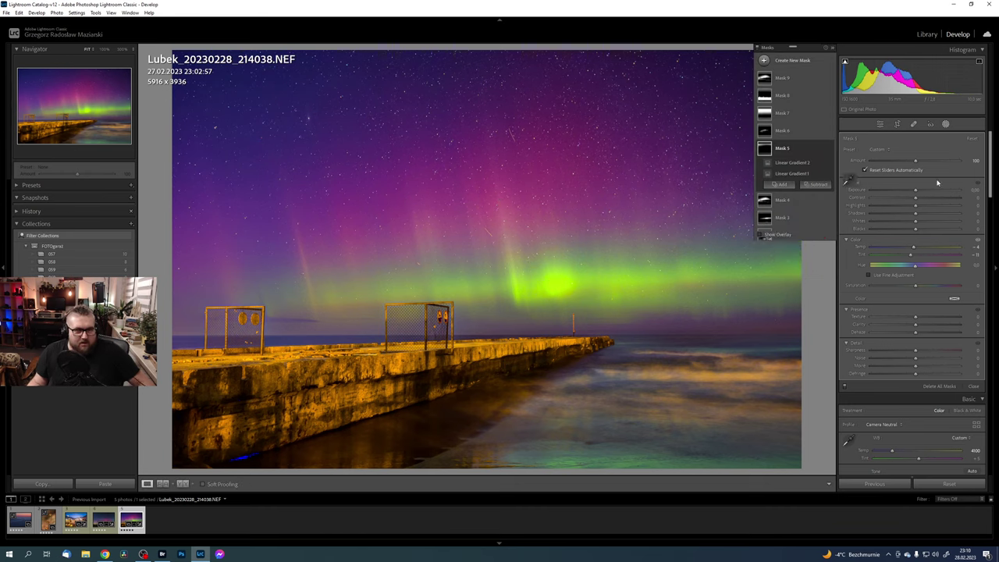
{"action": "left_click", "coordinate": [945, 123]}
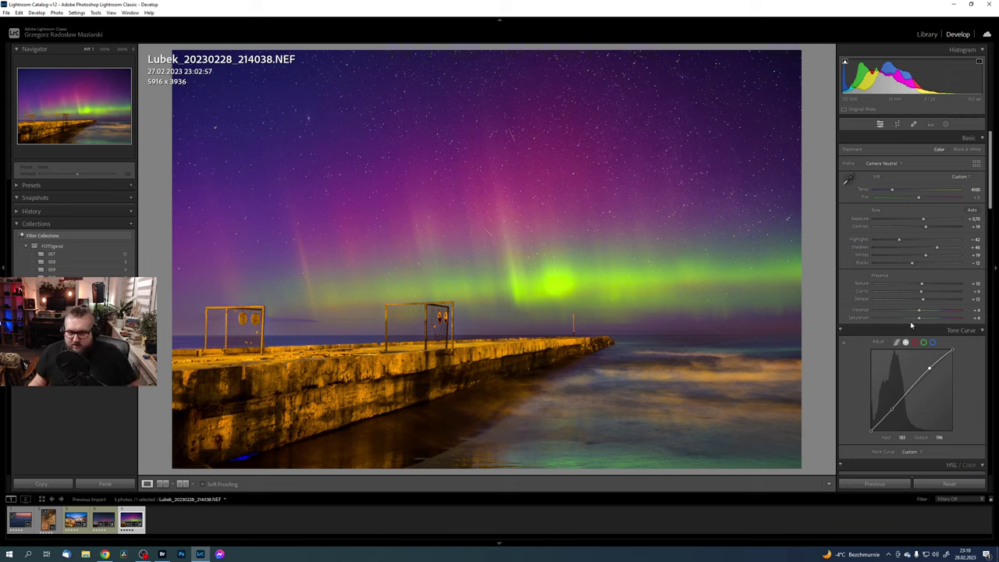
{"action": "left_click", "coordinate": [946, 123]}
Step: Add a radial gradient mask centred on the aurora glow and invert it
{"action": "left_click", "coordinate": [767, 61]}
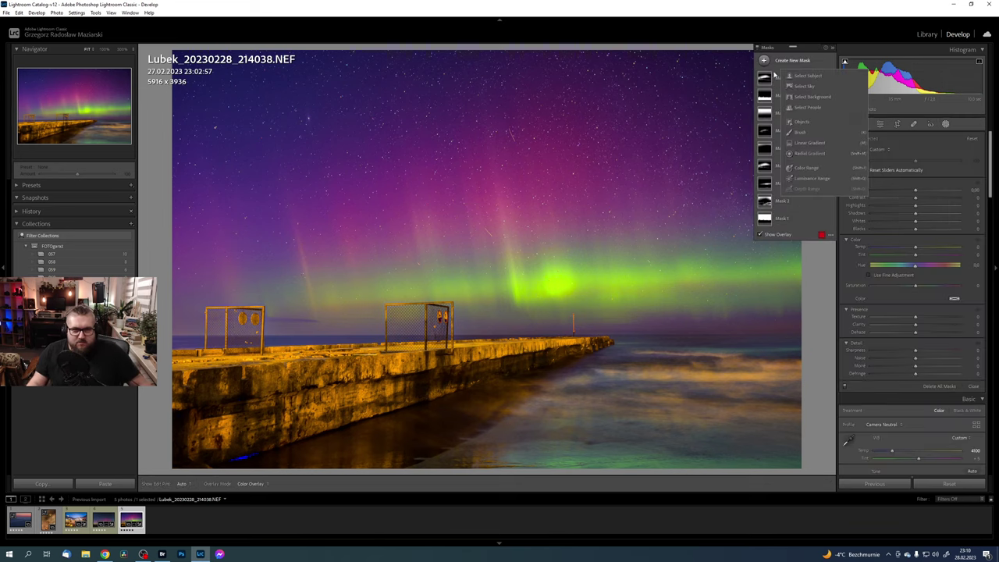
{"action": "left_click", "coordinate": [803, 155]}
{"action": "mouse_move", "coordinate": [447, 240]}
{"action": "left_mouse_down"}
{"action": "mouse_move", "coordinate": [662, 301]}
{"action": "mouse_move", "coordinate": [694, 326]}
{"action": "left_mouse_up"}
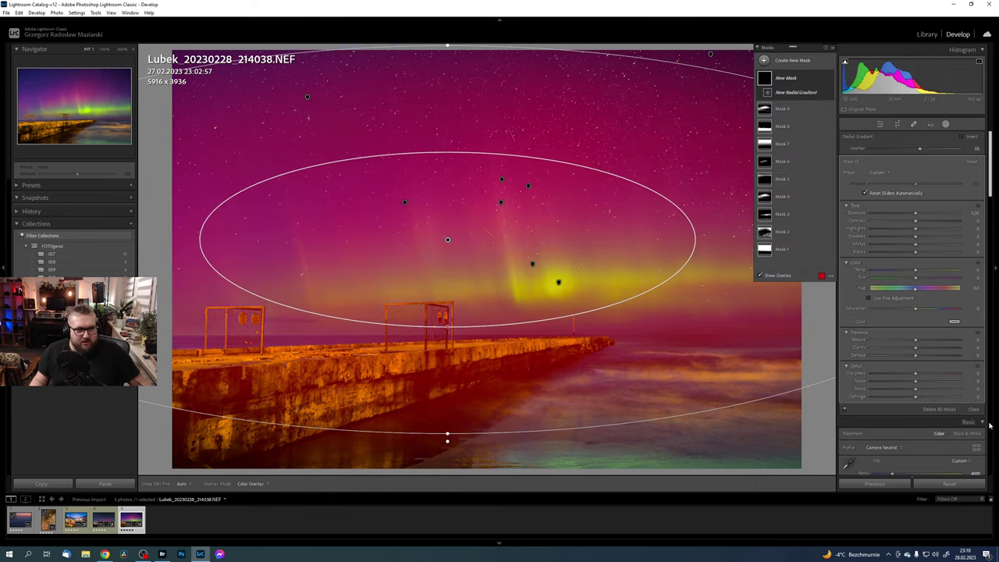
{"action": "left_click_drag", "start_coordinate": [447, 242], "coordinate": [517, 269]}
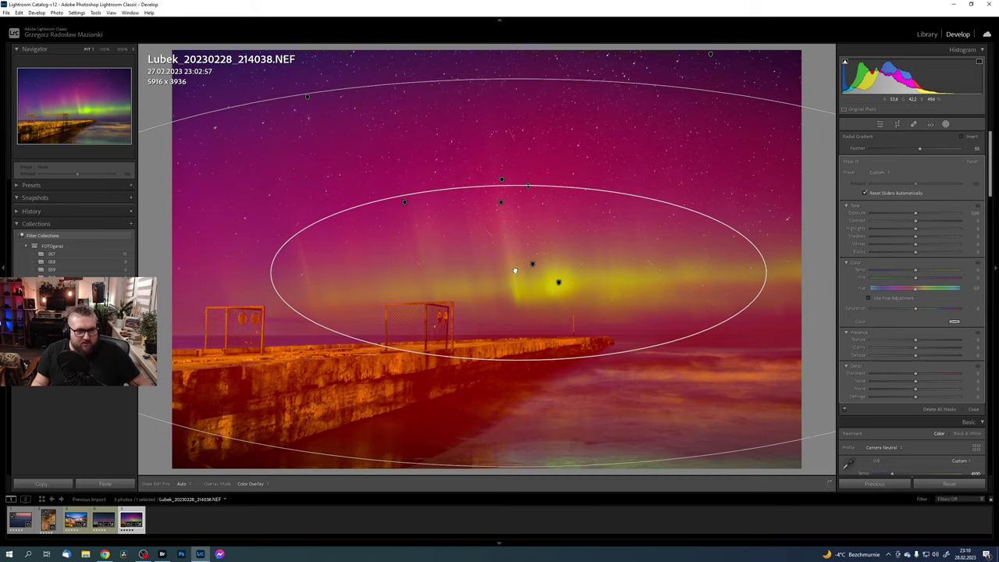
{"action": "key", "text": "'"}
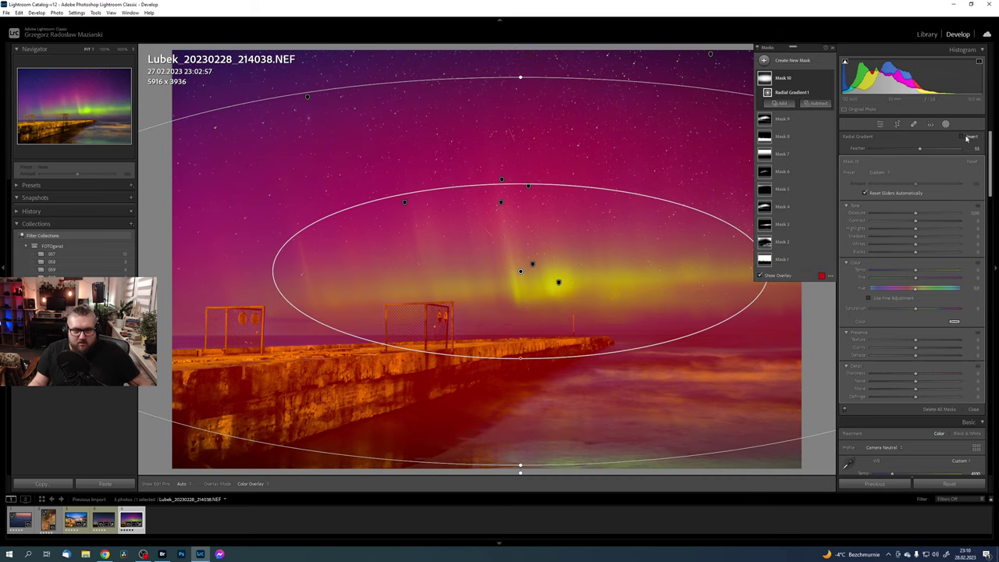
{"action": "left_click_drag", "start_coordinate": [529, 222], "coordinate": [532, 218]}
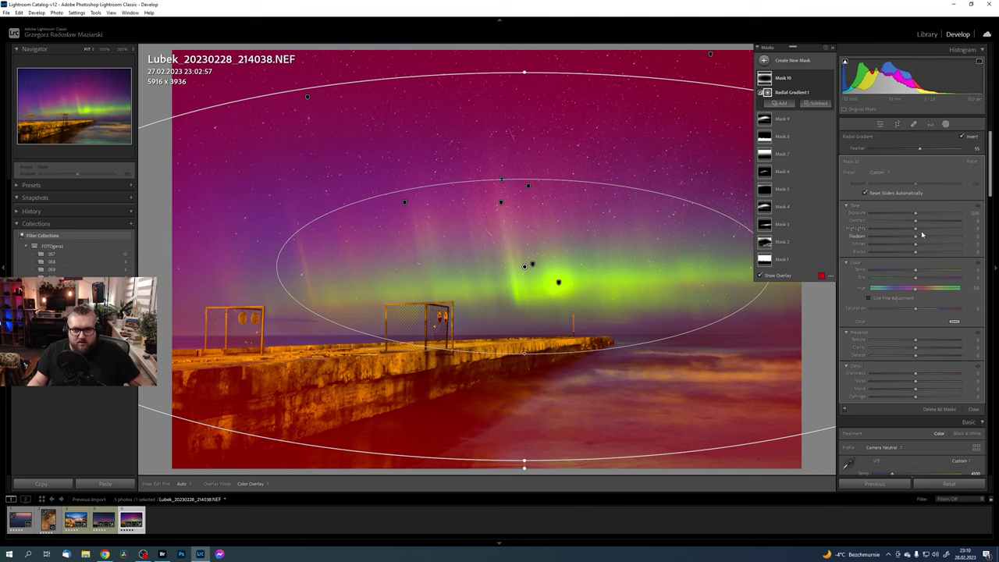
Step: Lower contrast and set exposure to -0.30 outside the aurora, then close masking
{"action": "left_click_drag", "start_coordinate": [924, 226], "coordinate": [922, 226]}
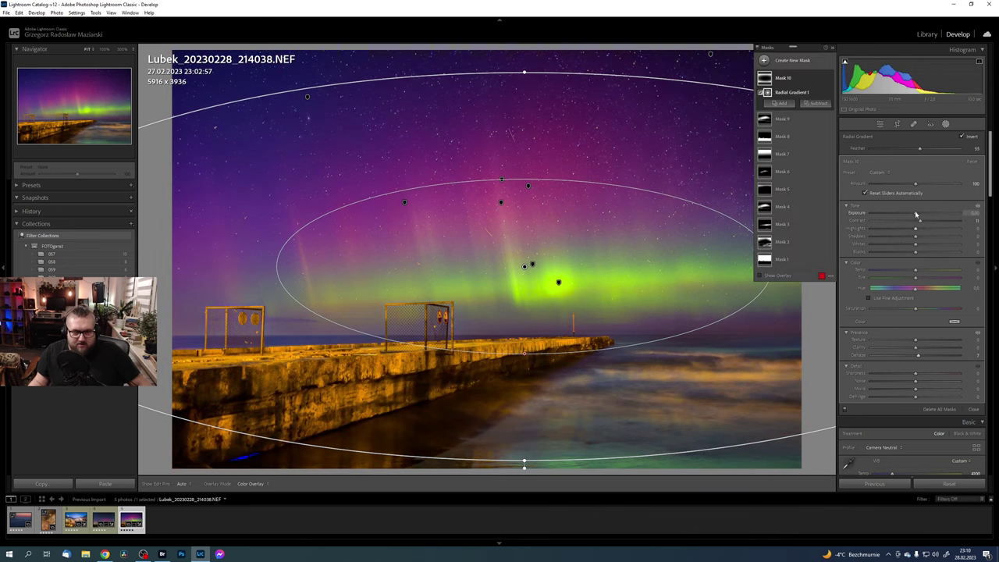
{"action": "left_click_drag", "start_coordinate": [916, 213], "coordinate": [910, 217]}
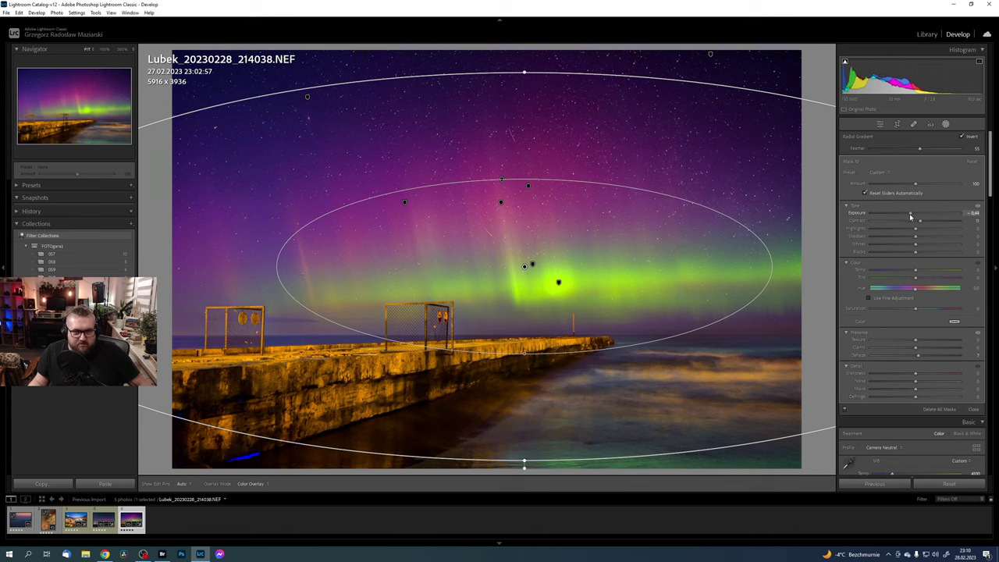
{"action": "left_click", "coordinate": [946, 125]}
Step: Show Before & After side by side without the right panel, checking the sky at 100% before fitting
{"action": "key", "text": "y"}
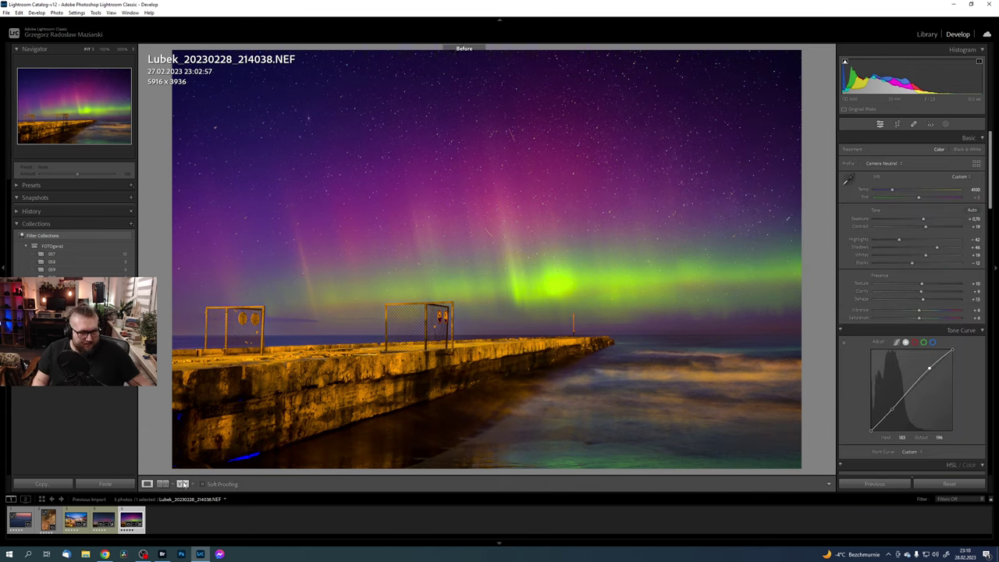
{"action": "left_click", "coordinate": [995, 267]}
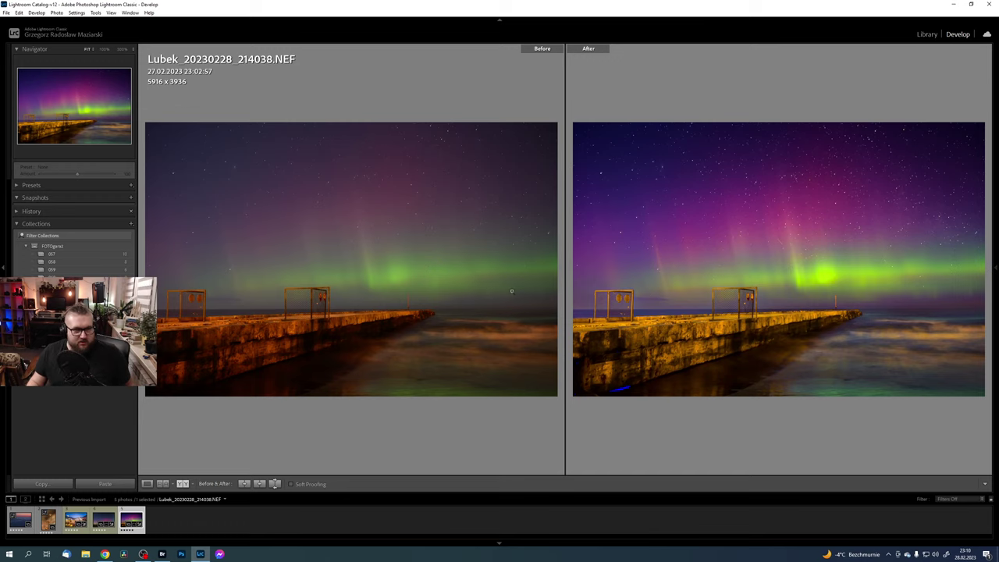
{"action": "mouse_move", "coordinate": [791, 255]}
{"action": "left_mouse_down"}
{"action": "mouse_move", "coordinate": [774, 413]}
{"action": "mouse_move", "coordinate": [791, 320]}
{"action": "left_mouse_up"}
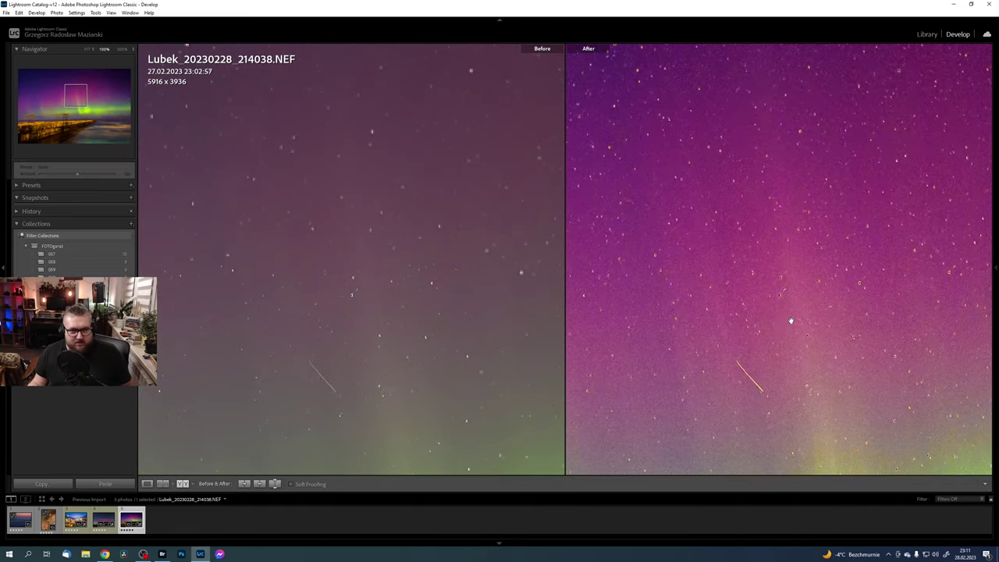
{"action": "key", "text": "z"}
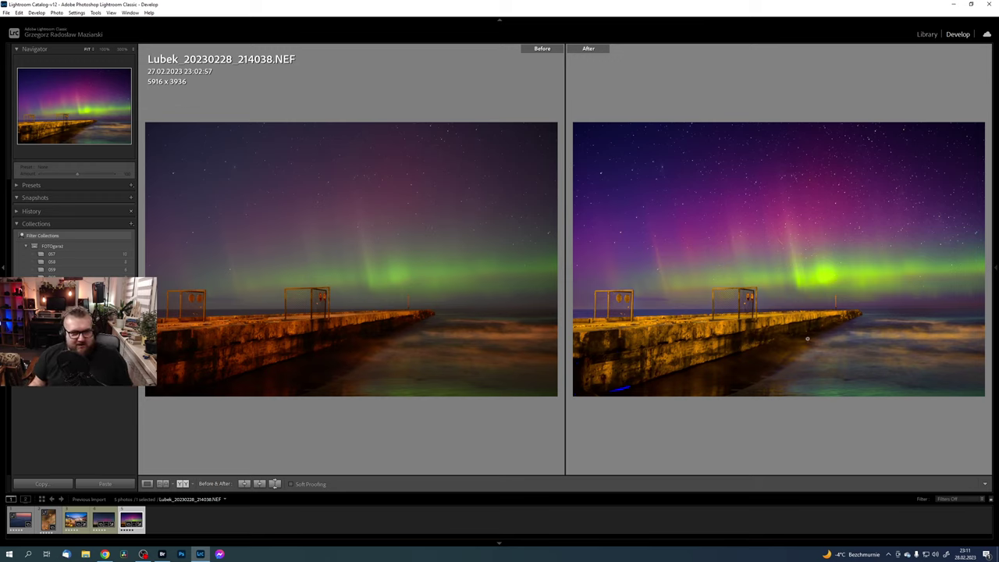
Step: Inspect both versions at 100% across the stars, pier railing, fence and aurora glow
{"action": "mouse_move", "coordinate": [780, 226]}
{"action": "left_mouse_down"}
{"action": "mouse_move", "coordinate": [873, 232]}
{"action": "mouse_move", "coordinate": [803, 246]}
{"action": "left_mouse_up"}
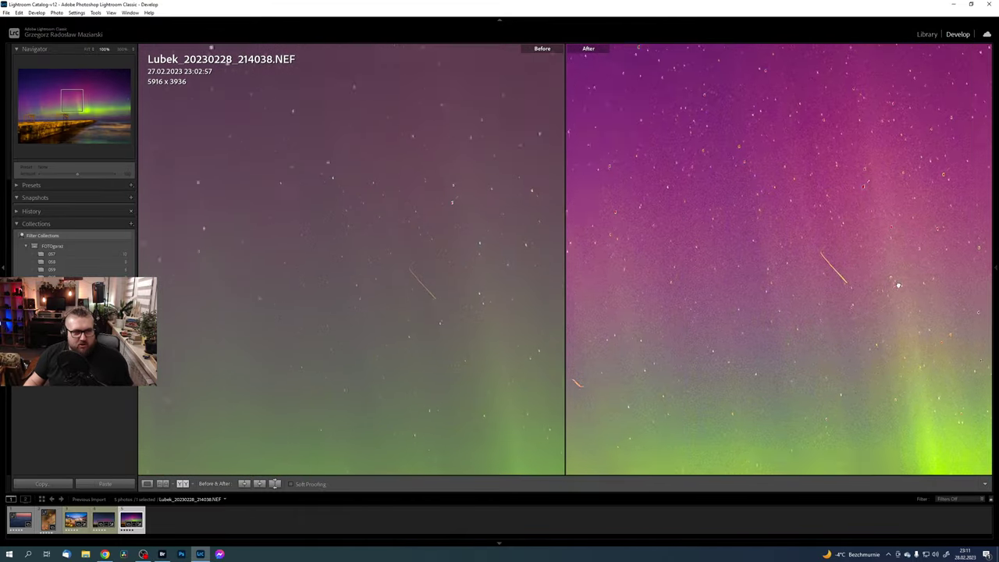
{"action": "left_click_drag", "start_coordinate": [747, 144], "coordinate": [905, 342]}
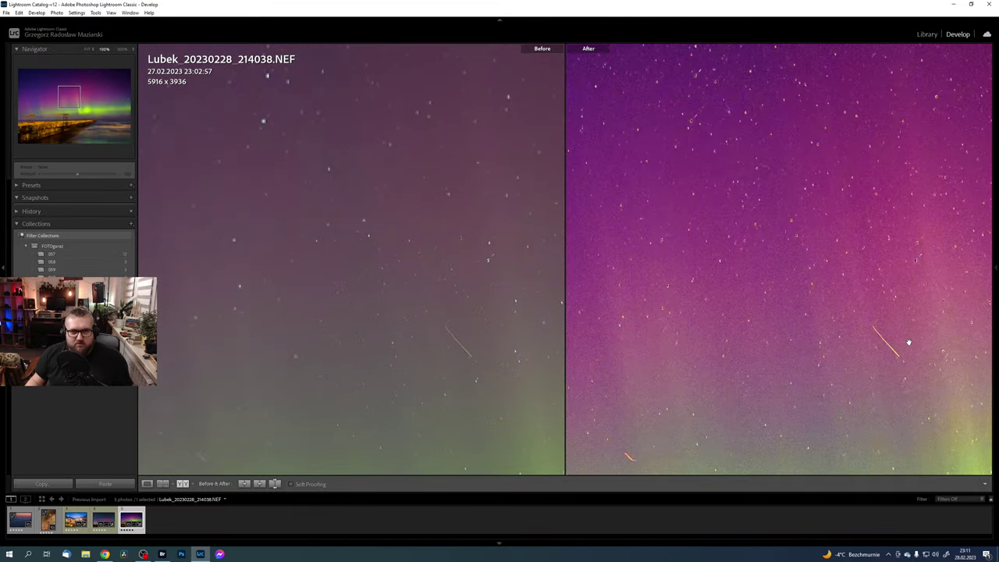
{"action": "left_click_drag", "start_coordinate": [699, 376], "coordinate": [926, 218]}
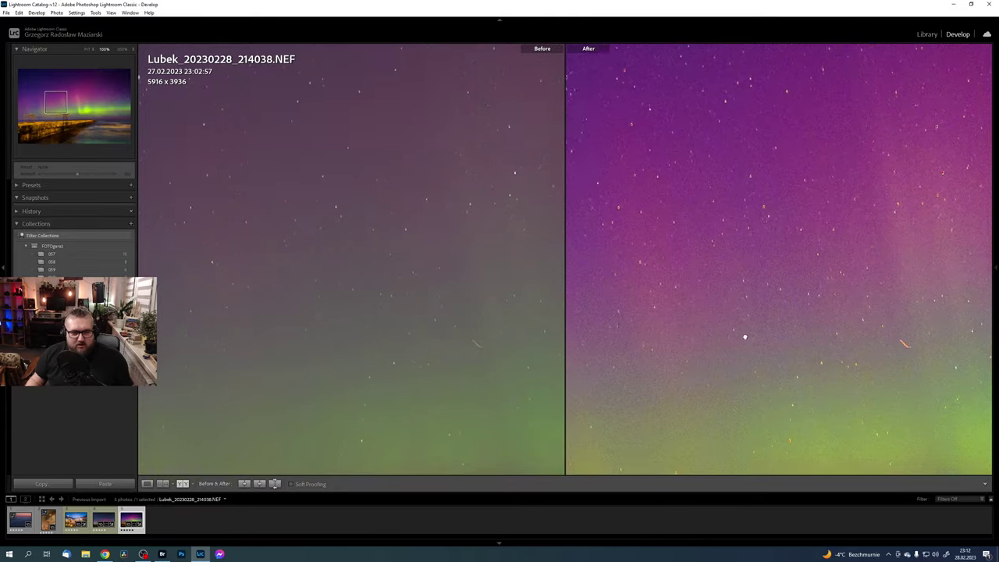
{"action": "left_click_drag", "start_coordinate": [743, 334], "coordinate": [798, 196]}
{"action": "left_click_drag", "start_coordinate": [920, 252], "coordinate": [753, 245]}
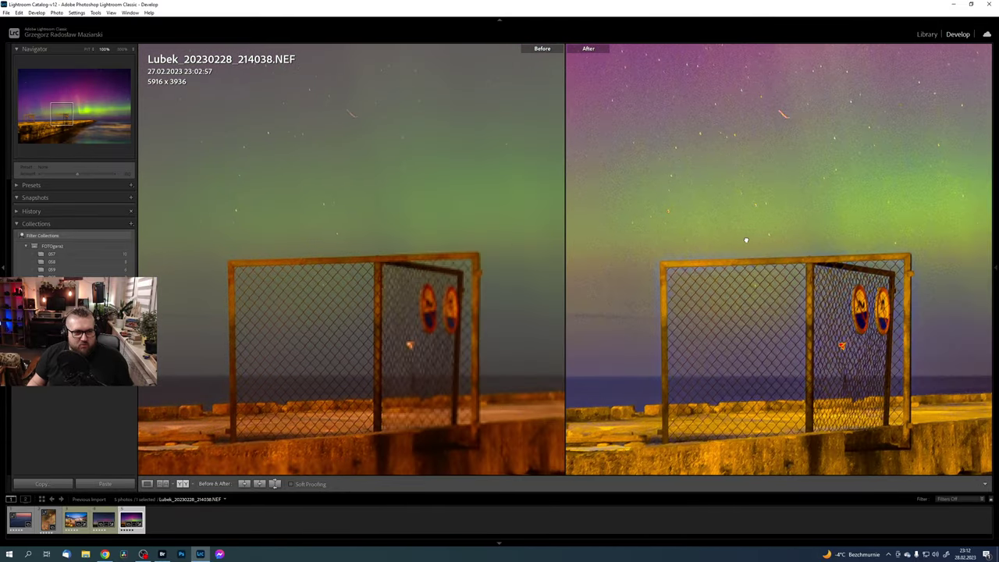
{"action": "left_click_drag", "start_coordinate": [908, 213], "coordinate": [705, 240]}
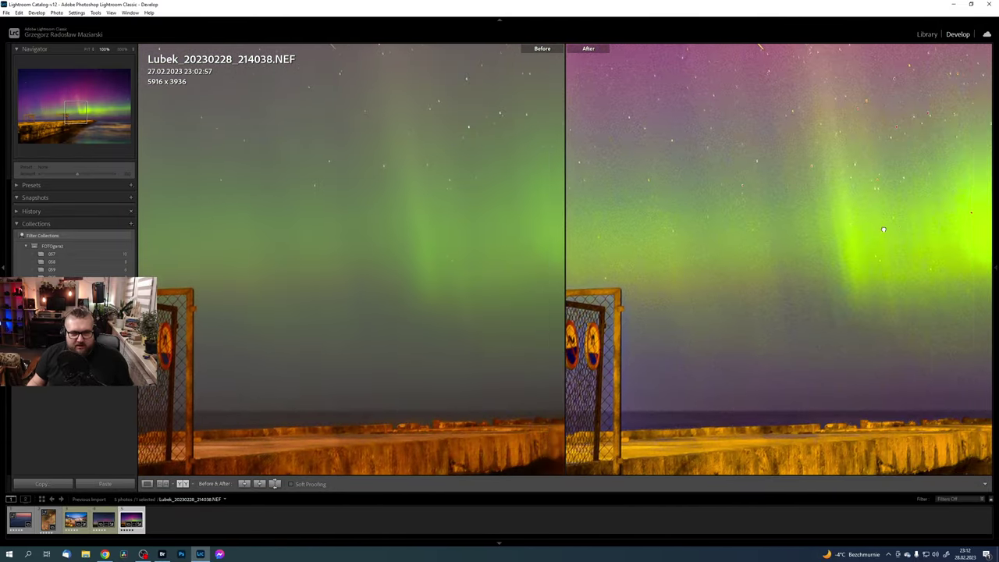
{"action": "left_click_drag", "start_coordinate": [960, 234], "coordinate": [687, 250]}
{"action": "left_click_drag", "start_coordinate": [976, 249], "coordinate": [657, 299]}
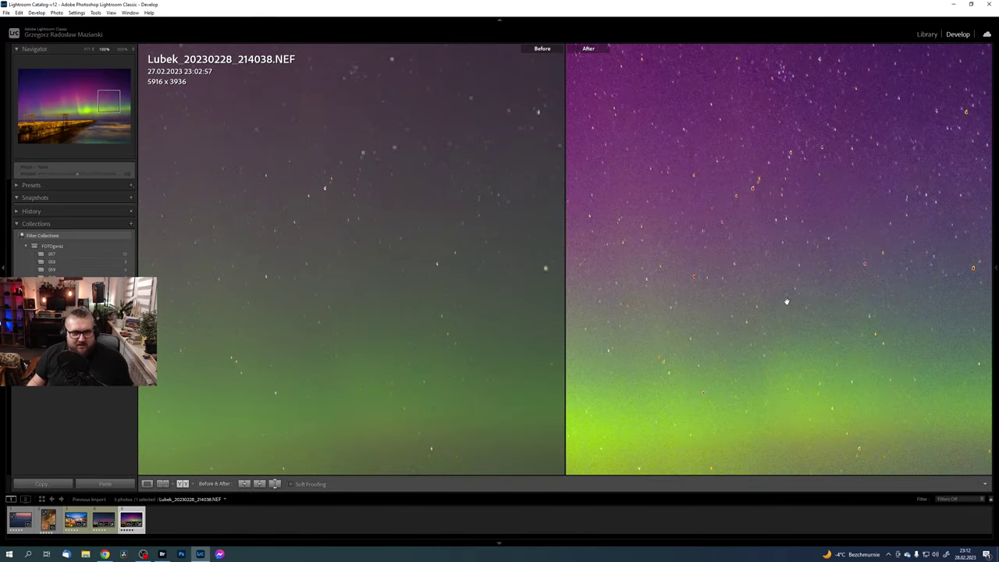
Step: Fit the photo again and return to the single Loupe view with adjustment panels showing
{"action": "left_click", "coordinate": [785, 299]}
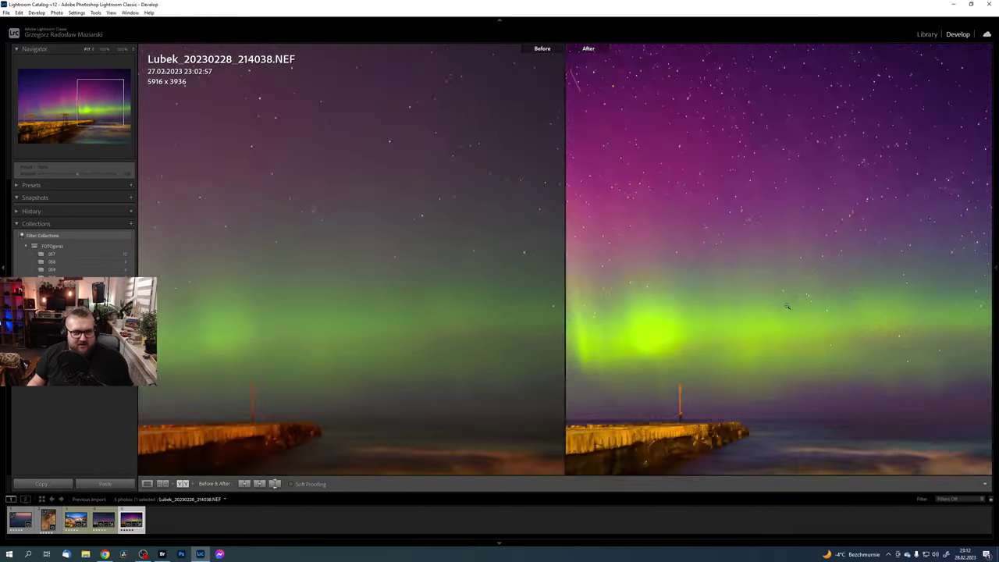
{"action": "left_click", "coordinate": [150, 484]}
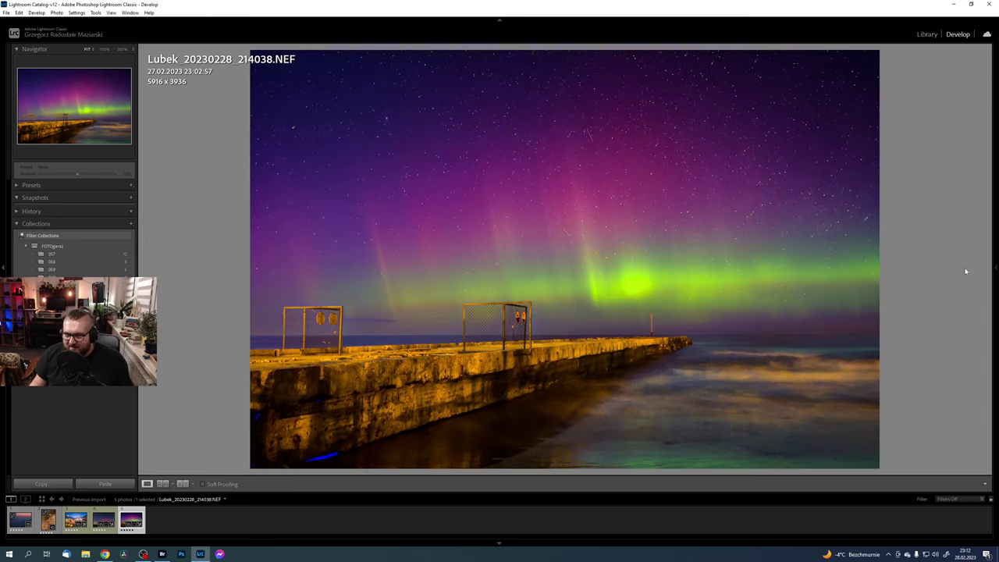
{"action": "left_click", "coordinate": [995, 269]}
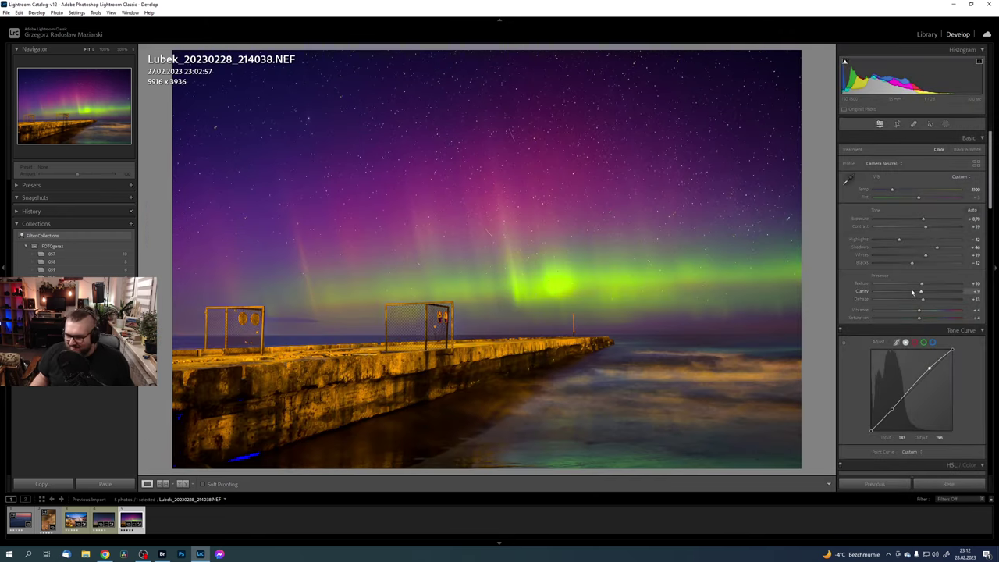